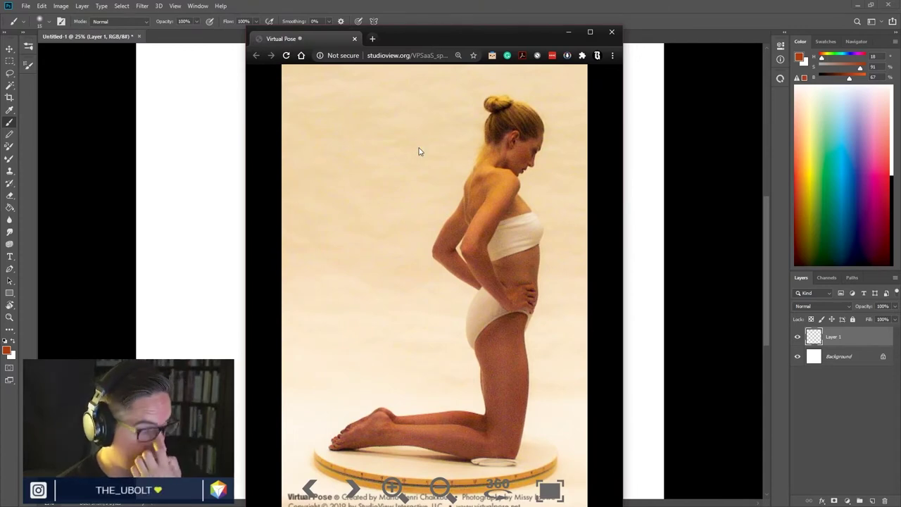
- Rotate the kneeling hands-on-hips pose reference and examine it from the front, sides and back
{"action": "left_click_drag", "start_coordinate": [518, 239], "coordinate": [503, 252]}
{"action": "left_click_drag", "start_coordinate": [404, 275], "coordinate": [540, 269]}
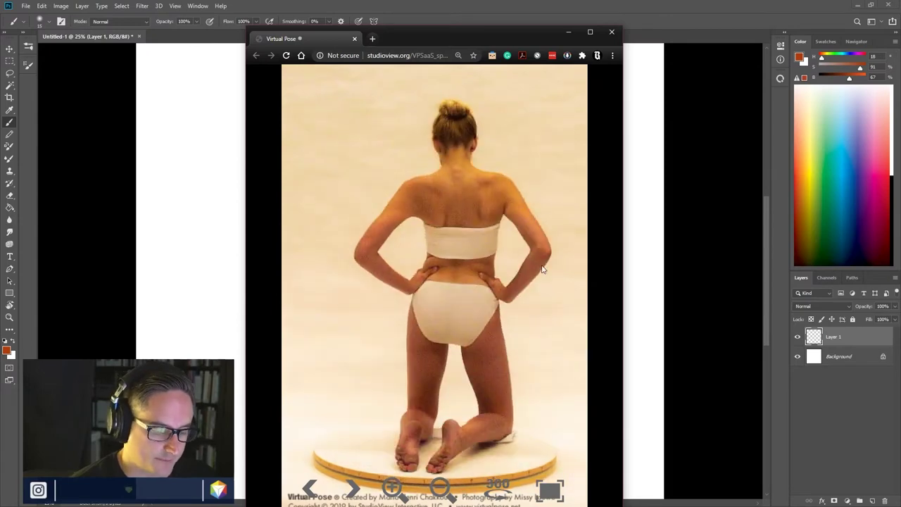
{"action": "left_click_drag", "start_coordinate": [396, 280], "coordinate": [335, 277]}
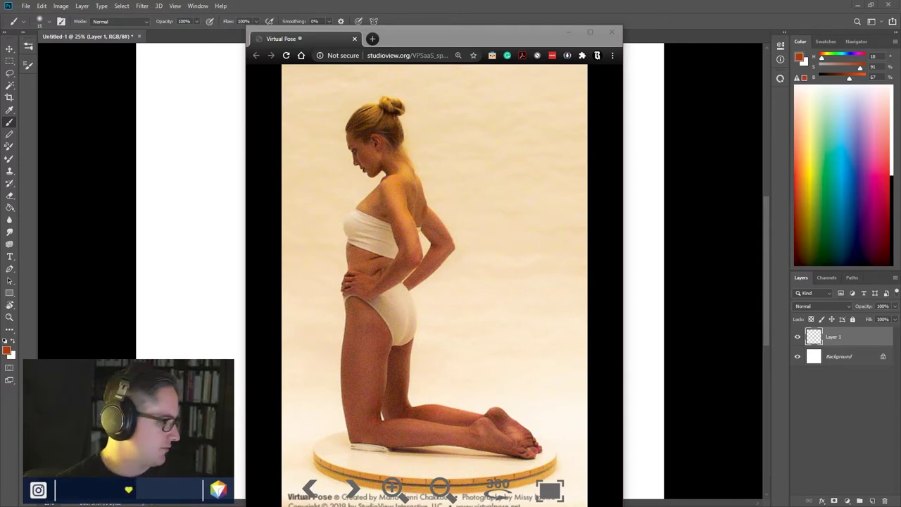
{"action": "left_click_drag", "start_coordinate": [390, 343], "coordinate": [419, 314]}
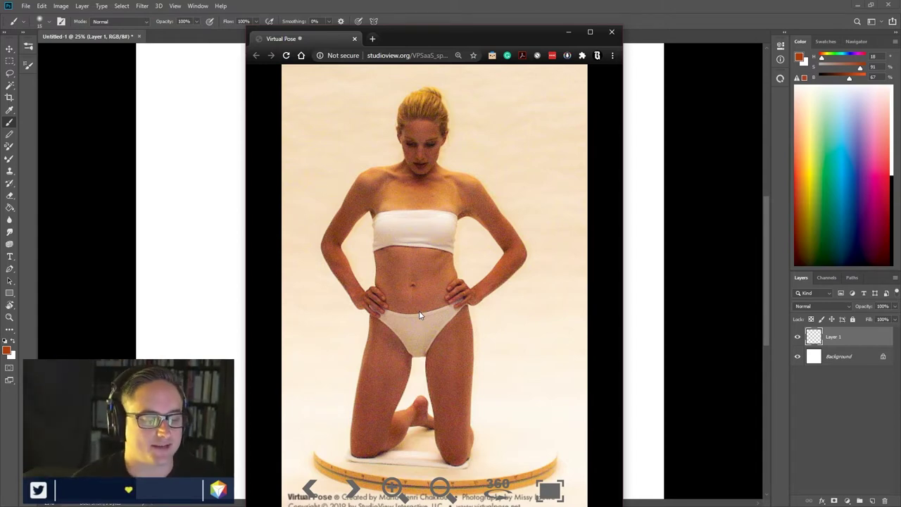
{"action": "left_click_drag", "start_coordinate": [419, 311], "coordinate": [575, 346]}
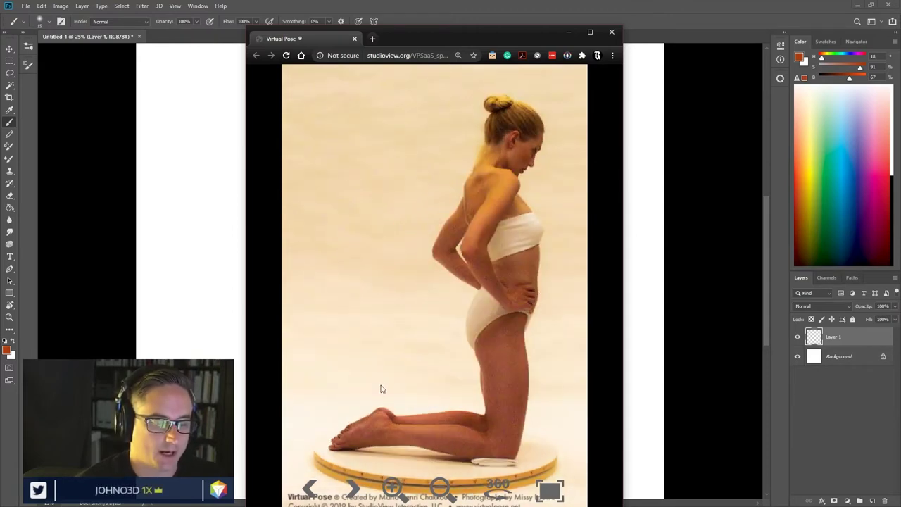
{"action": "left_click_drag", "start_coordinate": [378, 387], "coordinate": [521, 390]}
{"action": "left_click_drag", "start_coordinate": [549, 362], "coordinate": [376, 356]}
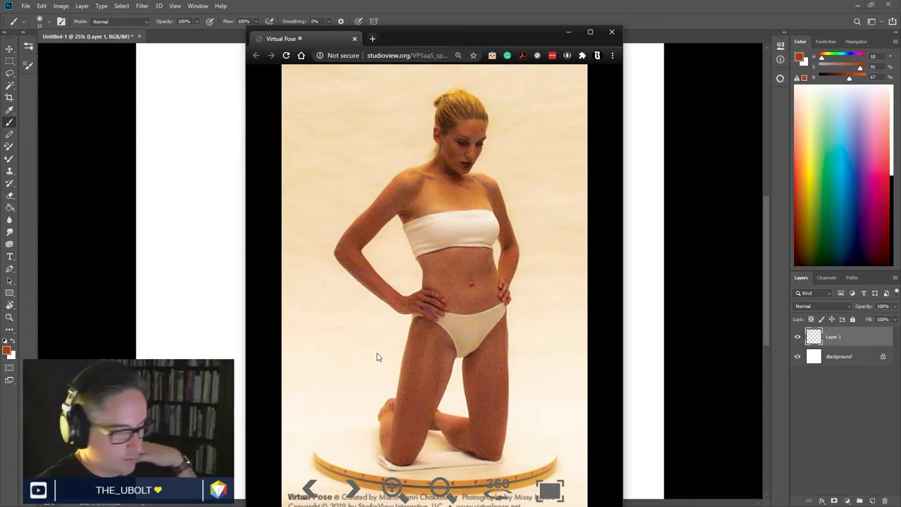
{"action": "left_click_drag", "start_coordinate": [477, 313], "coordinate": [563, 313]}
{"action": "left_click_drag", "start_coordinate": [331, 342], "coordinate": [356, 345]}
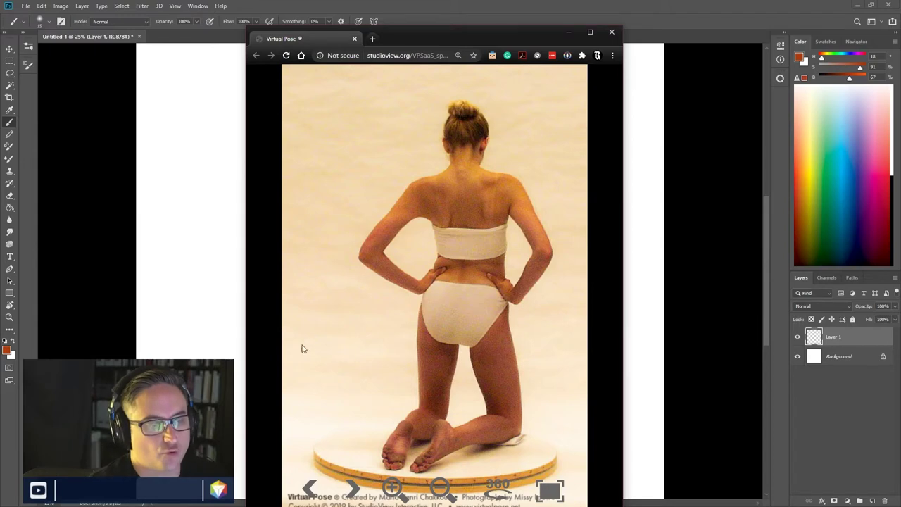
- Move the pose reference window off the canvas and choose the Kyle's Ultimate Pastel Palooza brush from Dry Media Brushes
{"action": "left_click_drag", "start_coordinate": [404, 36], "coordinate": [563, 0]}
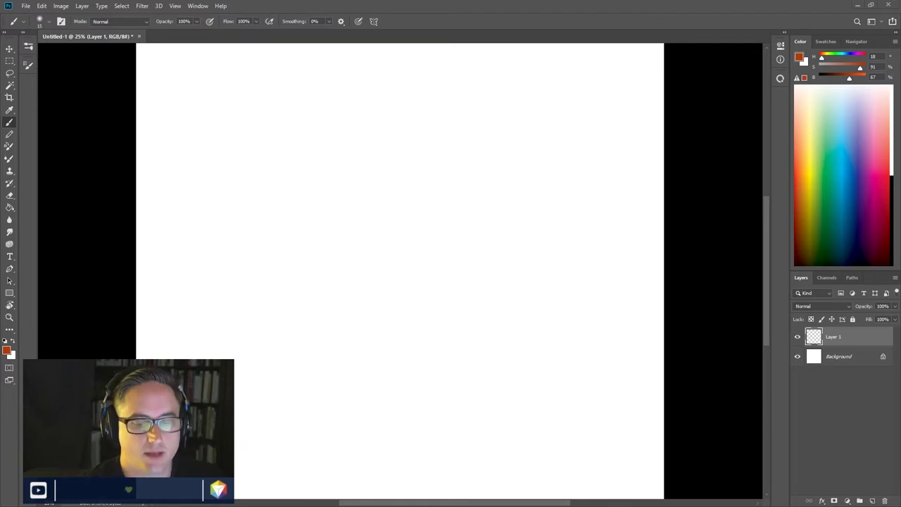
{"action": "left_click", "coordinate": [29, 47]}
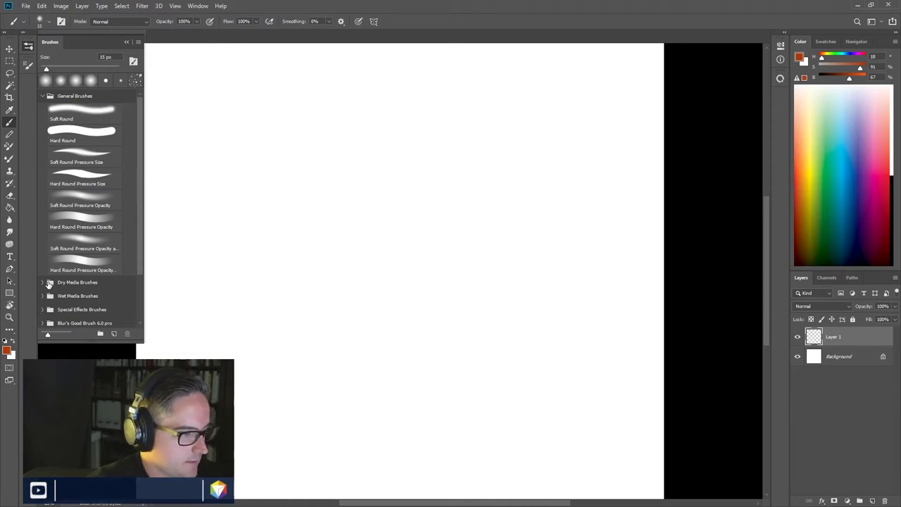
{"action": "left_click", "coordinate": [49, 284]}
{"action": "left_click_drag", "start_coordinate": [140, 215], "coordinate": [141, 274]}
{"action": "left_click", "coordinate": [83, 256]}
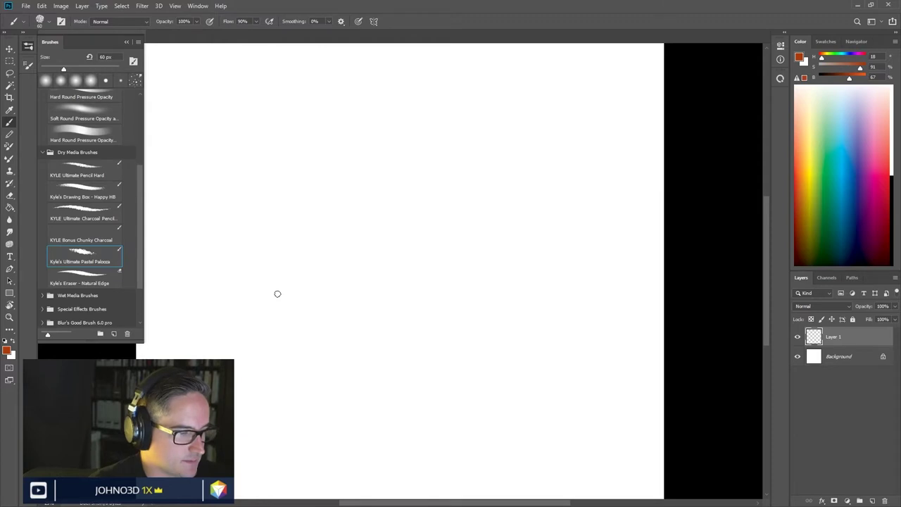
- Try out the pastel brush with a few sweeping gesture strokes and clear them from Layer 1
{"action": "left_click_drag", "start_coordinate": [277, 293], "coordinate": [402, 202]}
{"action": "mouse_move", "coordinate": [312, 289]}
{"action": "left_mouse_down"}
{"action": "mouse_move", "coordinate": [430, 195]}
{"action": "mouse_move", "coordinate": [394, 293]}
{"action": "mouse_move", "coordinate": [454, 153]}
{"action": "mouse_move", "coordinate": [491, 123]}
{"action": "left_mouse_up"}
{"action": "mouse_move", "coordinate": [466, 172]}
{"action": "left_mouse_down"}
{"action": "mouse_move", "coordinate": [460, 284]}
{"action": "mouse_move", "coordinate": [437, 380]}
{"action": "left_mouse_up"}
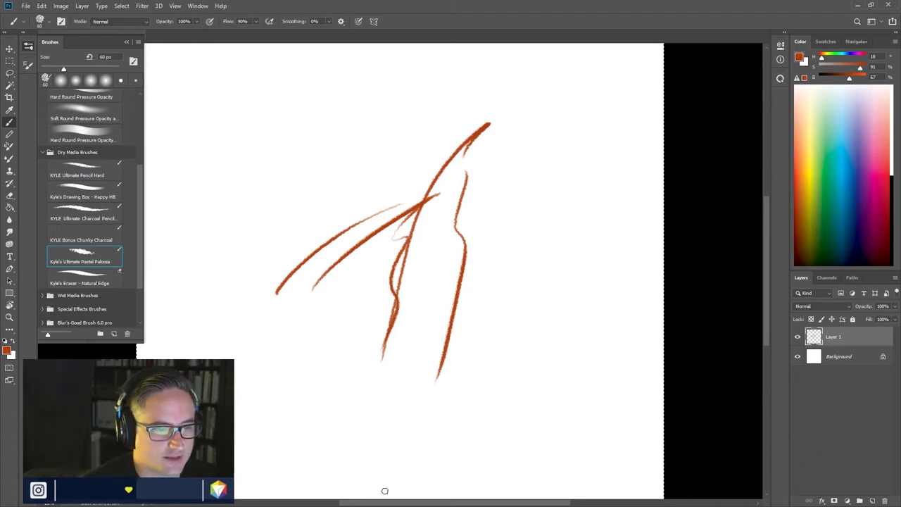
{"action": "key", "text": "Delete"}
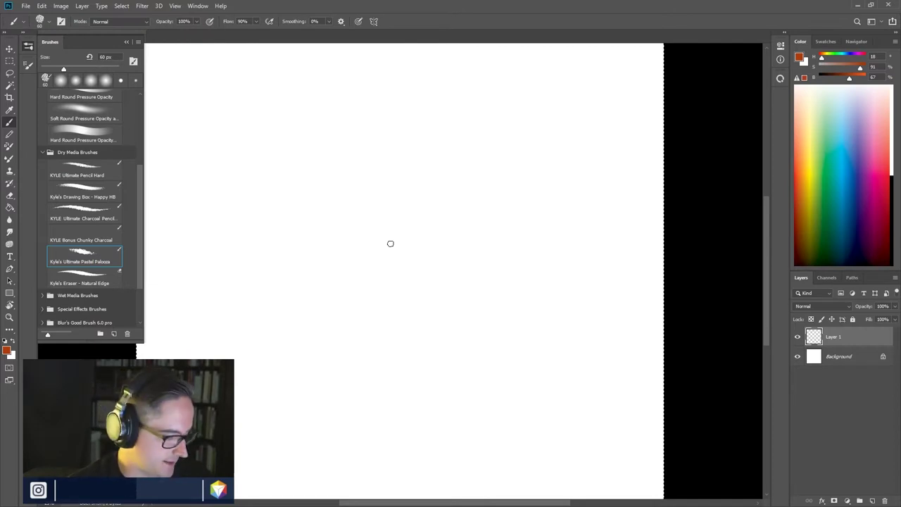
- In full-screen view, sketch a loose hands-on-hips gesture figure on Layer 1, with chest contours and a second, tilted head oval
{"action": "key", "text": "f"}
{"action": "key", "text": "f"}
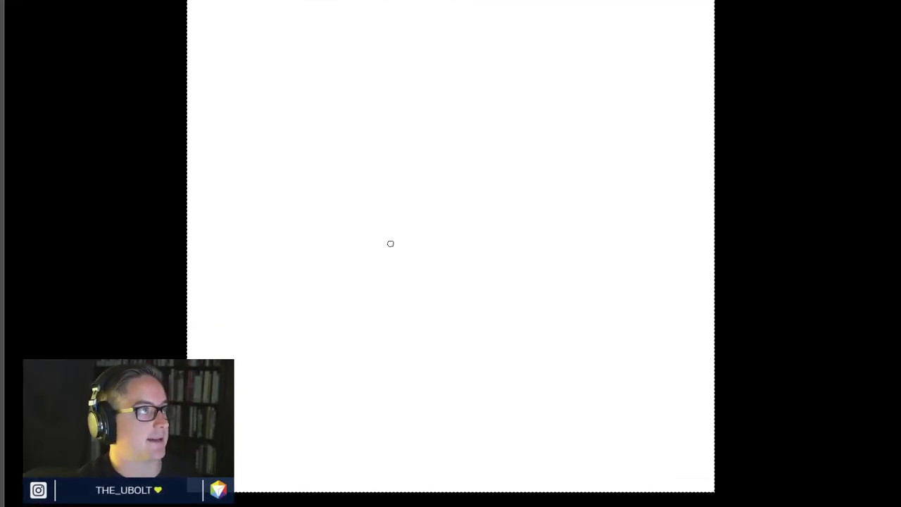
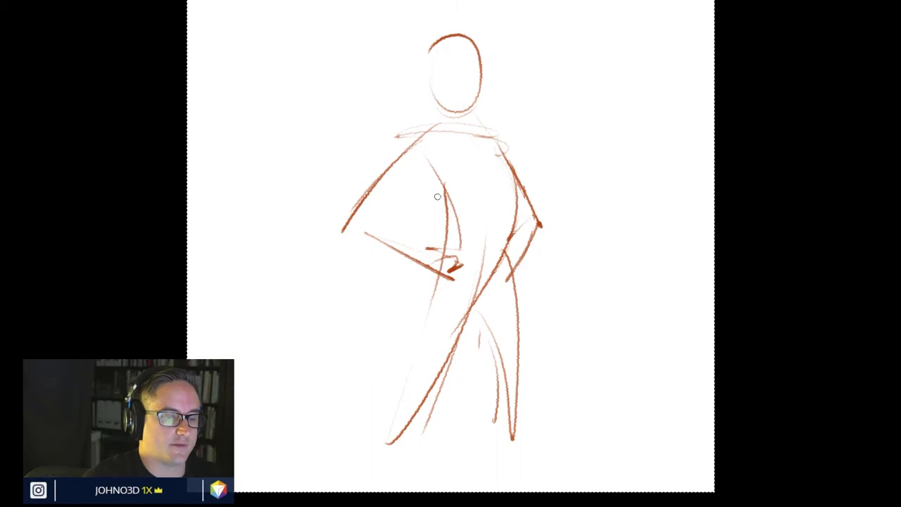
{"action": "mouse_move", "coordinate": [442, 180]}
{"action": "left_mouse_down"}
{"action": "mouse_move", "coordinate": [518, 191]}
{"action": "mouse_move", "coordinate": [501, 156]}
{"action": "left_mouse_up"}
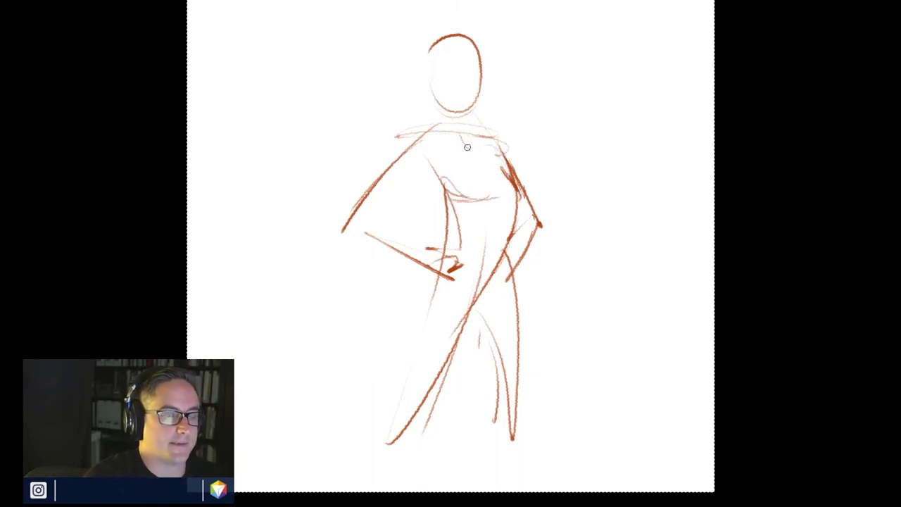
{"action": "mouse_move", "coordinate": [450, 92]}
{"action": "left_mouse_down"}
{"action": "mouse_move", "coordinate": [463, 47]}
{"action": "mouse_move", "coordinate": [497, 90]}
{"action": "mouse_move", "coordinate": [458, 84]}
{"action": "left_mouse_up"}
{"action": "left_click_drag", "start_coordinate": [460, 170], "coordinate": [406, 197]}
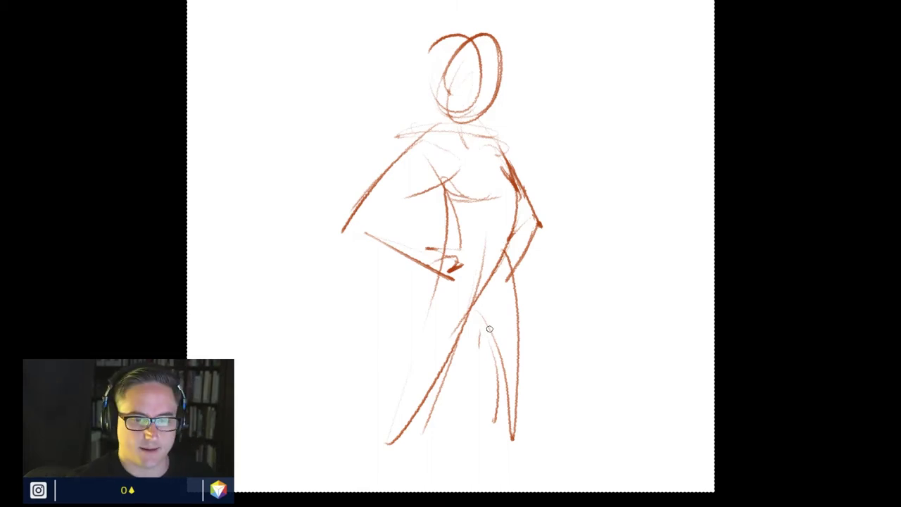
{"action": "key", "text": "f"}
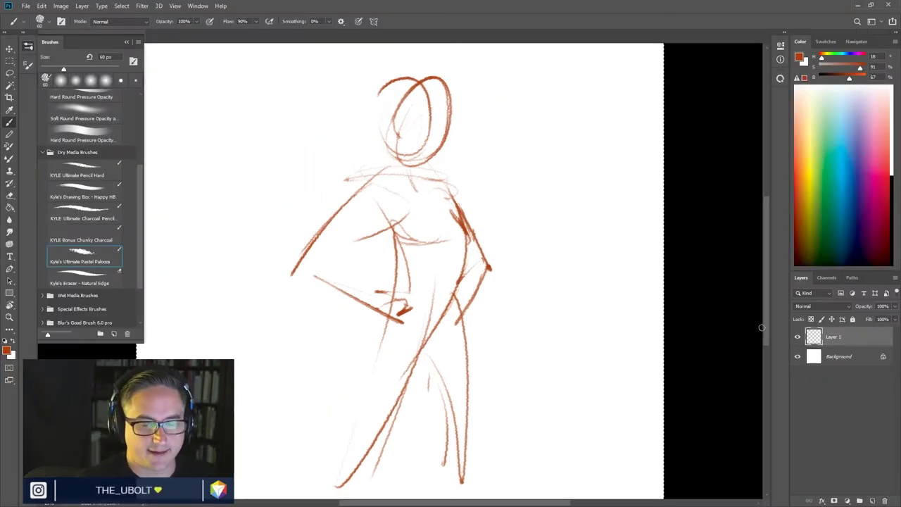
- Hide Layer 1 and sketch a figure's slanted shoulder line and both torso sides on a new layer
{"action": "left_click", "coordinate": [872, 501]}
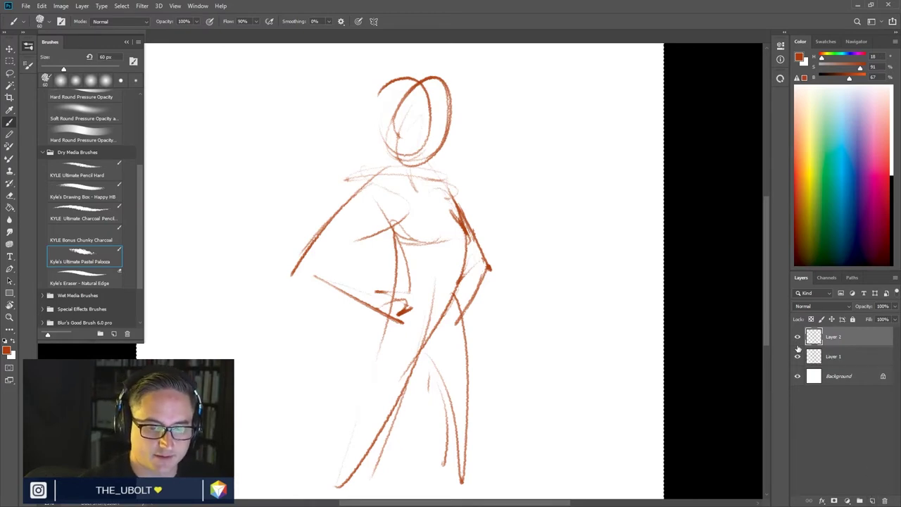
{"action": "left_click", "coordinate": [797, 356]}
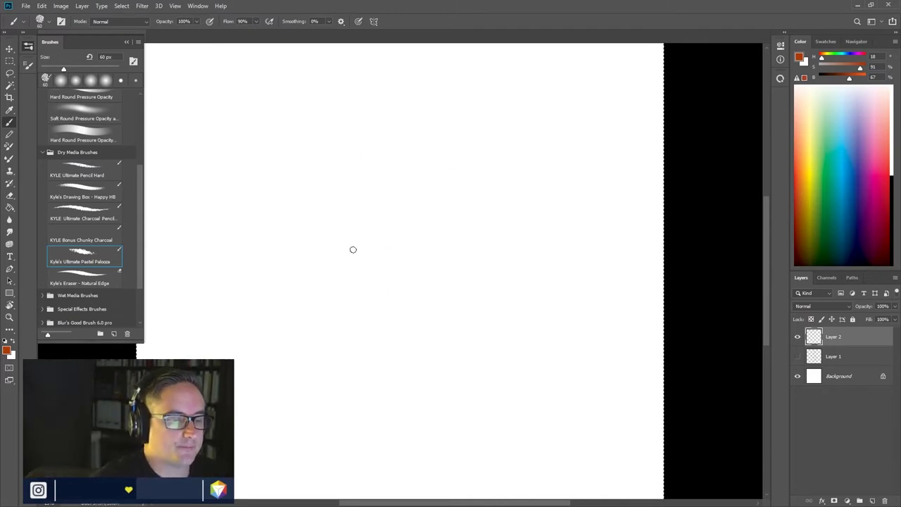
{"action": "mouse_move", "coordinate": [346, 207]}
{"action": "left_mouse_down"}
{"action": "mouse_move", "coordinate": [373, 306]}
{"action": "mouse_move", "coordinate": [405, 146]}
{"action": "left_mouse_up"}
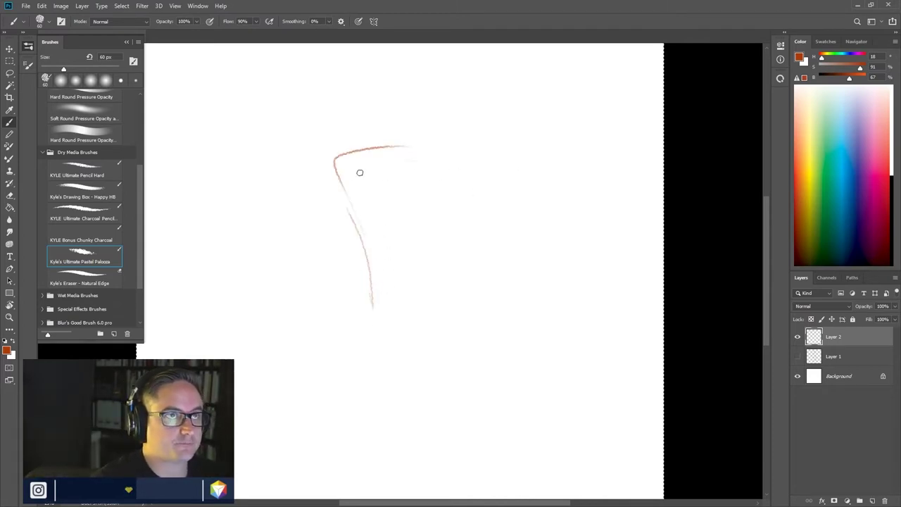
{"action": "left_click_drag", "start_coordinate": [337, 147], "coordinate": [470, 158]}
{"action": "mouse_move", "coordinate": [352, 150]}
{"action": "left_mouse_down"}
{"action": "mouse_move", "coordinate": [461, 171]}
{"action": "mouse_move", "coordinate": [464, 236]}
{"action": "mouse_move", "coordinate": [439, 358]}
{"action": "left_mouse_up"}
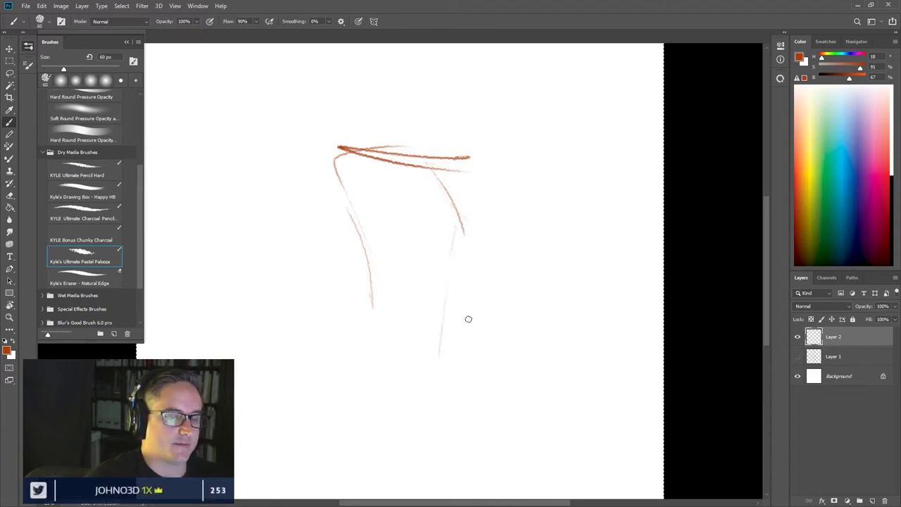
{"action": "left_click_drag", "start_coordinate": [460, 241], "coordinate": [446, 363]}
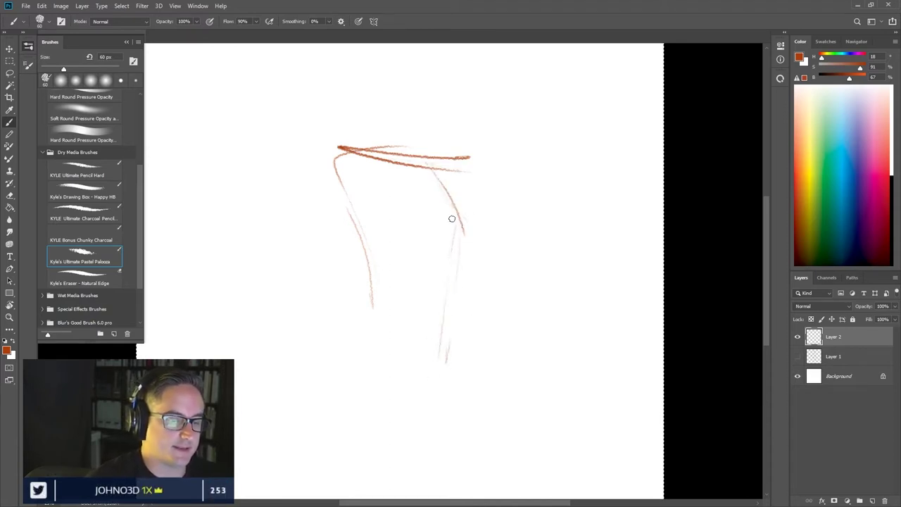
{"action": "left_click_drag", "start_coordinate": [454, 250], "coordinate": [435, 365]}
{"action": "left_click_drag", "start_coordinate": [460, 235], "coordinate": [465, 380]}
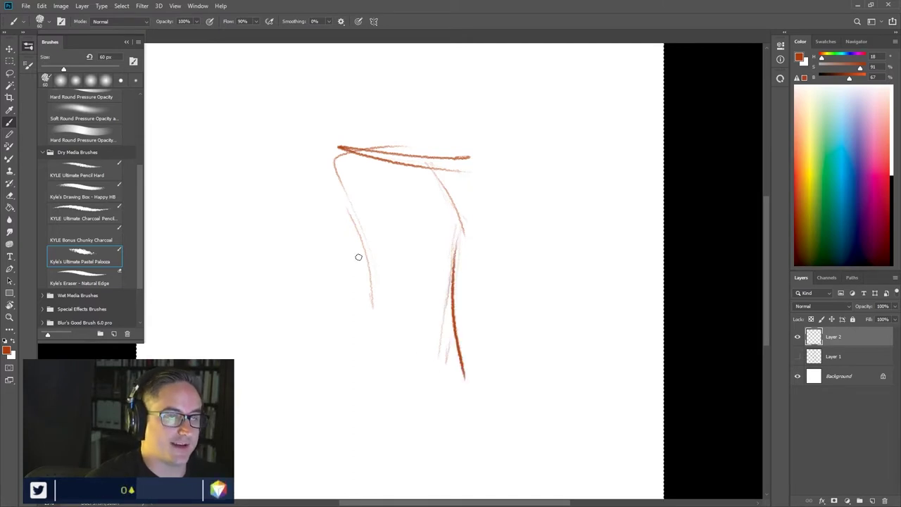
- Sketch the figure's upper legs, the curved waistband lines across the hips and the crotch contour
{"action": "left_click_drag", "start_coordinate": [359, 320], "coordinate": [322, 440]}
{"action": "mouse_move", "coordinate": [373, 285]}
{"action": "left_mouse_down"}
{"action": "mouse_move", "coordinate": [338, 471]}
{"action": "mouse_move", "coordinate": [422, 359]}
{"action": "left_mouse_up"}
{"action": "left_click_drag", "start_coordinate": [356, 460], "coordinate": [422, 343]}
{"action": "left_click_drag", "start_coordinate": [466, 470], "coordinate": [456, 344]}
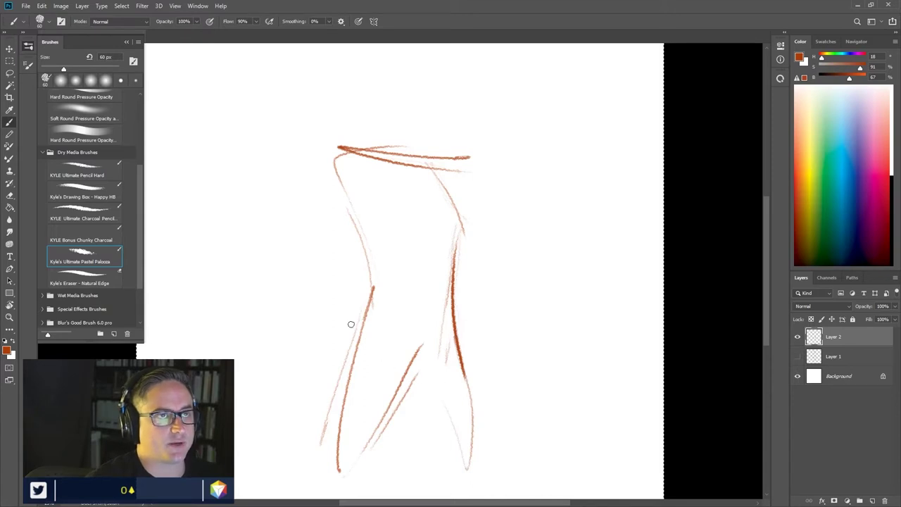
{"action": "left_click_drag", "start_coordinate": [373, 324], "coordinate": [420, 383]}
{"action": "left_click_drag", "start_coordinate": [378, 299], "coordinate": [454, 315]}
{"action": "left_click_drag", "start_coordinate": [384, 304], "coordinate": [454, 325]}
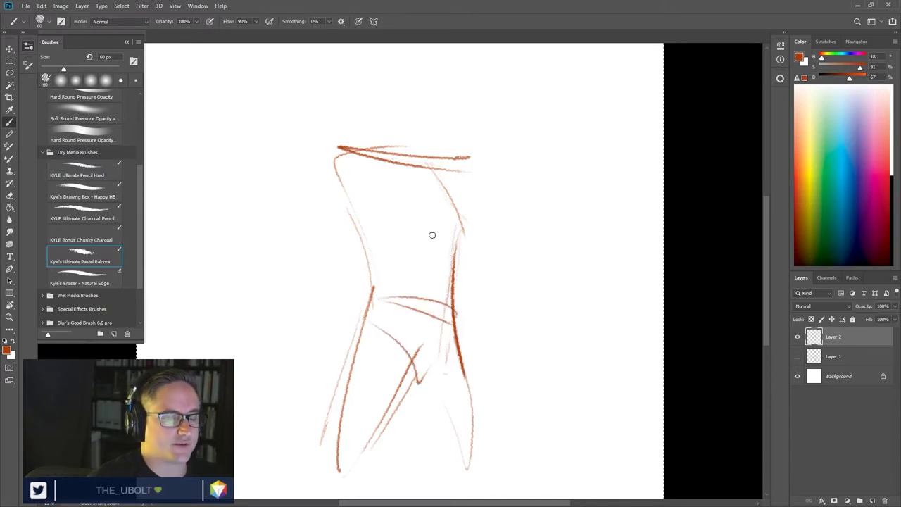
- Add curved cross-contours over the chest and ribcage, the head and neck, and the bent arm on the canvas's left
{"action": "left_click_drag", "start_coordinate": [465, 241], "coordinate": [367, 240]}
{"action": "mouse_move", "coordinate": [355, 209]}
{"action": "left_mouse_down"}
{"action": "mouse_move", "coordinate": [470, 211]}
{"action": "mouse_move", "coordinate": [426, 168]}
{"action": "mouse_move", "coordinate": [448, 196]}
{"action": "left_mouse_up"}
{"action": "mouse_move", "coordinate": [420, 150]}
{"action": "left_mouse_down"}
{"action": "mouse_move", "coordinate": [392, 93]}
{"action": "mouse_move", "coordinate": [449, 73]}
{"action": "mouse_move", "coordinate": [408, 56]}
{"action": "mouse_move", "coordinate": [402, 142]}
{"action": "mouse_move", "coordinate": [394, 98]}
{"action": "mouse_move", "coordinate": [467, 108]}
{"action": "mouse_move", "coordinate": [435, 57]}
{"action": "mouse_move", "coordinate": [406, 147]}
{"action": "mouse_move", "coordinate": [402, 58]}
{"action": "mouse_move", "coordinate": [369, 146]}
{"action": "left_mouse_up"}
{"action": "mouse_move", "coordinate": [269, 229]}
{"action": "left_mouse_down"}
{"action": "mouse_move", "coordinate": [333, 153]}
{"action": "mouse_move", "coordinate": [257, 242]}
{"action": "mouse_move", "coordinate": [368, 299]}
{"action": "left_mouse_up"}
{"action": "mouse_move", "coordinate": [267, 261]}
{"action": "left_mouse_down"}
{"action": "mouse_move", "coordinate": [378, 302]}
{"action": "mouse_move", "coordinate": [257, 245]}
{"action": "mouse_move", "coordinate": [346, 169]}
{"action": "left_mouse_up"}
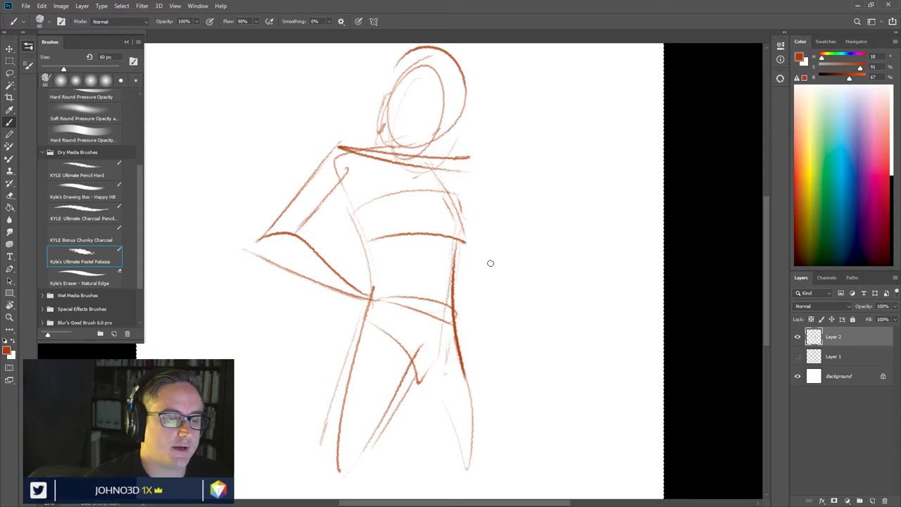
- Sketch the second bent arm with its hand on the hip and redraw both thighs with darker, longer contours
{"action": "mouse_move", "coordinate": [463, 176]}
{"action": "left_mouse_down"}
{"action": "mouse_move", "coordinate": [509, 252]}
{"action": "mouse_move", "coordinate": [453, 336]}
{"action": "left_mouse_up"}
{"action": "left_click_drag", "start_coordinate": [461, 297], "coordinate": [442, 322]}
{"action": "mouse_move", "coordinate": [376, 298]}
{"action": "left_mouse_down"}
{"action": "mouse_move", "coordinate": [336, 490]}
{"action": "mouse_move", "coordinate": [325, 491]}
{"action": "left_mouse_up"}
{"action": "left_click_drag", "start_coordinate": [414, 367], "coordinate": [371, 495]}
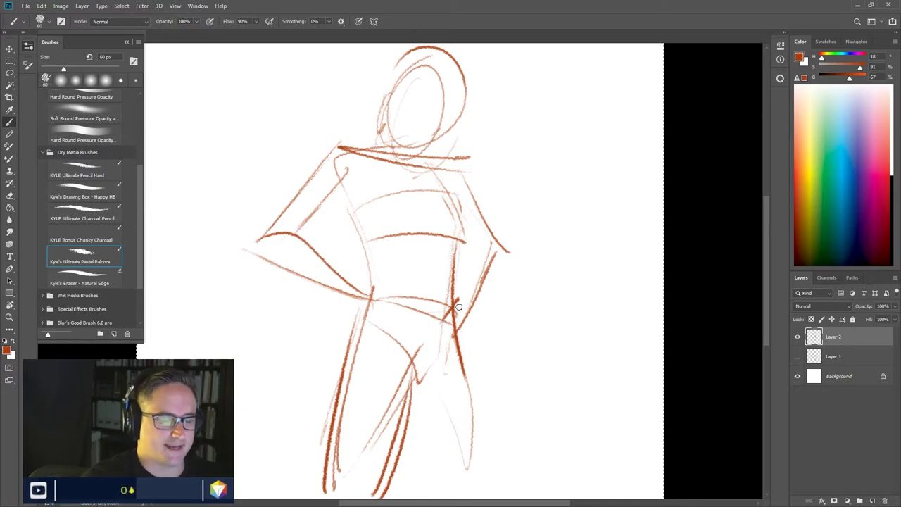
{"action": "left_click_drag", "start_coordinate": [463, 368], "coordinate": [482, 486]}
{"action": "left_click_drag", "start_coordinate": [415, 381], "coordinate": [448, 496]}
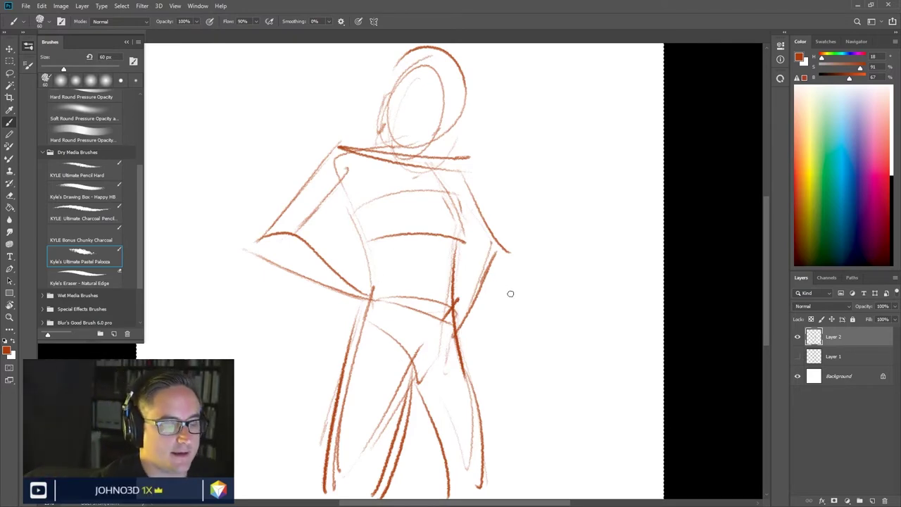
- Hide Layer 2 and, on a new layer, sketch a large close-up of the forearm, wrist and back of the hand
{"action": "left_click", "coordinate": [797, 336]}
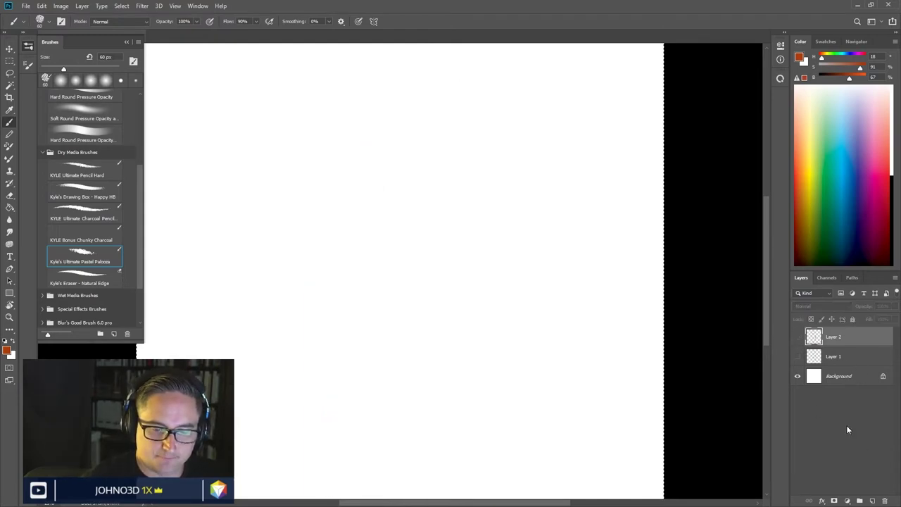
{"action": "left_click", "coordinate": [872, 500]}
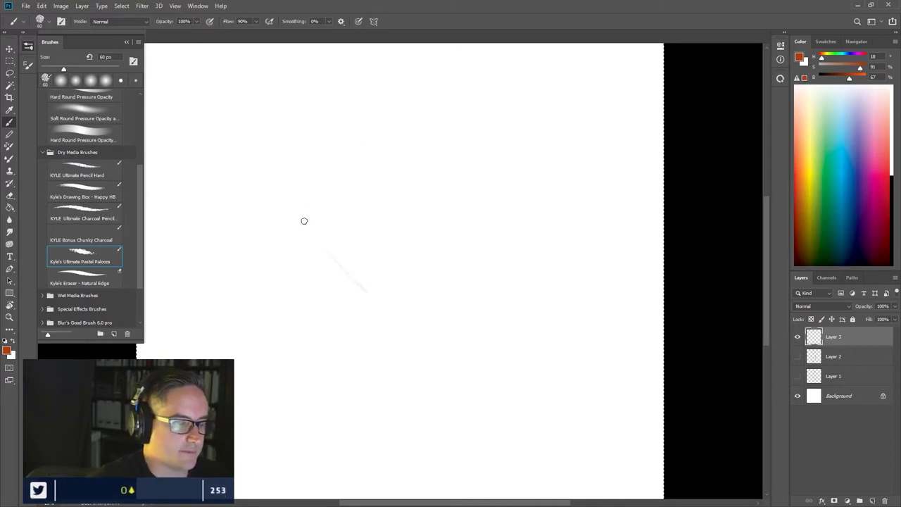
{"action": "left_click_drag", "start_coordinate": [260, 185], "coordinate": [392, 296]}
{"action": "mouse_move", "coordinate": [262, 294]}
{"action": "left_mouse_down"}
{"action": "mouse_move", "coordinate": [302, 313]}
{"action": "mouse_move", "coordinate": [330, 323]}
{"action": "mouse_move", "coordinate": [318, 307]}
{"action": "mouse_move", "coordinate": [385, 345]}
{"action": "mouse_move", "coordinate": [414, 349]}
{"action": "mouse_move", "coordinate": [456, 333]}
{"action": "left_mouse_up"}
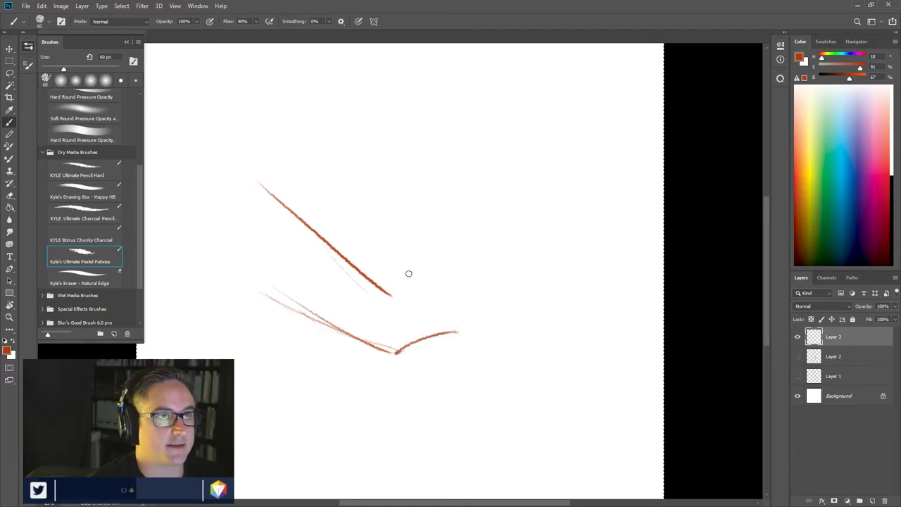
{"action": "left_click_drag", "start_coordinate": [380, 300], "coordinate": [473, 225]}
{"action": "mouse_move", "coordinate": [389, 294]}
{"action": "left_mouse_down"}
{"action": "mouse_move", "coordinate": [474, 237]}
{"action": "mouse_move", "coordinate": [535, 238]}
{"action": "mouse_move", "coordinate": [512, 226]}
{"action": "mouse_move", "coordinate": [540, 240]}
{"action": "mouse_move", "coordinate": [580, 297]}
{"action": "left_mouse_up"}
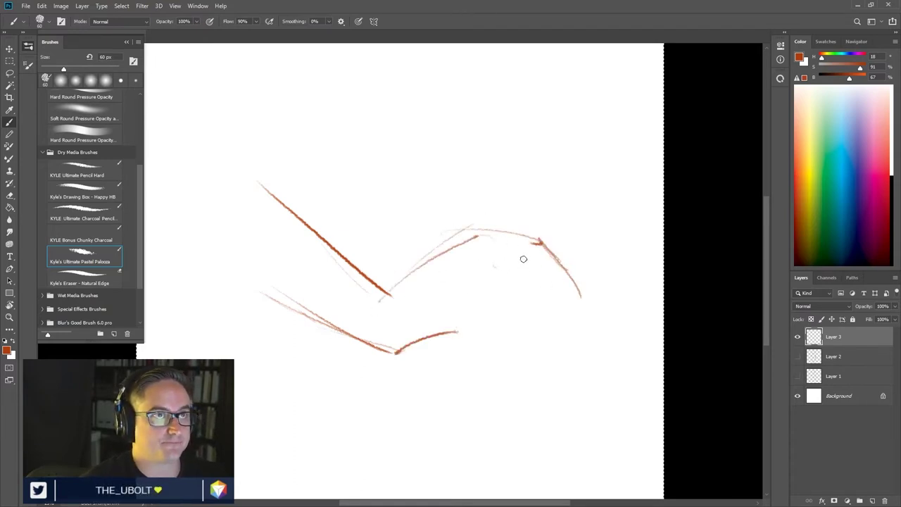
- Sketch the fingers and fingertips of the close-up hand
{"action": "left_click_drag", "start_coordinate": [518, 257], "coordinate": [571, 297]}
{"action": "left_click_drag", "start_coordinate": [498, 303], "coordinate": [591, 310]}
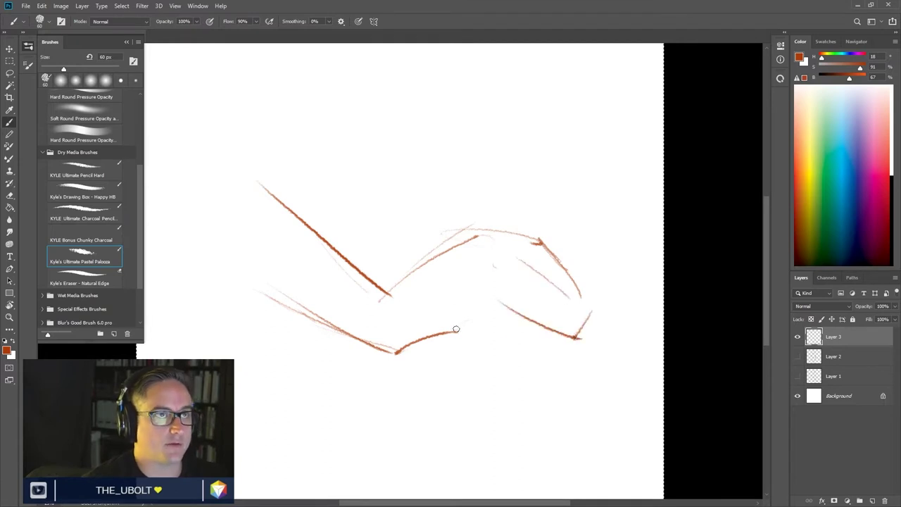
{"action": "left_click_drag", "start_coordinate": [431, 327], "coordinate": [555, 362]}
{"action": "mouse_move", "coordinate": [501, 321]}
{"action": "left_mouse_down"}
{"action": "mouse_move", "coordinate": [549, 349]}
{"action": "mouse_move", "coordinate": [577, 352]}
{"action": "left_mouse_up"}
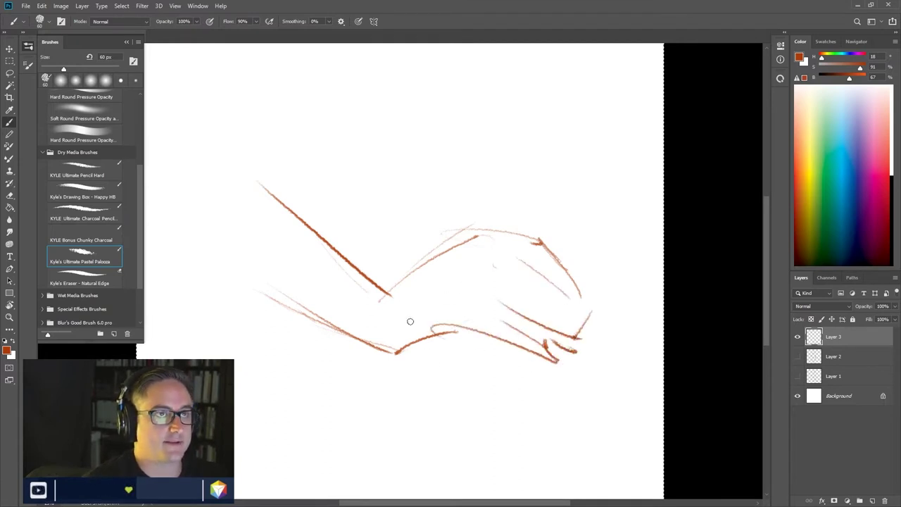
- Sketch the body's side contour behind the hand, from the ribcage and waist above to the hip and thigh below
{"action": "left_click_drag", "start_coordinate": [429, 262], "coordinate": [467, 188]}
{"action": "left_click_drag", "start_coordinate": [435, 252], "coordinate": [483, 149]}
{"action": "left_click_drag", "start_coordinate": [441, 224], "coordinate": [428, 258]}
{"action": "left_click_drag", "start_coordinate": [470, 181], "coordinate": [456, 74]}
{"action": "left_click_drag", "start_coordinate": [438, 50], "coordinate": [465, 141]}
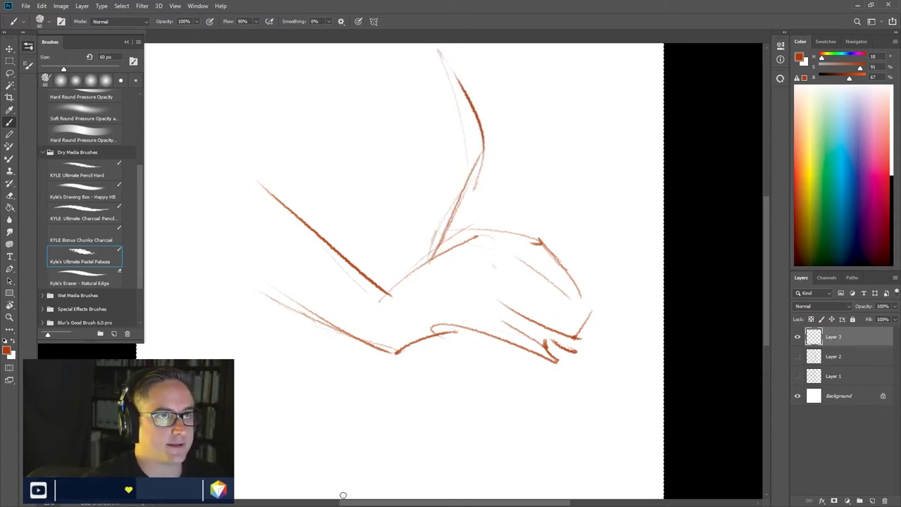
{"action": "left_click_drag", "start_coordinate": [414, 338], "coordinate": [370, 469]}
{"action": "mouse_move", "coordinate": [404, 360]}
{"action": "left_mouse_down"}
{"action": "mouse_move", "coordinate": [371, 489]}
{"action": "mouse_move", "coordinate": [377, 425]}
{"action": "left_mouse_up"}
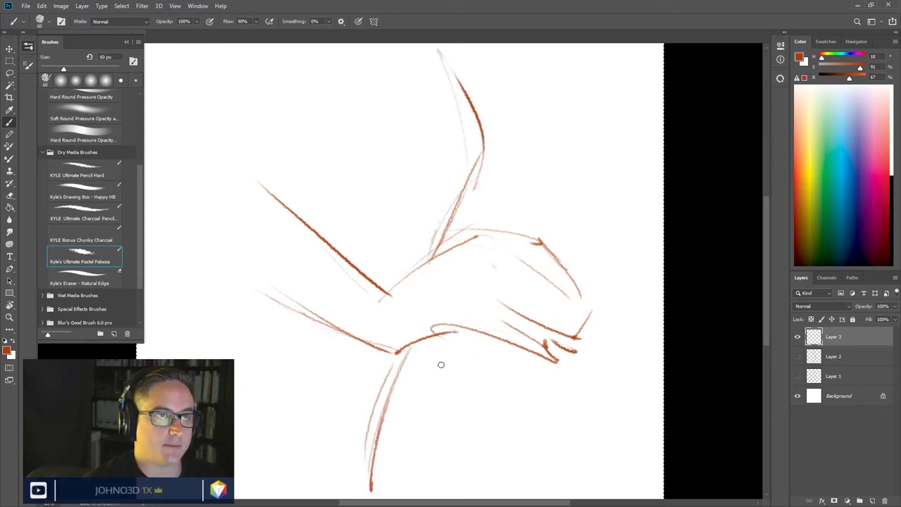
- Sketch the curved hip contour beneath the close-up hand and add short knuckle and wrist strokes on the back of the hand
{"action": "left_click_drag", "start_coordinate": [412, 342], "coordinate": [619, 430]}
{"action": "left_click_drag", "start_coordinate": [472, 345], "coordinate": [634, 422]}
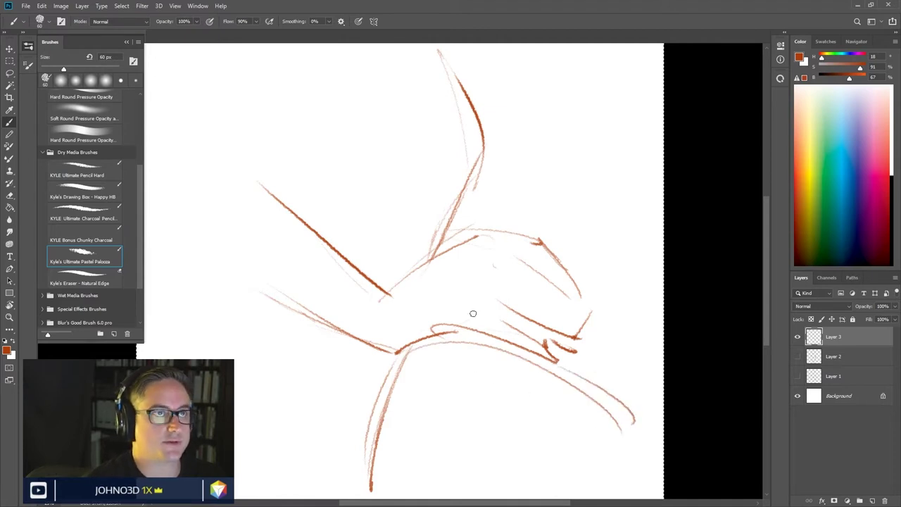
{"action": "mouse_move", "coordinate": [430, 288]}
{"action": "left_mouse_down"}
{"action": "mouse_move", "coordinate": [472, 299]}
{"action": "mouse_move", "coordinate": [479, 278]}
{"action": "left_mouse_up"}
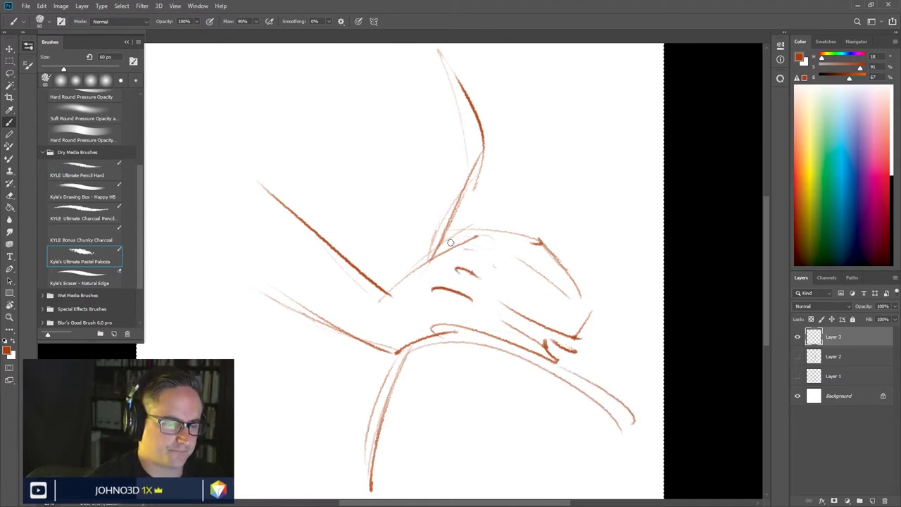
{"action": "left_click_drag", "start_coordinate": [374, 303], "coordinate": [484, 225]}
- Hide Layer 3 and, on a new layer, sketch the large outline of a face's cheek, chin and jaw
{"action": "left_click", "coordinate": [797, 336]}
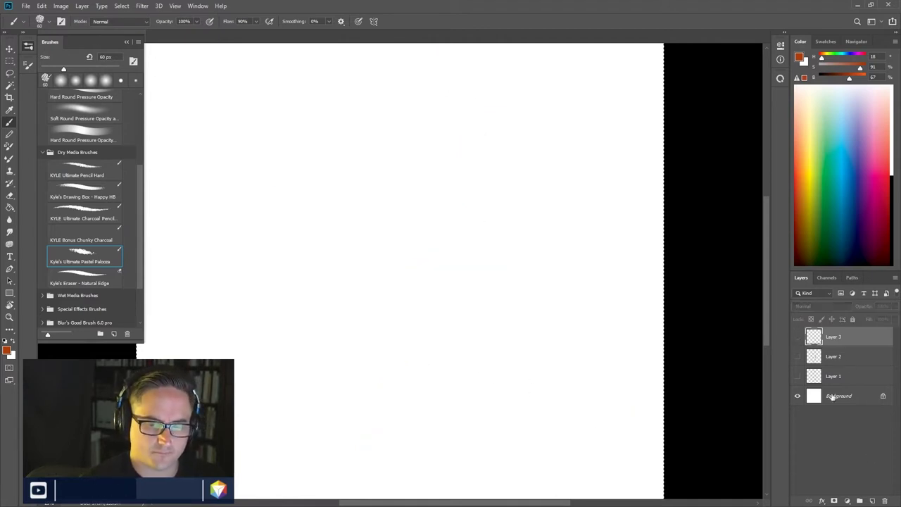
{"action": "left_click", "coordinate": [872, 500]}
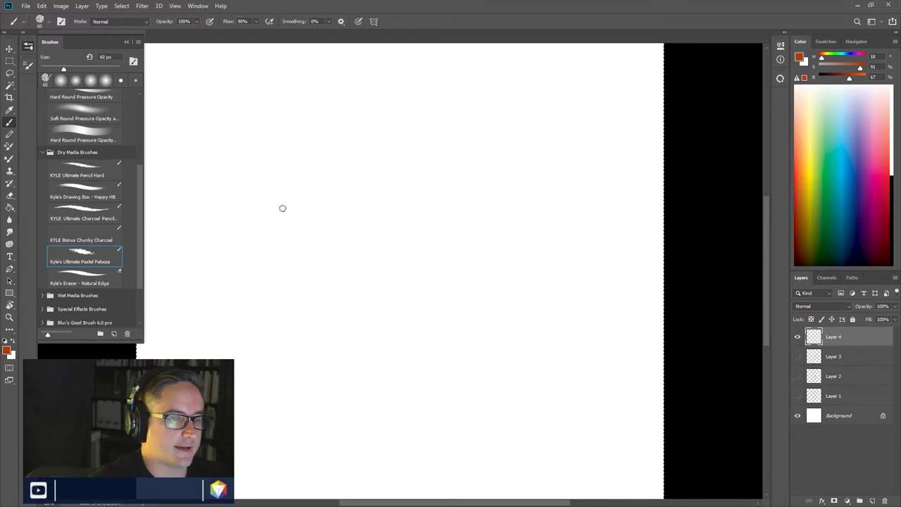
{"action": "mouse_move", "coordinate": [288, 137]}
{"action": "left_mouse_down"}
{"action": "mouse_move", "coordinate": [344, 328]}
{"action": "mouse_move", "coordinate": [370, 356]}
{"action": "mouse_move", "coordinate": [422, 379]}
{"action": "left_mouse_up"}
{"action": "left_click_drag", "start_coordinate": [305, 229], "coordinate": [317, 263]}
{"action": "left_click_drag", "start_coordinate": [294, 204], "coordinate": [511, 299]}
{"action": "left_click_drag", "start_coordinate": [435, 367], "coordinate": [513, 265]}
{"action": "left_click_drag", "start_coordinate": [529, 188], "coordinate": [521, 302]}
{"action": "left_click_drag", "start_coordinate": [532, 254], "coordinate": [520, 304]}
- Sketch the ear above the jaw, with its inner curves and a short cheekbone stroke beside it
{"action": "mouse_move", "coordinate": [550, 206]}
{"action": "left_mouse_down"}
{"action": "mouse_move", "coordinate": [540, 236]}
{"action": "mouse_move", "coordinate": [556, 134]}
{"action": "left_mouse_up"}
{"action": "left_click_drag", "start_coordinate": [507, 148], "coordinate": [569, 121]}
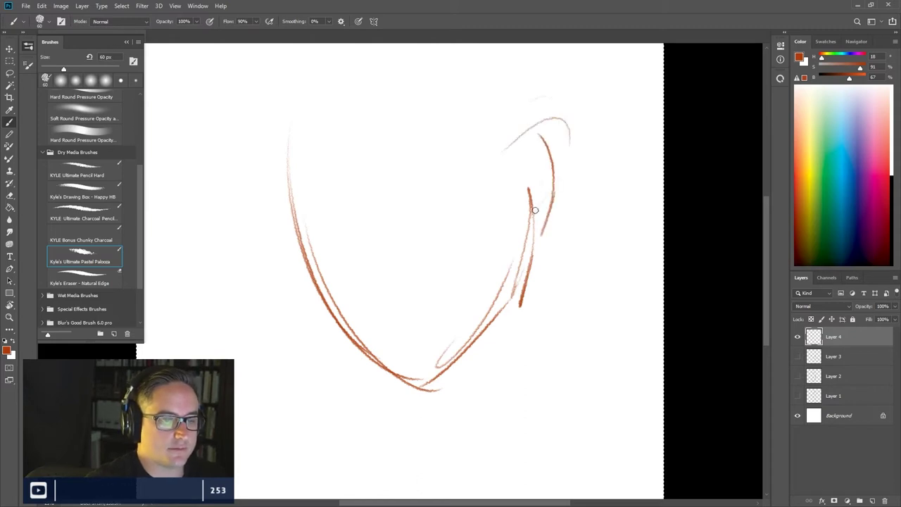
{"action": "left_click_drag", "start_coordinate": [544, 170], "coordinate": [532, 216]}
{"action": "left_click_drag", "start_coordinate": [524, 197], "coordinate": [516, 228]}
{"action": "left_click_drag", "start_coordinate": [548, 189], "coordinate": [526, 135]}
{"action": "mouse_move", "coordinate": [505, 165]}
{"action": "left_mouse_down"}
{"action": "mouse_move", "coordinate": [532, 180]}
{"action": "mouse_move", "coordinate": [510, 169]}
{"action": "left_mouse_up"}
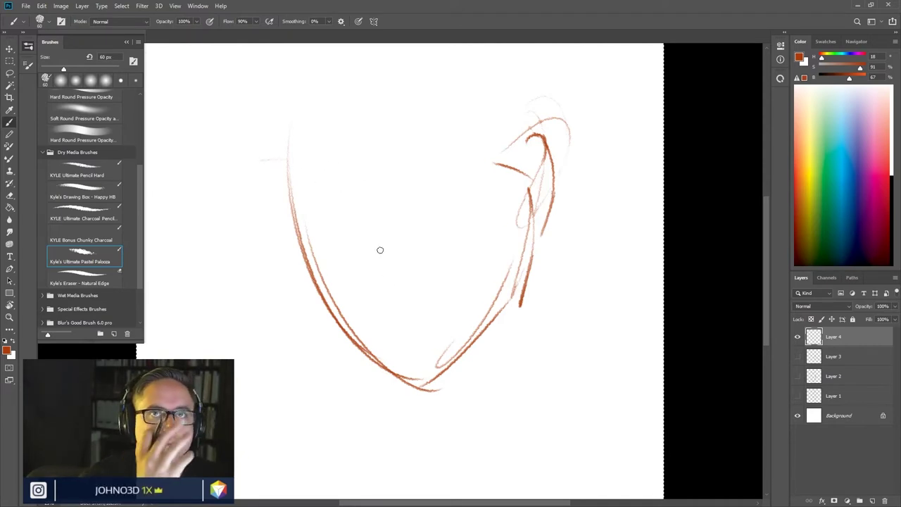
- Sketch the nose, mouth, both eyes and the far eyebrow inside the face outline
{"action": "left_click_drag", "start_coordinate": [313, 163], "coordinate": [322, 284]}
{"action": "left_click_drag", "start_coordinate": [334, 185], "coordinate": [321, 278]}
{"action": "mouse_move", "coordinate": [331, 228]}
{"action": "left_mouse_down"}
{"action": "mouse_move", "coordinate": [316, 282]}
{"action": "mouse_move", "coordinate": [391, 291]}
{"action": "left_mouse_up"}
{"action": "left_click_drag", "start_coordinate": [331, 277], "coordinate": [387, 282]}
{"action": "left_click_drag", "start_coordinate": [336, 306], "coordinate": [431, 300]}
{"action": "left_click_drag", "start_coordinate": [429, 311], "coordinate": [394, 334]}
{"action": "mouse_move", "coordinate": [368, 176]}
{"action": "left_mouse_down"}
{"action": "mouse_move", "coordinate": [443, 163]}
{"action": "mouse_move", "coordinate": [394, 202]}
{"action": "left_mouse_up"}
{"action": "left_click_drag", "start_coordinate": [432, 174], "coordinate": [392, 203]}
{"action": "mouse_move", "coordinate": [329, 181]}
{"action": "left_mouse_down"}
{"action": "mouse_move", "coordinate": [299, 176]}
{"action": "mouse_move", "coordinate": [318, 205]}
{"action": "mouse_move", "coordinate": [332, 202]}
{"action": "left_mouse_up"}
{"action": "left_click_drag", "start_coordinate": [315, 144], "coordinate": [358, 141]}
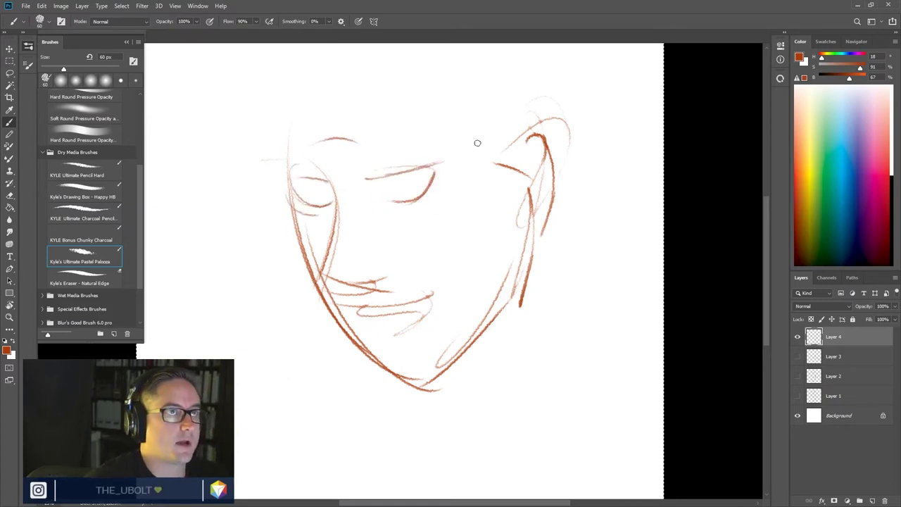
- Draw the dark brow ridge over the far eye, its temple contour, and the long slanting near eyebrow
{"action": "left_click_drag", "start_coordinate": [342, 205], "coordinate": [288, 154]}
{"action": "left_click_drag", "start_coordinate": [331, 184], "coordinate": [276, 149]}
{"action": "left_click_drag", "start_coordinate": [295, 213], "coordinate": [284, 135]}
{"action": "mouse_move", "coordinate": [284, 170]}
{"action": "left_mouse_down"}
{"action": "mouse_move", "coordinate": [297, 72]}
{"action": "mouse_move", "coordinate": [288, 121]}
{"action": "left_mouse_up"}
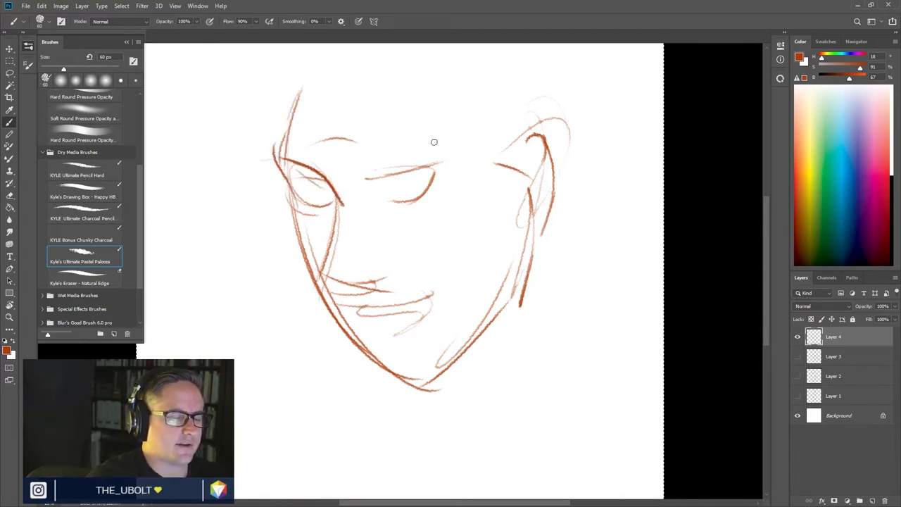
{"action": "left_click_drag", "start_coordinate": [366, 168], "coordinate": [477, 133]}
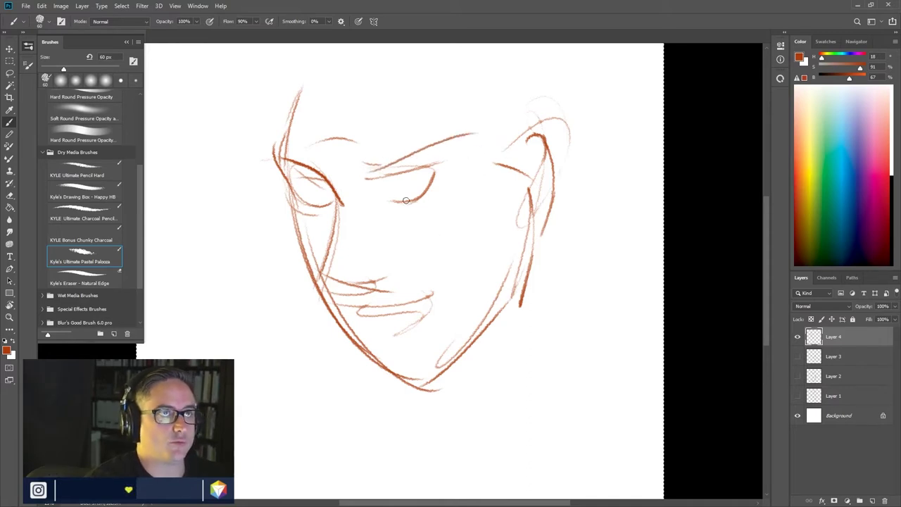
- Refine the near eye and nostril, add crossing cheek strokes, and draw the forehead contour up to the skull
{"action": "left_click_drag", "start_coordinate": [387, 179], "coordinate": [426, 176]}
{"action": "left_click_drag", "start_coordinate": [398, 207], "coordinate": [454, 196]}
{"action": "left_click_drag", "start_coordinate": [387, 266], "coordinate": [375, 282]}
{"action": "left_click_drag", "start_coordinate": [463, 287], "coordinate": [417, 272]}
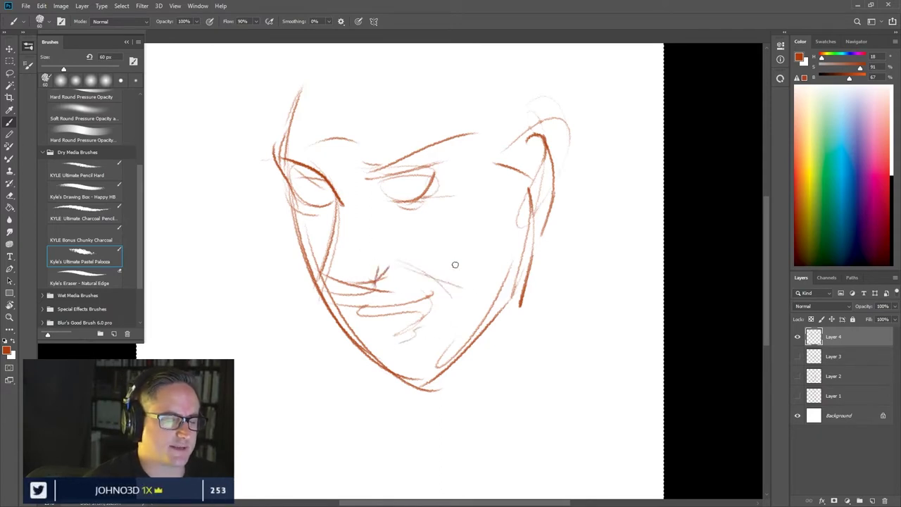
{"action": "left_click_drag", "start_coordinate": [290, 137], "coordinate": [314, 44]}
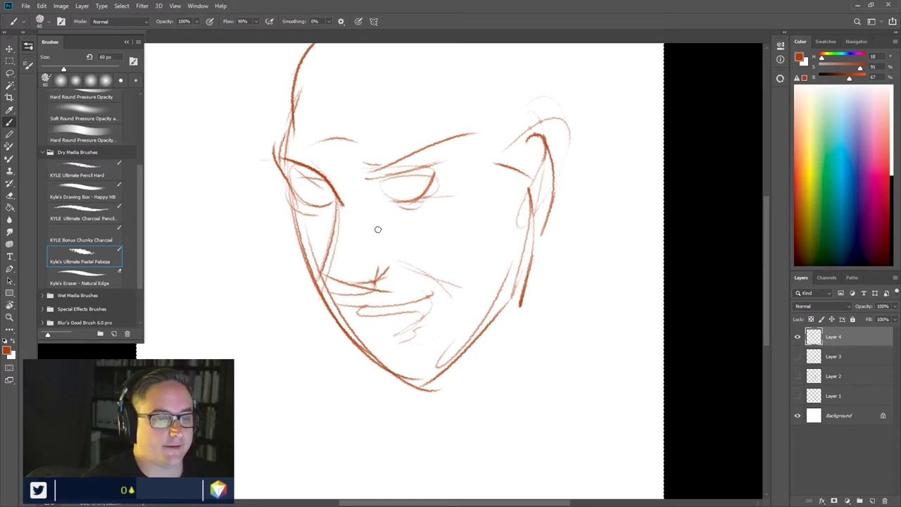
- Redraw the ear's rim, inner fold and lobe, and sketch the cheekbone line sweeping toward the mouth
{"action": "left_click_drag", "start_coordinate": [516, 144], "coordinate": [549, 218]}
{"action": "left_click_drag", "start_coordinate": [563, 130], "coordinate": [546, 225]}
{"action": "mouse_move", "coordinate": [521, 166]}
{"action": "left_mouse_down"}
{"action": "mouse_move", "coordinate": [549, 180]}
{"action": "mouse_move", "coordinate": [529, 227]}
{"action": "left_mouse_up"}
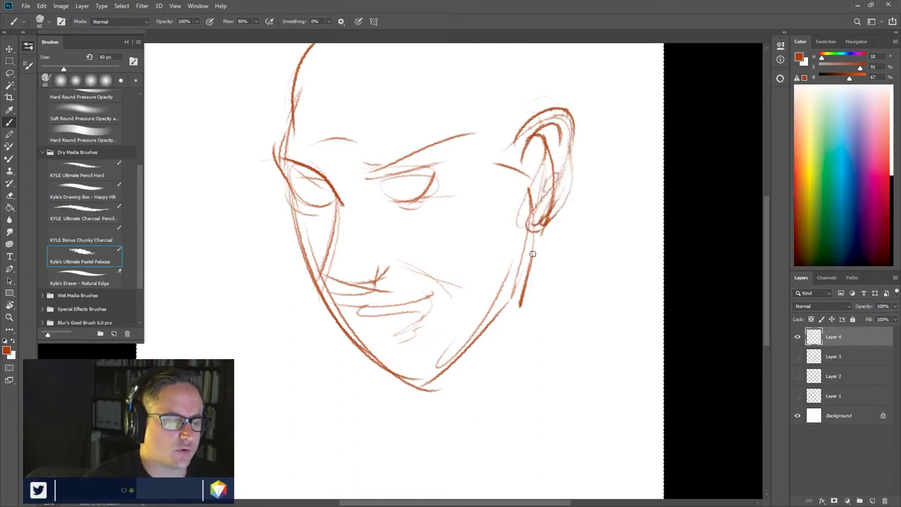
{"action": "mouse_move", "coordinate": [491, 170]}
{"action": "left_mouse_down"}
{"action": "mouse_move", "coordinate": [447, 271]}
{"action": "mouse_move", "coordinate": [405, 284]}
{"action": "left_mouse_up"}
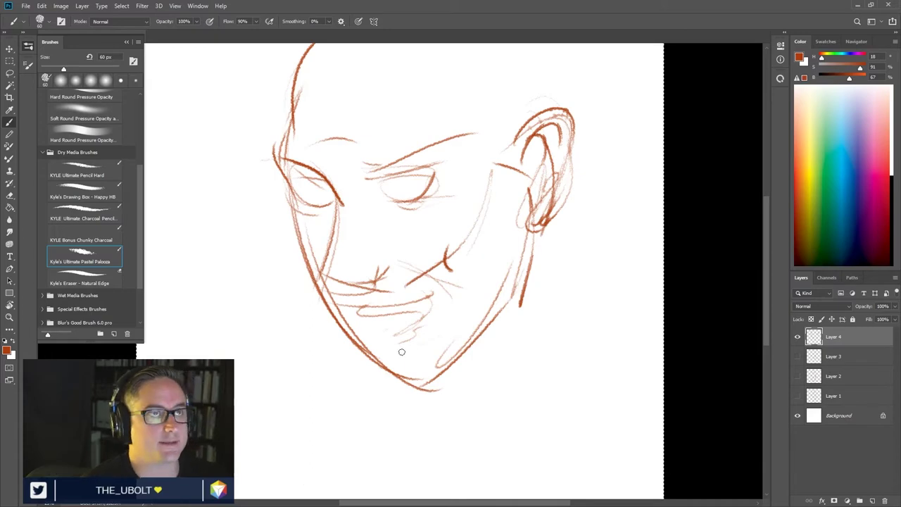
- Sketch the neck, chest and raised shoulder below the head, and reinforce the contour from forehead to far cheek
{"action": "mouse_move", "coordinate": [444, 379]}
{"action": "left_mouse_down"}
{"action": "mouse_move", "coordinate": [506, 380]}
{"action": "mouse_move", "coordinate": [594, 359]}
{"action": "mouse_move", "coordinate": [559, 365]}
{"action": "left_mouse_up"}
{"action": "left_click_drag", "start_coordinate": [542, 271], "coordinate": [598, 359]}
{"action": "mouse_move", "coordinate": [543, 239]}
{"action": "left_mouse_down"}
{"action": "mouse_move", "coordinate": [637, 364]}
{"action": "mouse_move", "coordinate": [631, 360]}
{"action": "left_mouse_up"}
{"action": "left_click_drag", "start_coordinate": [539, 290], "coordinate": [624, 386]}
{"action": "left_click_drag", "start_coordinate": [331, 377], "coordinate": [241, 495]}
{"action": "left_click_drag", "start_coordinate": [346, 392], "coordinate": [261, 478]}
{"action": "mouse_move", "coordinate": [238, 443]}
{"action": "left_mouse_down"}
{"action": "mouse_move", "coordinate": [269, 328]}
{"action": "mouse_move", "coordinate": [321, 316]}
{"action": "mouse_move", "coordinate": [359, 326]}
{"action": "left_mouse_up"}
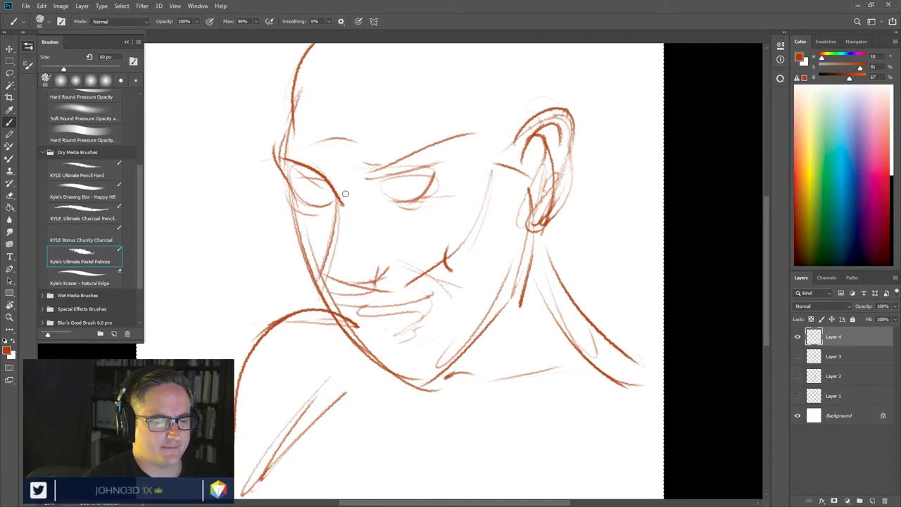
{"action": "mouse_move", "coordinate": [299, 248]}
{"action": "left_mouse_down"}
{"action": "mouse_move", "coordinate": [289, 193]}
{"action": "mouse_move", "coordinate": [299, 76]}
{"action": "left_mouse_up"}
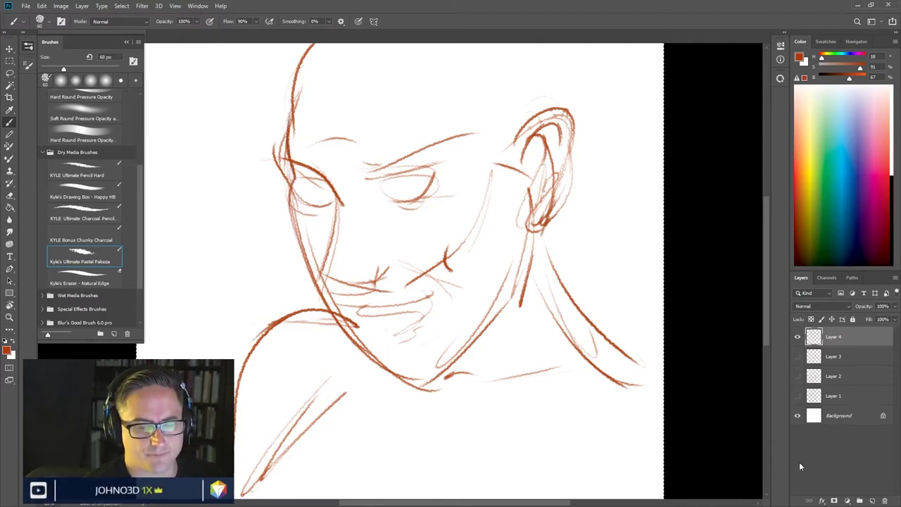
- Hide Layer 4 and, on a new layer, sketch a full figure's head, shoulder line, torso and waist
{"action": "left_click", "coordinate": [797, 337]}
{"action": "left_click", "coordinate": [872, 500]}
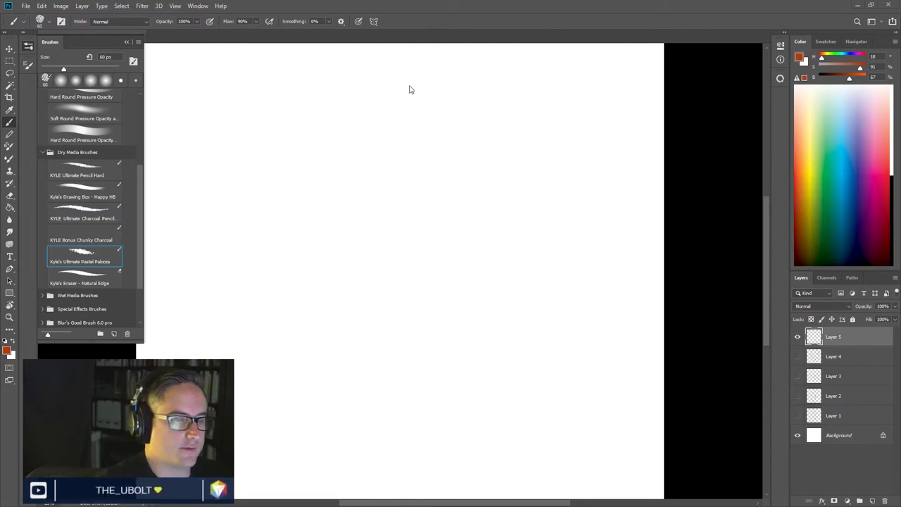
{"action": "mouse_move", "coordinate": [395, 91]}
{"action": "left_mouse_down"}
{"action": "mouse_move", "coordinate": [435, 118]}
{"action": "mouse_move", "coordinate": [412, 157]}
{"action": "mouse_move", "coordinate": [376, 149]}
{"action": "mouse_move", "coordinate": [412, 90]}
{"action": "mouse_move", "coordinate": [432, 105]}
{"action": "left_mouse_up"}
{"action": "mouse_move", "coordinate": [442, 174]}
{"action": "left_mouse_down"}
{"action": "mouse_move", "coordinate": [345, 177]}
{"action": "mouse_move", "coordinate": [471, 181]}
{"action": "mouse_move", "coordinate": [364, 175]}
{"action": "mouse_move", "coordinate": [385, 199]}
{"action": "mouse_move", "coordinate": [446, 221]}
{"action": "mouse_move", "coordinate": [441, 277]}
{"action": "mouse_move", "coordinate": [444, 287]}
{"action": "mouse_move", "coordinate": [466, 288]}
{"action": "left_mouse_up"}
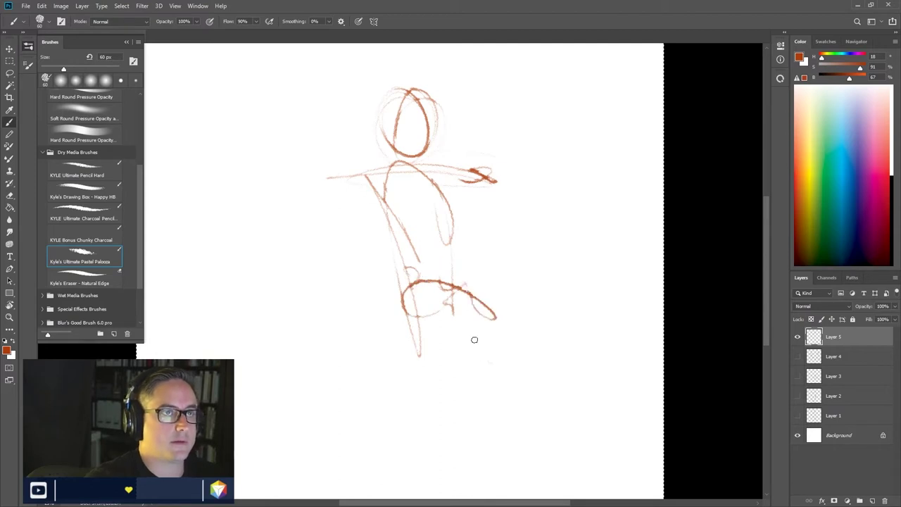
- Sketch the figure's pelvis and both thighs spreading below it
{"action": "left_click_drag", "start_coordinate": [488, 345], "coordinate": [472, 342]}
{"action": "left_click_drag", "start_coordinate": [478, 432], "coordinate": [432, 355]}
{"action": "mouse_move", "coordinate": [388, 314]}
{"action": "left_mouse_down"}
{"action": "mouse_move", "coordinate": [422, 355]}
{"action": "mouse_move", "coordinate": [382, 360]}
{"action": "mouse_move", "coordinate": [388, 312]}
{"action": "mouse_move", "coordinate": [415, 425]}
{"action": "mouse_move", "coordinate": [520, 461]}
{"action": "left_mouse_up"}
- Sketch the bent arm from the neck out to the elbow, with the forearm returning to the hip
{"action": "left_click_drag", "start_coordinate": [379, 179], "coordinate": [299, 265]}
{"action": "mouse_move", "coordinate": [388, 171]}
{"action": "left_mouse_down"}
{"action": "mouse_move", "coordinate": [345, 199]}
{"action": "mouse_move", "coordinate": [308, 243]}
{"action": "left_mouse_up"}
{"action": "mouse_move", "coordinate": [376, 176]}
{"action": "left_mouse_down"}
{"action": "mouse_move", "coordinate": [310, 239]}
{"action": "mouse_move", "coordinate": [418, 301]}
{"action": "mouse_move", "coordinate": [290, 258]}
{"action": "left_mouse_up"}
{"action": "left_click_drag", "start_coordinate": [346, 284], "coordinate": [415, 304]}
{"action": "mouse_move", "coordinate": [294, 261]}
{"action": "left_mouse_down"}
{"action": "mouse_move", "coordinate": [385, 290]}
{"action": "mouse_move", "coordinate": [331, 254]}
{"action": "mouse_move", "coordinate": [377, 203]}
{"action": "mouse_move", "coordinate": [349, 211]}
{"action": "left_mouse_up"}
- Sketch the opposite bent arm with its hand on the hip and the torso side behind it
{"action": "mouse_move", "coordinate": [464, 285]}
{"action": "left_mouse_down"}
{"action": "mouse_move", "coordinate": [470, 255]}
{"action": "mouse_move", "coordinate": [456, 170]}
{"action": "mouse_move", "coordinate": [494, 177]}
{"action": "left_mouse_up"}
{"action": "mouse_move", "coordinate": [436, 168]}
{"action": "left_mouse_down"}
{"action": "mouse_move", "coordinate": [320, 232]}
{"action": "mouse_move", "coordinate": [362, 177]}
{"action": "mouse_move", "coordinate": [473, 164]}
{"action": "mouse_move", "coordinate": [369, 178]}
{"action": "mouse_move", "coordinate": [412, 121]}
{"action": "mouse_move", "coordinate": [398, 166]}
{"action": "mouse_move", "coordinate": [406, 138]}
{"action": "mouse_move", "coordinate": [425, 162]}
{"action": "mouse_move", "coordinate": [469, 179]}
{"action": "mouse_move", "coordinate": [524, 269]}
{"action": "left_mouse_up"}
{"action": "left_click_drag", "start_coordinate": [458, 224], "coordinate": [508, 264]}
{"action": "left_click_drag", "start_coordinate": [479, 232], "coordinate": [523, 269]}
{"action": "left_click_drag", "start_coordinate": [481, 309], "coordinate": [526, 265]}
{"action": "mouse_move", "coordinate": [511, 269]}
{"action": "left_mouse_down"}
{"action": "mouse_move", "coordinate": [492, 257]}
{"action": "mouse_move", "coordinate": [494, 246]}
{"action": "mouse_move", "coordinate": [472, 300]}
{"action": "mouse_move", "coordinate": [458, 289]}
{"action": "mouse_move", "coordinate": [476, 315]}
{"action": "left_mouse_up"}
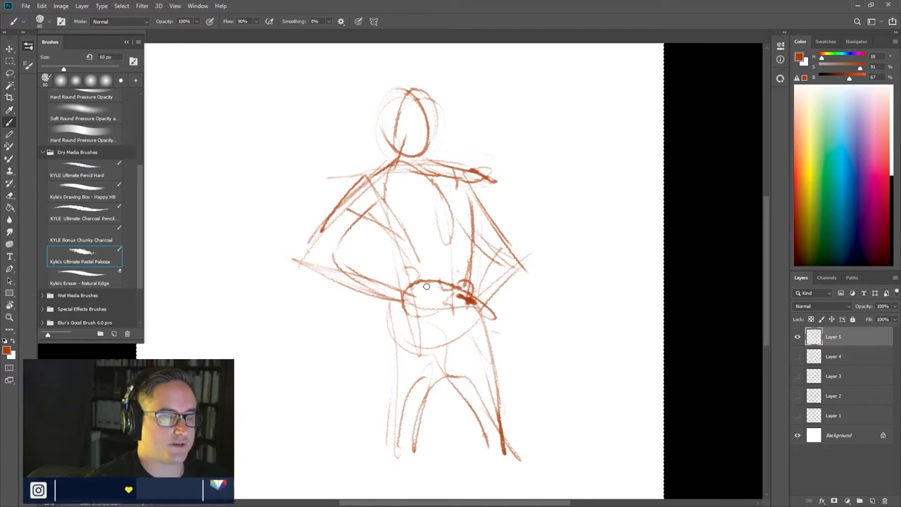
- Redraw the outer thigh contour and sketch sweeping curved strokes across the lower ends of both thighs
{"action": "left_click_drag", "start_coordinate": [394, 312], "coordinate": [401, 373]}
{"action": "left_click_drag", "start_coordinate": [386, 339], "coordinate": [382, 378]}
{"action": "left_click_drag", "start_coordinate": [386, 306], "coordinate": [383, 438]}
{"action": "left_click_drag", "start_coordinate": [341, 468], "coordinate": [404, 435]}
{"action": "left_click_drag", "start_coordinate": [390, 485], "coordinate": [419, 451]}
{"action": "left_click_drag", "start_coordinate": [358, 486], "coordinate": [421, 446]}
{"action": "left_click_drag", "start_coordinate": [395, 481], "coordinate": [517, 456]}
{"action": "left_click_drag", "start_coordinate": [422, 451], "coordinate": [501, 442]}
{"action": "left_click_drag", "start_coordinate": [503, 421], "coordinate": [495, 480]}
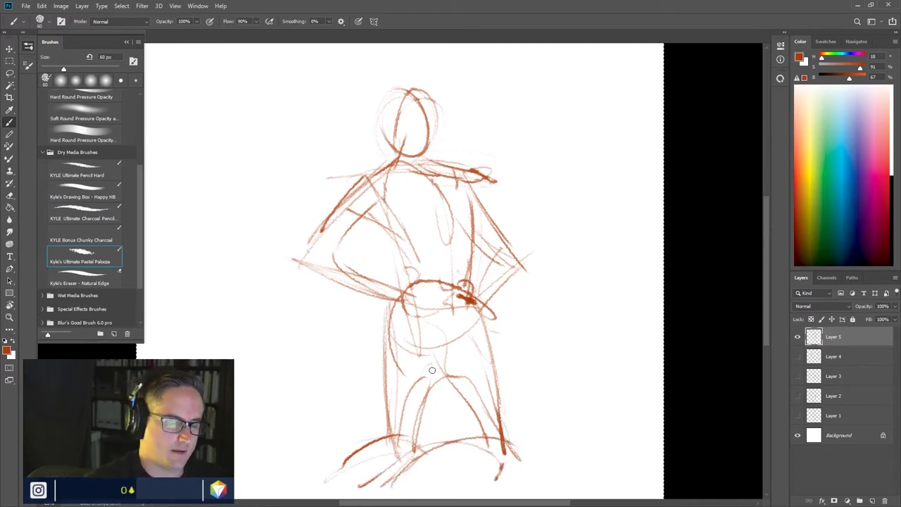
- Darken the lower pelvis contour up to the hip and add small strokes at the nearby elbow
{"action": "left_click_drag", "start_coordinate": [399, 355], "coordinate": [470, 369]}
{"action": "mouse_move", "coordinate": [412, 341]}
{"action": "left_mouse_down"}
{"action": "mouse_move", "coordinate": [457, 362]}
{"action": "mouse_move", "coordinate": [446, 360]}
{"action": "mouse_move", "coordinate": [496, 314]}
{"action": "left_mouse_up"}
{"action": "left_click_drag", "start_coordinate": [389, 329], "coordinate": [412, 352]}
{"action": "left_click_drag", "start_coordinate": [520, 271], "coordinate": [529, 293]}
{"action": "left_click_drag", "start_coordinate": [490, 234], "coordinate": [496, 271]}
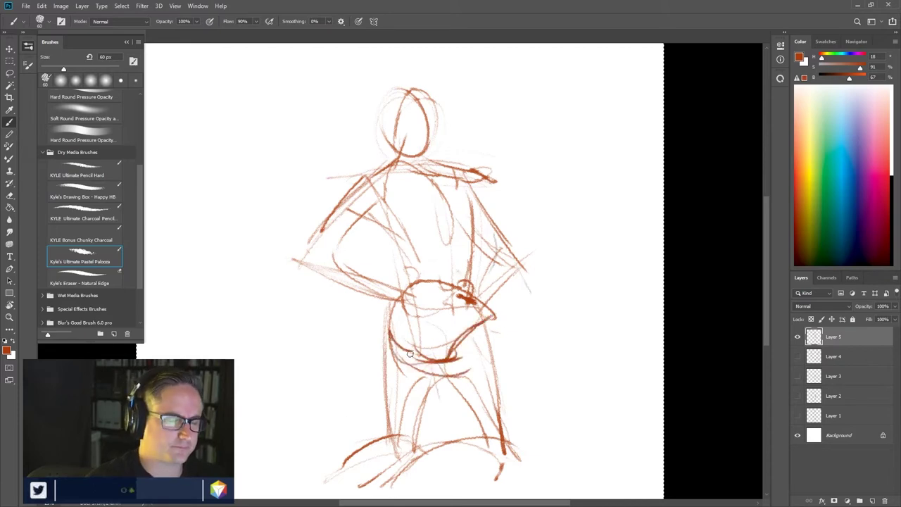
- Strengthen the outer upper arm, both sides of the torso and the shoulder line with darker strokes
{"action": "left_click_drag", "start_coordinate": [395, 158], "coordinate": [303, 270]}
{"action": "left_click_drag", "start_coordinate": [387, 166], "coordinate": [302, 272]}
{"action": "left_click_drag", "start_coordinate": [373, 211], "coordinate": [404, 311]}
{"action": "left_click_drag", "start_coordinate": [354, 167], "coordinate": [403, 333]}
{"action": "left_click_drag", "start_coordinate": [464, 244], "coordinate": [470, 291]}
{"action": "left_click_drag", "start_coordinate": [482, 161], "coordinate": [446, 231]}
{"action": "left_click_drag", "start_coordinate": [449, 175], "coordinate": [398, 174]}
{"action": "left_click_drag", "start_coordinate": [415, 169], "coordinate": [477, 164]}
{"action": "left_click_drag", "start_coordinate": [373, 172], "coordinate": [501, 167]}
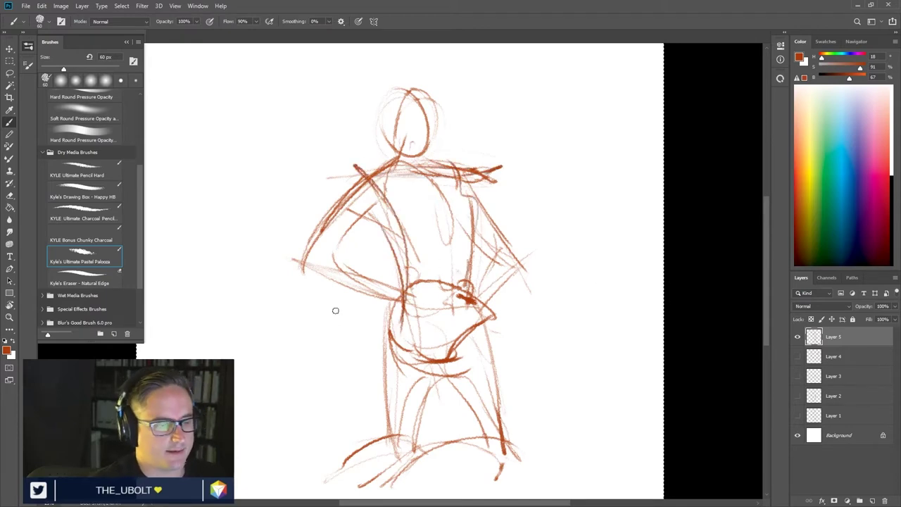
- Paint test strokes beside the figure with the pastel brush and with Kyle's Drawing Box - Happy HB at 98 px
{"action": "left_click_drag", "start_coordinate": [289, 134], "coordinate": [204, 356]}
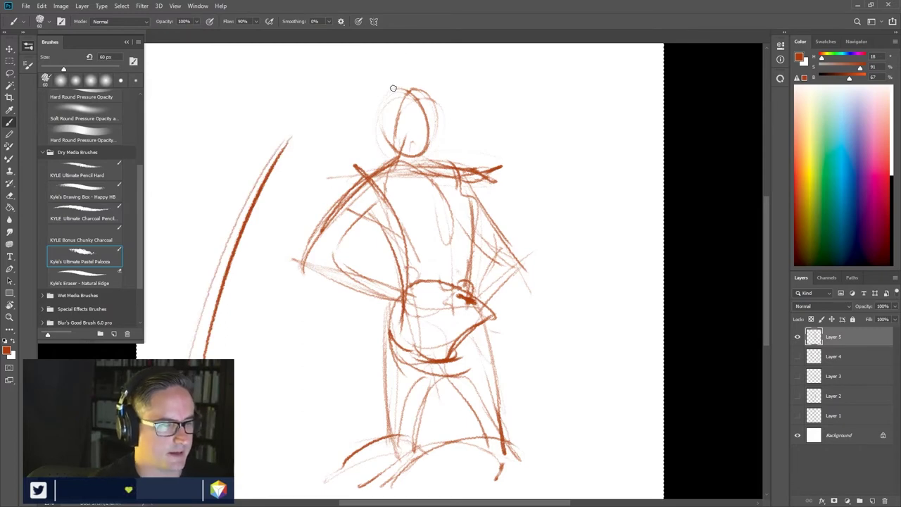
{"action": "left_click", "coordinate": [94, 190]}
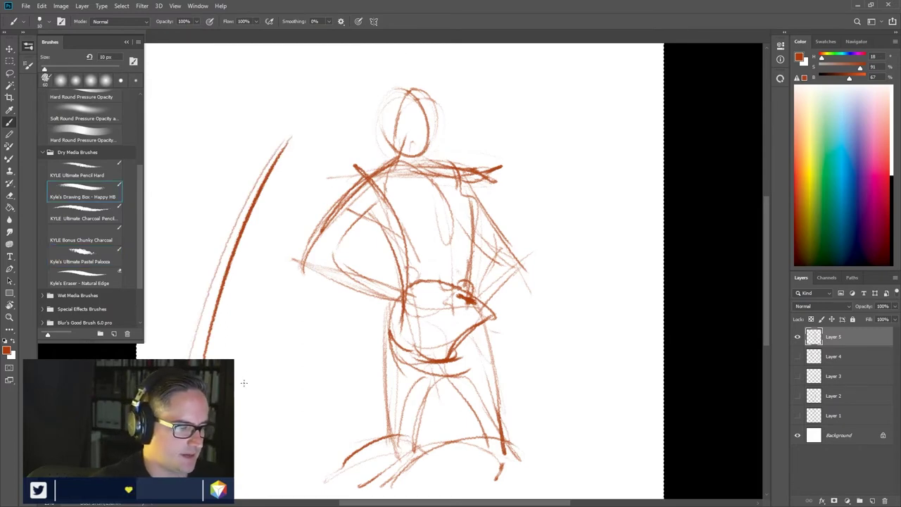
{"action": "mouse_move", "coordinate": [236, 372]}
{"action": "left_mouse_down"}
{"action": "mouse_move", "coordinate": [294, 236]}
{"action": "mouse_move", "coordinate": [223, 355]}
{"action": "left_mouse_up"}
{"action": "left_click_drag", "start_coordinate": [259, 241], "coordinate": [242, 384]}
{"action": "left_click_drag", "start_coordinate": [287, 280], "coordinate": [261, 359]}
{"action": "left_click_drag", "start_coordinate": [266, 352], "coordinate": [248, 417]}
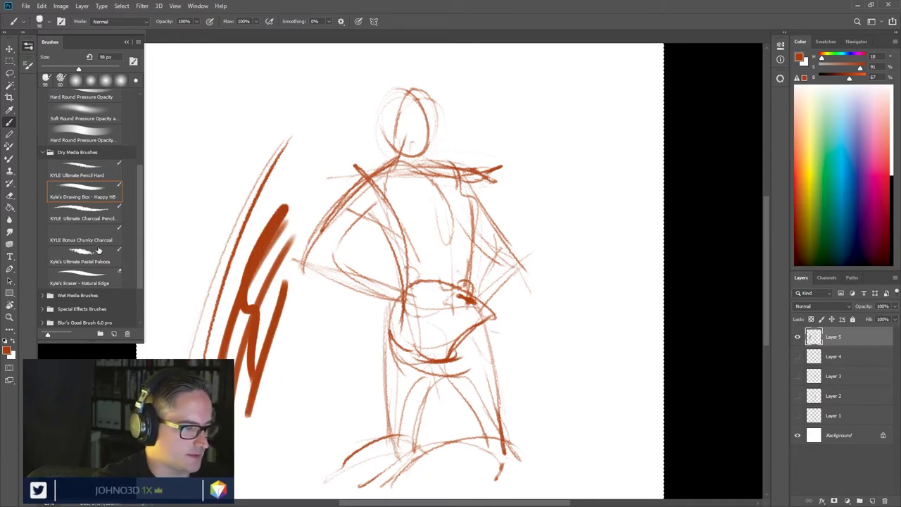
- Erase through the thick test strokes with Kyle's Eraser - Natural Edge at 50 px
{"action": "left_click", "coordinate": [102, 280]}
{"action": "key", "text": "e"}
{"action": "mouse_move", "coordinate": [285, 345]}
{"action": "left_mouse_down"}
{"action": "mouse_move", "coordinate": [266, 370]}
{"action": "mouse_move", "coordinate": [278, 296]}
{"action": "mouse_move", "coordinate": [252, 412]}
{"action": "left_mouse_up"}
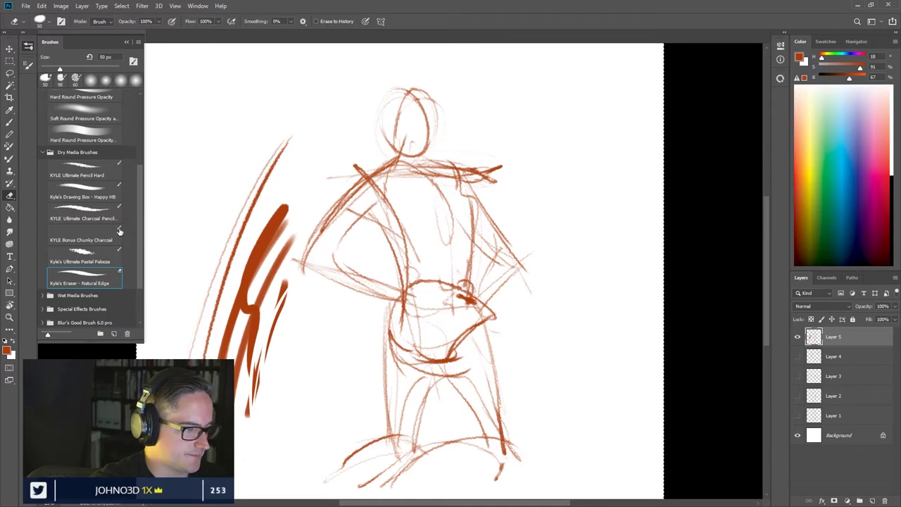
- Expand the Wet Media and Blur's Good Brush 6.0 pro sets and erase across the test strokes with a 100 px Blur's brush
{"action": "left_click", "coordinate": [48, 296]}
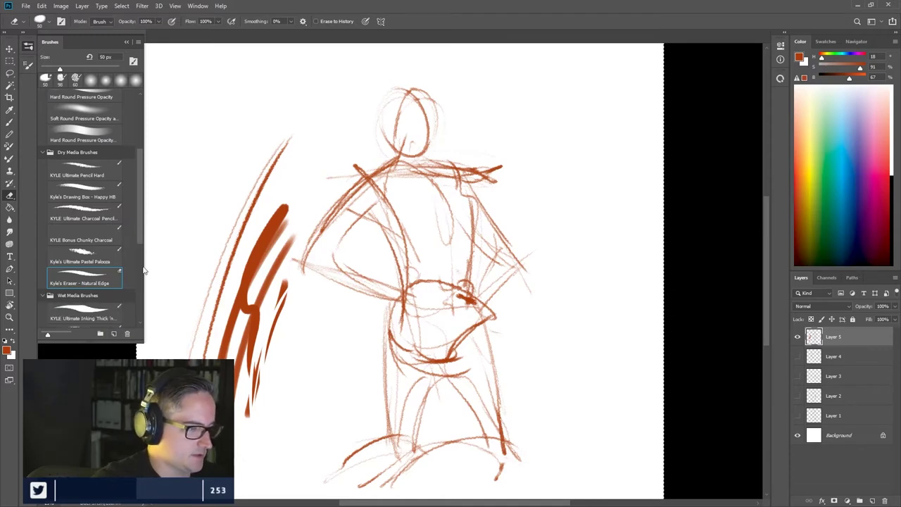
{"action": "scroll", "coordinate": [138, 240], "scroll_direction": "down", "scroll_amount": 6}
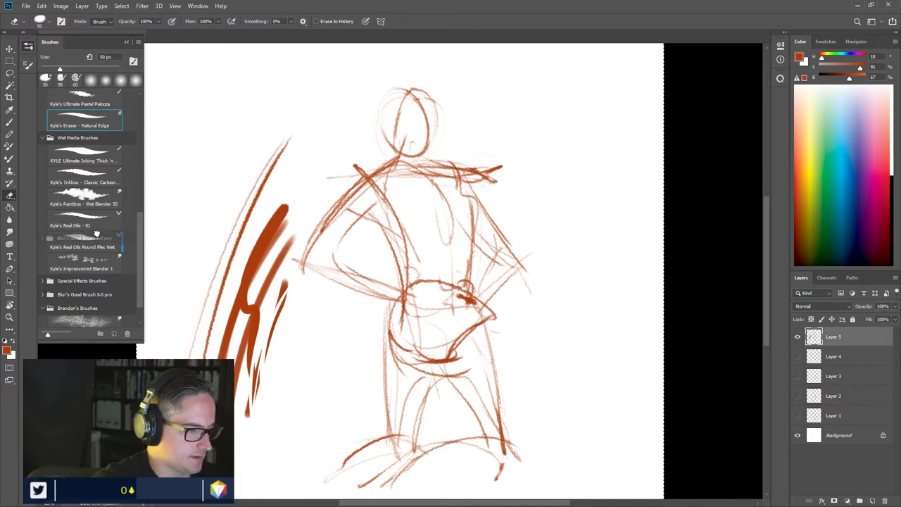
{"action": "left_click", "coordinate": [52, 296]}
{"action": "left_click", "coordinate": [53, 299]}
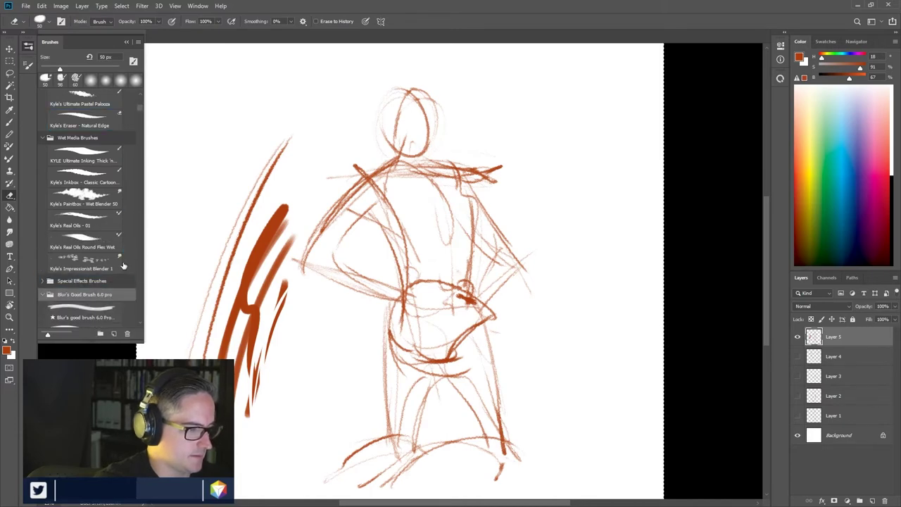
{"action": "left_click_drag", "start_coordinate": [140, 111], "coordinate": [146, 190]}
{"action": "left_click", "coordinate": [92, 245]}
{"action": "left_click_drag", "start_coordinate": [247, 194], "coordinate": [204, 298]}
{"action": "mouse_move", "coordinate": [285, 209]}
{"action": "left_mouse_down"}
{"action": "mouse_move", "coordinate": [220, 329]}
{"action": "mouse_move", "coordinate": [238, 295]}
{"action": "left_mouse_up"}
{"action": "left_click_drag", "start_coordinate": [140, 185], "coordinate": [133, 191]}
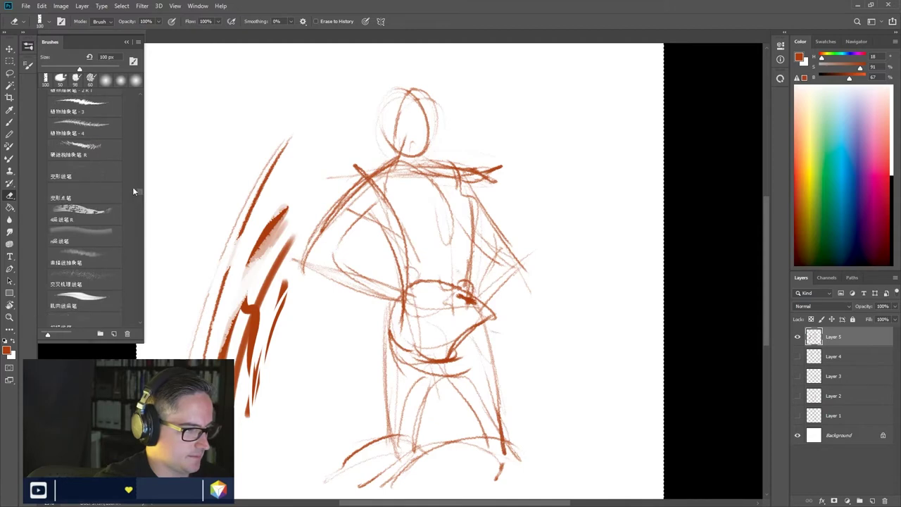
- Switch to the Brush tool, paint a dense zigzag swatch with the feather brush 羽毛 - 3, and reduce its size to 500 px
{"action": "left_click", "coordinate": [10, 122]}
{"action": "mouse_move", "coordinate": [139, 104]}
{"action": "left_mouse_down"}
{"action": "mouse_move", "coordinate": [139, 234]}
{"action": "mouse_move", "coordinate": [138, 219]}
{"action": "left_mouse_up"}
{"action": "left_click", "coordinate": [90, 197]}
{"action": "mouse_move", "coordinate": [207, 212]}
{"action": "left_mouse_down"}
{"action": "mouse_move", "coordinate": [309, 183]}
{"action": "mouse_move", "coordinate": [315, 169]}
{"action": "left_mouse_up"}
{"action": "key", "text": "bracketleft"}
{"action": "key", "text": "bracketleft"}
{"action": "key", "text": "bracketleft"}
{"action": "key", "text": "bracketleft"}
{"action": "key", "text": "bracketleft"}
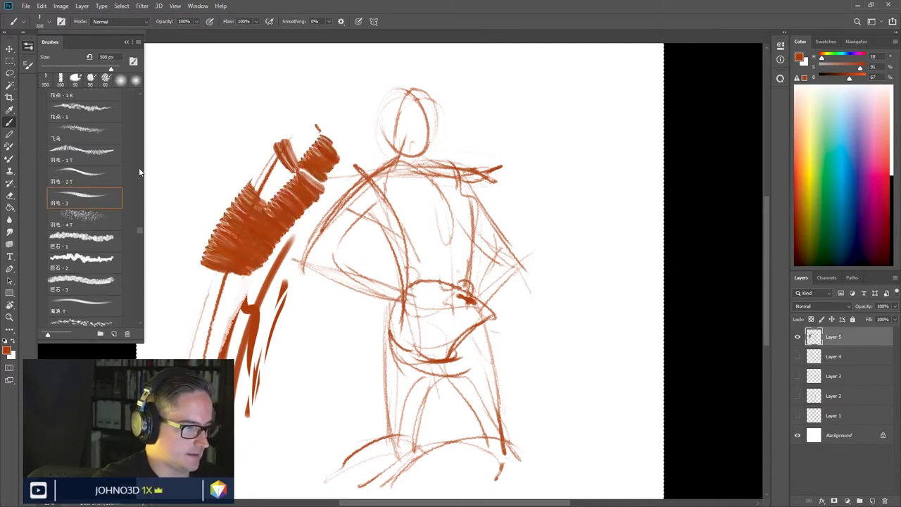
- Browse the effect brushes in Blur's set and paint a soft, smoky test swath at 360 px beside the figure
{"action": "left_click_drag", "start_coordinate": [142, 232], "coordinate": [140, 276]}
{"action": "scroll", "coordinate": [129, 270], "scroll_direction": "down", "scroll_amount": 5}
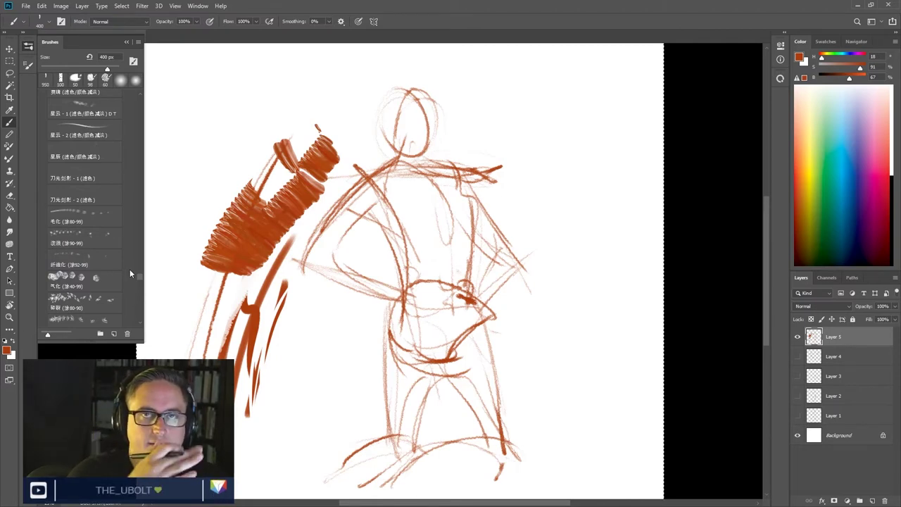
{"action": "mouse_move", "coordinate": [139, 276]}
{"action": "left_mouse_down"}
{"action": "mouse_move", "coordinate": [140, 312]}
{"action": "mouse_move", "coordinate": [135, 245]}
{"action": "left_mouse_up"}
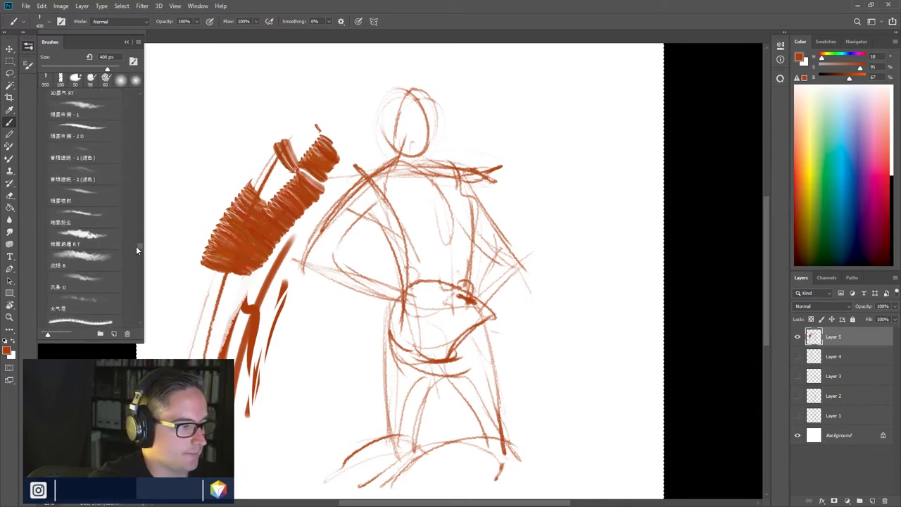
{"action": "left_click", "coordinate": [92, 149]}
{"action": "mouse_move", "coordinate": [211, 238]}
{"action": "left_mouse_down"}
{"action": "mouse_move", "coordinate": [202, 232]}
{"action": "mouse_move", "coordinate": [285, 135]}
{"action": "mouse_move", "coordinate": [273, 124]}
{"action": "mouse_move", "coordinate": [199, 215]}
{"action": "left_mouse_up"}
- Choose a bristle brush from the wet mixer group and paint several diagonal test strokes above the swatches
{"action": "left_click_drag", "start_coordinate": [139, 241], "coordinate": [131, 164]}
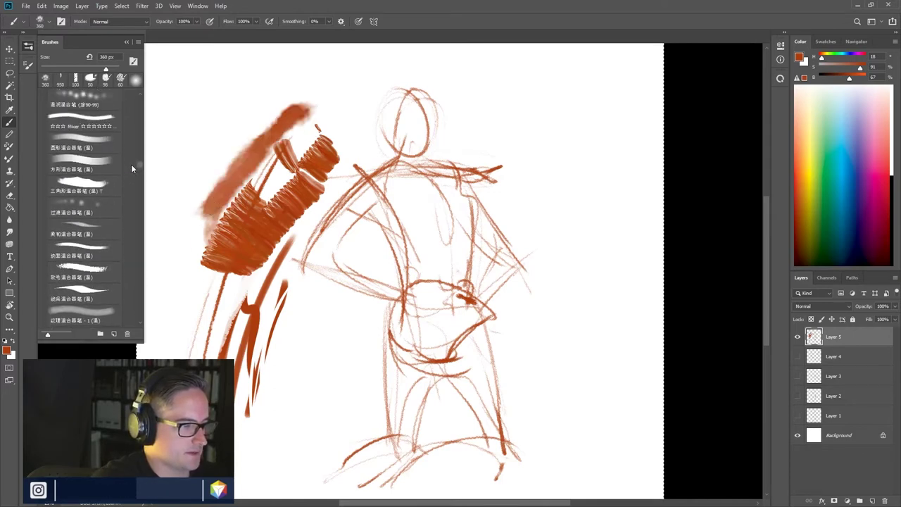
{"action": "left_click", "coordinate": [83, 271]}
{"action": "left_click_drag", "start_coordinate": [171, 202], "coordinate": [255, 109]}
{"action": "left_click_drag", "start_coordinate": [264, 111], "coordinate": [209, 176]}
{"action": "mouse_move", "coordinate": [285, 98]}
{"action": "left_mouse_down"}
{"action": "mouse_move", "coordinate": [247, 138]}
{"action": "mouse_move", "coordinate": [281, 102]}
{"action": "mouse_move", "coordinate": [371, 67]}
{"action": "mouse_move", "coordinate": [342, 169]}
{"action": "mouse_move", "coordinate": [262, 210]}
{"action": "left_mouse_up"}
- Try more wet mixer brushes in strokes around the swatches, including the triangular 三角形混合器笔 (湿) T at 35 px
{"action": "left_click", "coordinate": [104, 297]}
{"action": "left_click_drag", "start_coordinate": [182, 336], "coordinate": [211, 211]}
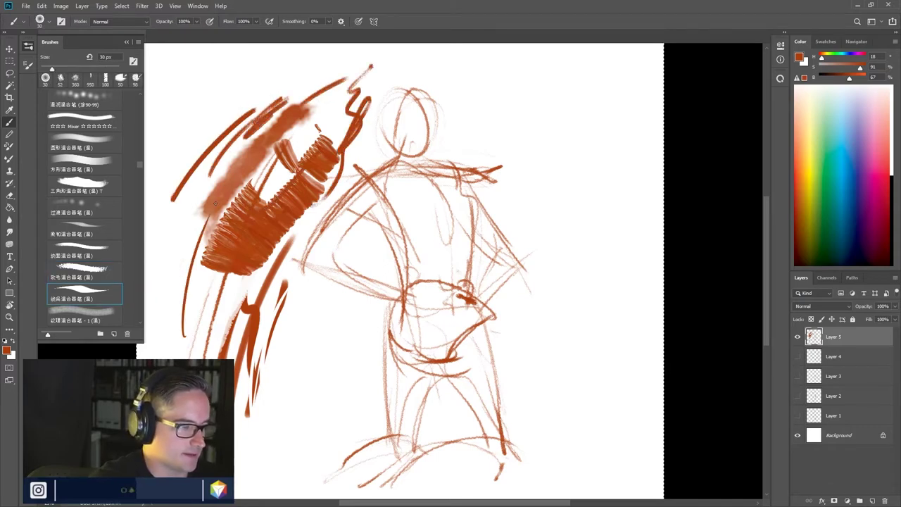
{"action": "left_click", "coordinate": [96, 269]}
{"action": "left_click_drag", "start_coordinate": [173, 261], "coordinate": [231, 89]}
{"action": "left_click", "coordinate": [99, 189]}
{"action": "mouse_move", "coordinate": [195, 142]}
{"action": "left_mouse_down"}
{"action": "mouse_move", "coordinate": [231, 98]}
{"action": "mouse_move", "coordinate": [306, 65]}
{"action": "left_mouse_up"}
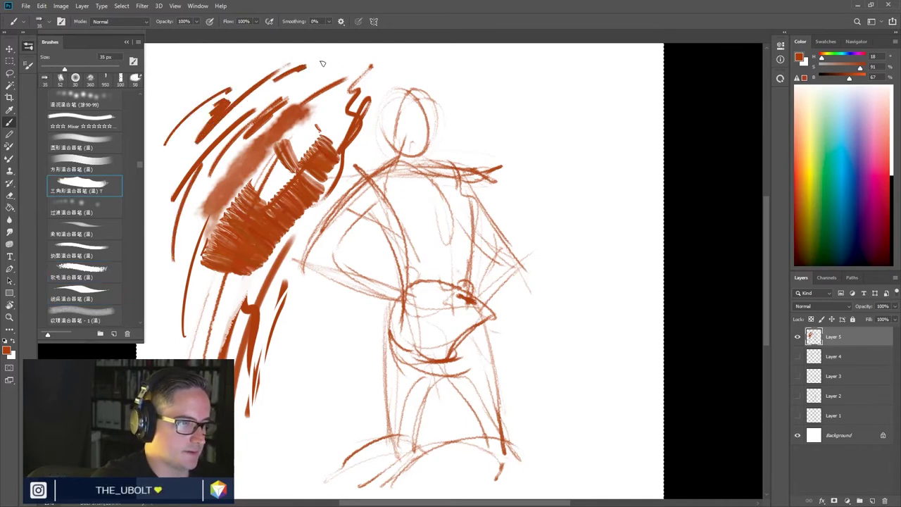
- Undo all the brush test strokes and swatches beside the figure on Layer 5, keeping only the hands-on-hips sketch
{"action": "mouse_move", "coordinate": [362, 51]}
{"action": "left_mouse_down"}
{"action": "mouse_move", "coordinate": [345, 63]}
{"action": "mouse_move", "coordinate": [326, 144]}
{"action": "left_mouse_up"}
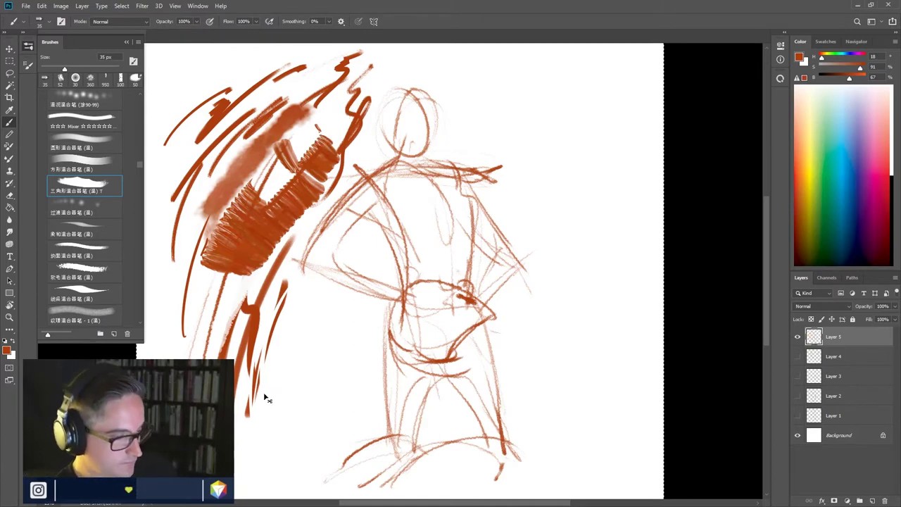
{"action": "key", "text": "ctrl+z"}
{"action": "key", "text": "ctrl+z"}
{"action": "key", "text": "ctrl+z"}
{"action": "key", "text": "ctrl+z"}
{"action": "key", "text": "ctrl+z"}
{"action": "key", "text": "ctrl+z"}
{"action": "key", "text": "ctrl+z"}
{"action": "key", "text": "ctrl+z"}
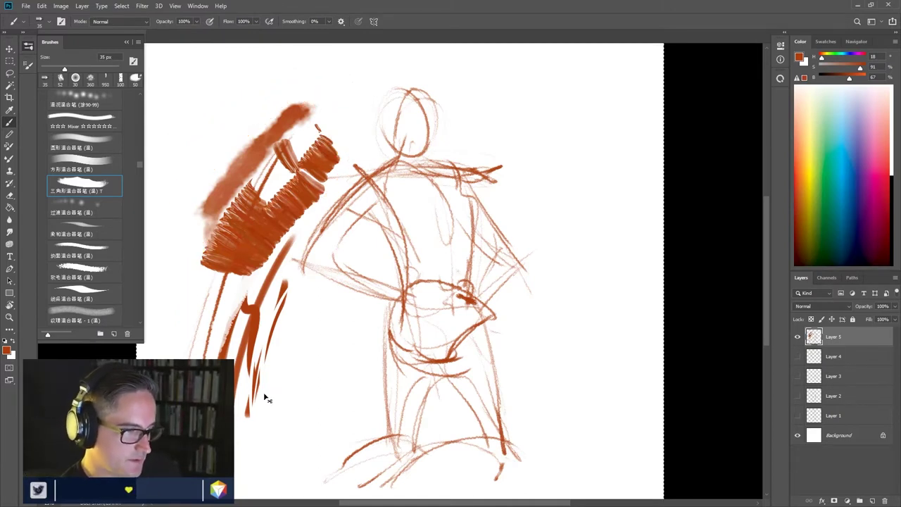
{"action": "key", "text": "ctrl+z"}
{"action": "key", "text": "ctrl+z"}
{"action": "key", "text": "ctrl+z"}
{"action": "key", "text": "ctrl+z"}
{"action": "key", "text": "ctrl+z"}
{"action": "key", "text": "ctrl+z"}
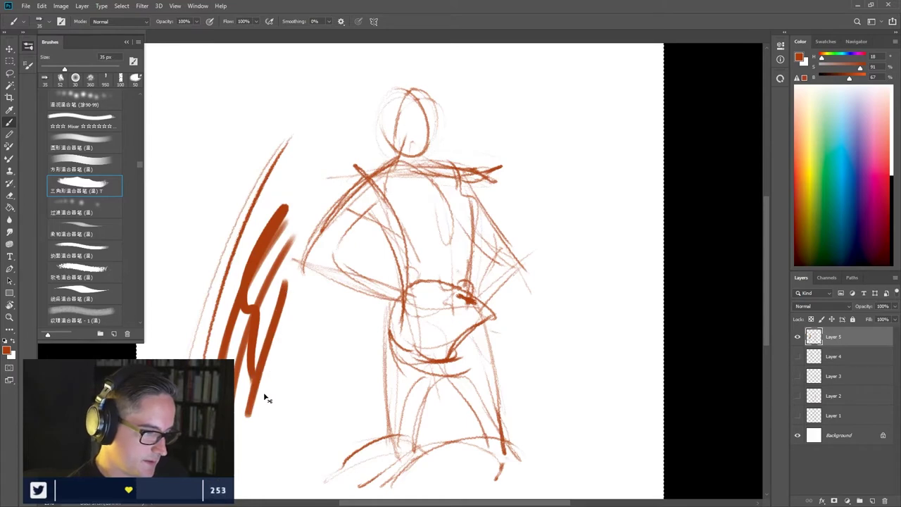
{"action": "key", "text": "ctrl+z"}
{"action": "key", "text": "ctrl+z"}
{"action": "key", "text": "ctrl+z"}
{"action": "key", "text": "ctrl+z"}
{"action": "key", "text": "ctrl+z"}
{"action": "key", "text": "ctrl+z"}
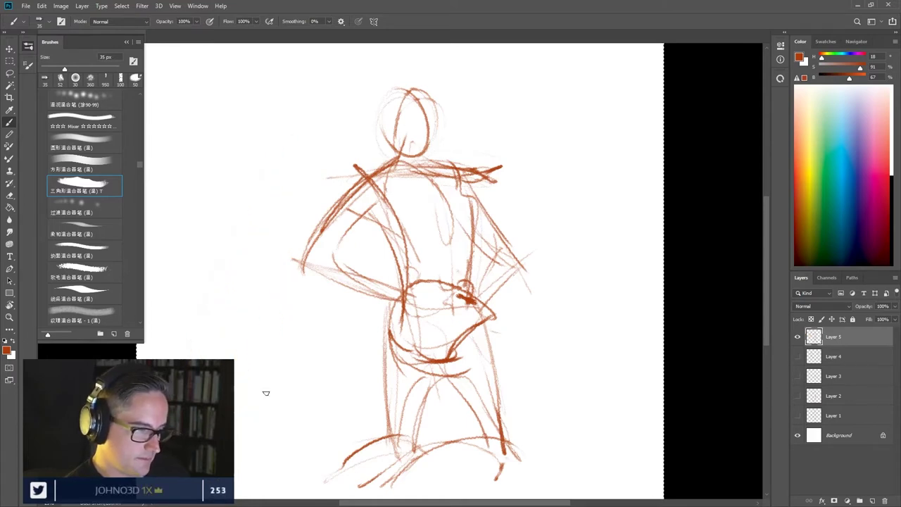
- Hide the hands-on-hips sketch on Layer 5 and add a new empty layer above it
{"action": "left_click", "coordinate": [797, 336]}
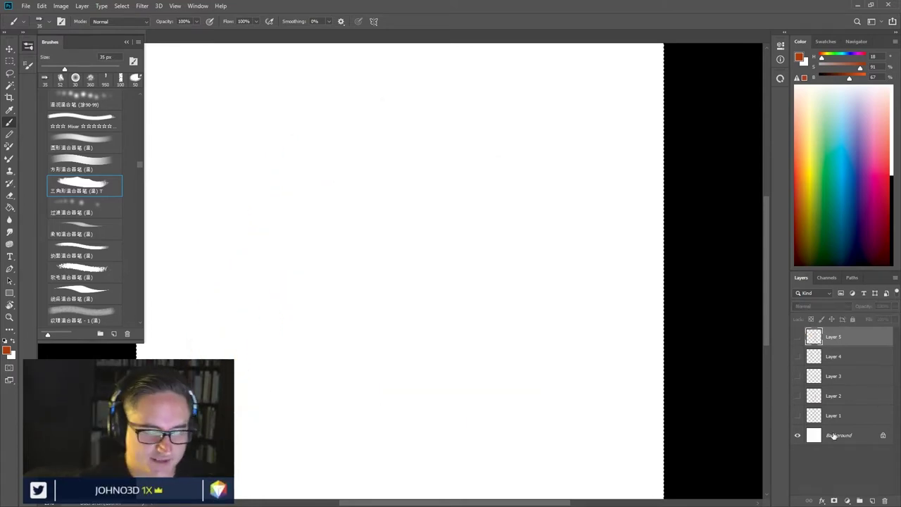
{"action": "left_click", "coordinate": [873, 501]}
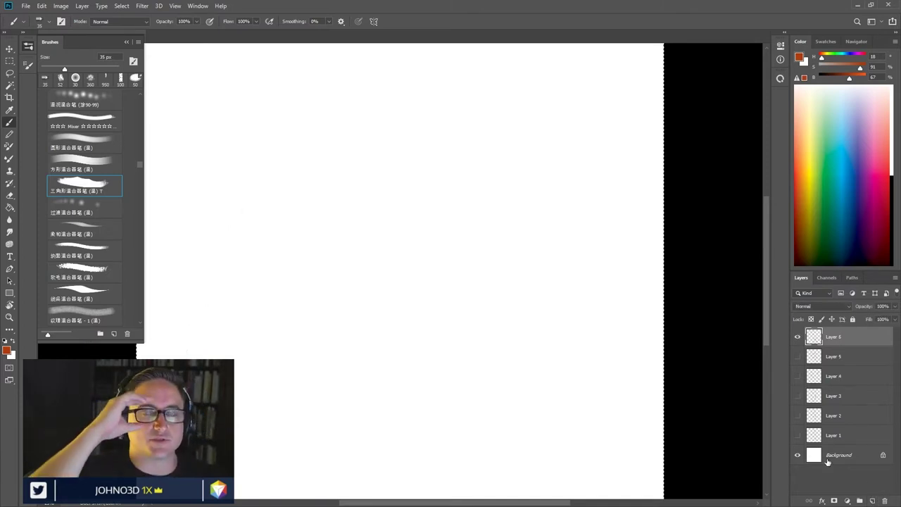
{"action": "left_click_drag", "start_coordinate": [277, 304], "coordinate": [373, 157]}
{"action": "mouse_move", "coordinate": [286, 289]}
{"action": "left_mouse_down"}
{"action": "mouse_move", "coordinate": [418, 126]}
{"action": "mouse_move", "coordinate": [431, 329]}
{"action": "left_mouse_up"}
{"action": "mouse_move", "coordinate": [453, 104]}
{"action": "left_mouse_down"}
{"action": "mouse_move", "coordinate": [500, 218]}
{"action": "mouse_move", "coordinate": [531, 203]}
{"action": "left_mouse_up"}
{"action": "left_click_drag", "start_coordinate": [519, 218], "coordinate": [490, 383]}
{"action": "mouse_move", "coordinate": [538, 233]}
{"action": "left_mouse_down"}
{"action": "mouse_move", "coordinate": [446, 426]}
{"action": "mouse_move", "coordinate": [519, 373]}
{"action": "left_mouse_up"}
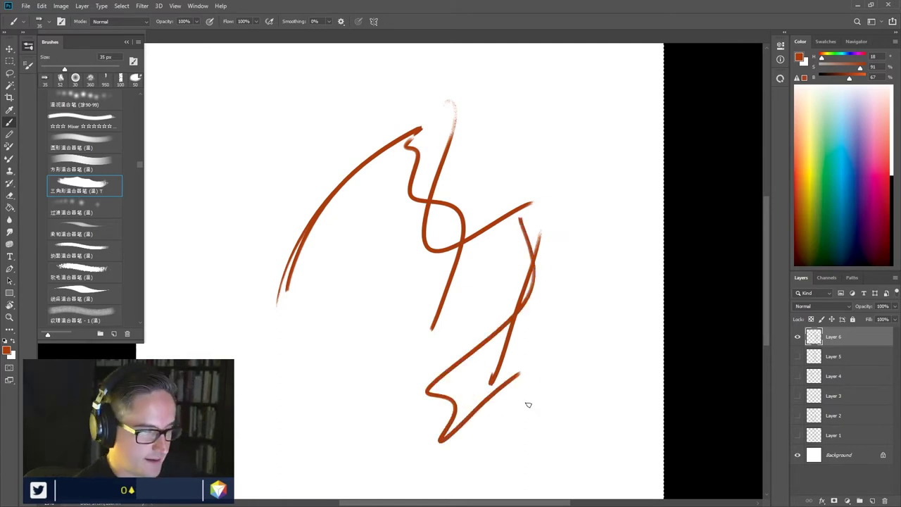
{"action": "key", "text": "Delete"}
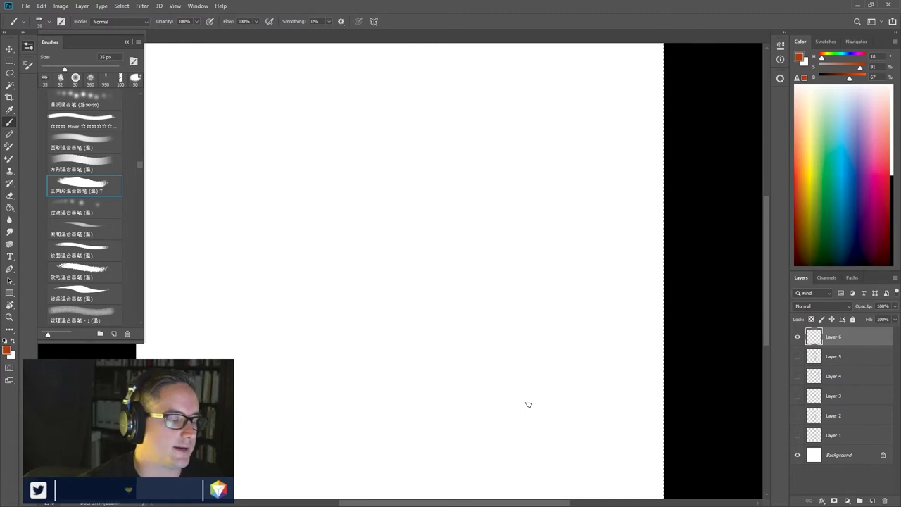
{"action": "left_click_drag", "start_coordinate": [269, 290], "coordinate": [394, 170]}
{"action": "mouse_move", "coordinate": [378, 226]}
{"action": "left_mouse_down"}
{"action": "mouse_move", "coordinate": [359, 330]}
{"action": "mouse_move", "coordinate": [536, 153]}
{"action": "left_mouse_up"}
{"action": "mouse_move", "coordinate": [492, 208]}
{"action": "left_mouse_down"}
{"action": "mouse_move", "coordinate": [426, 350]}
{"action": "mouse_move", "coordinate": [514, 358]}
{"action": "left_mouse_up"}
{"action": "key", "text": "Delete"}
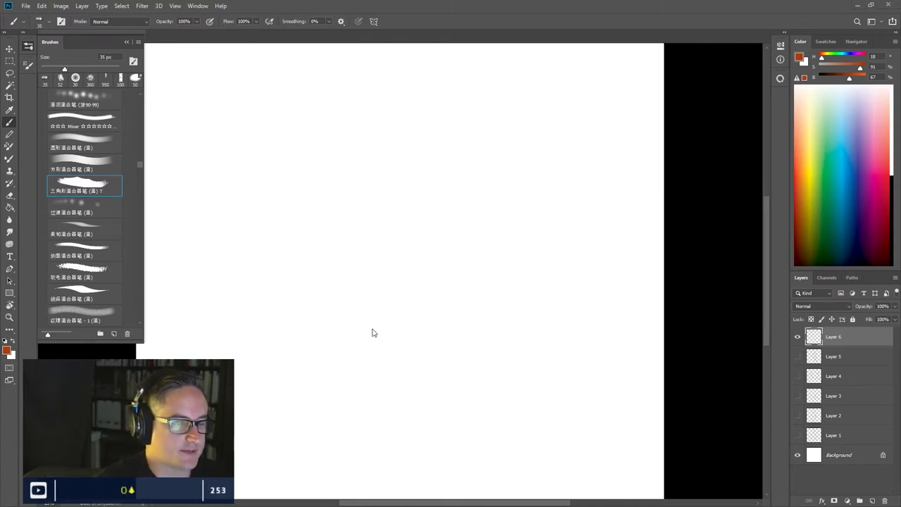
- Sketch a new gesture figure in side view with an oval head, curved back, chest, waist and rounded hips
{"action": "mouse_move", "coordinate": [407, 93]}
{"action": "left_mouse_down"}
{"action": "mouse_move", "coordinate": [404, 121]}
{"action": "mouse_move", "coordinate": [434, 121]}
{"action": "mouse_move", "coordinate": [407, 150]}
{"action": "left_mouse_up"}
{"action": "mouse_move", "coordinate": [421, 99]}
{"action": "left_mouse_down"}
{"action": "mouse_move", "coordinate": [401, 116]}
{"action": "mouse_move", "coordinate": [378, 185]}
{"action": "mouse_move", "coordinate": [414, 259]}
{"action": "left_mouse_up"}
{"action": "mouse_move", "coordinate": [372, 174]}
{"action": "left_mouse_down"}
{"action": "mouse_move", "coordinate": [426, 258]}
{"action": "mouse_move", "coordinate": [445, 210]}
{"action": "left_mouse_up"}
{"action": "mouse_move", "coordinate": [392, 163]}
{"action": "left_mouse_down"}
{"action": "mouse_move", "coordinate": [447, 215]}
{"action": "mouse_move", "coordinate": [418, 296]}
{"action": "left_mouse_up"}
{"action": "mouse_move", "coordinate": [404, 255]}
{"action": "left_mouse_down"}
{"action": "mouse_move", "coordinate": [385, 326]}
{"action": "mouse_move", "coordinate": [392, 300]}
{"action": "mouse_move", "coordinate": [394, 352]}
{"action": "mouse_move", "coordinate": [376, 333]}
{"action": "mouse_move", "coordinate": [415, 363]}
{"action": "left_mouse_up"}
{"action": "mouse_move", "coordinate": [372, 324]}
{"action": "left_mouse_down"}
{"action": "mouse_move", "coordinate": [423, 369]}
{"action": "mouse_move", "coordinate": [443, 278]}
{"action": "mouse_move", "coordinate": [434, 345]}
{"action": "left_mouse_up"}
- Draw both thighs running down from the hips with long tapering strokes and mark the front knee area
{"action": "mouse_move", "coordinate": [403, 282]}
{"action": "left_mouse_down"}
{"action": "mouse_move", "coordinate": [376, 360]}
{"action": "mouse_move", "coordinate": [407, 476]}
{"action": "left_mouse_up"}
{"action": "left_click_drag", "start_coordinate": [364, 340], "coordinate": [414, 480]}
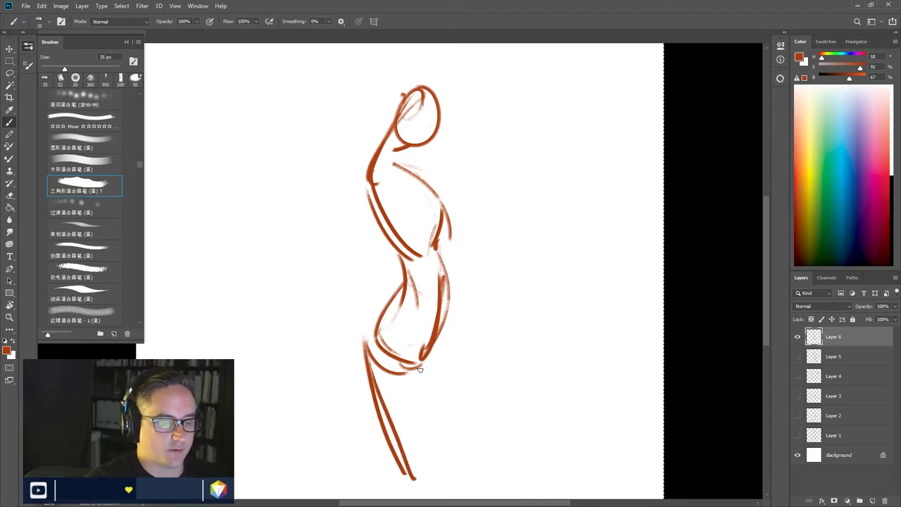
{"action": "left_click_drag", "start_coordinate": [420, 355], "coordinate": [425, 479]}
{"action": "left_click_drag", "start_coordinate": [436, 339], "coordinate": [454, 444]}
{"action": "left_click_drag", "start_coordinate": [451, 451], "coordinate": [449, 459]}
{"action": "left_click_drag", "start_coordinate": [443, 406], "coordinate": [440, 415]}
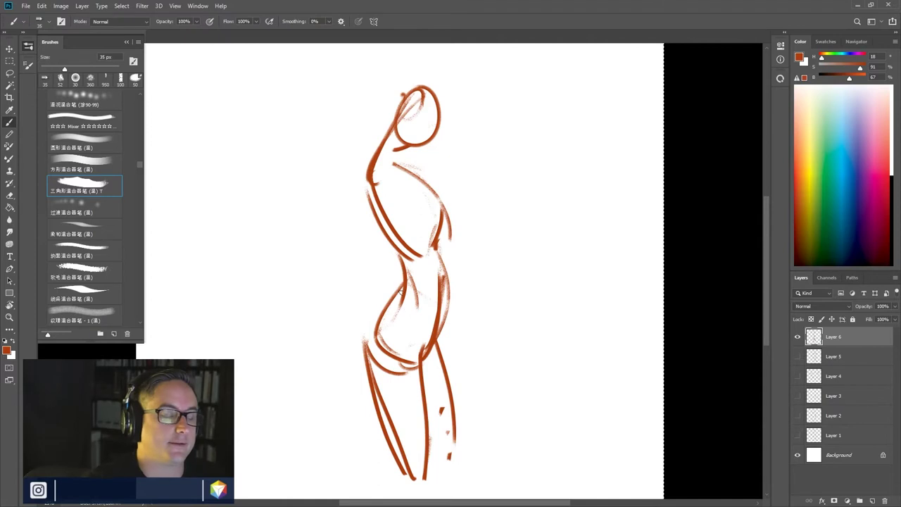
- Draw the near arm bent backwards at the elbow, with the forearm returning to the hip
{"action": "left_click_drag", "start_coordinate": [379, 165], "coordinate": [315, 275]}
{"action": "mouse_move", "coordinate": [369, 184]}
{"action": "left_mouse_down"}
{"action": "mouse_move", "coordinate": [325, 249]}
{"action": "mouse_move", "coordinate": [407, 330]}
{"action": "left_mouse_up"}
{"action": "left_click_drag", "start_coordinate": [317, 276], "coordinate": [414, 333]}
{"action": "left_click_drag", "start_coordinate": [360, 274], "coordinate": [406, 327]}
{"action": "mouse_move", "coordinate": [335, 260]}
{"action": "left_mouse_down"}
{"action": "mouse_move", "coordinate": [380, 296]}
{"action": "mouse_move", "coordinate": [386, 183]}
{"action": "left_mouse_up"}
{"action": "mouse_move", "coordinate": [337, 260]}
{"action": "left_mouse_down"}
{"action": "mouse_move", "coordinate": [373, 197]}
{"action": "mouse_move", "coordinate": [328, 248]}
{"action": "left_mouse_up"}
- Strengthen the chest and belly contour along the figure's front and sketch the hand resting on the hip
{"action": "mouse_move", "coordinate": [403, 176]}
{"action": "left_mouse_down"}
{"action": "mouse_move", "coordinate": [456, 215]}
{"action": "mouse_move", "coordinate": [442, 255]}
{"action": "left_mouse_up"}
{"action": "left_click_drag", "start_coordinate": [444, 215], "coordinate": [447, 297]}
{"action": "left_click_drag", "start_coordinate": [439, 237], "coordinate": [435, 280]}
{"action": "left_click_drag", "start_coordinate": [438, 316], "coordinate": [418, 344]}
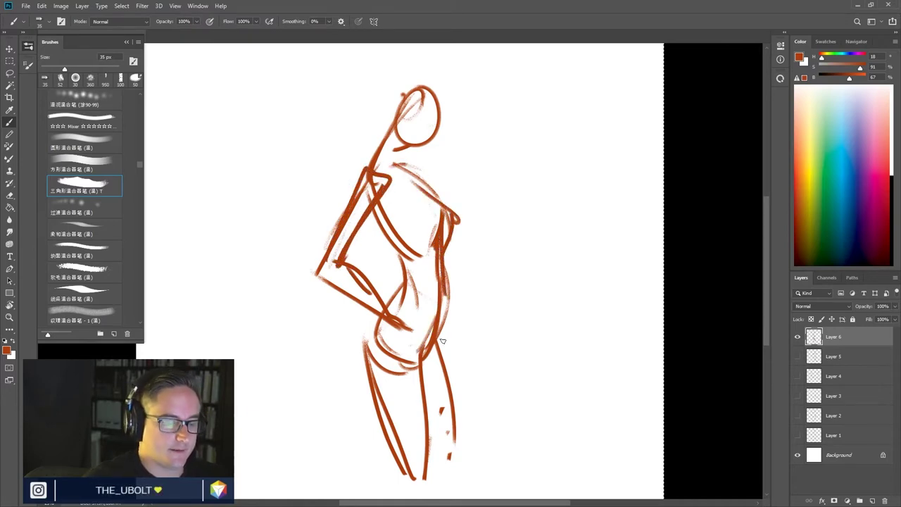
{"action": "mouse_move", "coordinate": [408, 286]}
{"action": "left_mouse_down"}
{"action": "mouse_move", "coordinate": [397, 307]}
{"action": "mouse_move", "coordinate": [425, 294]}
{"action": "mouse_move", "coordinate": [436, 310]}
{"action": "mouse_move", "coordinate": [401, 331]}
{"action": "mouse_move", "coordinate": [427, 314]}
{"action": "left_mouse_up"}
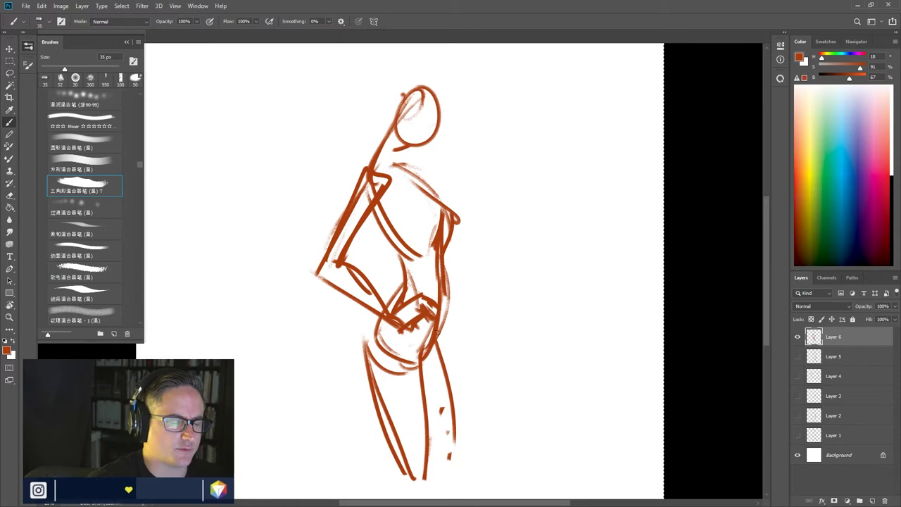
- Draw the kneeling leg's calf and foot stretching back along the ground behind the figure
{"action": "left_click_drag", "start_coordinate": [398, 470], "coordinate": [328, 451]}
{"action": "left_click_drag", "start_coordinate": [279, 456], "coordinate": [251, 467]}
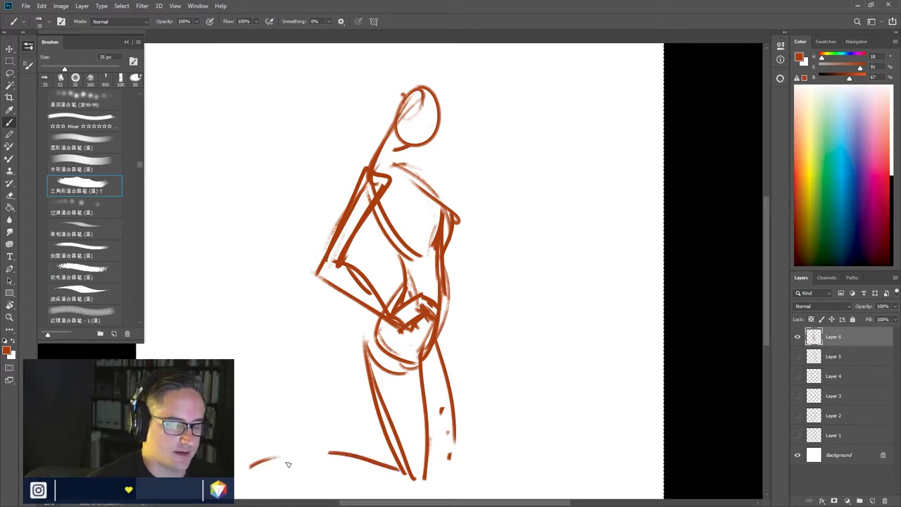
{"action": "left_click_drag", "start_coordinate": [394, 466], "coordinate": [249, 463]}
{"action": "mouse_move", "coordinate": [337, 453]}
{"action": "left_mouse_down"}
{"action": "mouse_move", "coordinate": [277, 464]}
{"action": "mouse_move", "coordinate": [364, 497]}
{"action": "mouse_move", "coordinate": [414, 493]}
{"action": "left_mouse_up"}
{"action": "mouse_move", "coordinate": [267, 452]}
{"action": "left_mouse_down"}
{"action": "mouse_move", "coordinate": [236, 454]}
{"action": "mouse_move", "coordinate": [311, 434]}
{"action": "left_mouse_up"}
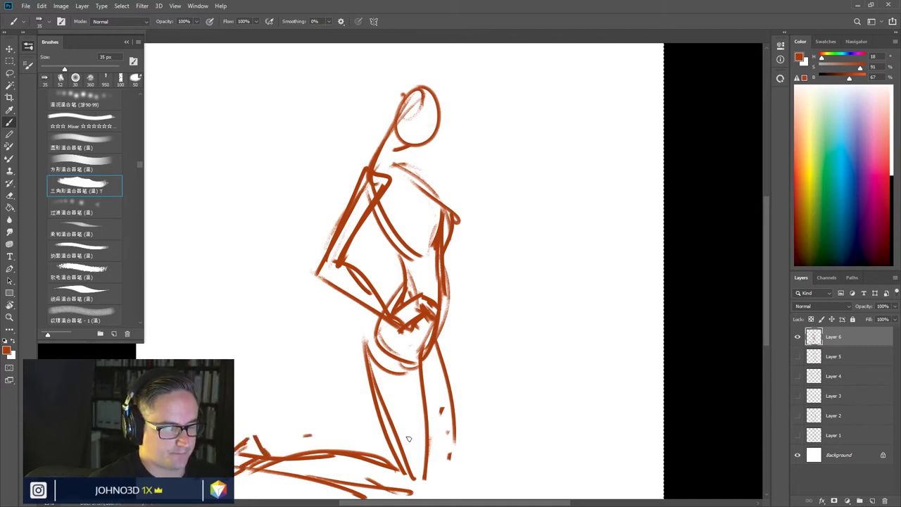
{"action": "mouse_move", "coordinate": [265, 450]}
{"action": "left_mouse_down"}
{"action": "mouse_move", "coordinate": [311, 445]}
{"action": "mouse_move", "coordinate": [286, 440]}
{"action": "mouse_move", "coordinate": [366, 436]}
{"action": "mouse_move", "coordinate": [391, 444]}
{"action": "left_mouse_up"}
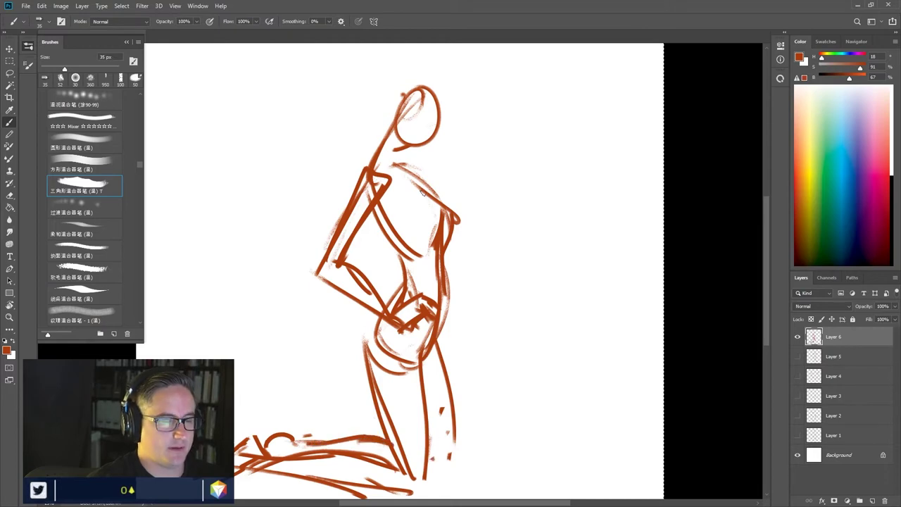
- Add a hair bun, angled face and neck to the figure's head, and reinforce the near upper arm and shoulder
{"action": "mouse_move", "coordinate": [417, 159]}
{"action": "left_mouse_down"}
{"action": "mouse_move", "coordinate": [463, 107]}
{"action": "mouse_move", "coordinate": [468, 125]}
{"action": "left_mouse_up"}
{"action": "mouse_move", "coordinate": [423, 83]}
{"action": "left_mouse_down"}
{"action": "mouse_move", "coordinate": [450, 106]}
{"action": "mouse_move", "coordinate": [405, 69]}
{"action": "mouse_move", "coordinate": [440, 78]}
{"action": "left_mouse_up"}
{"action": "left_click_drag", "start_coordinate": [400, 129], "coordinate": [410, 164]}
{"action": "left_click_drag", "start_coordinate": [401, 114], "coordinate": [425, 170]}
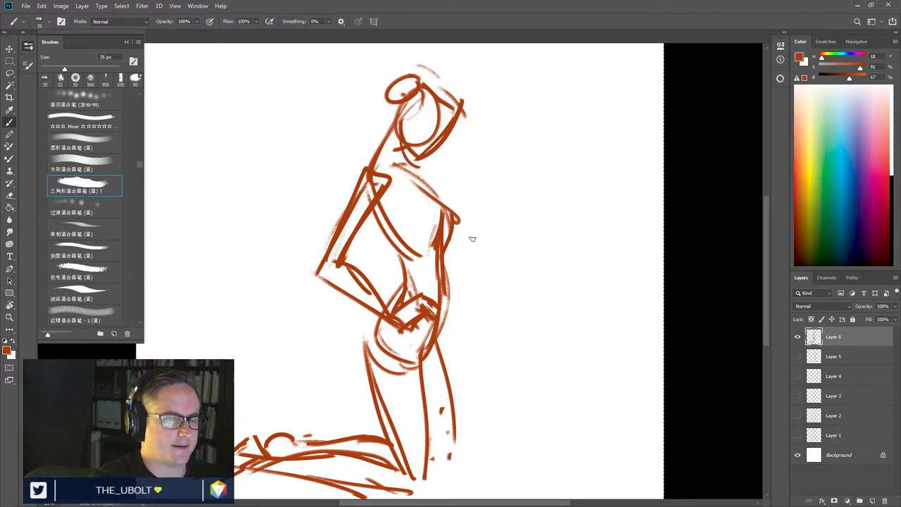
{"action": "left_click_drag", "start_coordinate": [339, 256], "coordinate": [392, 189]}
{"action": "mouse_move", "coordinate": [380, 170]}
{"action": "left_mouse_down"}
{"action": "mouse_move", "coordinate": [404, 200]}
{"action": "mouse_move", "coordinate": [394, 159]}
{"action": "left_mouse_up"}
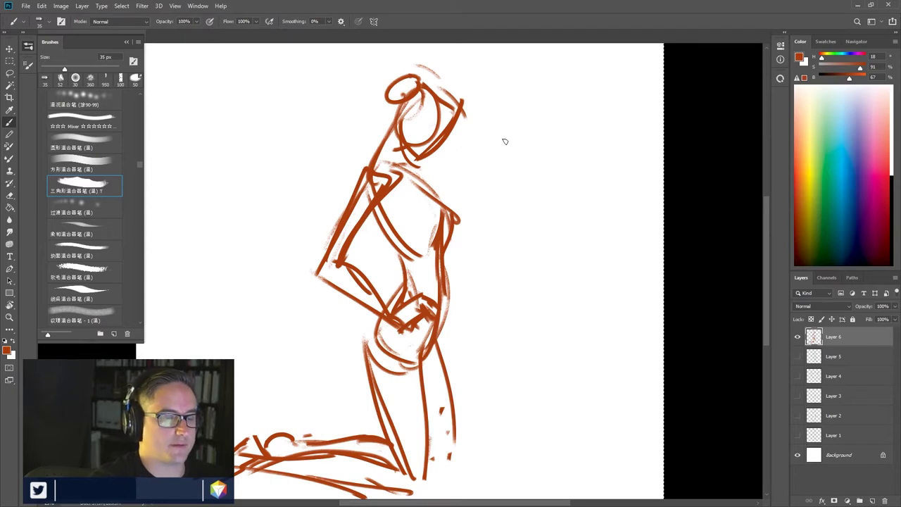
- Try a sweeping line of action from head to hips, undo it, and reinforce the front leg's contour and lower end
{"action": "mouse_move", "coordinate": [422, 88]}
{"action": "left_mouse_down"}
{"action": "mouse_move", "coordinate": [380, 232]}
{"action": "mouse_move", "coordinate": [401, 352]}
{"action": "left_mouse_up"}
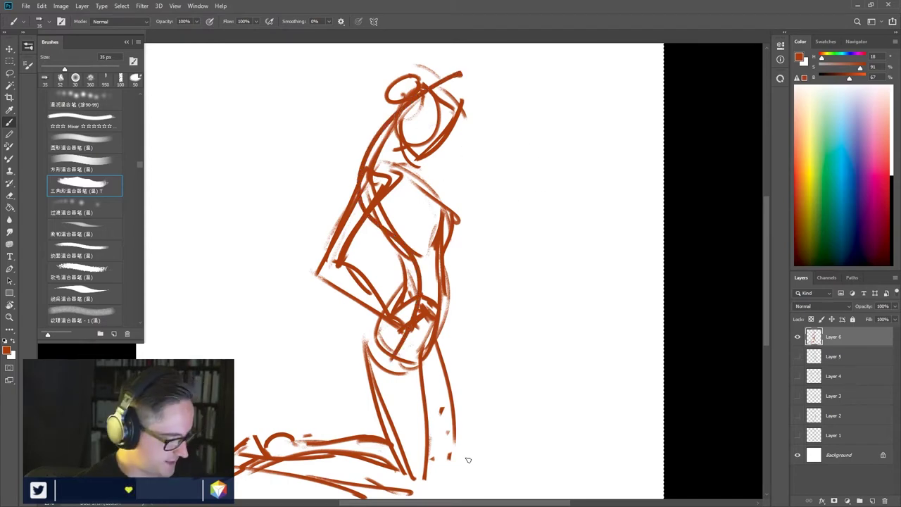
{"action": "key", "text": "ctrl+z"}
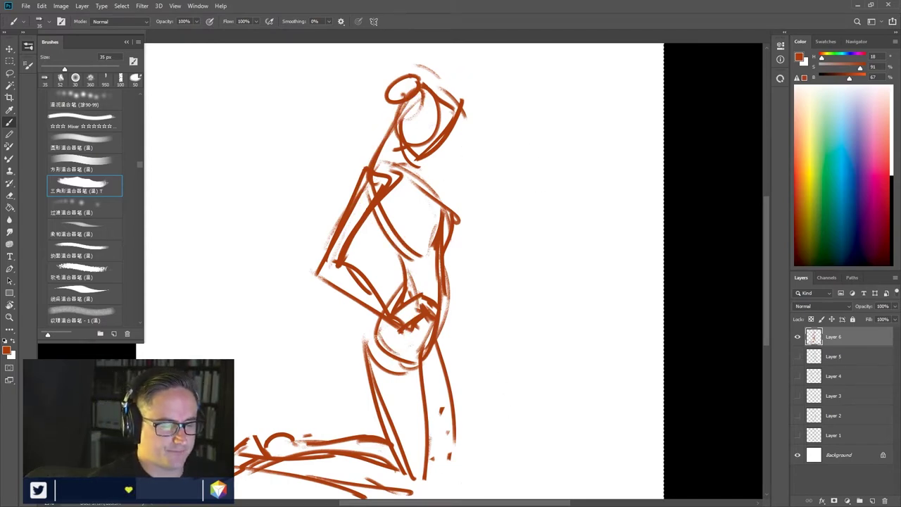
{"action": "left_click_drag", "start_coordinate": [442, 372], "coordinate": [453, 496]}
{"action": "mouse_move", "coordinate": [447, 407]}
{"action": "left_mouse_down"}
{"action": "mouse_move", "coordinate": [450, 479]}
{"action": "mouse_move", "coordinate": [439, 475]}
{"action": "left_mouse_up"}
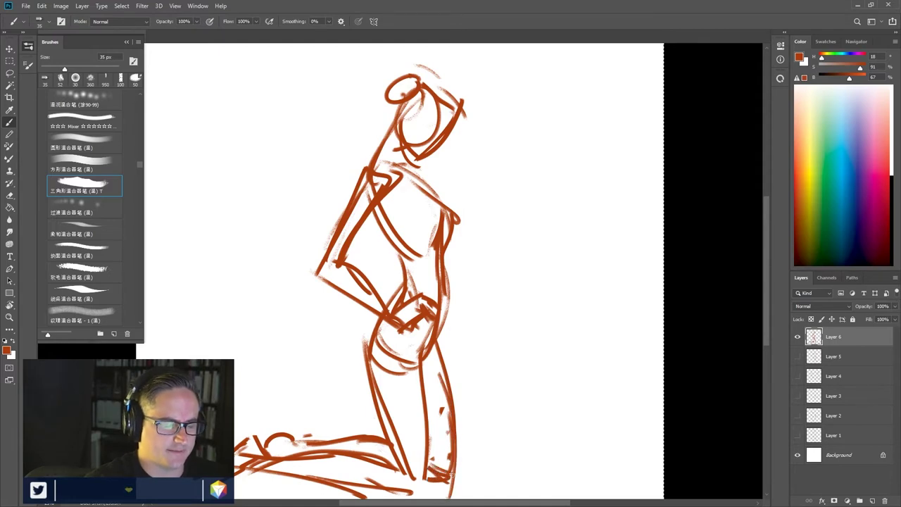
- Hide the kneeling figure on Layer 6 and add a new empty layer above it
{"action": "left_click", "coordinate": [797, 336]}
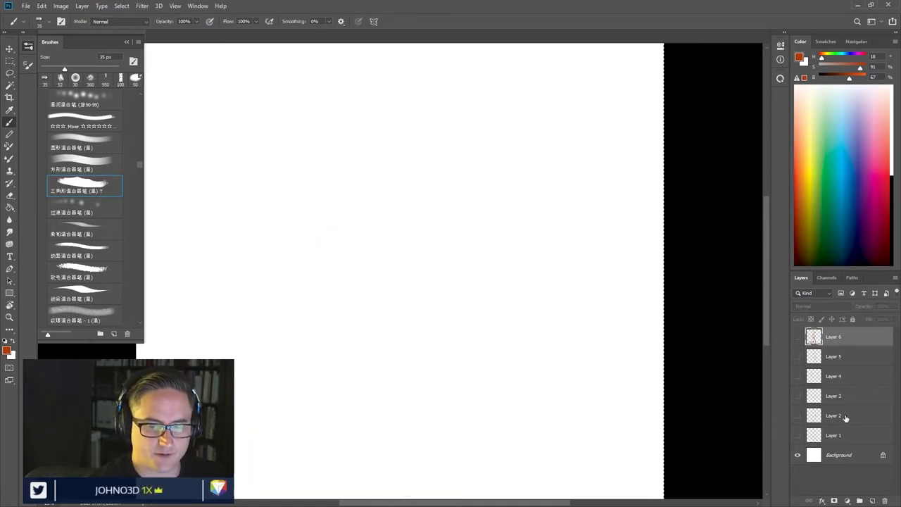
{"action": "left_click", "coordinate": [872, 501]}
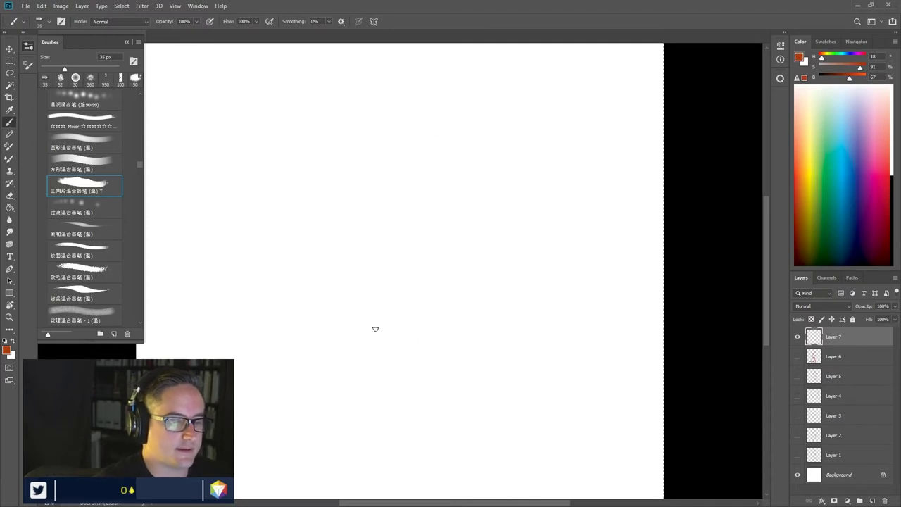
- Sketch a large egg-shaped head with lightly overlapping ovals, firmer side contours and a small chin shape
{"action": "mouse_move", "coordinate": [324, 278]}
{"action": "left_mouse_down"}
{"action": "mouse_move", "coordinate": [388, 105]}
{"action": "mouse_move", "coordinate": [382, 321]}
{"action": "mouse_move", "coordinate": [355, 373]}
{"action": "left_mouse_up"}
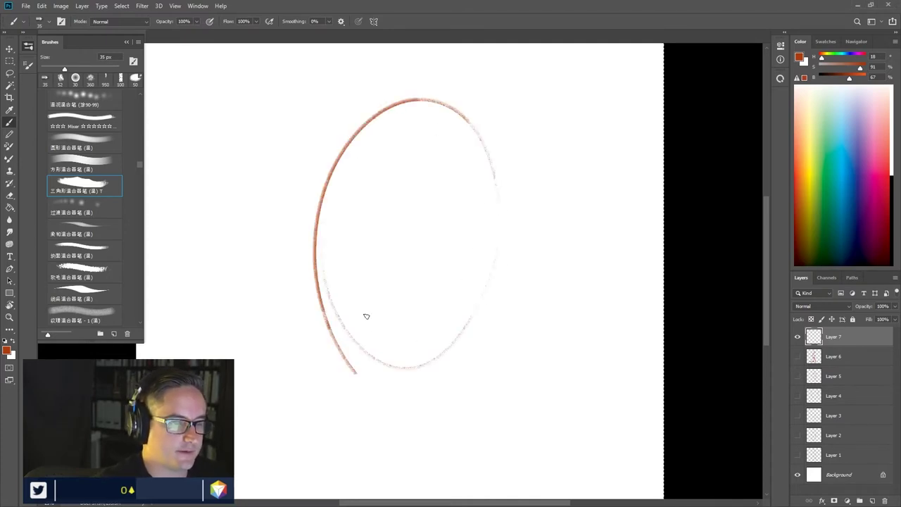
{"action": "left_click_drag", "start_coordinate": [325, 281], "coordinate": [394, 398]}
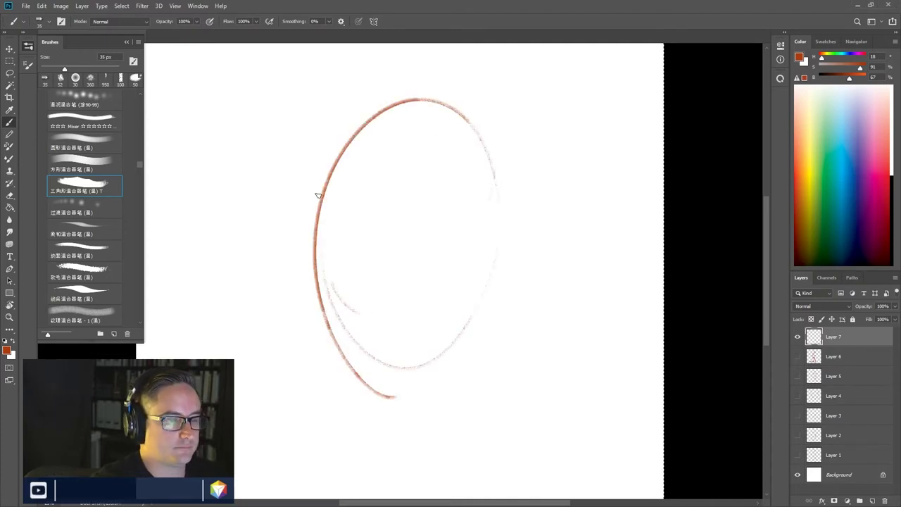
{"action": "left_click_drag", "start_coordinate": [309, 239], "coordinate": [447, 104]}
{"action": "mouse_move", "coordinate": [510, 131]}
{"action": "left_mouse_down"}
{"action": "mouse_move", "coordinate": [459, 371]}
{"action": "mouse_move", "coordinate": [443, 398]}
{"action": "left_mouse_up"}
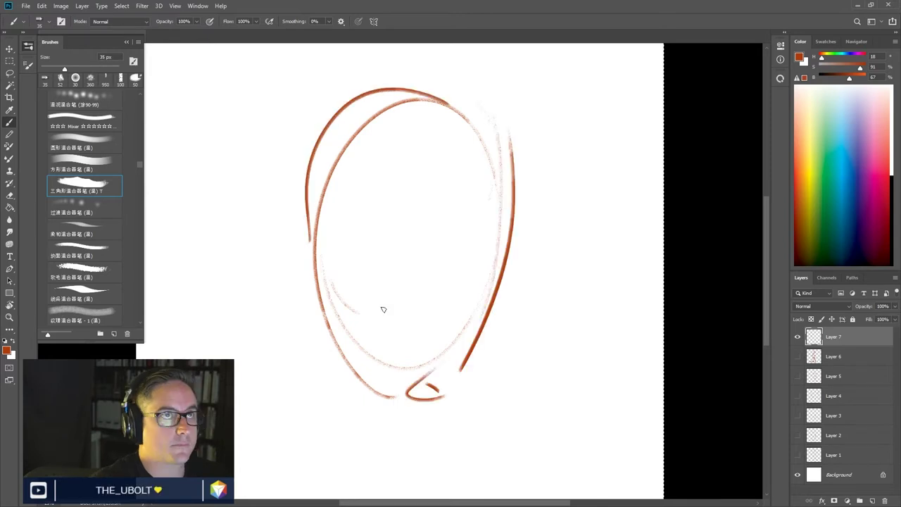
- Block in the face with a smiling mouth, nose base and bridge, downcast eyes and angled eyebrows
{"action": "left_click_drag", "start_coordinate": [371, 301], "coordinate": [394, 330]}
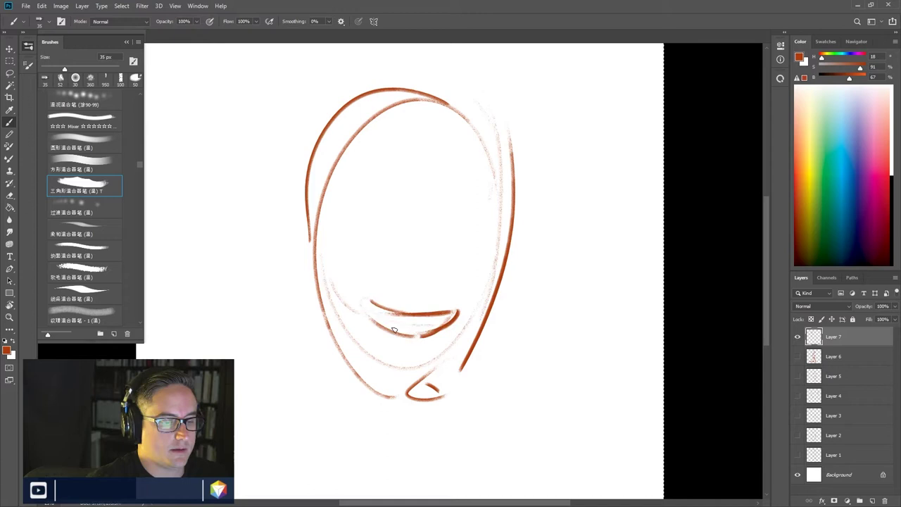
{"action": "left_click_drag", "start_coordinate": [360, 302], "coordinate": [399, 320]}
{"action": "left_click_drag", "start_coordinate": [398, 290], "coordinate": [440, 287]}
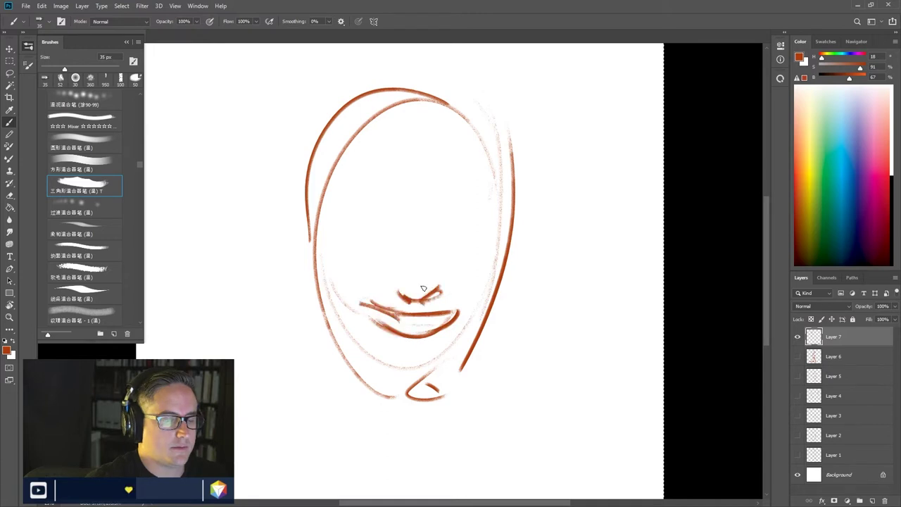
{"action": "left_click_drag", "start_coordinate": [354, 216], "coordinate": [362, 215]}
{"action": "left_click_drag", "start_coordinate": [372, 216], "coordinate": [386, 225]}
{"action": "mouse_move", "coordinate": [444, 233]}
{"action": "left_mouse_down"}
{"action": "mouse_move", "coordinate": [487, 219]}
{"action": "mouse_move", "coordinate": [457, 225]}
{"action": "mouse_move", "coordinate": [458, 210]}
{"action": "mouse_move", "coordinate": [484, 196]}
{"action": "left_mouse_up"}
{"action": "left_click_drag", "start_coordinate": [352, 188], "coordinate": [384, 198]}
{"action": "left_click_drag", "start_coordinate": [394, 260], "coordinate": [396, 271]}
- Draw the hairline over the forehead and down the temples inside the head oval
{"action": "left_click_drag", "start_coordinate": [355, 174], "coordinate": [366, 149]}
{"action": "left_click_drag", "start_coordinate": [373, 111], "coordinate": [422, 98]}
{"action": "left_click_drag", "start_coordinate": [415, 113], "coordinate": [464, 134]}
{"action": "left_click_drag", "start_coordinate": [387, 104], "coordinate": [492, 169]}
{"action": "left_click_drag", "start_coordinate": [493, 126], "coordinate": [497, 197]}
{"action": "mouse_move", "coordinate": [475, 114]}
{"action": "left_mouse_down"}
{"action": "mouse_move", "coordinate": [492, 137]}
{"action": "mouse_move", "coordinate": [501, 206]}
{"action": "left_mouse_up"}
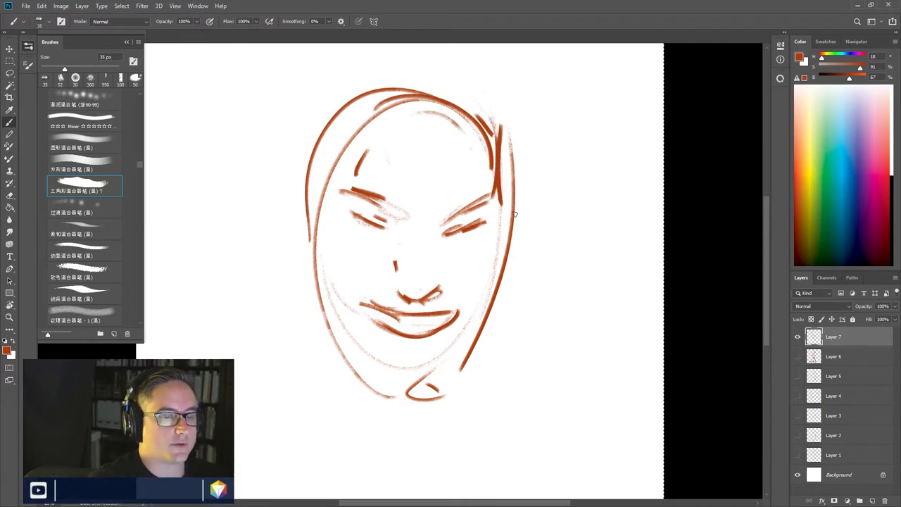
- Enclose the head with a larger outer skull contour using long arcs over the crown and sides
{"action": "left_click_drag", "start_coordinate": [464, 66], "coordinate": [518, 213]}
{"action": "left_click_drag", "start_coordinate": [294, 197], "coordinate": [422, 52]}
{"action": "left_click_drag", "start_coordinate": [355, 73], "coordinate": [513, 106]}
{"action": "left_click_drag", "start_coordinate": [451, 63], "coordinate": [517, 151]}
{"action": "left_click_drag", "start_coordinate": [330, 109], "coordinate": [359, 73]}
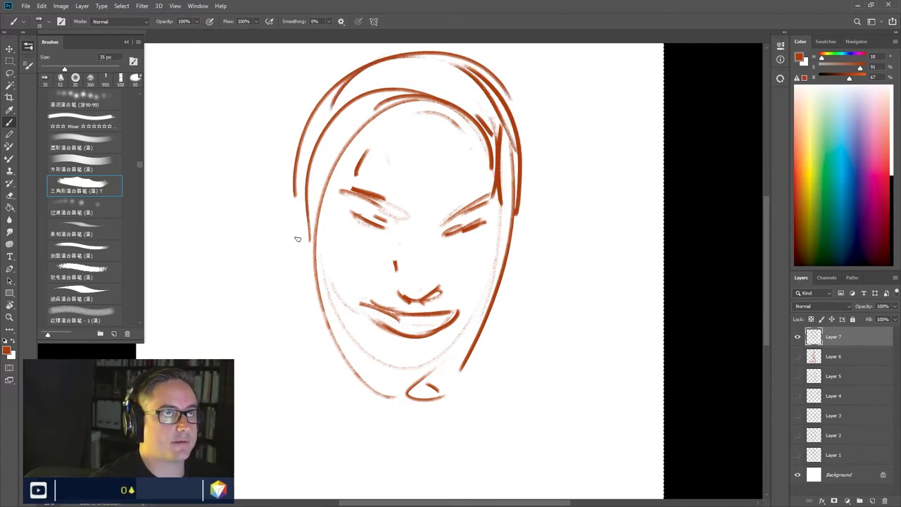
- Add ears on both sides of the head and firm up the jawline and chin
{"action": "left_click_drag", "start_coordinate": [298, 149], "coordinate": [317, 185]}
{"action": "mouse_move", "coordinate": [295, 144]}
{"action": "left_mouse_down"}
{"action": "mouse_move", "coordinate": [288, 169]}
{"action": "mouse_move", "coordinate": [310, 225]}
{"action": "left_mouse_up"}
{"action": "mouse_move", "coordinate": [290, 169]}
{"action": "left_mouse_down"}
{"action": "mouse_move", "coordinate": [317, 235]}
{"action": "mouse_move", "coordinate": [328, 311]}
{"action": "mouse_move", "coordinate": [388, 387]}
{"action": "left_mouse_up"}
{"action": "mouse_move", "coordinate": [333, 324]}
{"action": "left_mouse_down"}
{"action": "mouse_move", "coordinate": [396, 384]}
{"action": "mouse_move", "coordinate": [389, 373]}
{"action": "left_mouse_up"}
{"action": "left_click_drag", "start_coordinate": [396, 386], "coordinate": [437, 380]}
{"action": "left_click_drag", "start_coordinate": [326, 301], "coordinate": [403, 376]}
{"action": "mouse_move", "coordinate": [359, 343]}
{"action": "left_mouse_down"}
{"action": "mouse_move", "coordinate": [434, 372]}
{"action": "mouse_move", "coordinate": [466, 344]}
{"action": "left_mouse_up"}
{"action": "left_click_drag", "start_coordinate": [458, 366], "coordinate": [523, 208]}
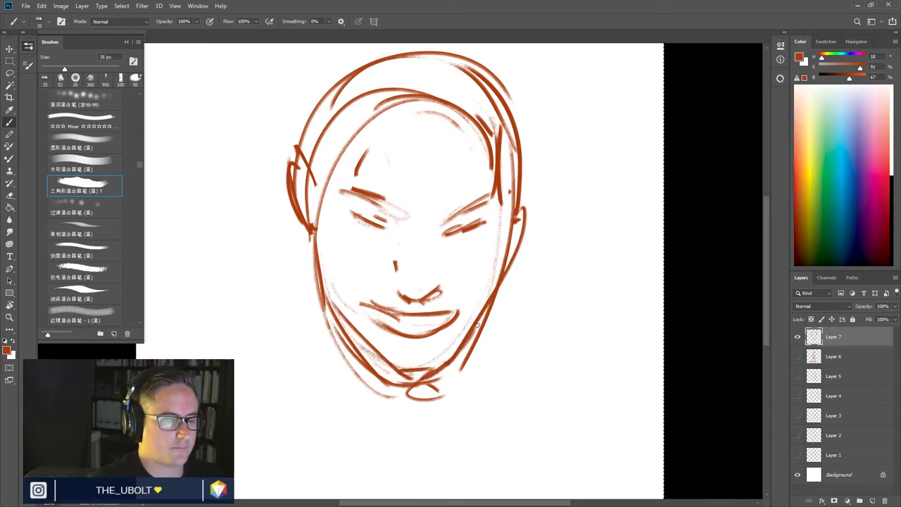
- Darken the lowered eyelids and redraw the eyebrows with thicker slanting strokes, adding a small cheek mark
{"action": "left_click_drag", "start_coordinate": [477, 296], "coordinate": [501, 209]}
{"action": "left_click_drag", "start_coordinate": [451, 233], "coordinate": [493, 221]}
{"action": "left_click_drag", "start_coordinate": [349, 217], "coordinate": [402, 225]}
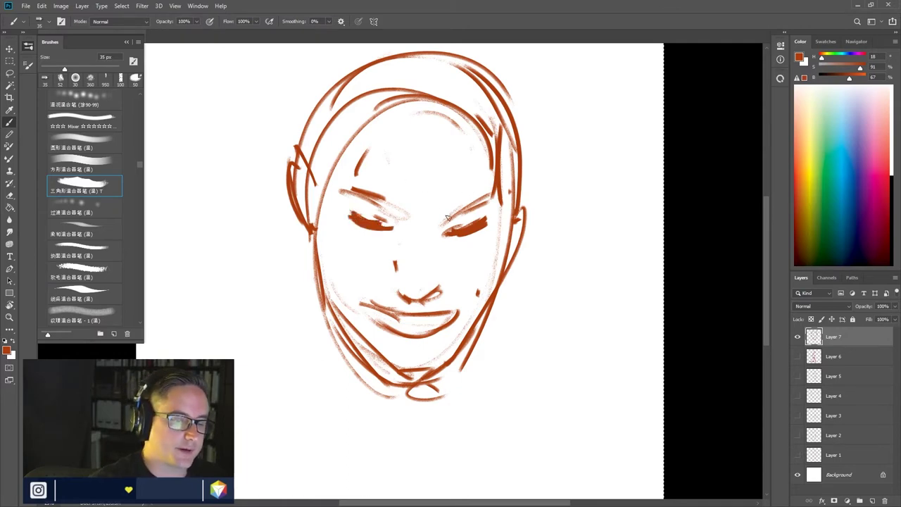
{"action": "left_click_drag", "start_coordinate": [444, 219], "coordinate": [493, 187]}
{"action": "left_click_drag", "start_coordinate": [394, 215], "coordinate": [345, 172]}
{"action": "left_click_drag", "start_coordinate": [377, 197], "coordinate": [398, 221]}
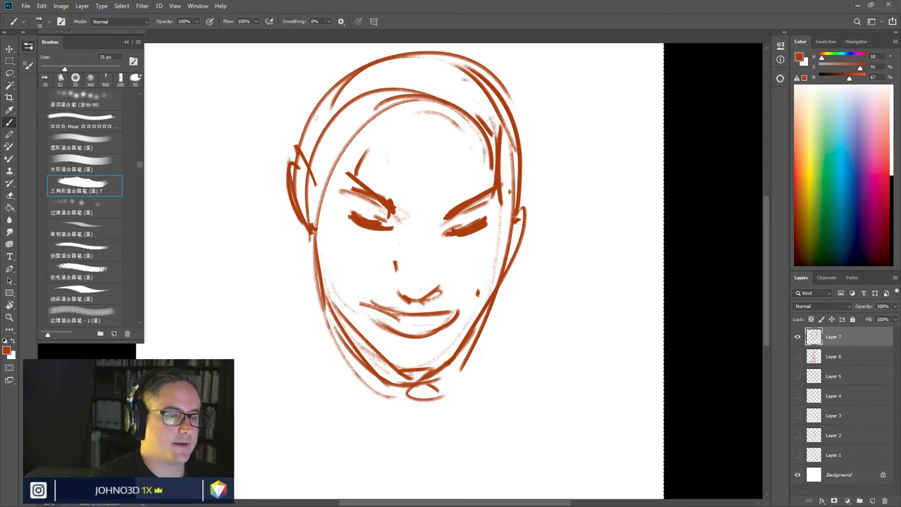
- Draw the outer hair outline rising above the skull on both sides of the head with long curved strokes
{"action": "left_click_drag", "start_coordinate": [308, 104], "coordinate": [315, 204]}
{"action": "mouse_move", "coordinate": [342, 44]}
{"action": "left_mouse_down"}
{"action": "mouse_move", "coordinate": [305, 166]}
{"action": "mouse_move", "coordinate": [311, 109]}
{"action": "left_mouse_up"}
{"action": "left_click_drag", "start_coordinate": [524, 124], "coordinate": [523, 151]}
{"action": "left_click_drag", "start_coordinate": [524, 185], "coordinate": [508, 72]}
{"action": "left_click_drag", "start_coordinate": [491, 51], "coordinate": [498, 62]}
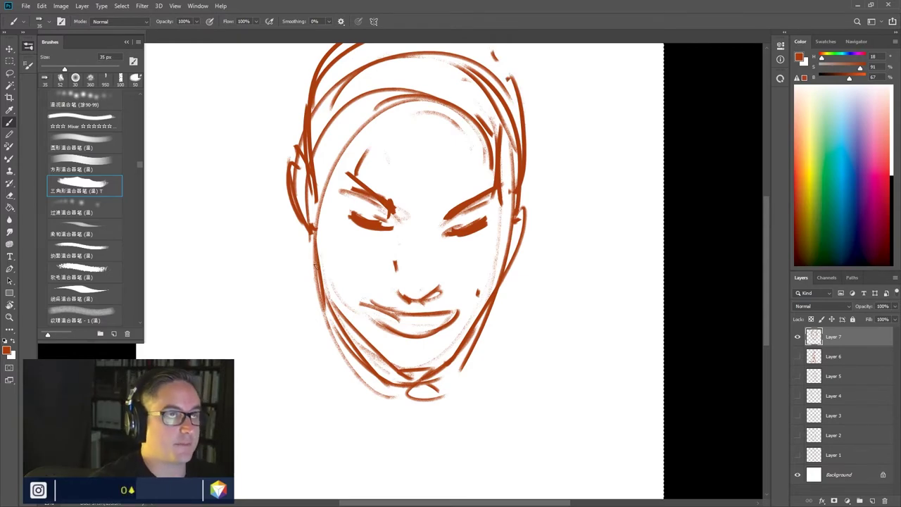
- Sketch the neck lines below the jaw and the sloping shoulder contours on both sides
{"action": "mouse_move", "coordinate": [322, 266]}
{"action": "left_mouse_down"}
{"action": "mouse_move", "coordinate": [275, 371]}
{"action": "mouse_move", "coordinate": [332, 359]}
{"action": "left_mouse_up"}
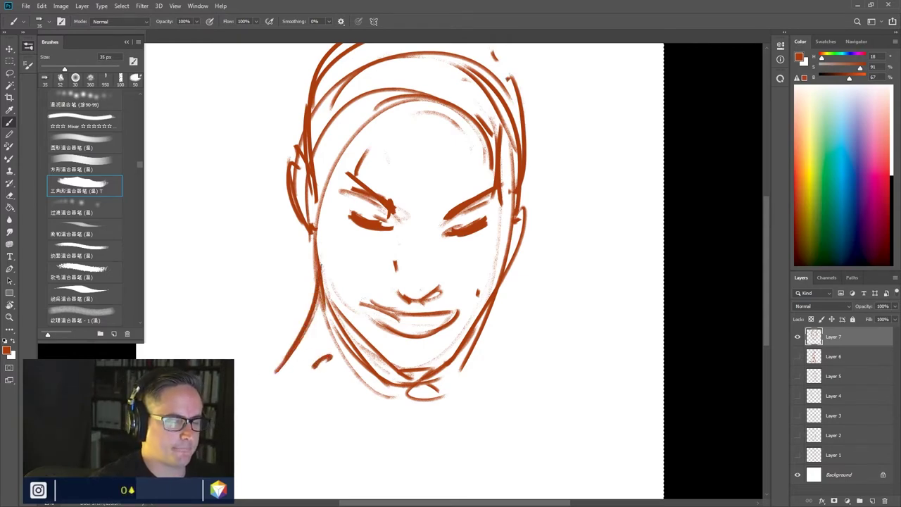
{"action": "mouse_move", "coordinate": [287, 334]}
{"action": "left_mouse_down"}
{"action": "mouse_move", "coordinate": [235, 362]}
{"action": "mouse_move", "coordinate": [235, 374]}
{"action": "left_mouse_up"}
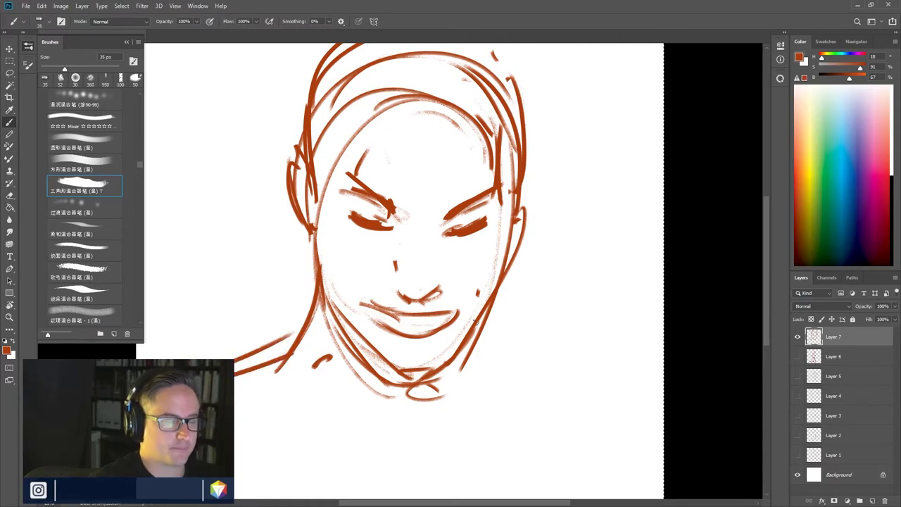
{"action": "mouse_move", "coordinate": [485, 344]}
{"action": "left_mouse_down"}
{"action": "mouse_move", "coordinate": [521, 375]}
{"action": "mouse_move", "coordinate": [495, 368]}
{"action": "mouse_move", "coordinate": [587, 366]}
{"action": "mouse_move", "coordinate": [637, 403]}
{"action": "left_mouse_up"}
{"action": "left_click_drag", "start_coordinate": [518, 358], "coordinate": [611, 398]}
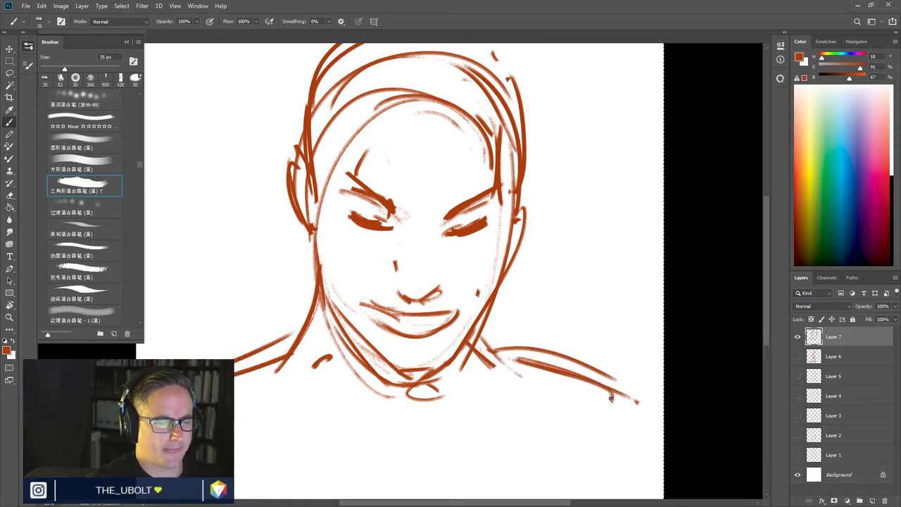
{"action": "left_click_drag", "start_coordinate": [524, 384], "coordinate": [575, 408]}
- Add the collarbones, upper chest marks and armpit line beneath the neck with short loose strokes
{"action": "left_click_drag", "start_coordinate": [253, 373], "coordinate": [314, 387]}
{"action": "left_click_drag", "start_coordinate": [324, 395], "coordinate": [374, 403]}
{"action": "left_click_drag", "start_coordinate": [270, 379], "coordinate": [310, 394]}
{"action": "left_click_drag", "start_coordinate": [345, 402], "coordinate": [401, 407]}
{"action": "left_click_drag", "start_coordinate": [247, 395], "coordinate": [332, 414]}
{"action": "left_click_drag", "start_coordinate": [443, 414], "coordinate": [542, 380]}
{"action": "left_click_drag", "start_coordinate": [285, 410], "coordinate": [325, 421]}
{"action": "left_click_drag", "start_coordinate": [266, 406], "coordinate": [236, 435]}
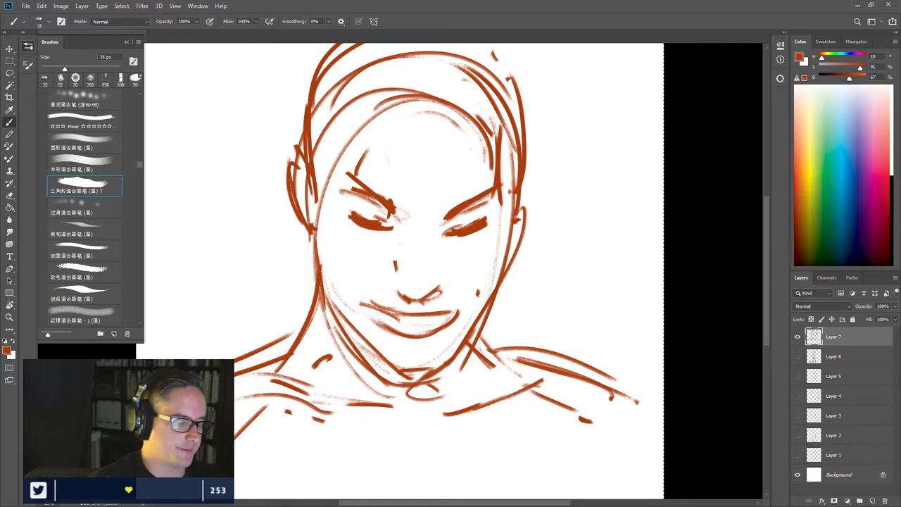
{"action": "left_click_drag", "start_coordinate": [442, 437], "coordinate": [457, 437]}
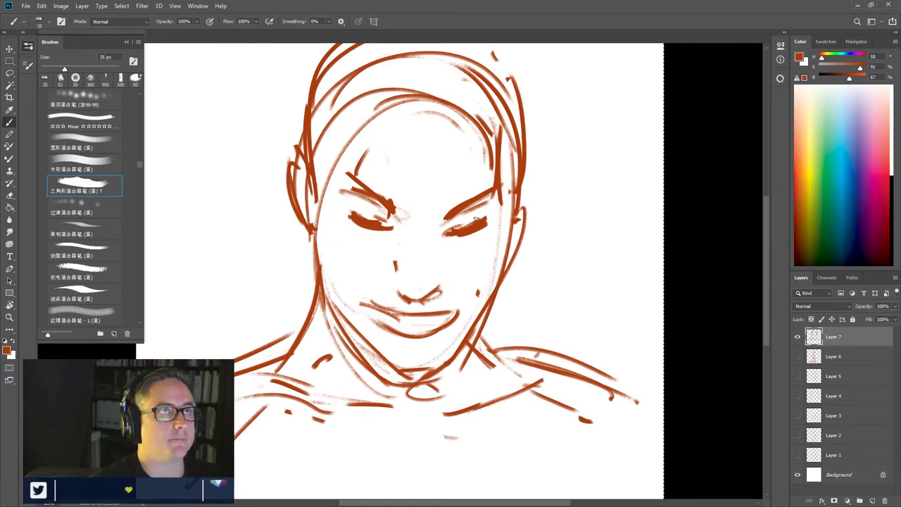
- Add short hair strands rising from the hairline at both temples
{"action": "left_click_drag", "start_coordinate": [328, 99], "coordinate": [325, 124]}
{"action": "left_click_drag", "start_coordinate": [338, 59], "coordinate": [348, 89]}
{"action": "left_click_drag", "start_coordinate": [494, 90], "coordinate": [485, 126]}
{"action": "left_click_drag", "start_coordinate": [501, 62], "coordinate": [497, 127]}
{"action": "mouse_move", "coordinate": [519, 78]}
{"action": "left_mouse_down"}
{"action": "mouse_move", "coordinate": [512, 118]}
{"action": "mouse_move", "coordinate": [519, 87]}
{"action": "left_mouse_up"}
{"action": "left_click_drag", "start_coordinate": [485, 61], "coordinate": [476, 111]}
{"action": "left_click_drag", "start_coordinate": [481, 44], "coordinate": [487, 61]}
{"action": "left_click_drag", "start_coordinate": [508, 106], "coordinate": [508, 62]}
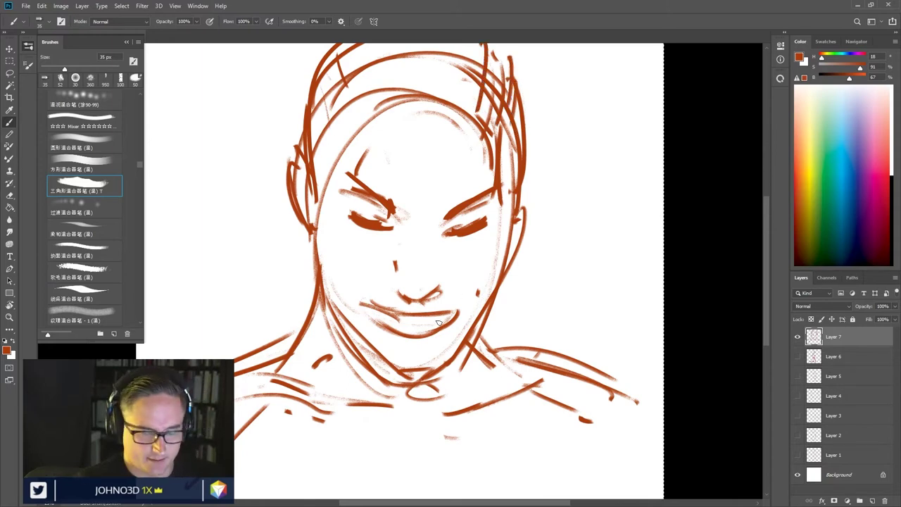
- Mark the forehead and hair area with two small upward arrows, and undo them
{"action": "key", "text": "ctrl+minus"}
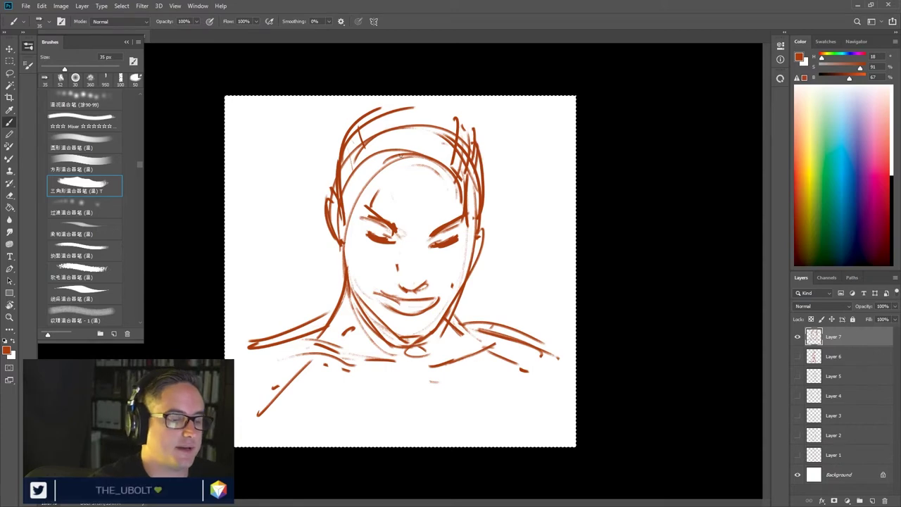
{"action": "left_click_drag", "start_coordinate": [386, 180], "coordinate": [395, 179]}
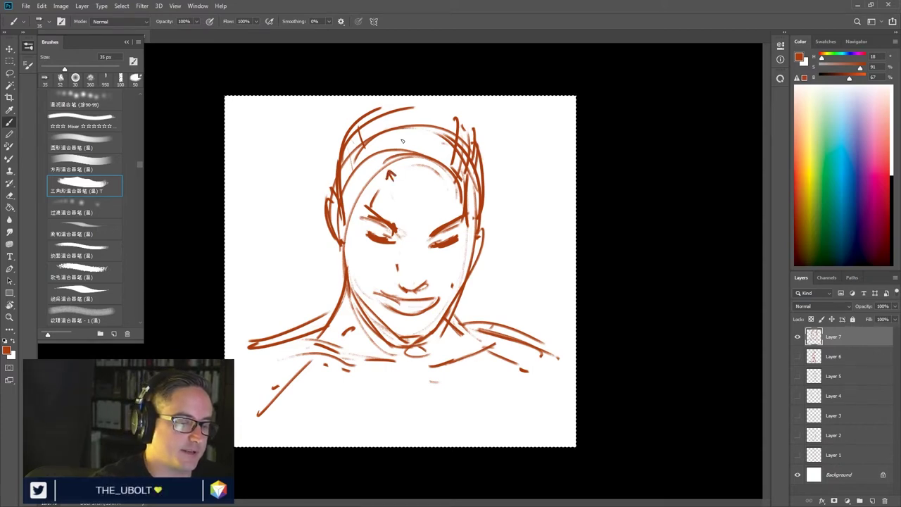
{"action": "left_click_drag", "start_coordinate": [396, 141], "coordinate": [409, 139]}
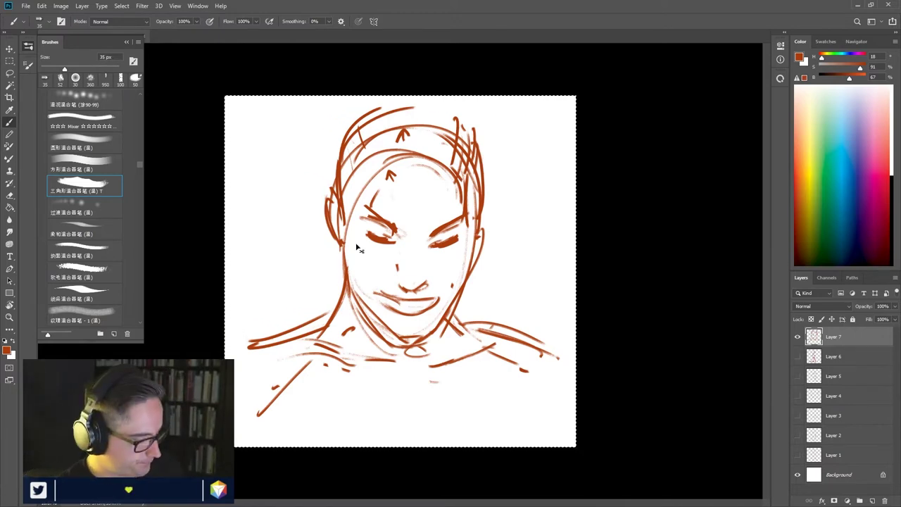
{"action": "key", "text": "ctrl+z"}
{"action": "key", "text": "ctrl+z"}
{"action": "key", "text": "ctrl+z"}
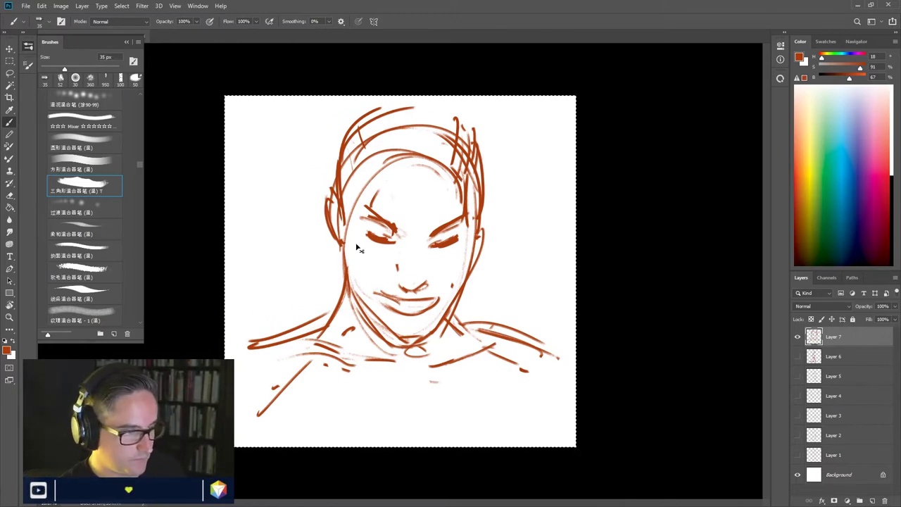
- Extend the hair mass with fuller outer contours on both sides of the crown
{"action": "mouse_move", "coordinate": [465, 114]}
{"action": "left_mouse_down"}
{"action": "mouse_move", "coordinate": [486, 198]}
{"action": "mouse_move", "coordinate": [483, 140]}
{"action": "left_mouse_up"}
{"action": "left_click_drag", "start_coordinate": [450, 97], "coordinate": [491, 166]}
{"action": "mouse_move", "coordinate": [378, 97]}
{"action": "left_mouse_down"}
{"action": "mouse_move", "coordinate": [339, 159]}
{"action": "mouse_move", "coordinate": [330, 153]}
{"action": "left_mouse_up"}
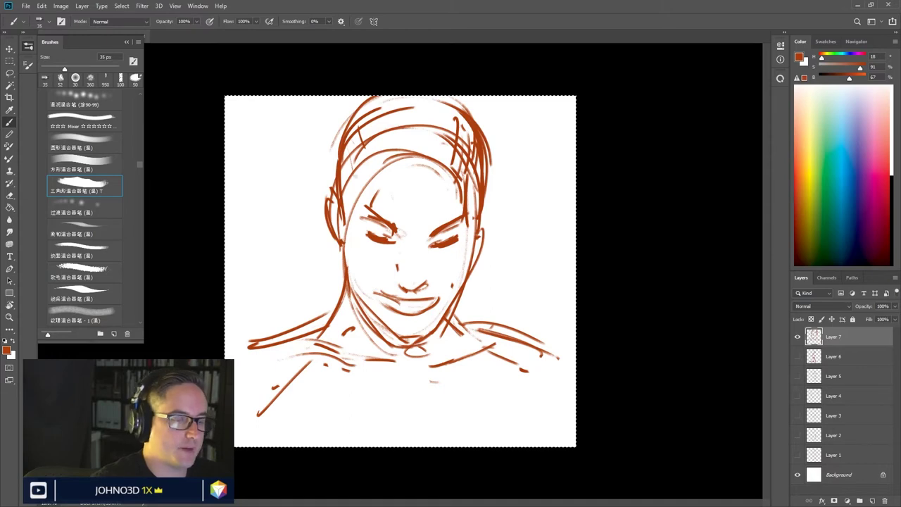
- Fill the hair with strands sweeping from the hairline back over the crown
{"action": "left_click_drag", "start_coordinate": [380, 139], "coordinate": [373, 152]}
{"action": "mouse_move", "coordinate": [391, 94]}
{"action": "left_mouse_down"}
{"action": "mouse_move", "coordinate": [377, 148]}
{"action": "mouse_move", "coordinate": [401, 127]}
{"action": "mouse_move", "coordinate": [405, 141]}
{"action": "left_mouse_up"}
{"action": "mouse_move", "coordinate": [423, 97]}
{"action": "left_mouse_down"}
{"action": "mouse_move", "coordinate": [415, 145]}
{"action": "mouse_move", "coordinate": [422, 149]}
{"action": "left_mouse_up"}
{"action": "left_click_drag", "start_coordinate": [456, 103], "coordinate": [449, 164]}
{"action": "left_click_drag", "start_coordinate": [467, 122], "coordinate": [485, 173]}
{"action": "left_click_drag", "start_coordinate": [452, 103], "coordinate": [463, 113]}
{"action": "left_click_drag", "start_coordinate": [431, 100], "coordinate": [452, 111]}
{"action": "left_click_drag", "start_coordinate": [458, 111], "coordinate": [468, 127]}
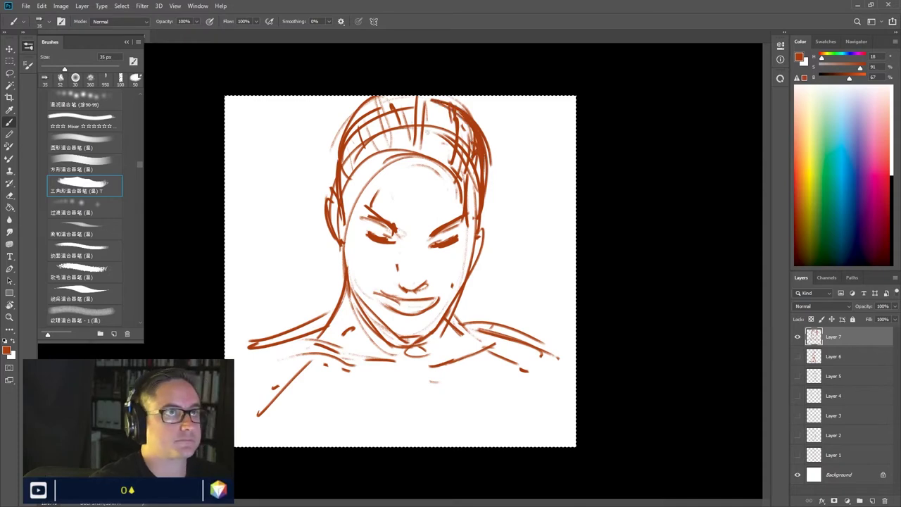
- Add inner ear detail, hair behind the opposite ear and light contour accents on the cheeks
{"action": "mouse_move", "coordinate": [338, 187]}
{"action": "left_mouse_down"}
{"action": "mouse_move", "coordinate": [328, 202]}
{"action": "mouse_move", "coordinate": [342, 229]}
{"action": "left_mouse_up"}
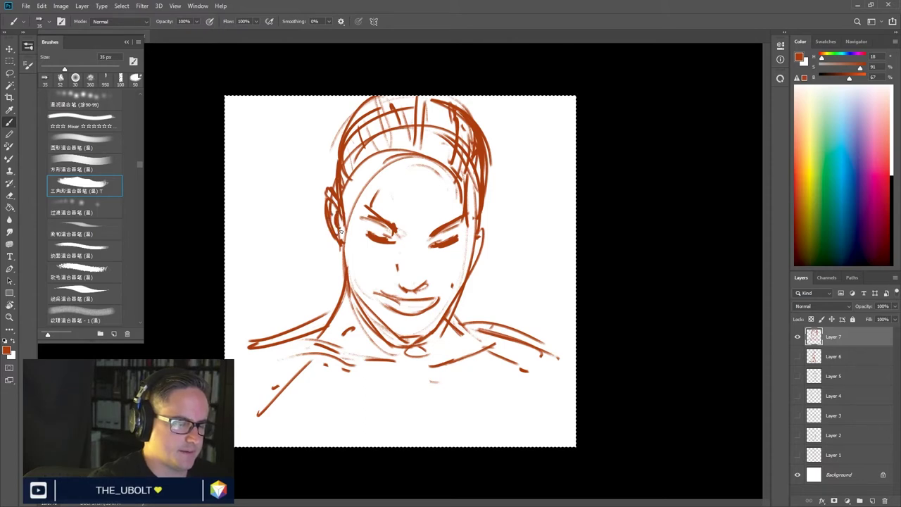
{"action": "left_click_drag", "start_coordinate": [492, 188], "coordinate": [480, 221]}
{"action": "mouse_move", "coordinate": [486, 180]}
{"action": "left_mouse_down"}
{"action": "mouse_move", "coordinate": [472, 250]}
{"action": "mouse_move", "coordinate": [457, 235]}
{"action": "left_mouse_up"}
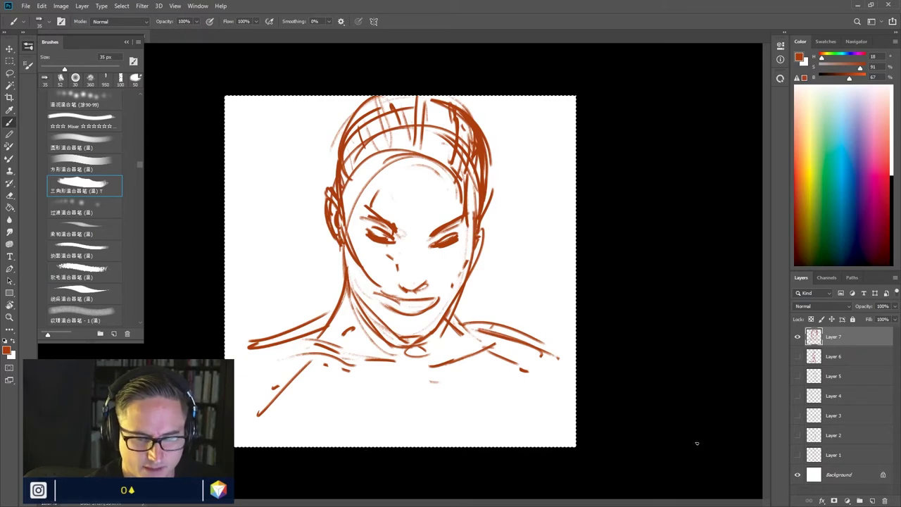
- Hide Layer 7, add a new empty layer and select the whole canvas
{"action": "left_click", "coordinate": [797, 336]}
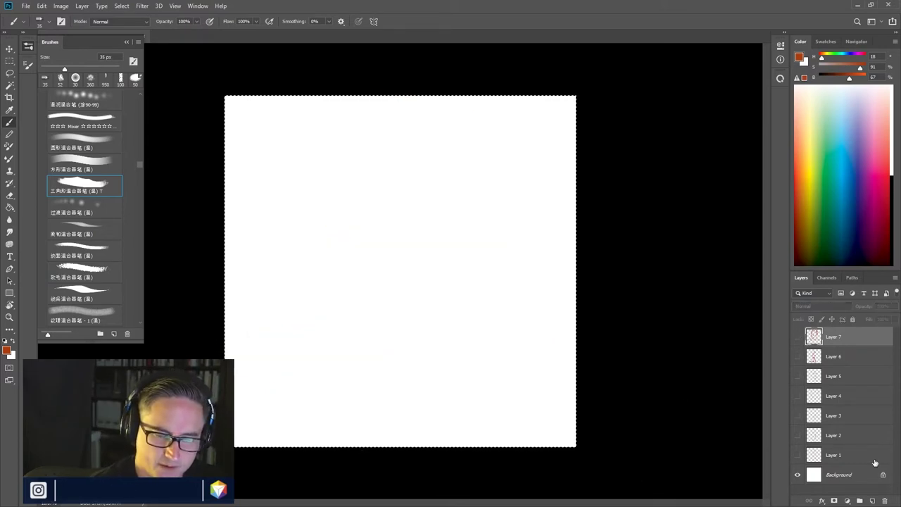
{"action": "left_click", "coordinate": [873, 500]}
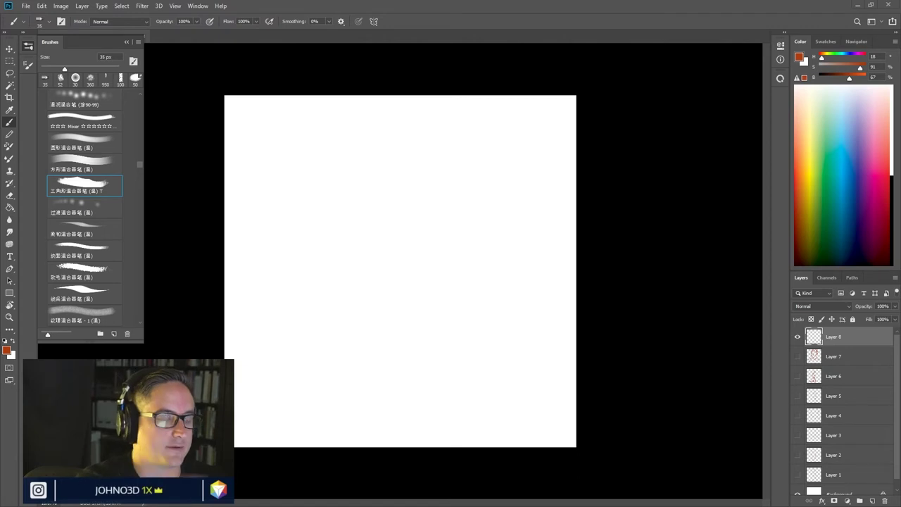
{"action": "key", "text": "ctrl+a"}
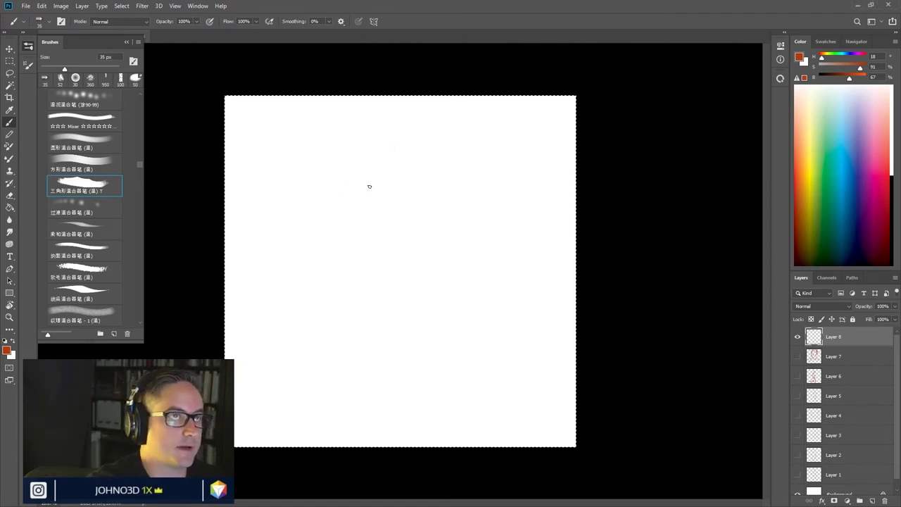
- Sketch a downward-tilted head in profile with a large cranium arc, brow, nose, mouth and chin
{"action": "mouse_move", "coordinate": [323, 227]}
{"action": "left_mouse_down"}
{"action": "mouse_move", "coordinate": [459, 116]}
{"action": "mouse_move", "coordinate": [382, 141]}
{"action": "mouse_move", "coordinate": [499, 207]}
{"action": "mouse_move", "coordinate": [485, 148]}
{"action": "mouse_move", "coordinate": [489, 240]}
{"action": "left_mouse_up"}
{"action": "left_click_drag", "start_coordinate": [381, 129], "coordinate": [360, 149]}
{"action": "mouse_move", "coordinate": [331, 209]}
{"action": "left_mouse_down"}
{"action": "mouse_move", "coordinate": [324, 257]}
{"action": "mouse_move", "coordinate": [346, 268]}
{"action": "mouse_move", "coordinate": [332, 260]}
{"action": "mouse_move", "coordinate": [338, 294]}
{"action": "mouse_move", "coordinate": [373, 335]}
{"action": "mouse_move", "coordinate": [375, 353]}
{"action": "left_mouse_up"}
{"action": "mouse_move", "coordinate": [373, 366]}
{"action": "left_mouse_down"}
{"action": "mouse_move", "coordinate": [394, 367]}
{"action": "mouse_move", "coordinate": [385, 370]}
{"action": "left_mouse_up"}
{"action": "mouse_move", "coordinate": [338, 271]}
{"action": "left_mouse_down"}
{"action": "mouse_move", "coordinate": [334, 314]}
{"action": "mouse_move", "coordinate": [356, 311]}
{"action": "left_mouse_up"}
{"action": "mouse_move", "coordinate": [332, 261]}
{"action": "left_mouse_down"}
{"action": "mouse_move", "coordinate": [338, 279]}
{"action": "mouse_move", "coordinate": [324, 271]}
{"action": "mouse_move", "coordinate": [345, 265]}
{"action": "mouse_move", "coordinate": [326, 255]}
{"action": "mouse_move", "coordinate": [325, 198]}
{"action": "left_mouse_up"}
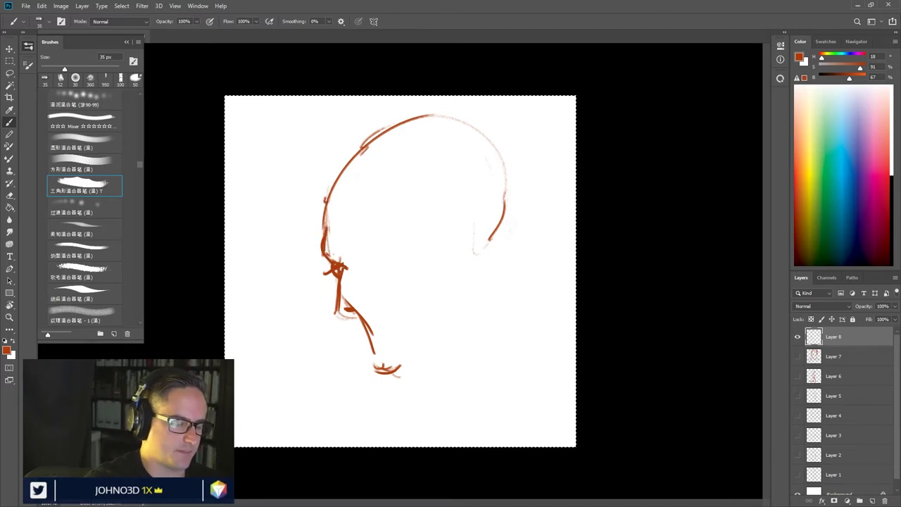
{"action": "mouse_move", "coordinate": [357, 313]}
{"action": "left_mouse_down"}
{"action": "mouse_move", "coordinate": [382, 363]}
{"action": "mouse_move", "coordinate": [375, 345]}
{"action": "mouse_move", "coordinate": [395, 363]}
{"action": "left_mouse_up"}
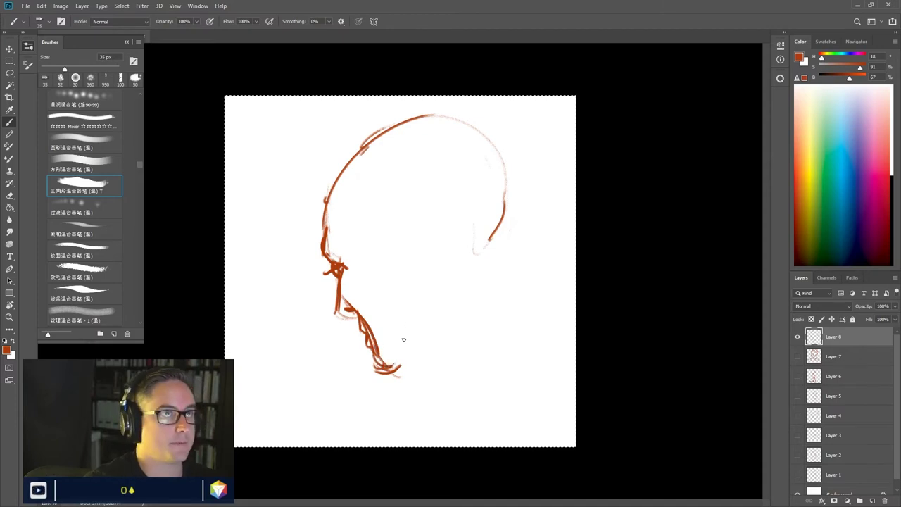
- Draw the jawline rising from the chin and block in the ear with curved strokes
{"action": "left_click_drag", "start_coordinate": [421, 309], "coordinate": [396, 363]}
{"action": "left_click_drag", "start_coordinate": [422, 330], "coordinate": [408, 359]}
{"action": "mouse_move", "coordinate": [418, 301]}
{"action": "left_mouse_down"}
{"action": "mouse_move", "coordinate": [414, 311]}
{"action": "mouse_move", "coordinate": [428, 313]}
{"action": "left_mouse_up"}
{"action": "left_click_drag", "start_coordinate": [386, 211], "coordinate": [379, 247]}
{"action": "mouse_move", "coordinate": [378, 209]}
{"action": "left_mouse_down"}
{"action": "mouse_move", "coordinate": [374, 238]}
{"action": "mouse_move", "coordinate": [402, 243]}
{"action": "mouse_move", "coordinate": [407, 268]}
{"action": "mouse_move", "coordinate": [398, 245]}
{"action": "mouse_move", "coordinate": [391, 250]}
{"action": "left_mouse_up"}
{"action": "left_click_drag", "start_coordinate": [392, 238], "coordinate": [406, 273]}
{"action": "left_click_drag", "start_coordinate": [371, 237], "coordinate": [368, 259]}
- Add short hair strands at the temple and reinforce the hair contour over the forehead and crown
{"action": "left_click_drag", "start_coordinate": [376, 222], "coordinate": [359, 250]}
{"action": "mouse_move", "coordinate": [360, 231]}
{"action": "left_mouse_down"}
{"action": "mouse_move", "coordinate": [353, 255]}
{"action": "mouse_move", "coordinate": [349, 246]}
{"action": "left_mouse_up"}
{"action": "left_click_drag", "start_coordinate": [355, 218], "coordinate": [339, 238]}
{"action": "left_click_drag", "start_coordinate": [348, 210], "coordinate": [329, 224]}
{"action": "left_click_drag", "start_coordinate": [351, 152], "coordinate": [329, 209]}
{"action": "left_click_drag", "start_coordinate": [384, 148], "coordinate": [357, 169]}
{"action": "left_click_drag", "start_coordinate": [415, 138], "coordinate": [428, 138]}
{"action": "left_click_drag", "start_coordinate": [355, 164], "coordinate": [352, 175]}
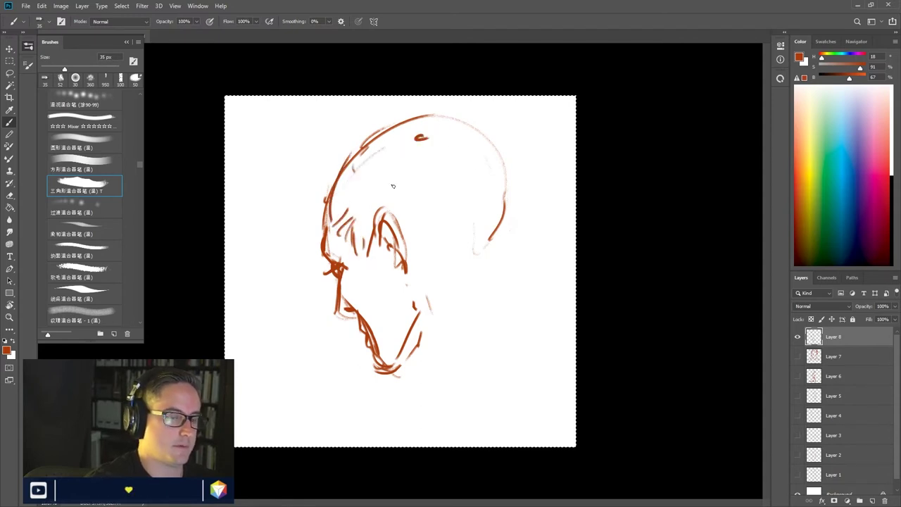
- Sweep a hair line from the ear up to the crown and sketch a round bun with inner strands, reducing the brush to 30 px
{"action": "left_click_drag", "start_coordinate": [384, 211], "coordinate": [465, 142]}
{"action": "left_click_drag", "start_coordinate": [420, 183], "coordinate": [410, 194]}
{"action": "mouse_move", "coordinate": [434, 114]}
{"action": "left_mouse_down"}
{"action": "mouse_move", "coordinate": [429, 140]}
{"action": "mouse_move", "coordinate": [462, 110]}
{"action": "mouse_move", "coordinate": [449, 123]}
{"action": "left_mouse_up"}
{"action": "mouse_move", "coordinate": [468, 103]}
{"action": "left_mouse_down"}
{"action": "mouse_move", "coordinate": [460, 143]}
{"action": "mouse_move", "coordinate": [474, 126]}
{"action": "mouse_move", "coordinate": [501, 141]}
{"action": "mouse_move", "coordinate": [478, 158]}
{"action": "mouse_move", "coordinate": [486, 166]}
{"action": "left_mouse_up"}
{"action": "mouse_move", "coordinate": [472, 127]}
{"action": "left_mouse_down"}
{"action": "mouse_move", "coordinate": [501, 137]}
{"action": "mouse_move", "coordinate": [479, 178]}
{"action": "left_mouse_up"}
{"action": "mouse_move", "coordinate": [511, 139]}
{"action": "left_mouse_down"}
{"action": "mouse_move", "coordinate": [492, 176]}
{"action": "mouse_move", "coordinate": [458, 156]}
{"action": "left_mouse_up"}
{"action": "key", "text": "bracketleft"}
{"action": "mouse_move", "coordinate": [493, 116]}
{"action": "left_mouse_down"}
{"action": "mouse_move", "coordinate": [515, 163]}
{"action": "mouse_move", "coordinate": [522, 147]}
{"action": "mouse_move", "coordinate": [501, 171]}
{"action": "left_mouse_up"}
{"action": "mouse_move", "coordinate": [491, 105]}
{"action": "left_mouse_down"}
{"action": "mouse_move", "coordinate": [504, 135]}
{"action": "mouse_move", "coordinate": [476, 127]}
{"action": "mouse_move", "coordinate": [462, 108]}
{"action": "mouse_move", "coordinate": [476, 97]}
{"action": "mouse_move", "coordinate": [491, 165]}
{"action": "left_mouse_up"}
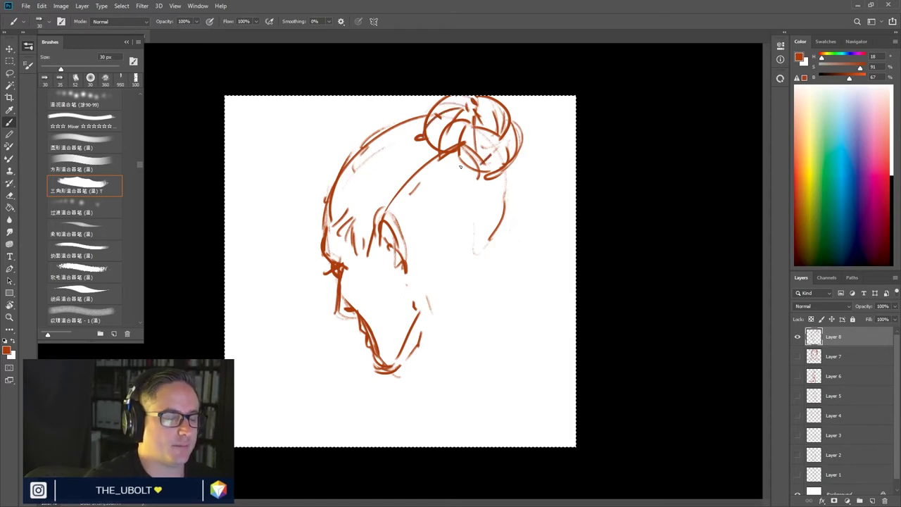
- Layer long strands along the top of the head, pulling the hair from the forehead back into the bun
{"action": "left_click_drag", "start_coordinate": [406, 182], "coordinate": [434, 155]}
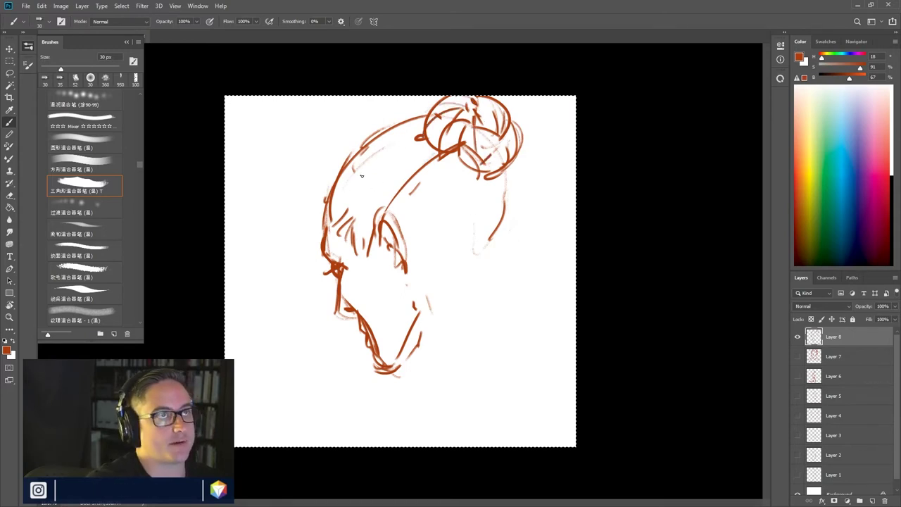
{"action": "mouse_move", "coordinate": [327, 223]}
{"action": "left_mouse_down"}
{"action": "mouse_move", "coordinate": [351, 155]}
{"action": "mouse_move", "coordinate": [403, 117]}
{"action": "left_mouse_up"}
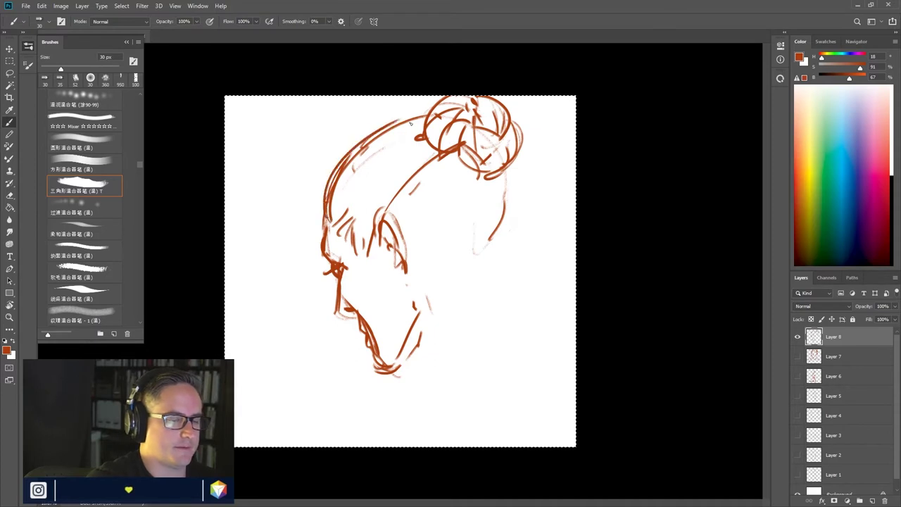
{"action": "left_click_drag", "start_coordinate": [357, 145], "coordinate": [427, 119]}
{"action": "mouse_move", "coordinate": [332, 209]}
{"action": "left_mouse_down"}
{"action": "mouse_move", "coordinate": [416, 122]}
{"action": "mouse_move", "coordinate": [368, 159]}
{"action": "mouse_move", "coordinate": [429, 146]}
{"action": "left_mouse_up"}
- Draw the back of the head, the nape running down to the shoulder, and the throat line below the jaw
{"action": "left_click_drag", "start_coordinate": [497, 179], "coordinate": [483, 269]}
{"action": "left_click_drag", "start_coordinate": [501, 211], "coordinate": [494, 229]}
{"action": "left_click_drag", "start_coordinate": [490, 269], "coordinate": [531, 358]}
{"action": "mouse_move", "coordinate": [488, 292]}
{"action": "left_mouse_down"}
{"action": "mouse_move", "coordinate": [515, 342]}
{"action": "mouse_move", "coordinate": [512, 366]}
{"action": "left_mouse_up"}
{"action": "left_click_drag", "start_coordinate": [434, 348], "coordinate": [423, 360]}
{"action": "left_click_drag", "start_coordinate": [435, 311], "coordinate": [413, 383]}
{"action": "left_click_drag", "start_coordinate": [438, 314], "coordinate": [414, 376]}
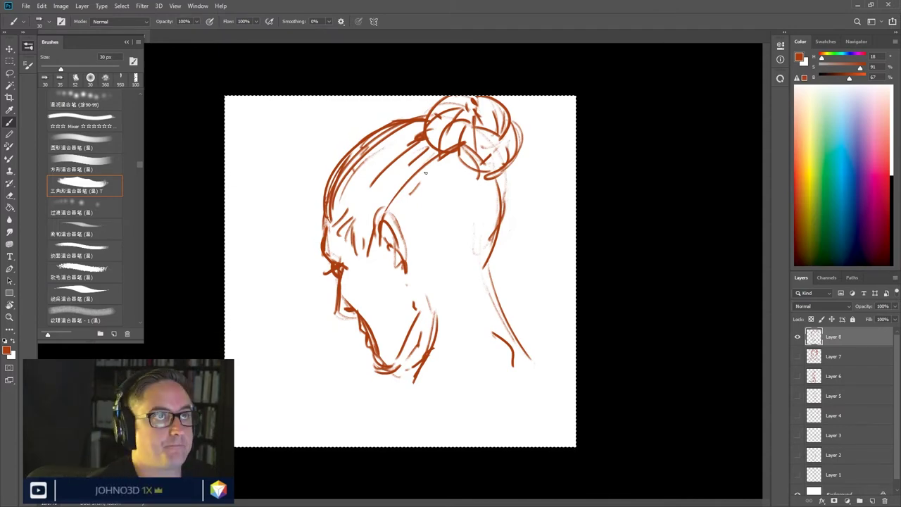
- Add the hairline behind the ear and sketch the near shoulder, spine and shoulder blade marks on the back
{"action": "left_click_drag", "start_coordinate": [427, 249], "coordinate": [443, 285]}
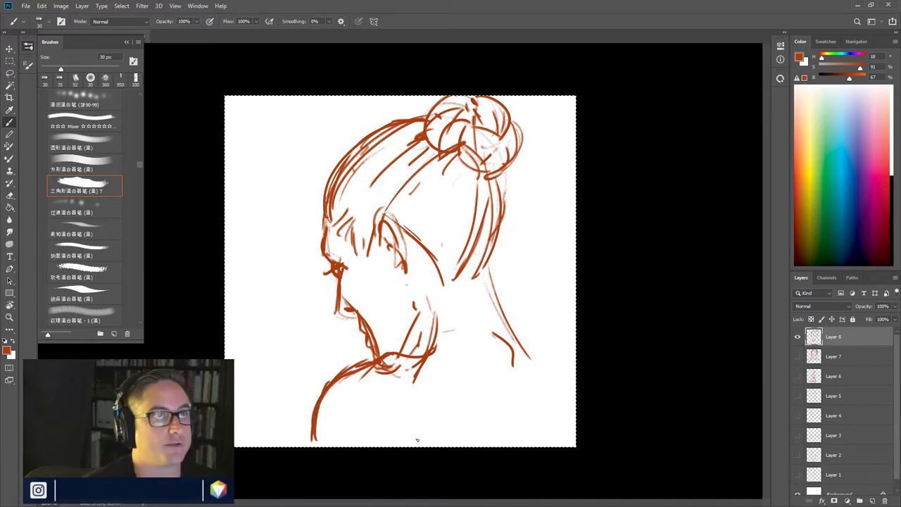
{"action": "left_click_drag", "start_coordinate": [427, 434], "coordinate": [424, 381]}
{"action": "left_click_drag", "start_coordinate": [442, 376], "coordinate": [487, 389]}
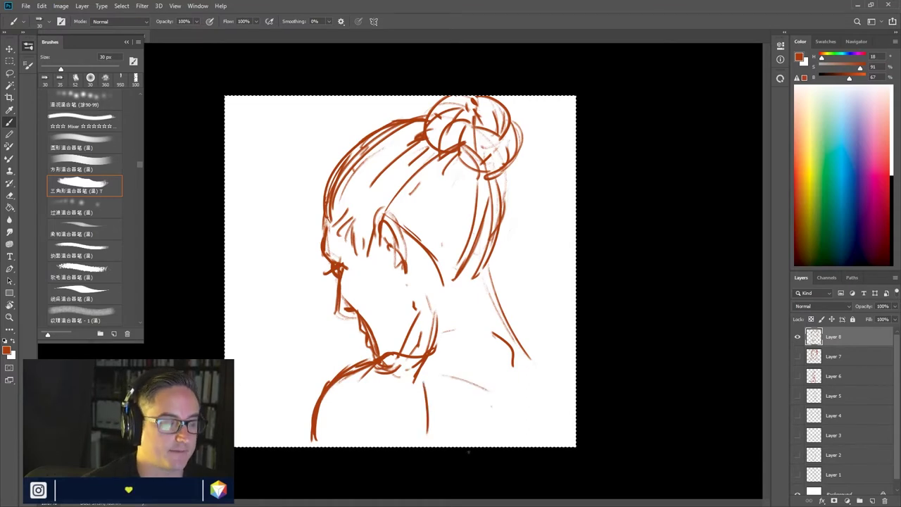
{"action": "left_click_drag", "start_coordinate": [470, 361], "coordinate": [492, 409]}
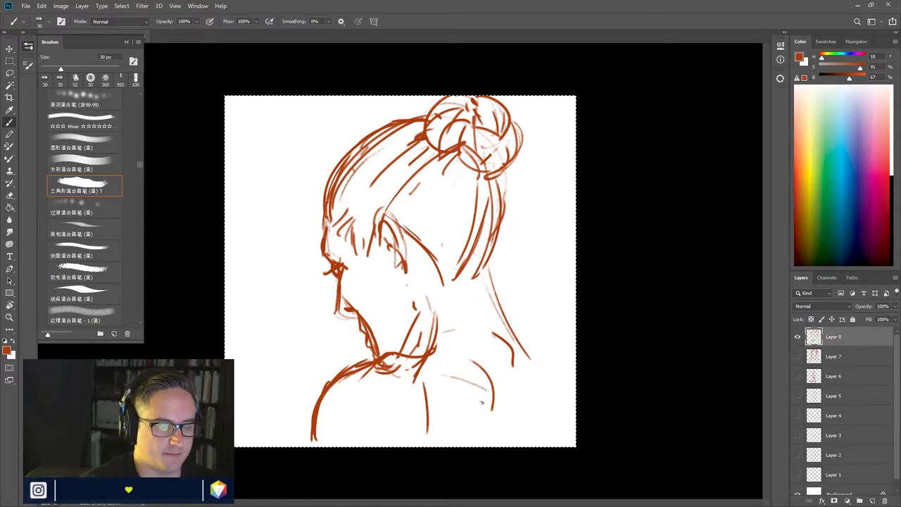
{"action": "mouse_move", "coordinate": [513, 445]}
{"action": "left_mouse_down"}
{"action": "mouse_move", "coordinate": [523, 384]}
{"action": "mouse_move", "coordinate": [504, 445]}
{"action": "left_mouse_up"}
{"action": "mouse_move", "coordinate": [516, 413]}
{"action": "left_mouse_down"}
{"action": "mouse_move", "coordinate": [512, 444]}
{"action": "mouse_move", "coordinate": [529, 445]}
{"action": "left_mouse_up"}
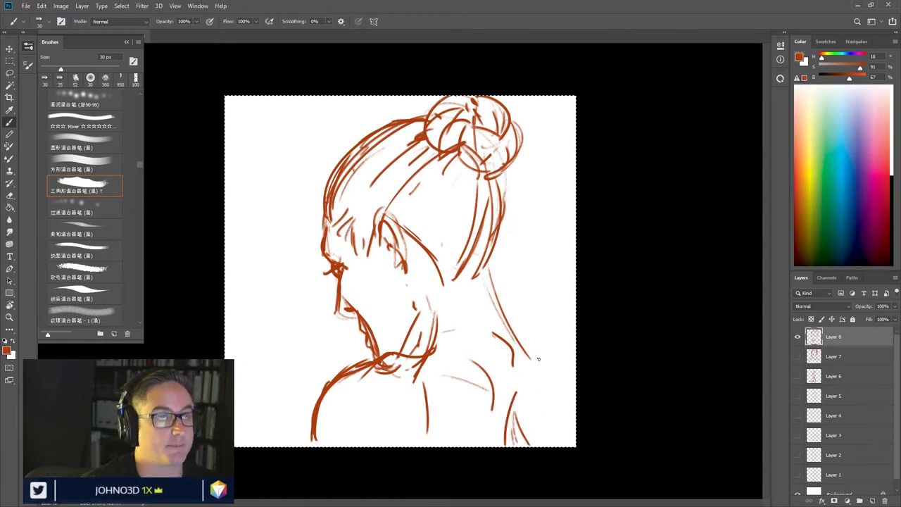
- Strengthen the outer contours of both shoulders, extending them toward the canvas edges
{"action": "left_click_drag", "start_coordinate": [519, 333], "coordinate": [555, 427]}
{"action": "mouse_move", "coordinate": [540, 362]}
{"action": "left_mouse_down"}
{"action": "mouse_move", "coordinate": [574, 400]}
{"action": "mouse_move", "coordinate": [558, 423]}
{"action": "left_mouse_up"}
{"action": "left_click_drag", "start_coordinate": [339, 382], "coordinate": [301, 442]}
{"action": "left_click_drag", "start_coordinate": [394, 347], "coordinate": [338, 384]}
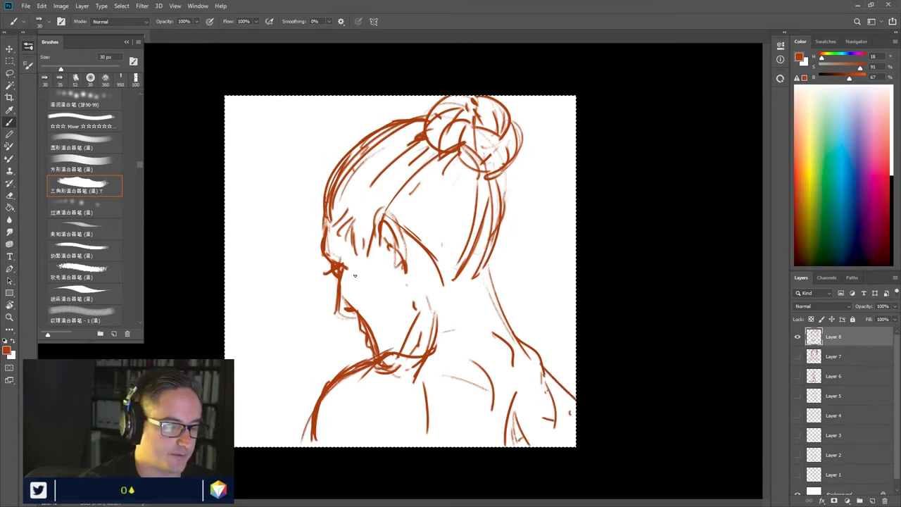
- Draw the eye socket and front cheek contour beside the nose
{"action": "left_click_drag", "start_coordinate": [344, 292], "coordinate": [349, 310]}
{"action": "left_click_drag", "start_coordinate": [354, 256], "coordinate": [343, 280]}
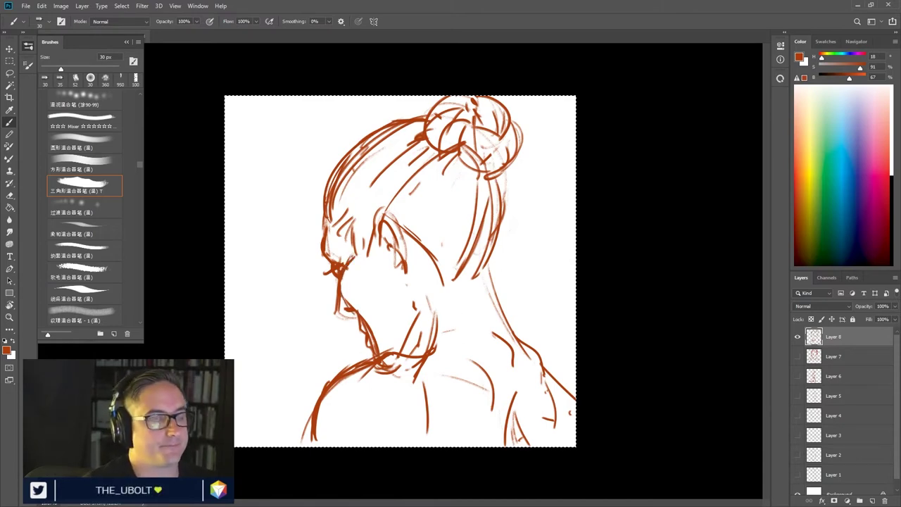
- Try a second cheekbone contour further back on the face, and undo it
{"action": "left_click_drag", "start_coordinate": [357, 301], "coordinate": [368, 314]}
{"action": "mouse_move", "coordinate": [376, 254]}
{"action": "left_mouse_down"}
{"action": "mouse_move", "coordinate": [354, 304]}
{"action": "mouse_move", "coordinate": [351, 282]}
{"action": "left_mouse_up"}
{"action": "left_click_drag", "start_coordinate": [377, 255], "coordinate": [367, 275]}
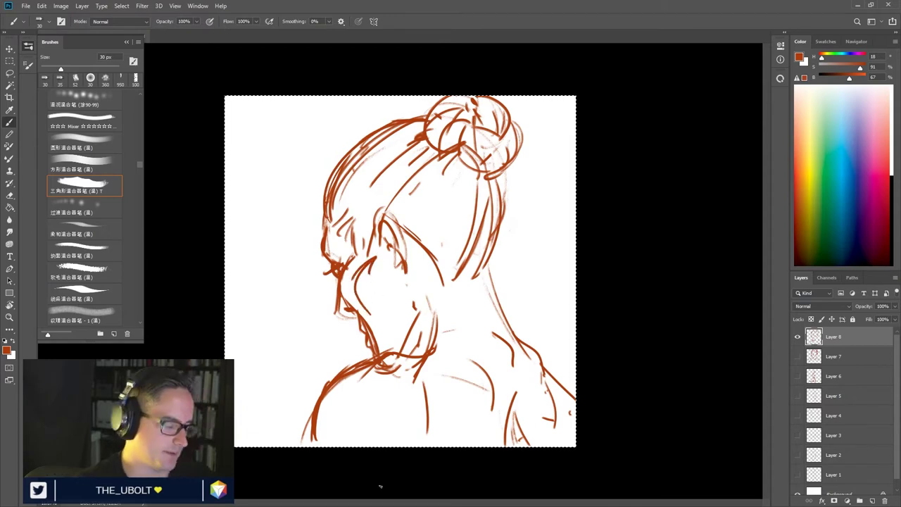
{"action": "key", "text": "ctrl+z"}
{"action": "key", "text": "ctrl+z"}
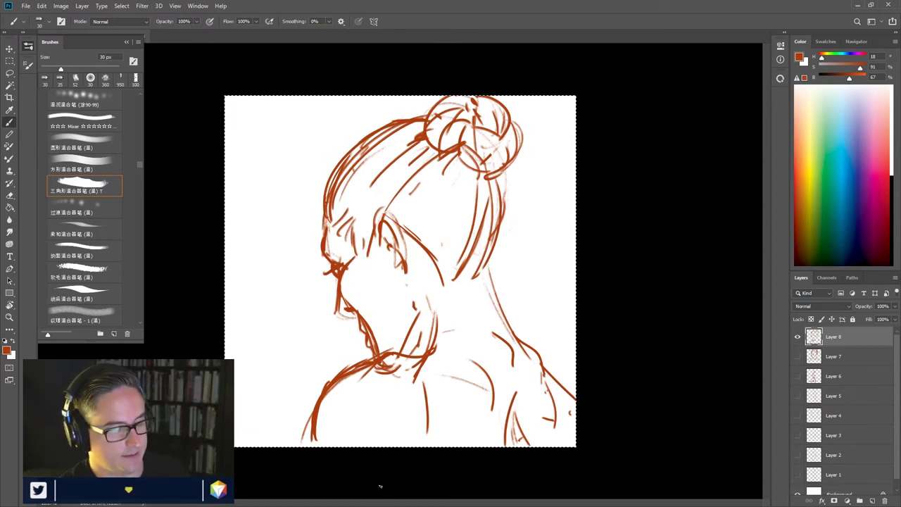
{"action": "key", "text": "ctrl+z"}
- Redraw the eye socket stroke beside the nose and add an arrow pointing at the brow
{"action": "left_click_drag", "start_coordinate": [352, 256], "coordinate": [343, 282]}
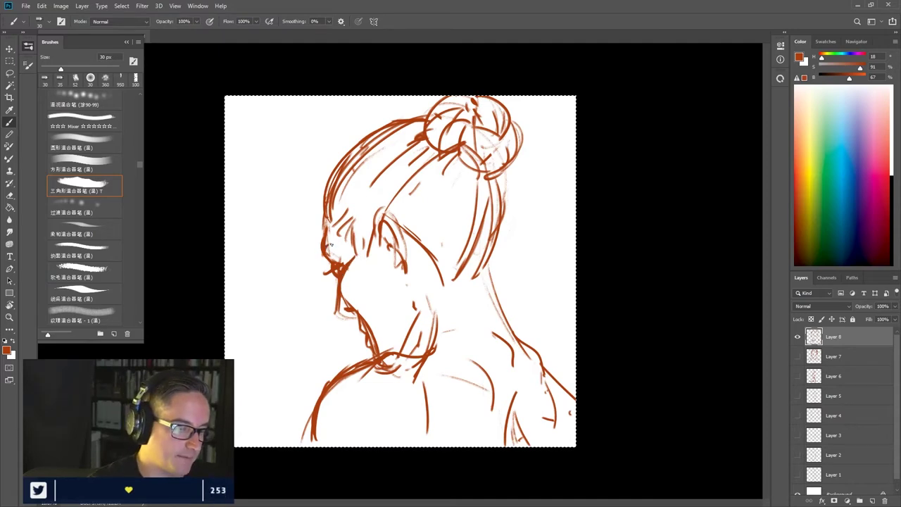
{"action": "left_click_drag", "start_coordinate": [297, 226], "coordinate": [314, 240]}
{"action": "left_click_drag", "start_coordinate": [314, 240], "coordinate": [305, 242]}
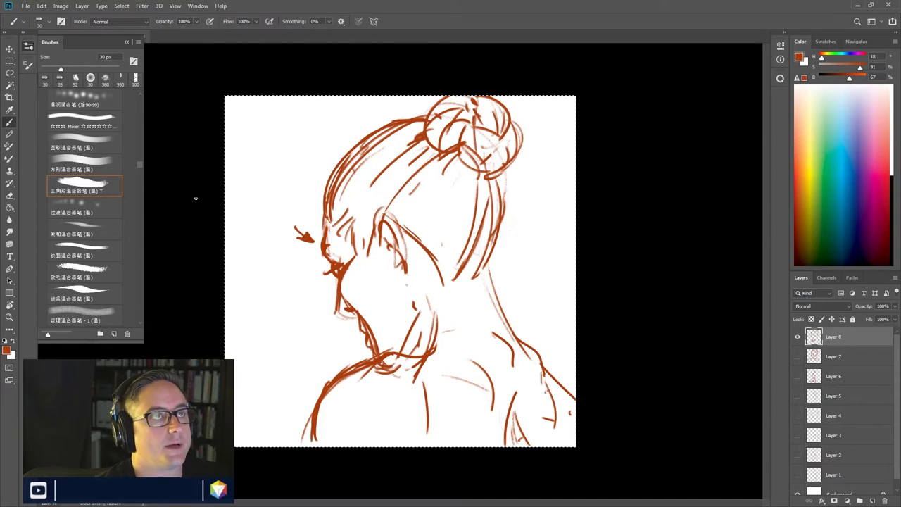
- Switch to the browser to view the Virtual Pose reference of the kneeling model, and return to the head drawing
{"action": "key", "text": "alt+Tab"}
{"action": "left_click_drag", "start_coordinate": [573, 95], "coordinate": [645, 92]}
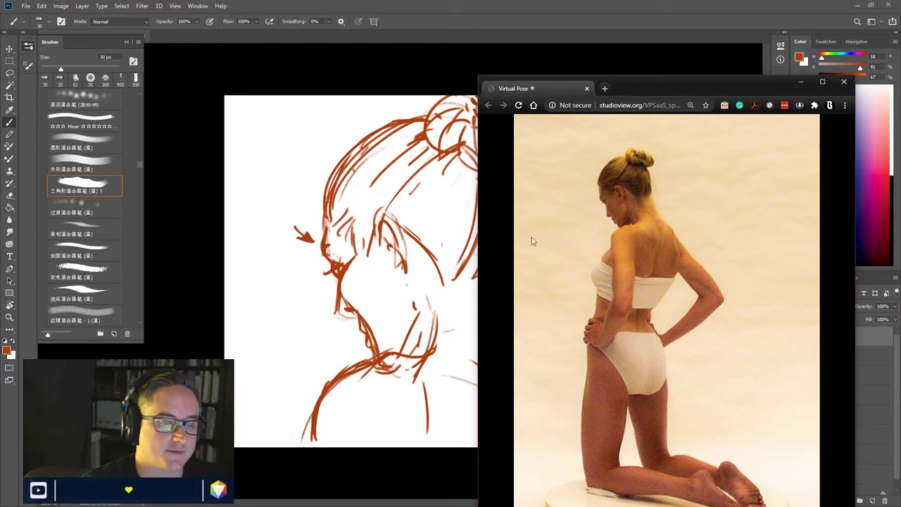
{"action": "left_click", "coordinate": [300, 276]}
- Try a slanted guide, a horizontal baseline and an angle mark in front of the face, and undo them
{"action": "left_click_drag", "start_coordinate": [293, 261], "coordinate": [366, 361]}
{"action": "left_click_drag", "start_coordinate": [258, 366], "coordinate": [394, 366]}
{"action": "mouse_move", "coordinate": [315, 365]}
{"action": "left_mouse_down"}
{"action": "mouse_move", "coordinate": [336, 327]}
{"action": "mouse_move", "coordinate": [306, 331]}
{"action": "left_mouse_up"}
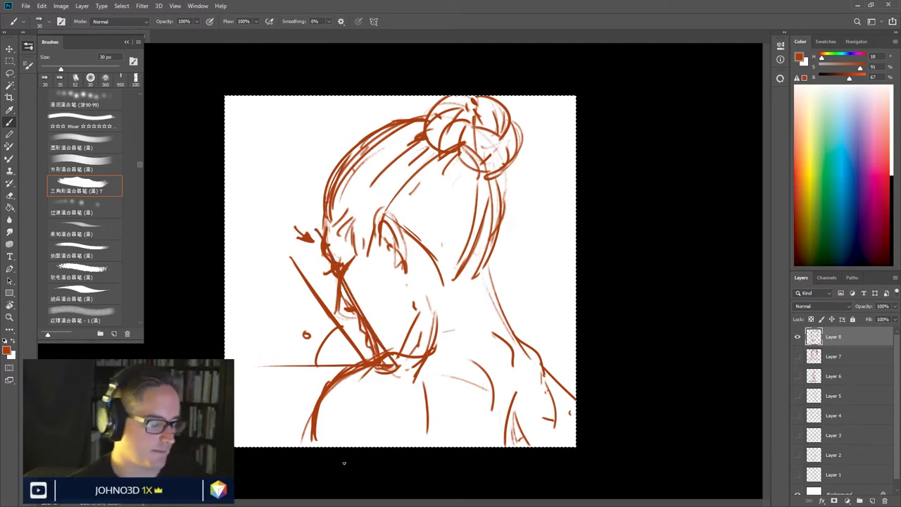
{"action": "key", "text": "ctrl+z"}
{"action": "key", "text": "ctrl+z"}
{"action": "key", "text": "ctrl+z"}
{"action": "key", "text": "ctrl+z"}
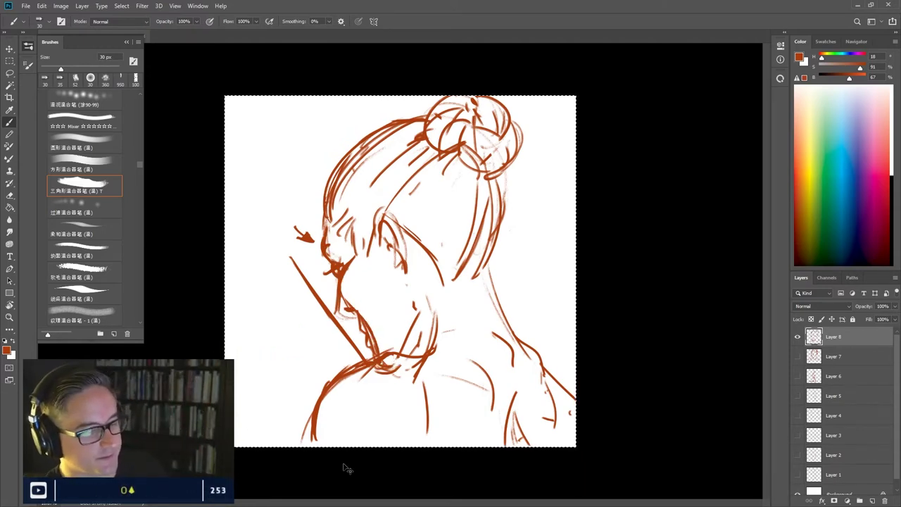
{"action": "key", "text": "ctrl+z"}
{"action": "key", "text": "ctrl+z"}
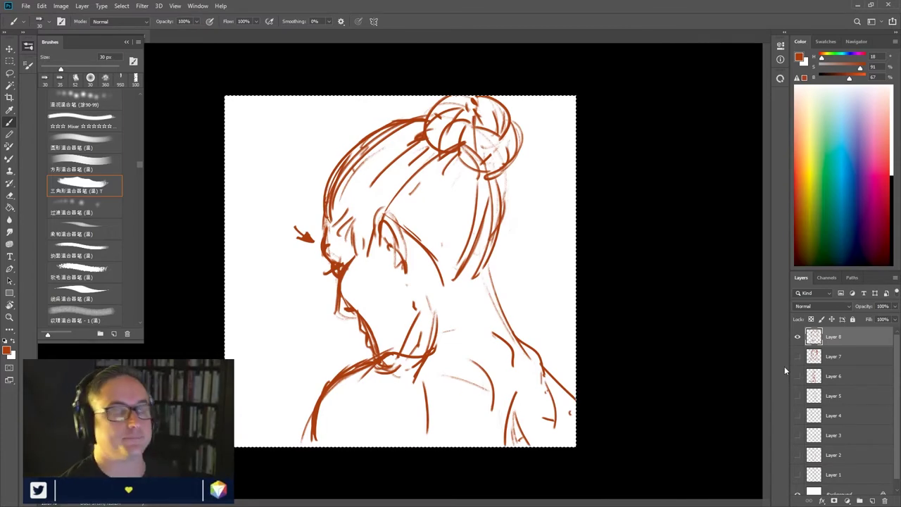
- Clear the selection around the canvas
{"action": "key", "text": "ctrl+minus"}
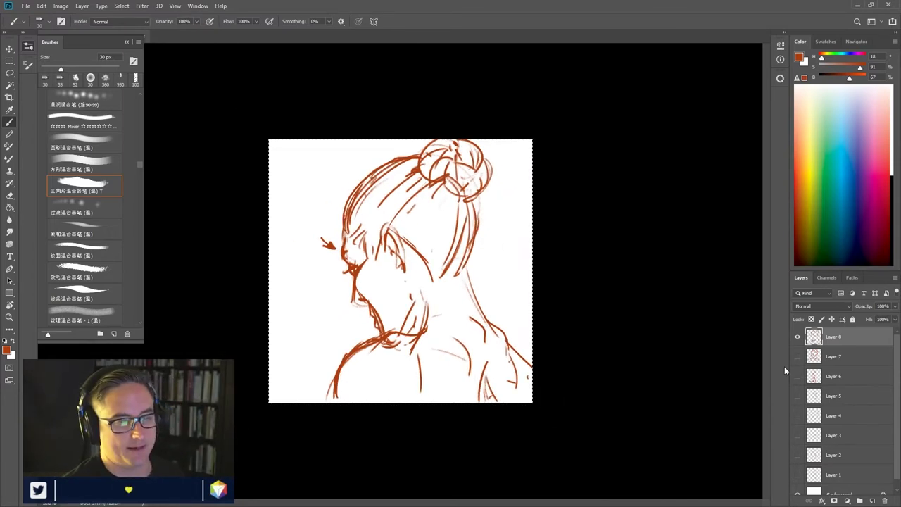
{"action": "key", "text": "ctrl+plus"}
{"action": "key", "text": "ctrl+a"}
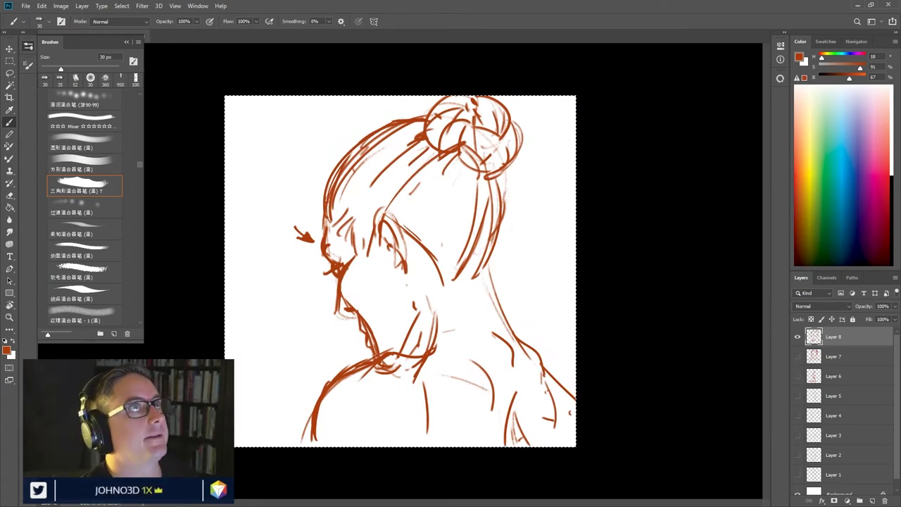
{"action": "key", "text": "ctrl+d"}
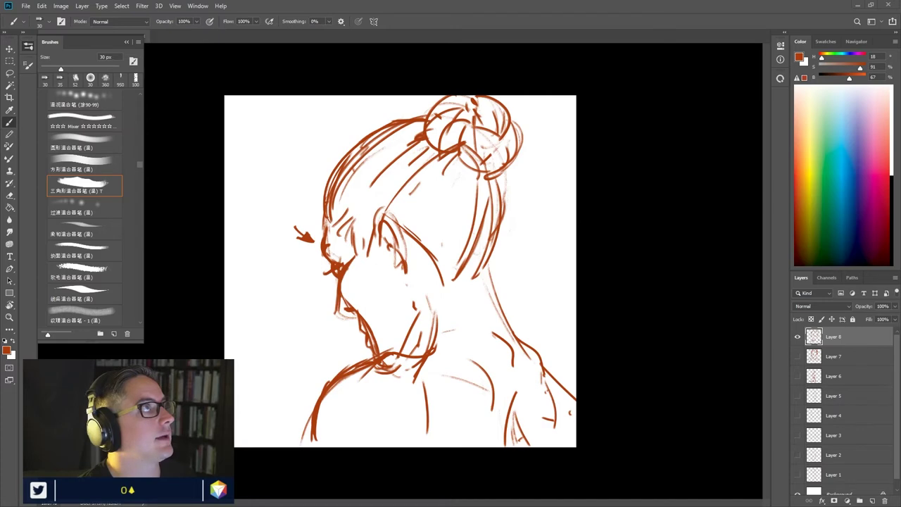
- Copy the kneeling model's reference photo from the browser, paste it over the head sketch, and resize and position it within the canvas
{"action": "key", "text": "alt+Tab"}
{"action": "left_click_drag", "start_coordinate": [647, 87], "coordinate": [616, 0]}
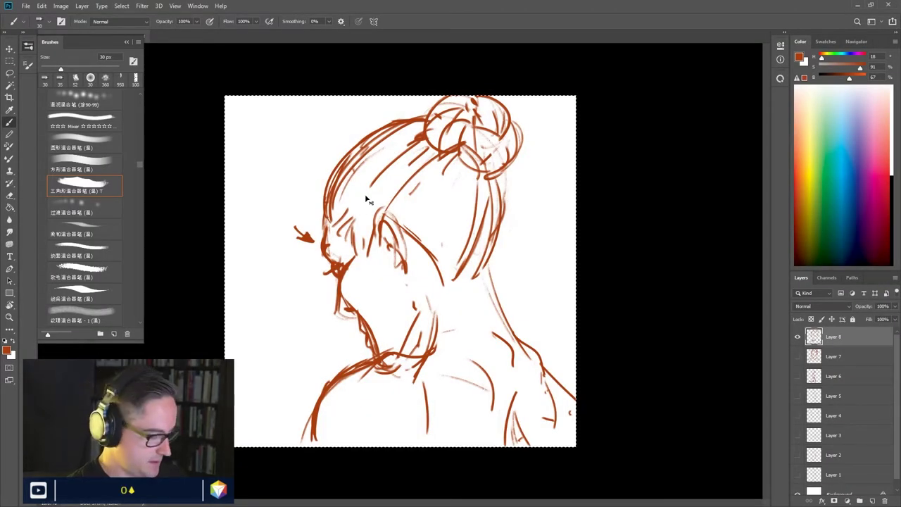
{"action": "key", "text": "ctrl+v"}
{"action": "key", "text": "ctrl+t"}
{"action": "left_click_drag", "start_coordinate": [426, 235], "coordinate": [609, 44]}
{"action": "left_click_drag", "start_coordinate": [477, 158], "coordinate": [413, 277]}
{"action": "key", "text": "Return"}
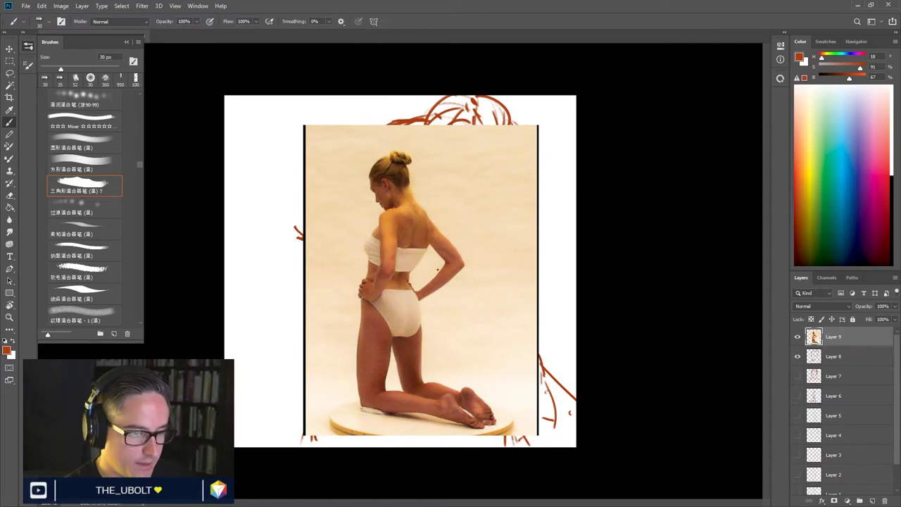
- Add a new layer above the photo and set the brush color to crimson, H 350, S 86, B 85
{"action": "left_click", "coordinate": [872, 501]}
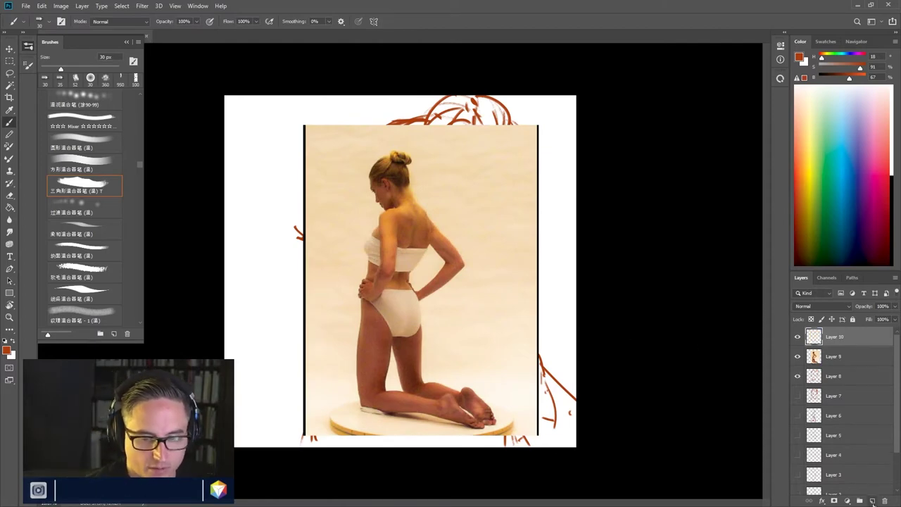
{"action": "left_click", "coordinate": [889, 198]}
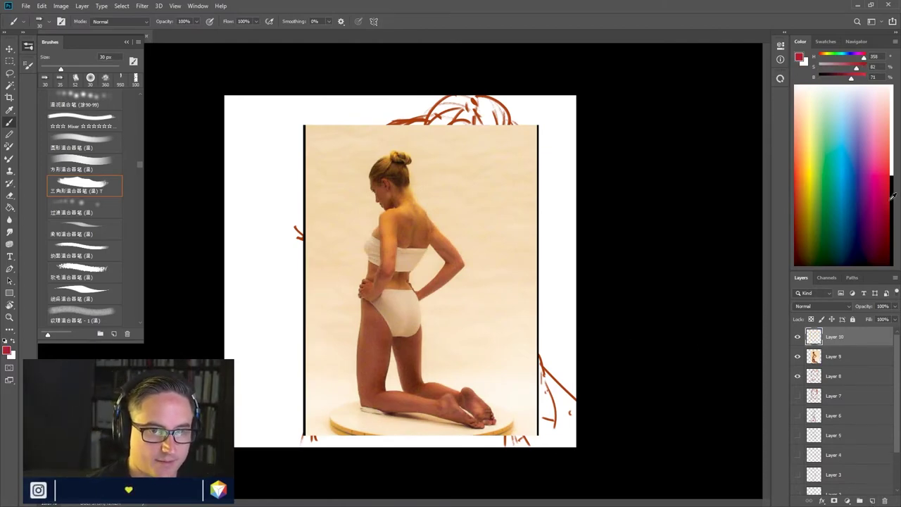
{"action": "left_click_drag", "start_coordinate": [889, 198], "coordinate": [887, 177]}
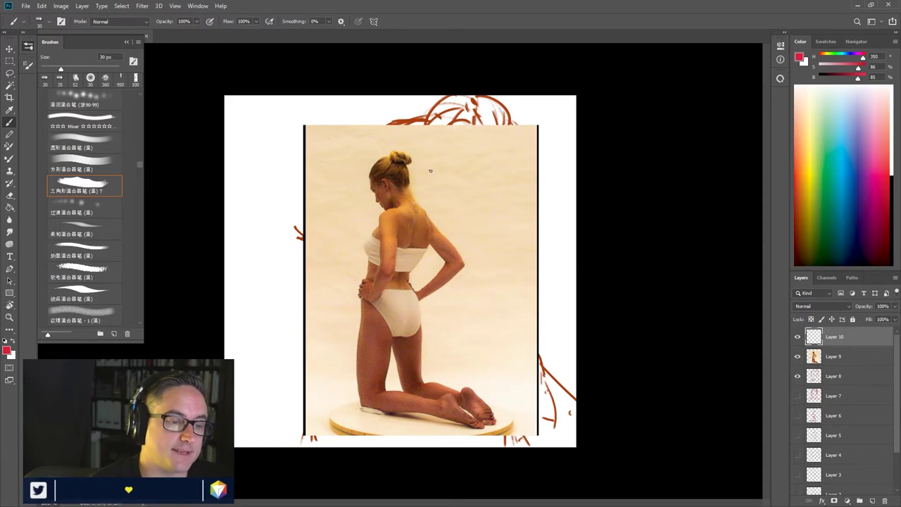
- Outline the negative space around the kneeling figure as four separate shapes, following the silhouette and the photo's edges
{"action": "mouse_move", "coordinate": [399, 129]}
{"action": "left_mouse_down"}
{"action": "mouse_move", "coordinate": [413, 156]}
{"action": "mouse_move", "coordinate": [420, 198]}
{"action": "mouse_move", "coordinate": [470, 263]}
{"action": "mouse_move", "coordinate": [528, 267]}
{"action": "left_mouse_up"}
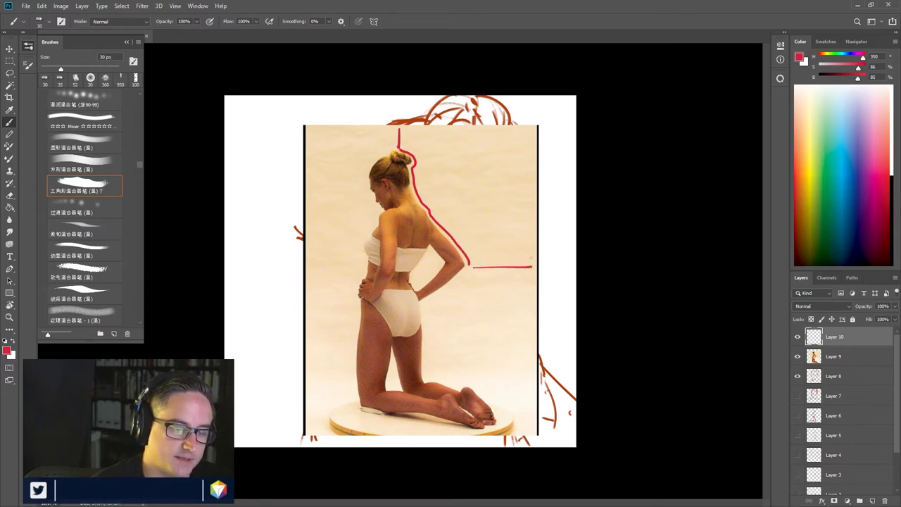
{"action": "mouse_move", "coordinate": [399, 129]}
{"action": "left_mouse_down"}
{"action": "mouse_move", "coordinate": [530, 134]}
{"action": "mouse_move", "coordinate": [531, 265]}
{"action": "left_mouse_up"}
{"action": "mouse_move", "coordinate": [468, 270]}
{"action": "left_mouse_down"}
{"action": "mouse_move", "coordinate": [427, 304]}
{"action": "mouse_move", "coordinate": [429, 373]}
{"action": "mouse_move", "coordinate": [455, 385]}
{"action": "mouse_move", "coordinate": [470, 380]}
{"action": "mouse_move", "coordinate": [527, 414]}
{"action": "left_mouse_up"}
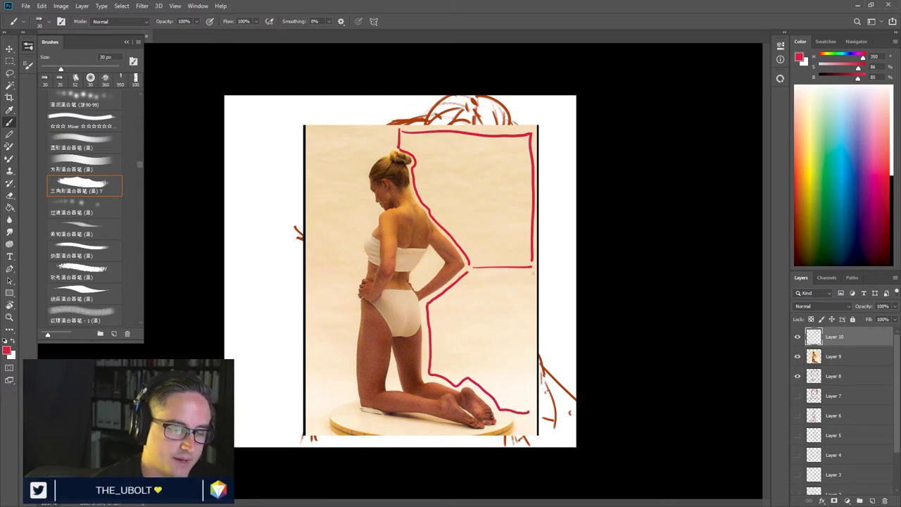
{"action": "left_click_drag", "start_coordinate": [532, 270], "coordinate": [530, 414]}
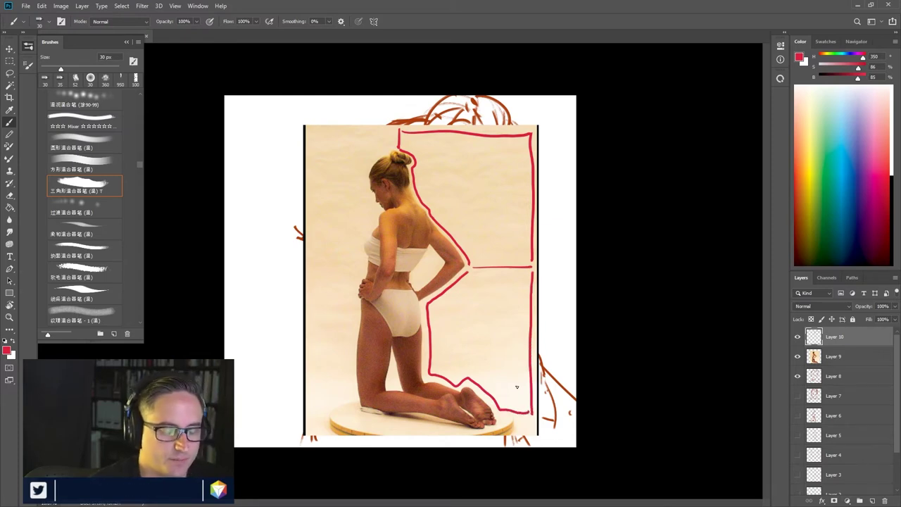
{"action": "mouse_move", "coordinate": [312, 263]}
{"action": "left_mouse_down"}
{"action": "mouse_move", "coordinate": [361, 264]}
{"action": "mouse_move", "coordinate": [363, 274]}
{"action": "mouse_move", "coordinate": [354, 293]}
{"action": "mouse_move", "coordinate": [352, 398]}
{"action": "mouse_move", "coordinate": [312, 416]}
{"action": "mouse_move", "coordinate": [310, 278]}
{"action": "mouse_move", "coordinate": [311, 415]}
{"action": "left_mouse_up"}
{"action": "mouse_move", "coordinate": [310, 265]}
{"action": "left_mouse_down"}
{"action": "mouse_move", "coordinate": [311, 140]}
{"action": "mouse_move", "coordinate": [390, 129]}
{"action": "mouse_move", "coordinate": [392, 145]}
{"action": "mouse_move", "coordinate": [366, 172]}
{"action": "mouse_move", "coordinate": [376, 214]}
{"action": "mouse_move", "coordinate": [363, 261]}
{"action": "mouse_move", "coordinate": [308, 259]}
{"action": "left_mouse_up"}
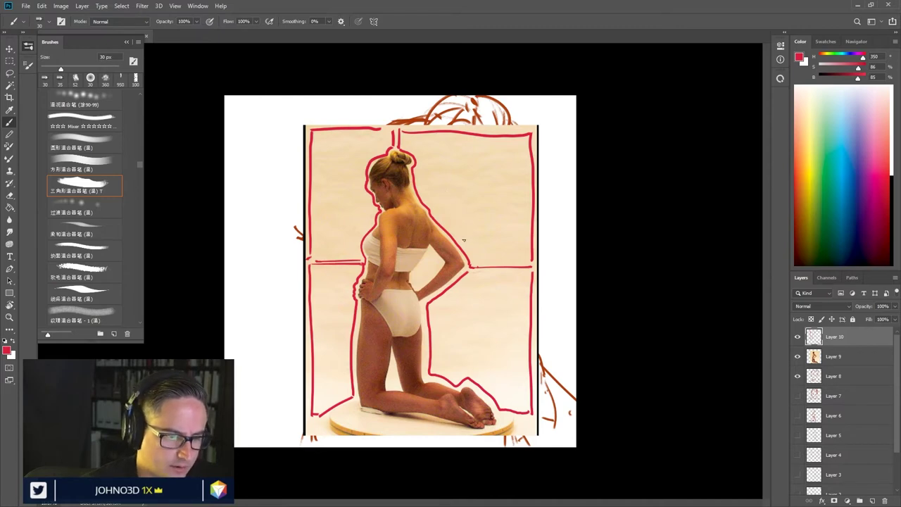
- Draw a vertical guide with an angle mark above the elbow, an arrow toward the shoulder, and a separate curve beside them
{"action": "left_click_drag", "start_coordinate": [470, 266], "coordinate": [471, 155]}
{"action": "mouse_move", "coordinate": [448, 227]}
{"action": "left_mouse_down"}
{"action": "mouse_move", "coordinate": [473, 219]}
{"action": "mouse_move", "coordinate": [457, 208]}
{"action": "left_mouse_up"}
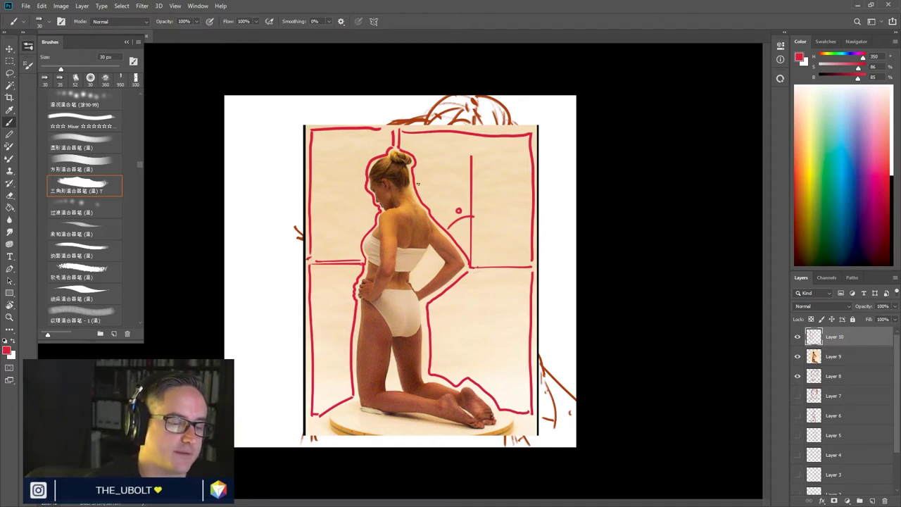
{"action": "left_click_drag", "start_coordinate": [443, 199], "coordinate": [437, 202]}
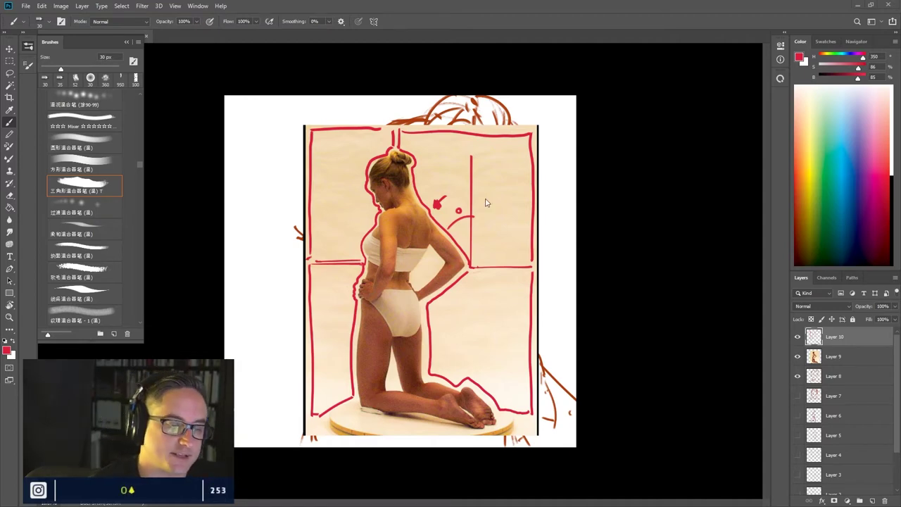
{"action": "left_click_drag", "start_coordinate": [518, 228], "coordinate": [493, 178]}
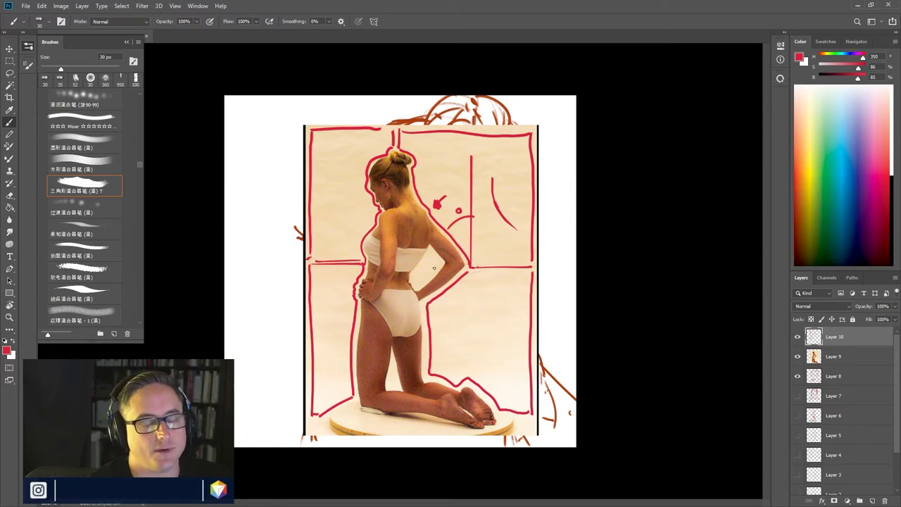
- Reduce the brush to 15 px and try short contour marks over the shoulder blade, undoing the marks
{"action": "key", "text": "bracketleft"}
{"action": "key", "text": "bracketleft"}
{"action": "left_click_drag", "start_coordinate": [417, 216], "coordinate": [425, 209]}
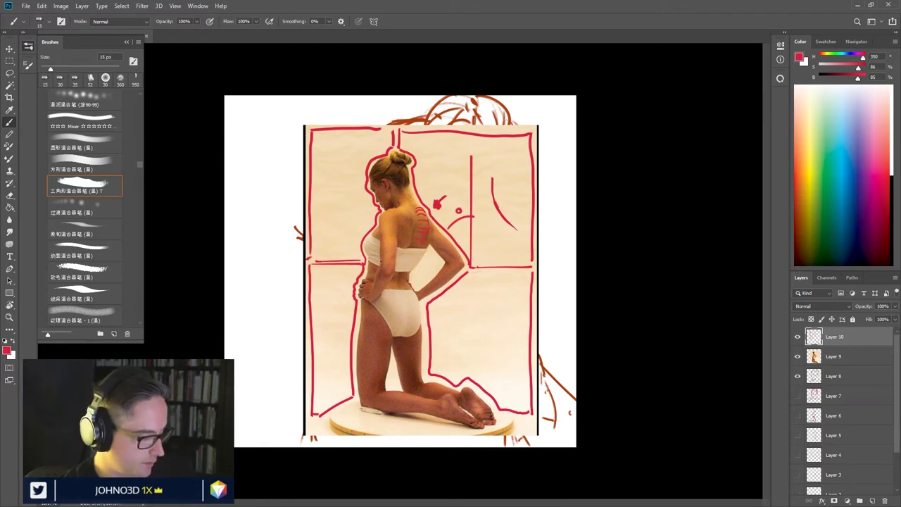
{"action": "key", "text": "ctrl+z"}
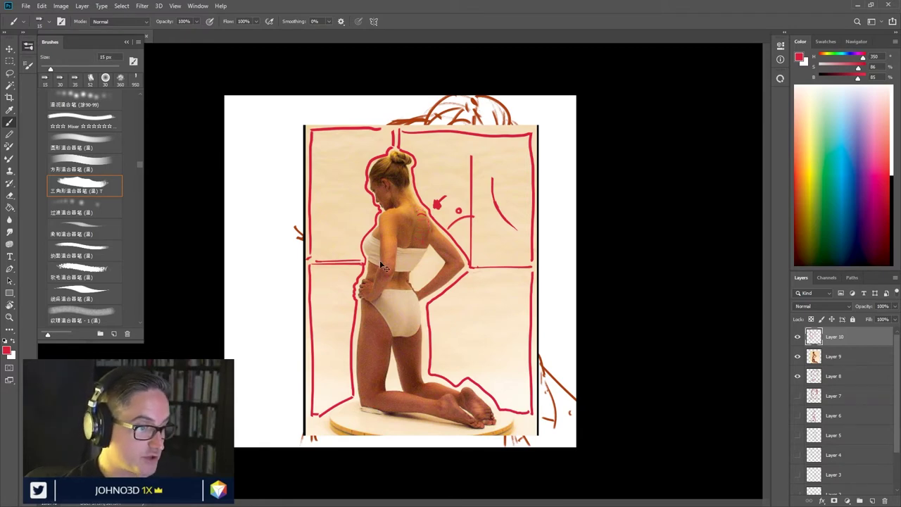
{"action": "key", "text": "ctrl+z"}
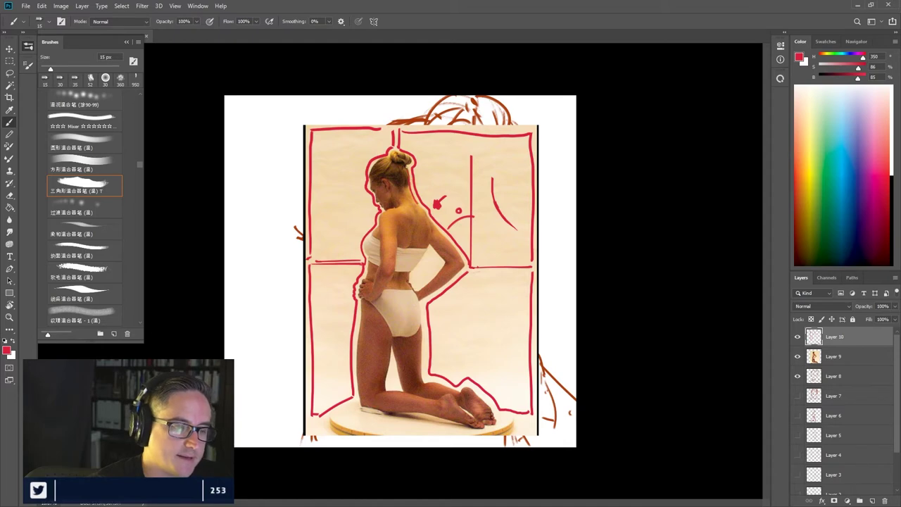
- Add thin parallel strokes outside the outline, following the back of the neck and the bun
{"action": "left_click_drag", "start_coordinate": [428, 199], "coordinate": [419, 173]}
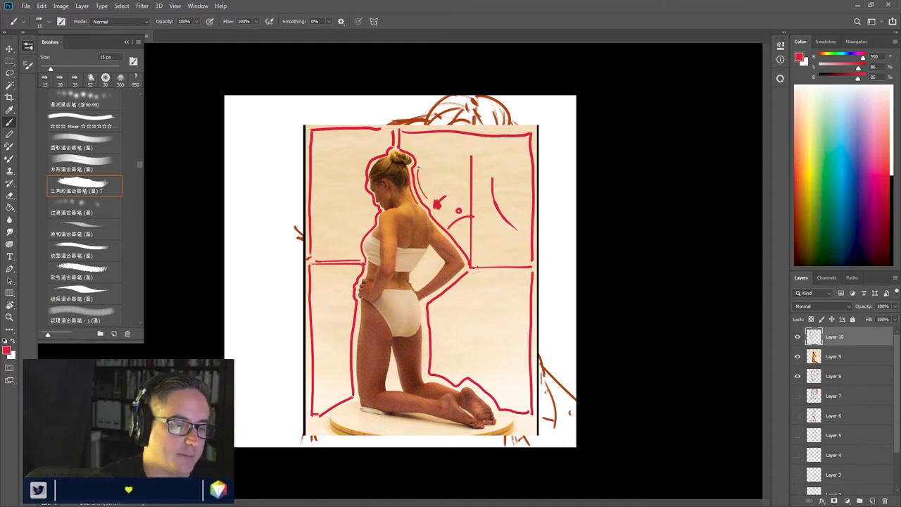
{"action": "mouse_move", "coordinate": [406, 153]}
{"action": "left_mouse_down"}
{"action": "mouse_move", "coordinate": [416, 147]}
{"action": "mouse_move", "coordinate": [419, 166]}
{"action": "left_mouse_up"}
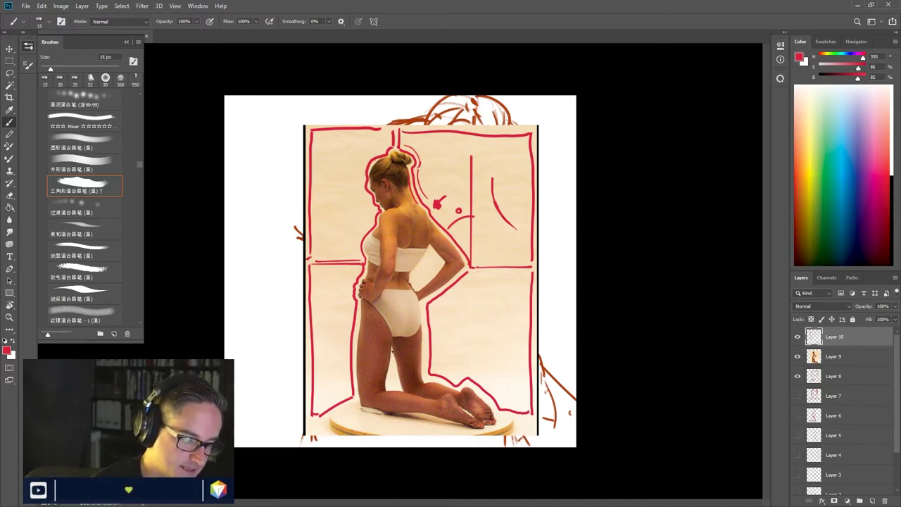
- Outline the enclosed gaps between the thighs and between the bent arm and the torso
{"action": "left_click_drag", "start_coordinate": [399, 381], "coordinate": [402, 388]}
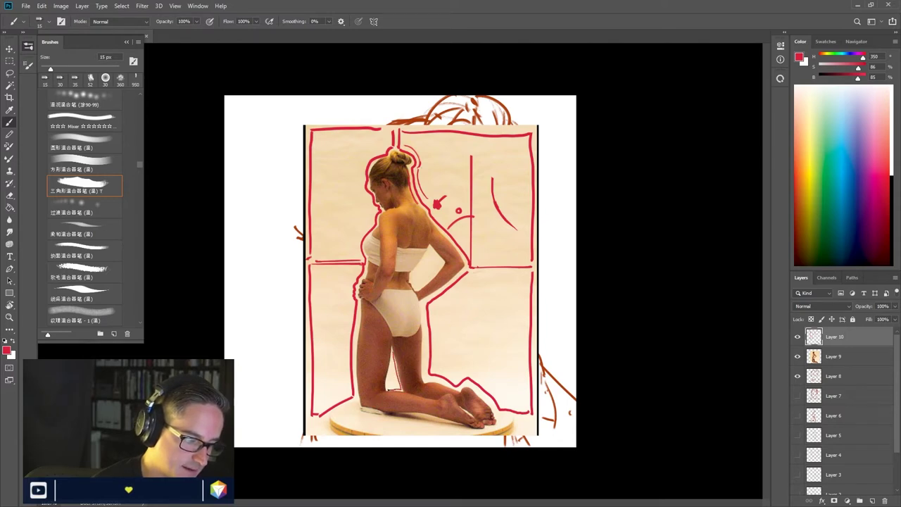
{"action": "left_click_drag", "start_coordinate": [388, 376], "coordinate": [393, 352]}
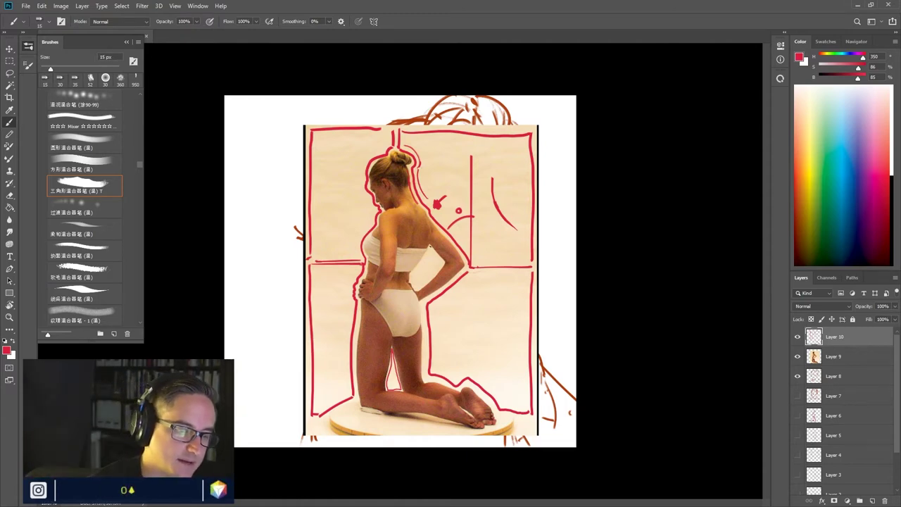
{"action": "left_click_drag", "start_coordinate": [435, 272], "coordinate": [420, 287]}
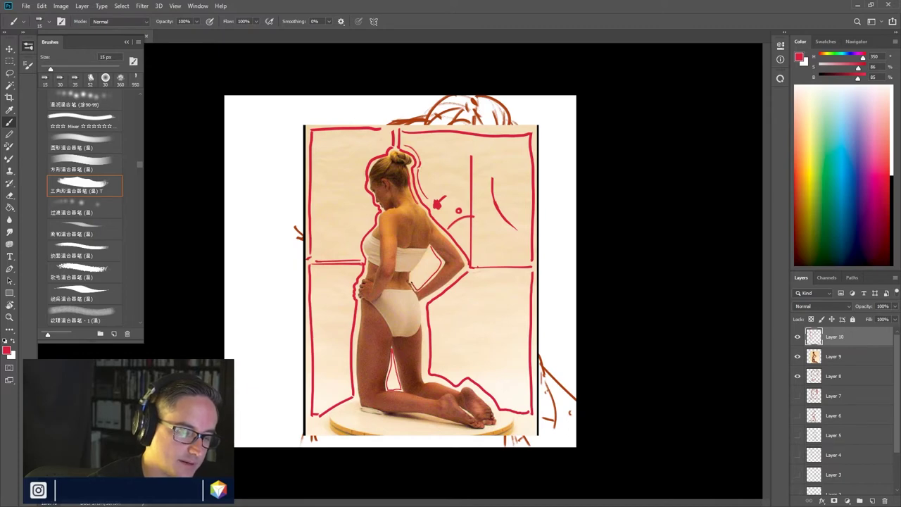
{"action": "mouse_move", "coordinate": [419, 269]}
{"action": "left_mouse_down"}
{"action": "mouse_move", "coordinate": [430, 250]}
{"action": "mouse_move", "coordinate": [416, 268]}
{"action": "left_mouse_up"}
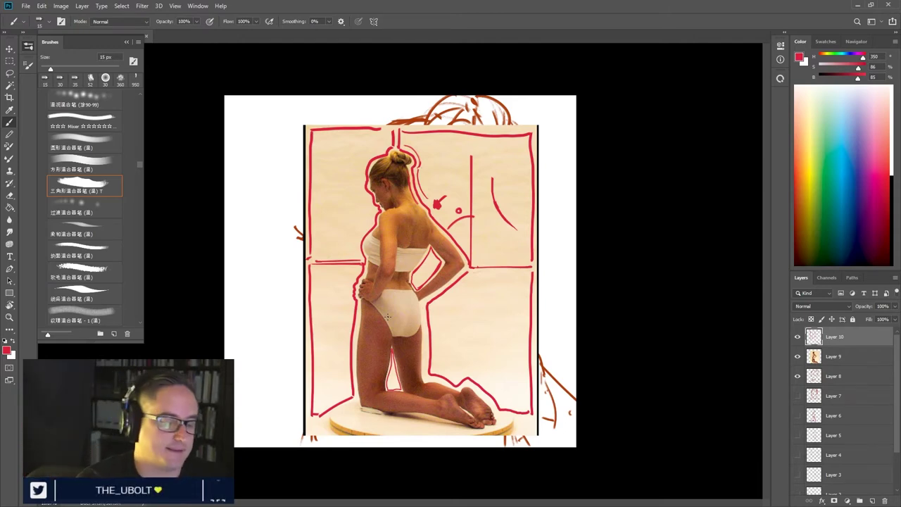
- Sketch a small branching contour study in the blank margin beside the photo, refining it with a 9 px brush and adding an X
{"action": "left_click_drag", "start_coordinate": [253, 300], "coordinate": [269, 316]}
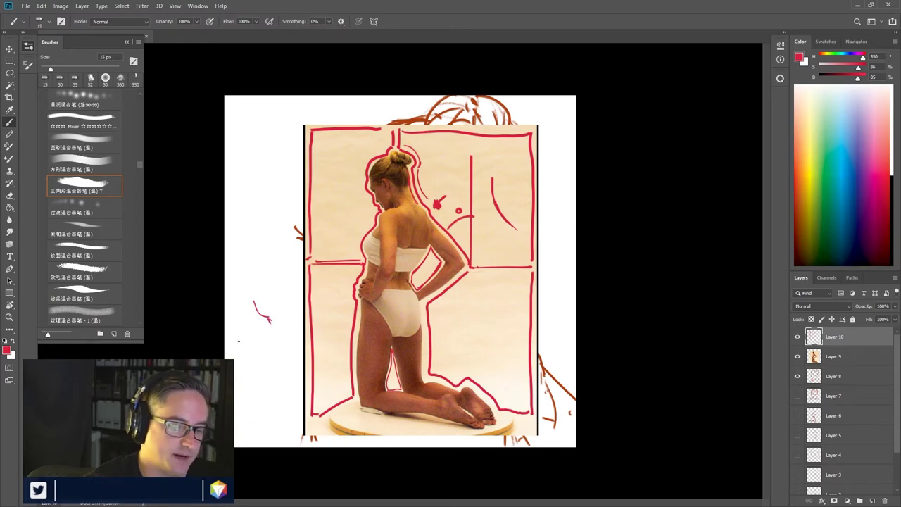
{"action": "mouse_move", "coordinate": [277, 305]}
{"action": "left_mouse_down"}
{"action": "mouse_move", "coordinate": [285, 318]}
{"action": "mouse_move", "coordinate": [276, 297]}
{"action": "left_mouse_up"}
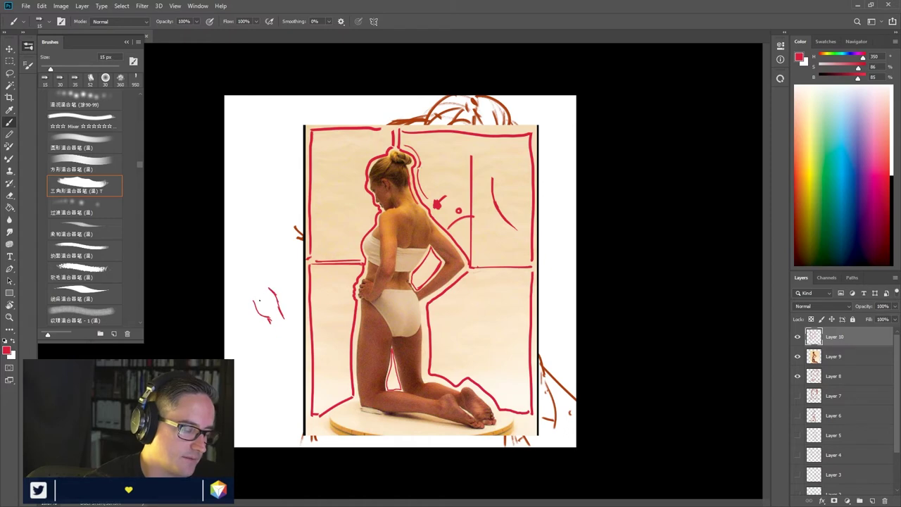
{"action": "mouse_move", "coordinate": [258, 268]}
{"action": "left_mouse_down"}
{"action": "mouse_move", "coordinate": [263, 296]}
{"action": "mouse_move", "coordinate": [245, 320]}
{"action": "left_mouse_up"}
{"action": "key", "text": "bracketleft"}
{"action": "key", "text": "bracketleft"}
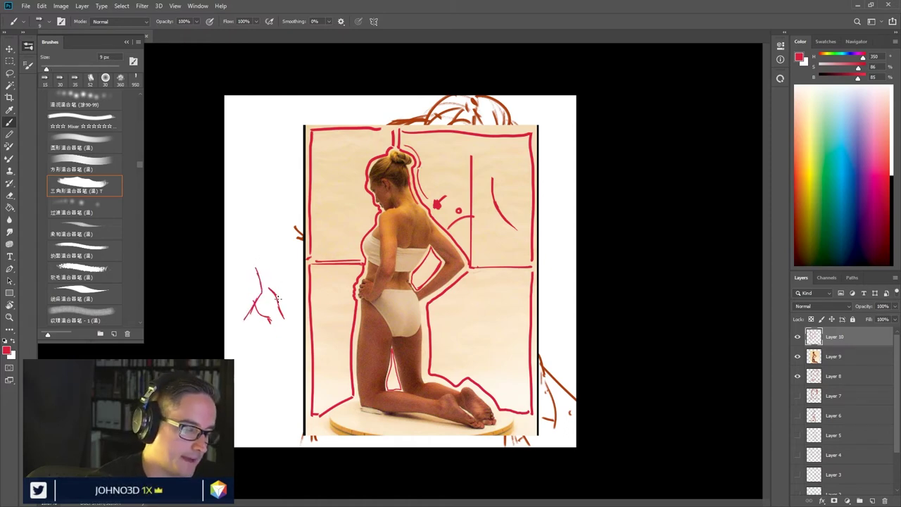
{"action": "left_click_drag", "start_coordinate": [276, 294], "coordinate": [260, 264]}
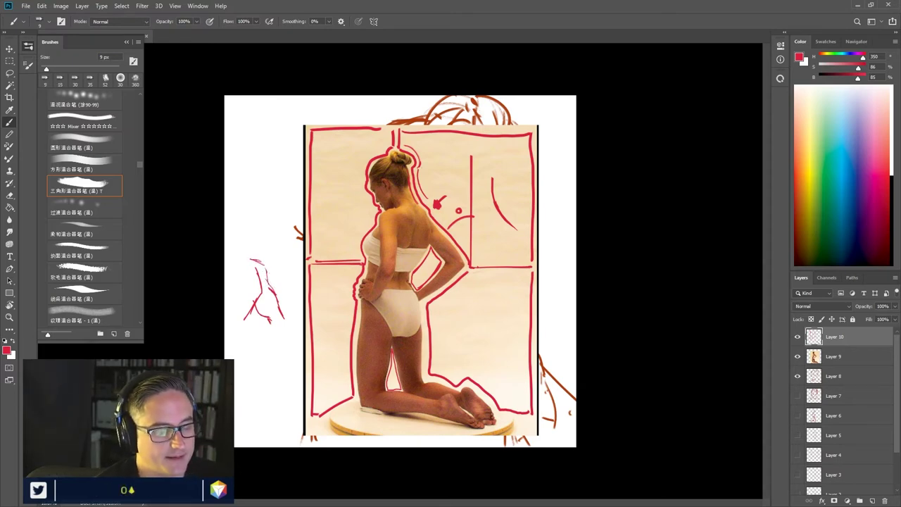
{"action": "mouse_move", "coordinate": [276, 262]}
{"action": "left_mouse_down"}
{"action": "mouse_move", "coordinate": [285, 274]}
{"action": "mouse_move", "coordinate": [276, 274]}
{"action": "left_mouse_up"}
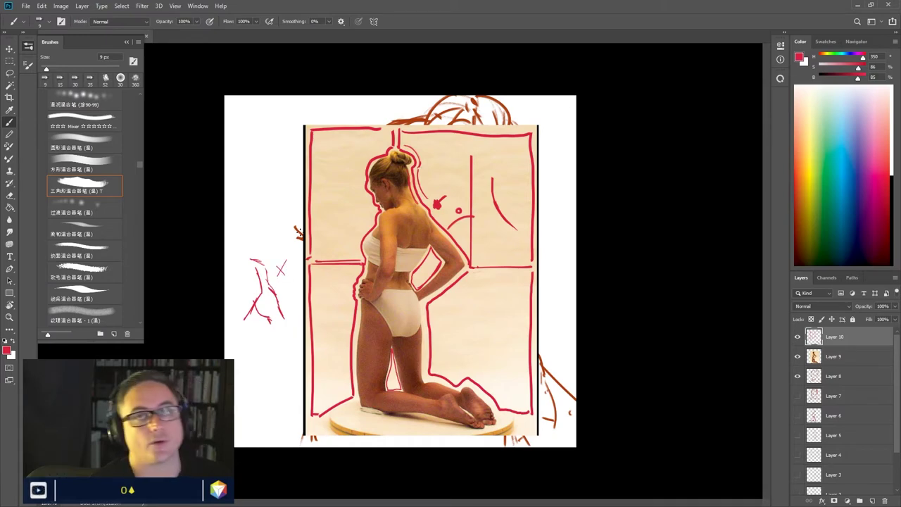
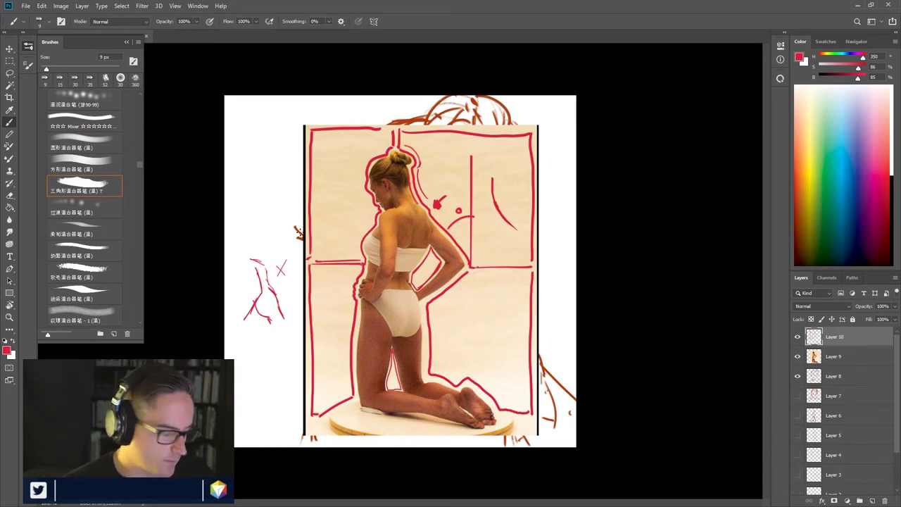
- Delete Layer 10 with the red annotations and Layer 9 with the reference photo, and swap the visible head study for a new blank layer
{"action": "key", "text": "ctrl+a"}
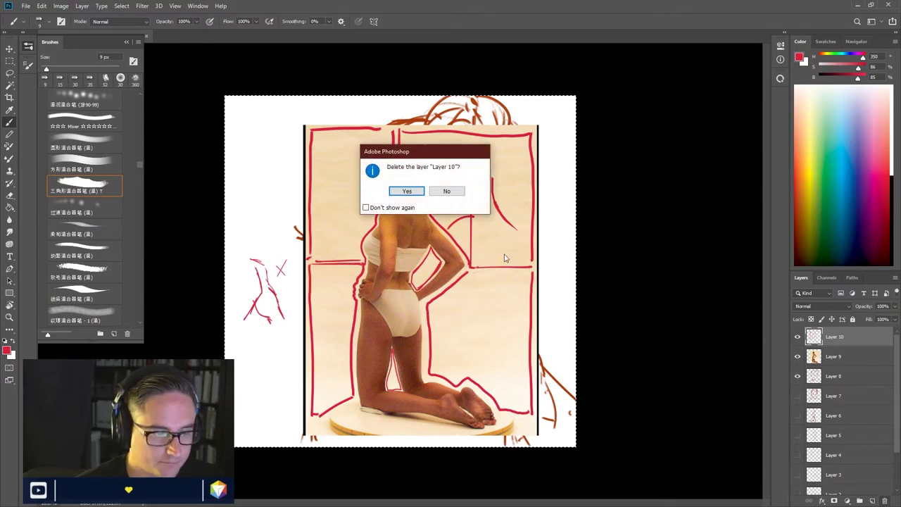
{"action": "left_click", "coordinate": [406, 191]}
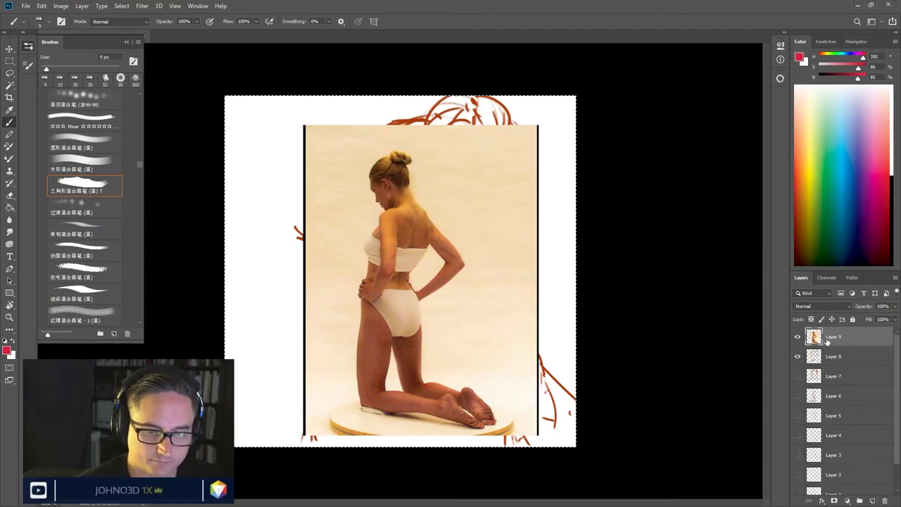
{"action": "left_click", "coordinate": [883, 500]}
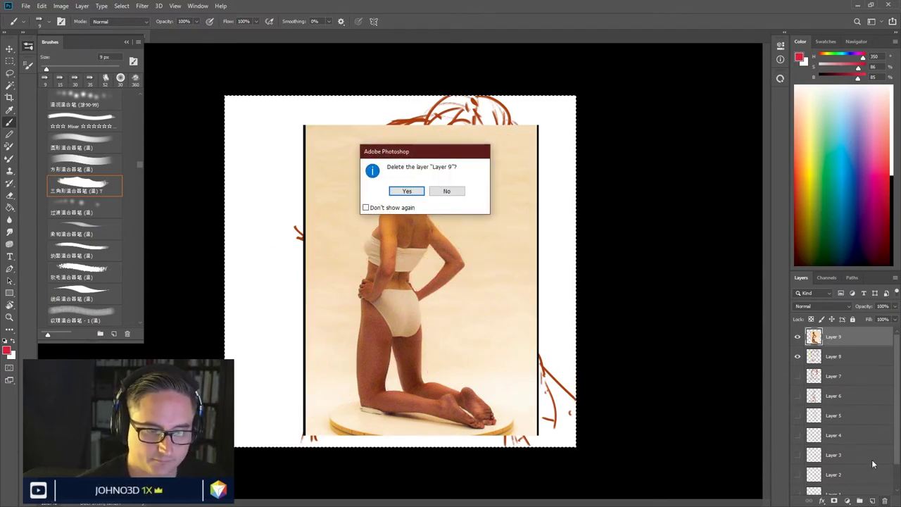
{"action": "left_click", "coordinate": [406, 191]}
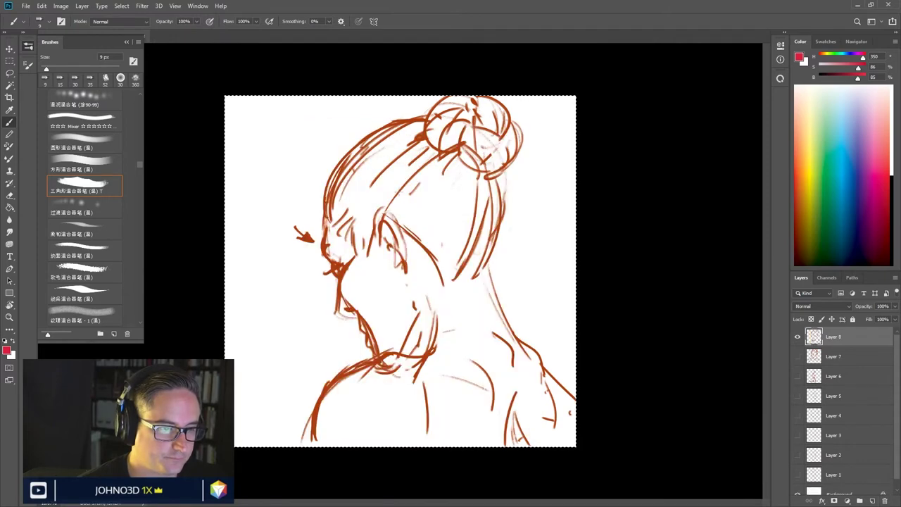
{"action": "left_click", "coordinate": [798, 341]}
{"action": "left_click", "coordinate": [872, 500]}
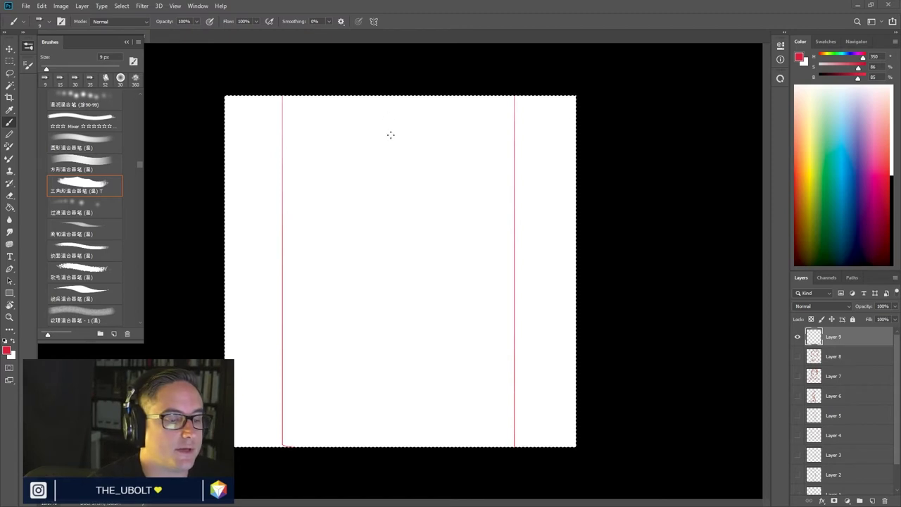
- Sketch the negative-space contour behind the figure with thin red lines, from head and back around the bent elbow to the thigh
{"action": "key", "text": "ctrl+a"}
{"action": "left_click_drag", "start_coordinate": [373, 107], "coordinate": [371, 141]}
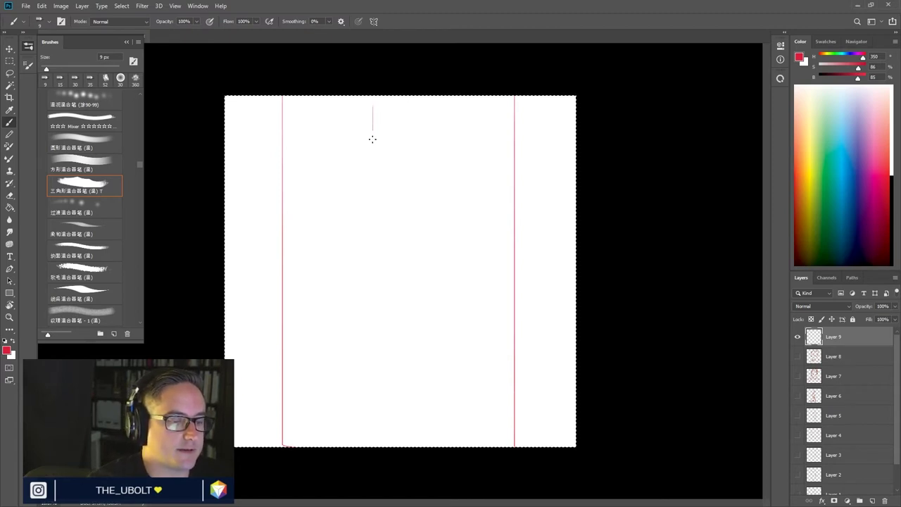
{"action": "left_click_drag", "start_coordinate": [373, 105], "coordinate": [372, 138]}
{"action": "mouse_move", "coordinate": [370, 103]}
{"action": "left_mouse_down"}
{"action": "mouse_move", "coordinate": [393, 155]}
{"action": "mouse_move", "coordinate": [391, 184]}
{"action": "mouse_move", "coordinate": [416, 220]}
{"action": "mouse_move", "coordinate": [438, 238]}
{"action": "mouse_move", "coordinate": [511, 261]}
{"action": "mouse_move", "coordinate": [464, 263]}
{"action": "mouse_move", "coordinate": [435, 283]}
{"action": "mouse_move", "coordinate": [416, 304]}
{"action": "mouse_move", "coordinate": [424, 350]}
{"action": "left_mouse_up"}
{"action": "left_click_drag", "start_coordinate": [414, 317], "coordinate": [422, 400]}
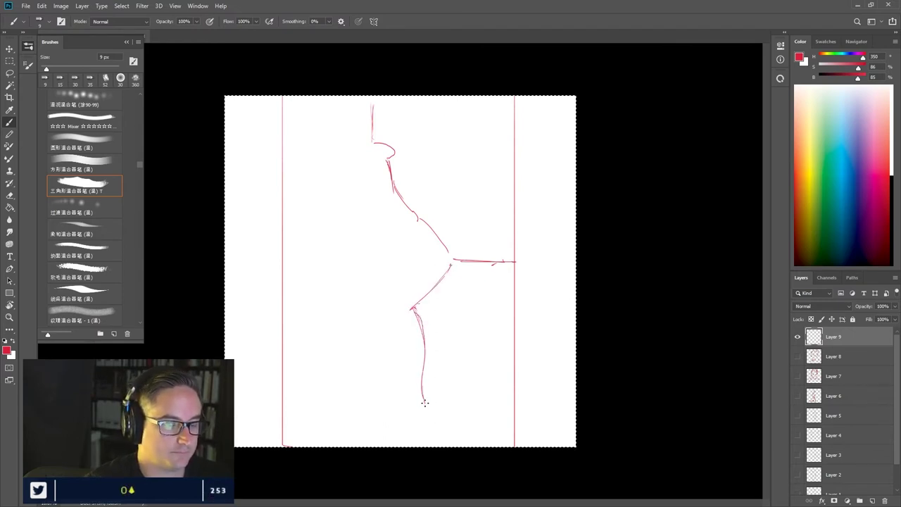
- Sketch the contours of the feet and lower legs, the triangular gap between the thighs, and short support marks below the knee
{"action": "mouse_move", "coordinate": [425, 405]}
{"action": "left_mouse_down"}
{"action": "mouse_move", "coordinate": [472, 409]}
{"action": "mouse_move", "coordinate": [488, 397]}
{"action": "mouse_move", "coordinate": [515, 423]}
{"action": "mouse_move", "coordinate": [489, 398]}
{"action": "mouse_move", "coordinate": [486, 423]}
{"action": "left_mouse_up"}
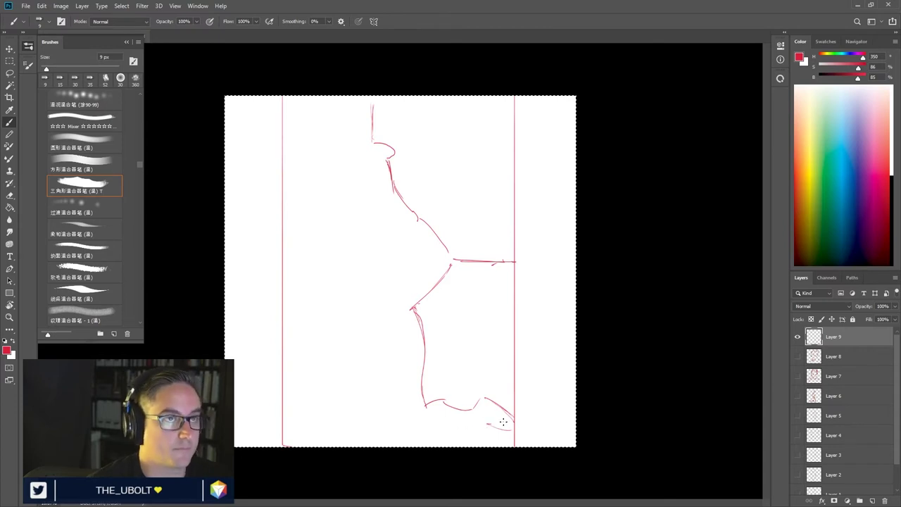
{"action": "mouse_move", "coordinate": [497, 428]}
{"action": "left_mouse_down"}
{"action": "mouse_move", "coordinate": [474, 419]}
{"action": "mouse_move", "coordinate": [495, 429]}
{"action": "left_mouse_up"}
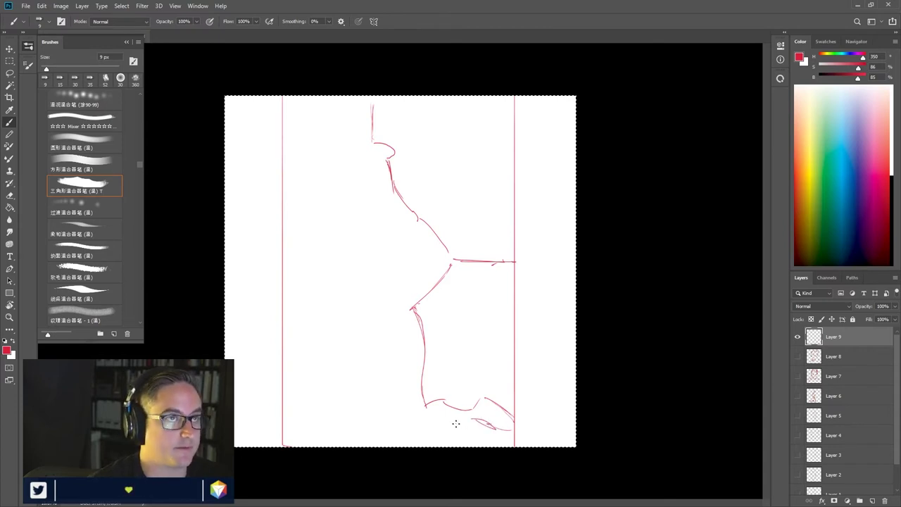
{"action": "mouse_move", "coordinate": [497, 439]}
{"action": "left_mouse_down"}
{"action": "mouse_move", "coordinate": [455, 426]}
{"action": "mouse_move", "coordinate": [372, 428]}
{"action": "mouse_move", "coordinate": [478, 439]}
{"action": "left_mouse_up"}
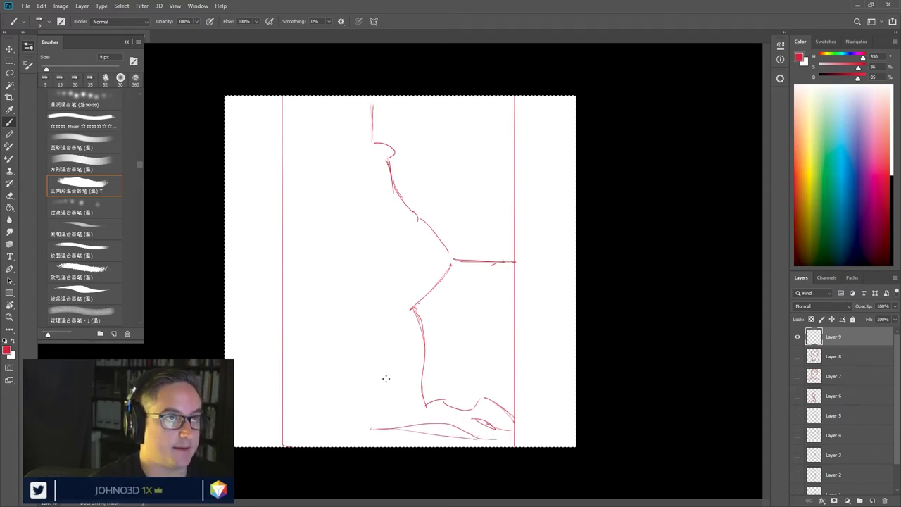
{"action": "mouse_move", "coordinate": [396, 376]}
{"action": "left_mouse_down"}
{"action": "mouse_move", "coordinate": [400, 402]}
{"action": "mouse_move", "coordinate": [392, 344]}
{"action": "left_mouse_up"}
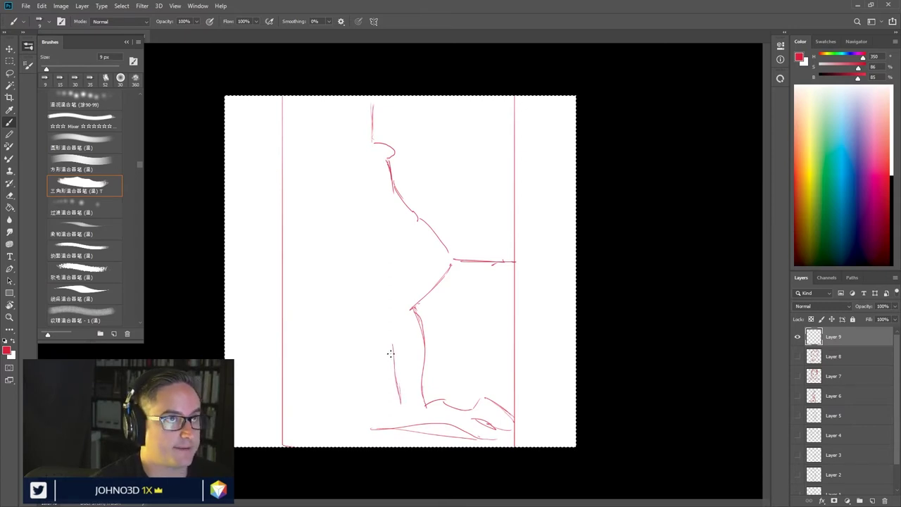
{"action": "mouse_move", "coordinate": [391, 345]}
{"action": "left_mouse_down"}
{"action": "mouse_move", "coordinate": [379, 391]}
{"action": "mouse_move", "coordinate": [401, 401]}
{"action": "left_mouse_up"}
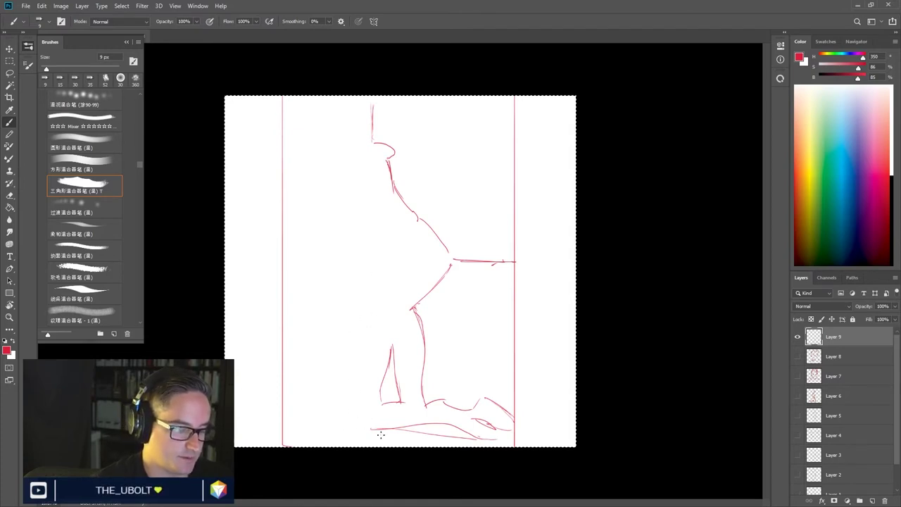
{"action": "left_click_drag", "start_coordinate": [383, 427], "coordinate": [386, 446]}
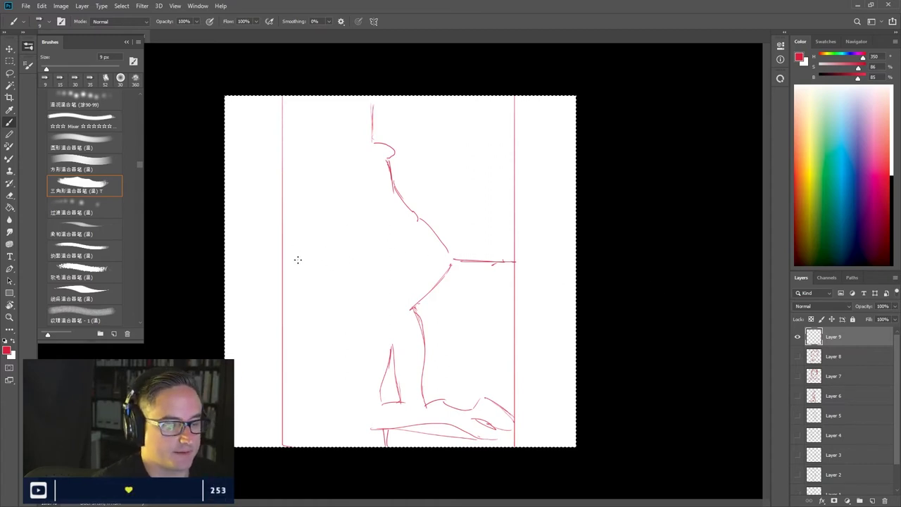
- Complete the thin outline with the figure's front and face profile, the upper frame edge, and the gap inside the bent arm
{"action": "mouse_move", "coordinate": [293, 261]}
{"action": "left_mouse_down"}
{"action": "mouse_move", "coordinate": [339, 262]}
{"action": "mouse_move", "coordinate": [336, 384]}
{"action": "mouse_move", "coordinate": [344, 418]}
{"action": "left_mouse_up"}
{"action": "mouse_move", "coordinate": [335, 387]}
{"action": "left_mouse_down"}
{"action": "mouse_move", "coordinate": [347, 421]}
{"action": "mouse_move", "coordinate": [356, 403]}
{"action": "mouse_move", "coordinate": [371, 426]}
{"action": "left_mouse_up"}
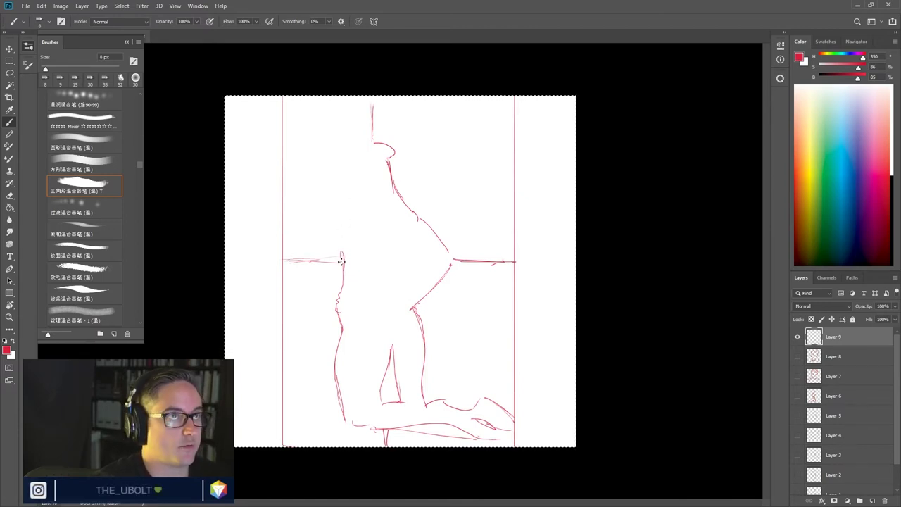
{"action": "mouse_move", "coordinate": [341, 259]}
{"action": "left_mouse_down"}
{"action": "mouse_move", "coordinate": [334, 235]}
{"action": "mouse_move", "coordinate": [356, 209]}
{"action": "mouse_move", "coordinate": [349, 163]}
{"action": "mouse_move", "coordinate": [373, 137]}
{"action": "mouse_move", "coordinate": [371, 99]}
{"action": "left_mouse_up"}
{"action": "left_click_drag", "start_coordinate": [283, 101], "coordinate": [373, 99]}
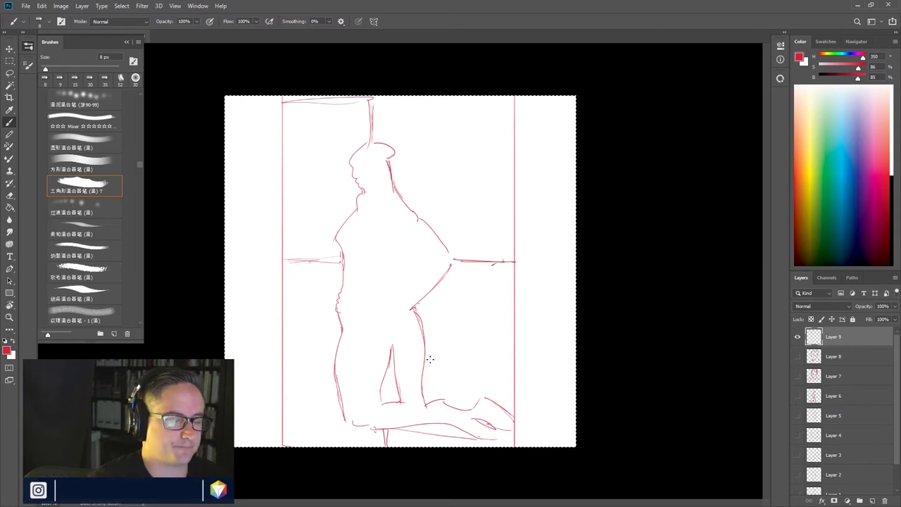
{"action": "mouse_move", "coordinate": [413, 238]}
{"action": "left_mouse_down"}
{"action": "mouse_move", "coordinate": [432, 257]}
{"action": "mouse_move", "coordinate": [415, 242]}
{"action": "mouse_move", "coordinate": [428, 265]}
{"action": "mouse_move", "coordinate": [432, 257]}
{"action": "mouse_move", "coordinate": [407, 293]}
{"action": "mouse_move", "coordinate": [419, 282]}
{"action": "mouse_move", "coordinate": [407, 282]}
{"action": "mouse_move", "coordinate": [411, 294]}
{"action": "mouse_move", "coordinate": [396, 274]}
{"action": "mouse_move", "coordinate": [410, 240]}
{"action": "mouse_move", "coordinate": [404, 287]}
{"action": "left_mouse_up"}
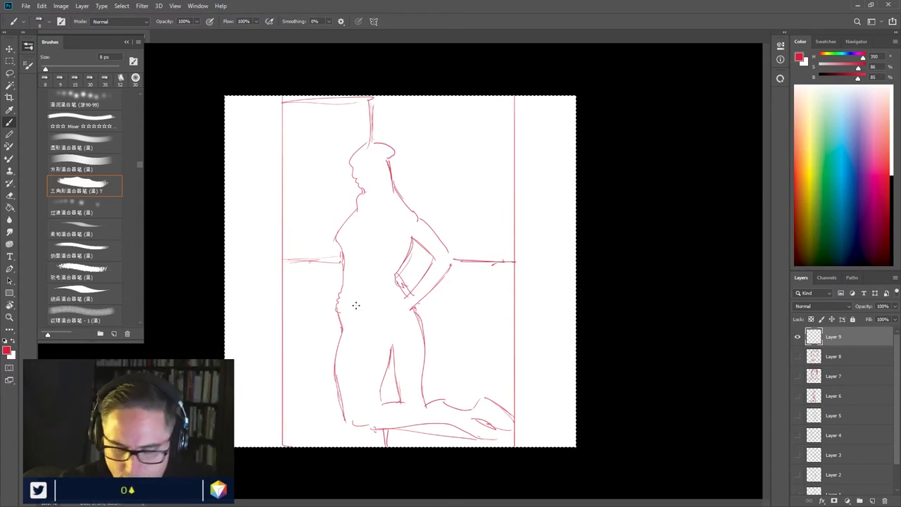
- Enlarge the brush to 30 px and retrace the negative shapes around the figure and inside the bent arm with heavy lines
{"action": "right_click", "coordinate": [306, 244], "text": "alt"}
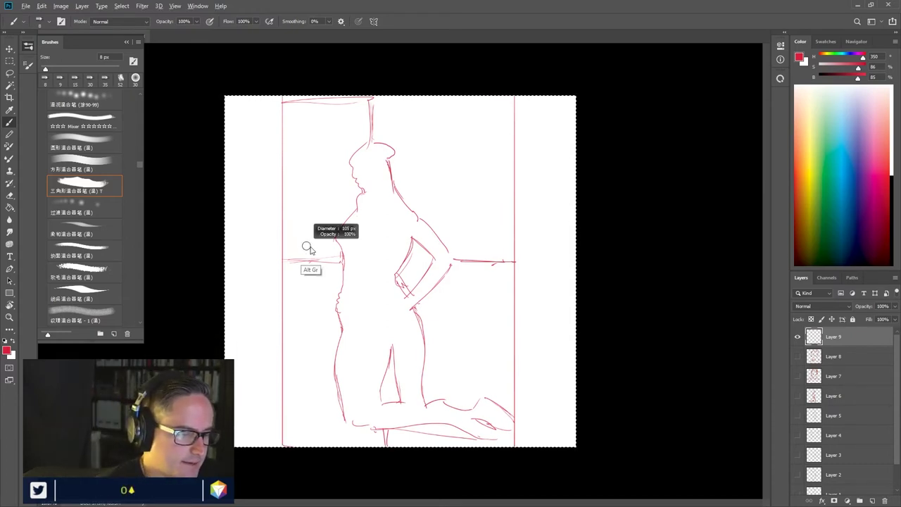
{"action": "mouse_move", "coordinate": [280, 260]}
{"action": "left_mouse_down"}
{"action": "mouse_move", "coordinate": [343, 259]}
{"action": "mouse_move", "coordinate": [334, 239]}
{"action": "mouse_move", "coordinate": [359, 206]}
{"action": "mouse_move", "coordinate": [361, 185]}
{"action": "mouse_move", "coordinate": [362, 194]}
{"action": "mouse_move", "coordinate": [350, 163]}
{"action": "mouse_move", "coordinate": [369, 140]}
{"action": "mouse_move", "coordinate": [370, 101]}
{"action": "mouse_move", "coordinate": [284, 103]}
{"action": "mouse_move", "coordinate": [283, 247]}
{"action": "left_mouse_up"}
{"action": "mouse_move", "coordinate": [375, 100]}
{"action": "left_mouse_down"}
{"action": "mouse_move", "coordinate": [374, 147]}
{"action": "mouse_move", "coordinate": [395, 153]}
{"action": "mouse_move", "coordinate": [395, 191]}
{"action": "mouse_move", "coordinate": [452, 255]}
{"action": "mouse_move", "coordinate": [514, 261]}
{"action": "mouse_move", "coordinate": [510, 99]}
{"action": "mouse_move", "coordinate": [458, 100]}
{"action": "mouse_move", "coordinate": [516, 102]}
{"action": "left_mouse_up"}
{"action": "mouse_move", "coordinate": [281, 259]}
{"action": "left_mouse_down"}
{"action": "mouse_move", "coordinate": [347, 258]}
{"action": "mouse_move", "coordinate": [335, 384]}
{"action": "mouse_move", "coordinate": [347, 423]}
{"action": "mouse_move", "coordinate": [386, 427]}
{"action": "mouse_move", "coordinate": [386, 447]}
{"action": "mouse_move", "coordinate": [274, 445]}
{"action": "mouse_move", "coordinate": [285, 261]}
{"action": "mouse_move", "coordinate": [284, 354]}
{"action": "left_mouse_up"}
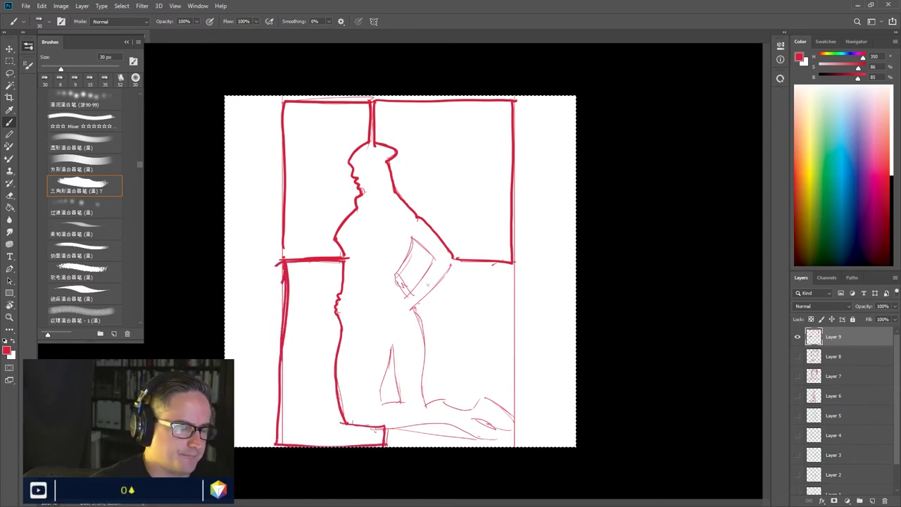
{"action": "mouse_move", "coordinate": [397, 273]}
{"action": "left_mouse_down"}
{"action": "mouse_move", "coordinate": [408, 295]}
{"action": "mouse_move", "coordinate": [432, 261]}
{"action": "mouse_move", "coordinate": [410, 238]}
{"action": "mouse_move", "coordinate": [397, 275]}
{"action": "left_mouse_up"}
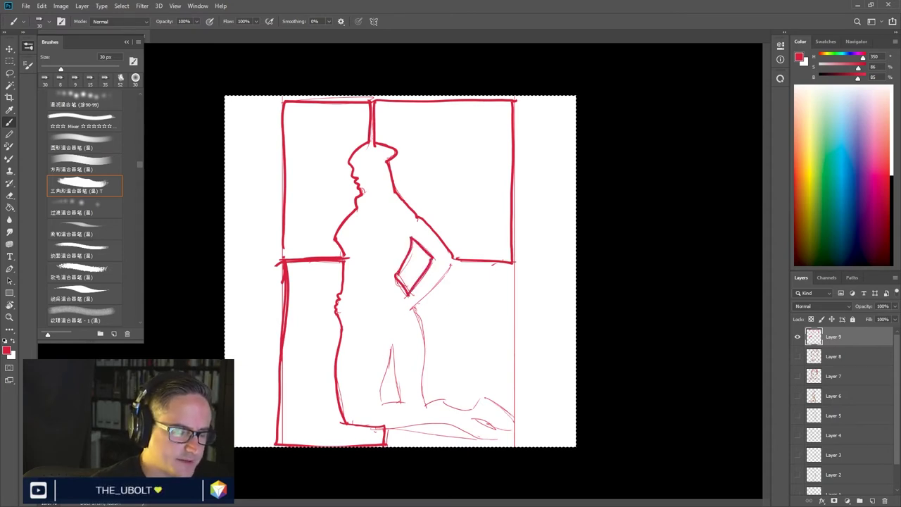
{"action": "left_click_drag", "start_coordinate": [455, 261], "coordinate": [529, 267]}
{"action": "mouse_move", "coordinate": [455, 262]}
{"action": "left_mouse_down"}
{"action": "mouse_move", "coordinate": [417, 301]}
{"action": "mouse_move", "coordinate": [423, 402]}
{"action": "mouse_move", "coordinate": [489, 398]}
{"action": "mouse_move", "coordinate": [520, 313]}
{"action": "mouse_move", "coordinate": [517, 271]}
{"action": "mouse_move", "coordinate": [428, 403]}
{"action": "left_mouse_up"}
- Mark each negative shape around the figure with an X, including the arm gap and the thickened triangle between the thighs
{"action": "left_click_drag", "start_coordinate": [438, 276], "coordinate": [512, 402]}
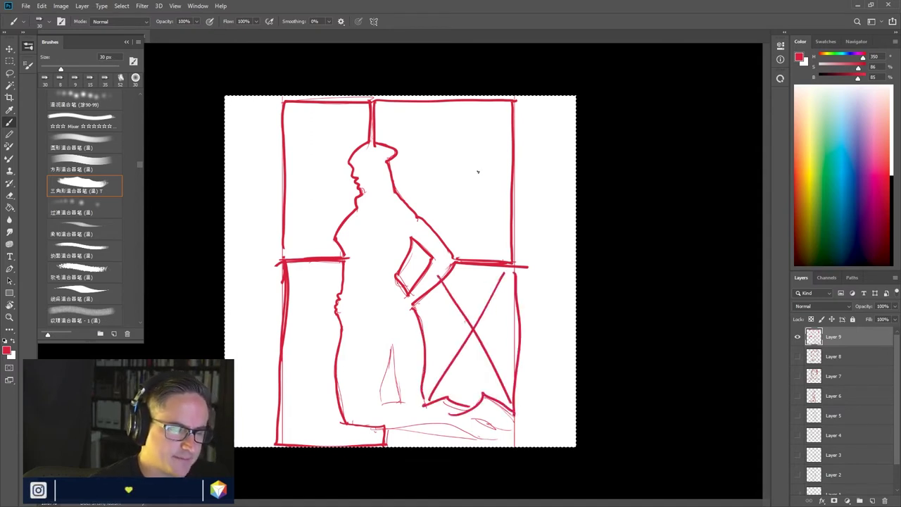
{"action": "left_click_drag", "start_coordinate": [507, 103], "coordinate": [419, 217]}
{"action": "mouse_move", "coordinate": [380, 103]}
{"action": "left_mouse_down"}
{"action": "mouse_move", "coordinate": [506, 255]}
{"action": "mouse_move", "coordinate": [339, 147]}
{"action": "mouse_move", "coordinate": [287, 259]}
{"action": "left_mouse_up"}
{"action": "left_click_drag", "start_coordinate": [282, 105], "coordinate": [358, 213]}
{"action": "left_click_drag", "start_coordinate": [288, 293], "coordinate": [340, 395]}
{"action": "left_click_drag", "start_coordinate": [320, 332], "coordinate": [279, 429]}
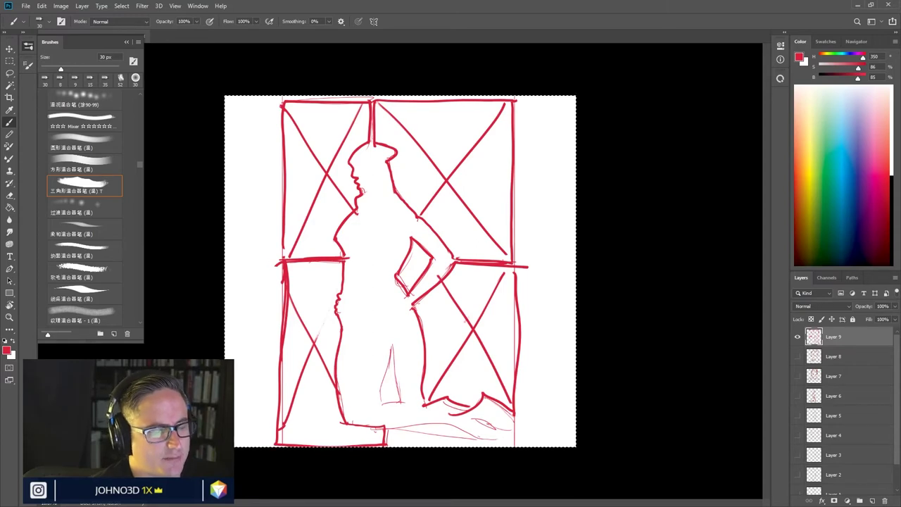
{"action": "mouse_move", "coordinate": [411, 240]}
{"action": "left_mouse_down"}
{"action": "mouse_move", "coordinate": [413, 289]}
{"action": "mouse_move", "coordinate": [433, 246]}
{"action": "left_mouse_up"}
{"action": "mouse_move", "coordinate": [392, 346]}
{"action": "left_mouse_down"}
{"action": "mouse_move", "coordinate": [400, 402]}
{"action": "mouse_move", "coordinate": [385, 400]}
{"action": "mouse_move", "coordinate": [391, 349]}
{"action": "mouse_move", "coordinate": [384, 397]}
{"action": "left_mouse_up"}
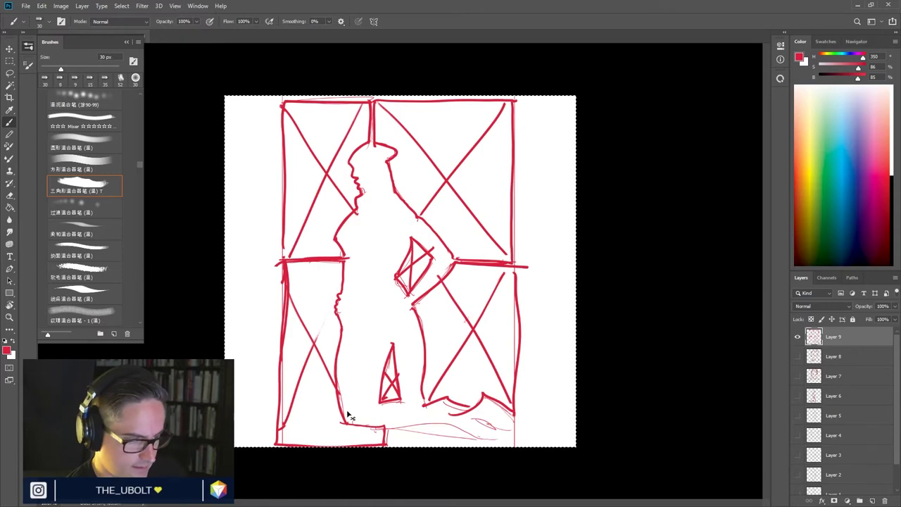
- Clear the negative-space drawing and place the arm photo MVIMG_20200622_091354 on the right half of the canvas
{"action": "key", "text": "Delete"}
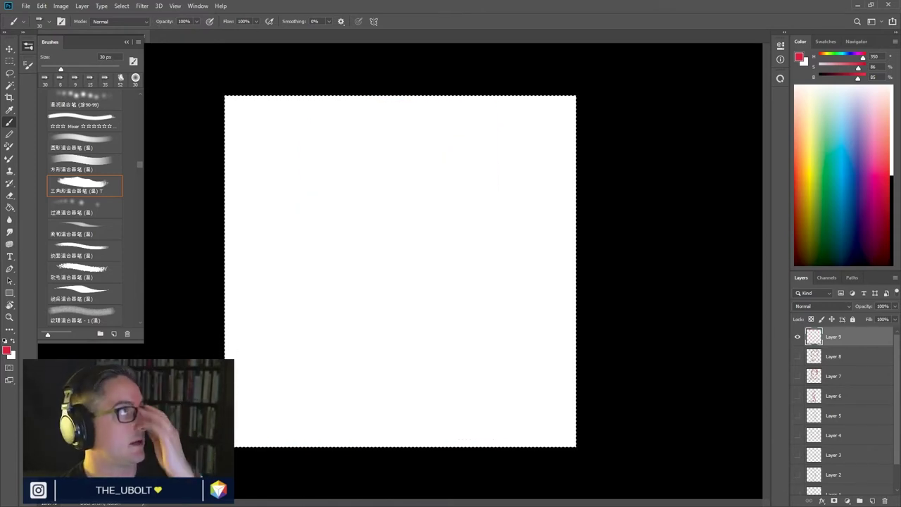
{"action": "key", "text": "ctrl+d"}
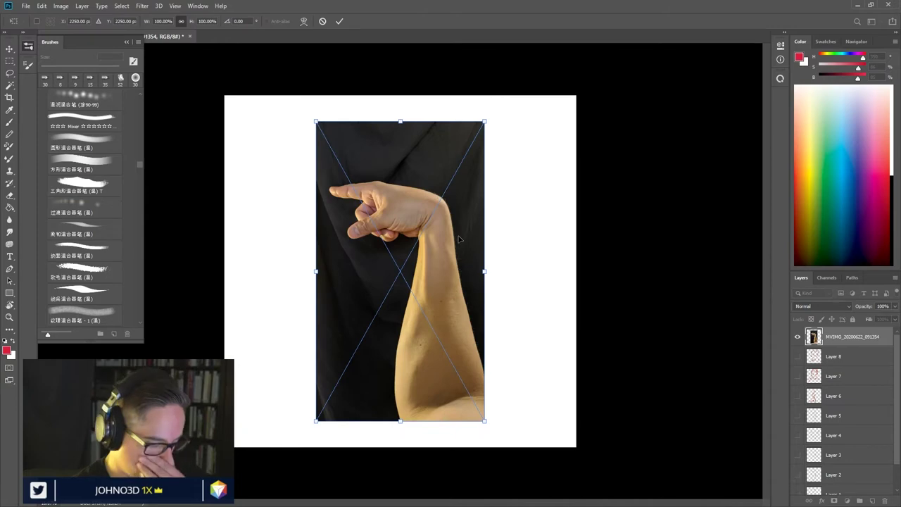
{"action": "key", "text": "b"}
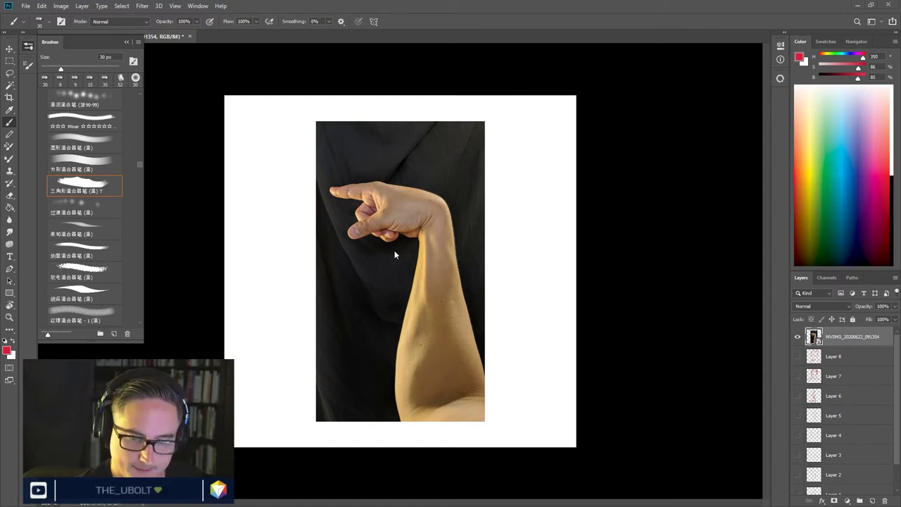
{"action": "left_click_drag", "start_coordinate": [411, 259], "coordinate": [495, 264]}
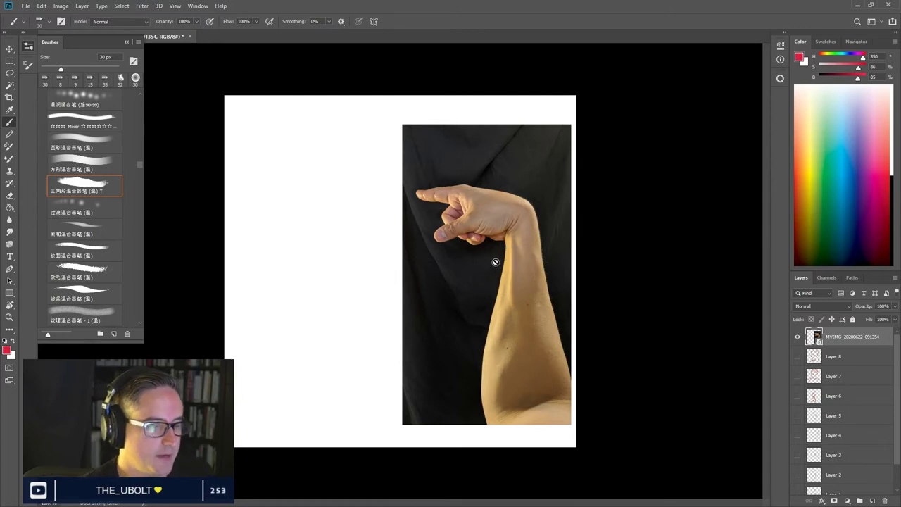
- On a new layer beside the photo, outline the negative space above the hand and behind the forearm with 30 px red strokes
{"action": "left_click", "coordinate": [871, 500]}
{"action": "left_click_drag", "start_coordinate": [231, 129], "coordinate": [232, 182]}
{"action": "mouse_move", "coordinate": [228, 128]}
{"action": "left_mouse_down"}
{"action": "mouse_move", "coordinate": [392, 129]}
{"action": "mouse_move", "coordinate": [394, 171]}
{"action": "left_mouse_up"}
{"action": "mouse_move", "coordinate": [387, 138]}
{"action": "left_mouse_down"}
{"action": "mouse_move", "coordinate": [384, 384]}
{"action": "mouse_move", "coordinate": [363, 251]}
{"action": "left_mouse_up"}
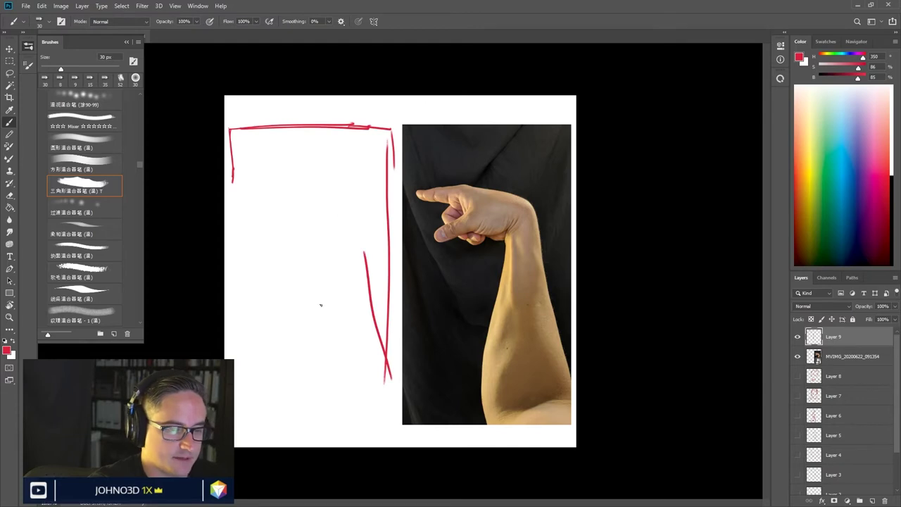
{"action": "mouse_move", "coordinate": [373, 323]}
{"action": "left_mouse_down"}
{"action": "mouse_move", "coordinate": [339, 195]}
{"action": "mouse_move", "coordinate": [264, 179]}
{"action": "mouse_move", "coordinate": [330, 191]}
{"action": "left_mouse_up"}
{"action": "mouse_move", "coordinate": [274, 182]}
{"action": "left_mouse_down"}
{"action": "mouse_move", "coordinate": [318, 189]}
{"action": "mouse_move", "coordinate": [236, 187]}
{"action": "left_mouse_up"}
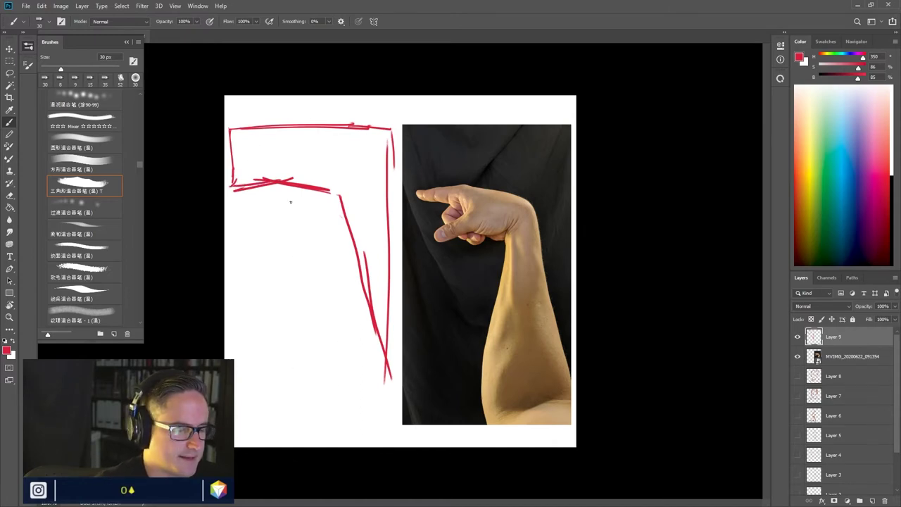
- Outline the small notched negative shape between the pointing finger and the thumb, undoing a stray mark on the photo
{"action": "mouse_move", "coordinate": [420, 196]}
{"action": "left_mouse_down"}
{"action": "mouse_move", "coordinate": [447, 235]}
{"action": "mouse_move", "coordinate": [430, 194]}
{"action": "left_mouse_up"}
{"action": "key", "text": "ctrl+z"}
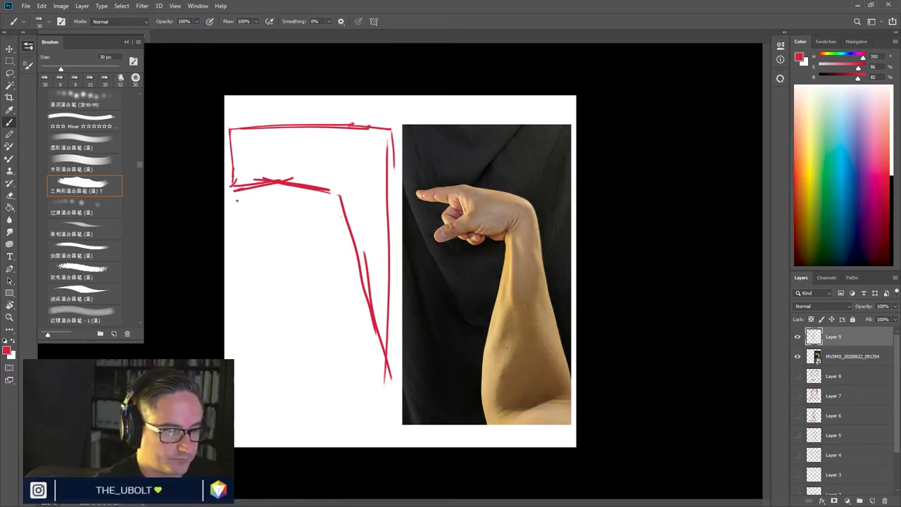
{"action": "mouse_move", "coordinate": [238, 195]}
{"action": "left_mouse_down"}
{"action": "mouse_move", "coordinate": [280, 194]}
{"action": "mouse_move", "coordinate": [263, 209]}
{"action": "mouse_move", "coordinate": [268, 232]}
{"action": "mouse_move", "coordinate": [233, 231]}
{"action": "mouse_move", "coordinate": [234, 209]}
{"action": "mouse_move", "coordinate": [235, 231]}
{"action": "left_mouse_up"}
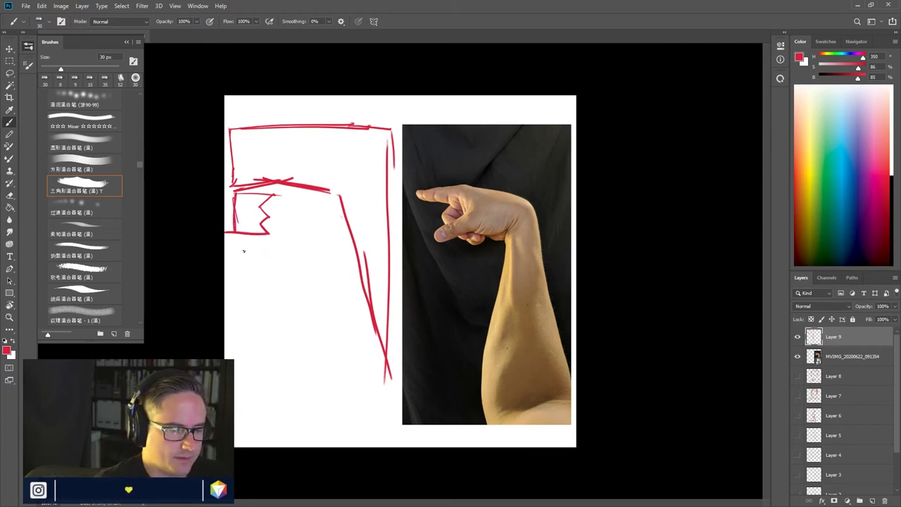
{"action": "left_click_drag", "start_coordinate": [236, 238], "coordinate": [275, 239]}
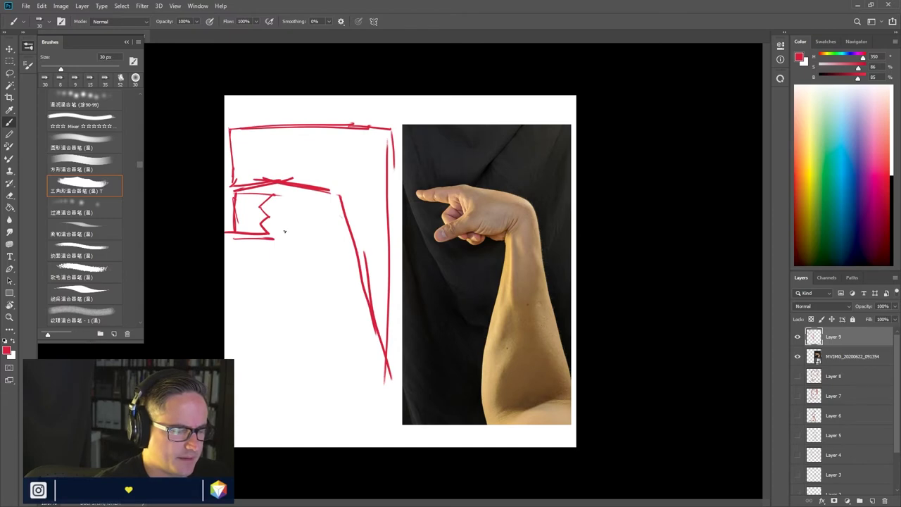
- Outline the large negative shape below the hand, following the thumb's underside and the forearm's inner curve and closing it with frame edges
{"action": "mouse_move", "coordinate": [255, 252]}
{"action": "left_mouse_down"}
{"action": "mouse_move", "coordinate": [302, 227]}
{"action": "mouse_move", "coordinate": [330, 228]}
{"action": "mouse_move", "coordinate": [314, 315]}
{"action": "left_mouse_up"}
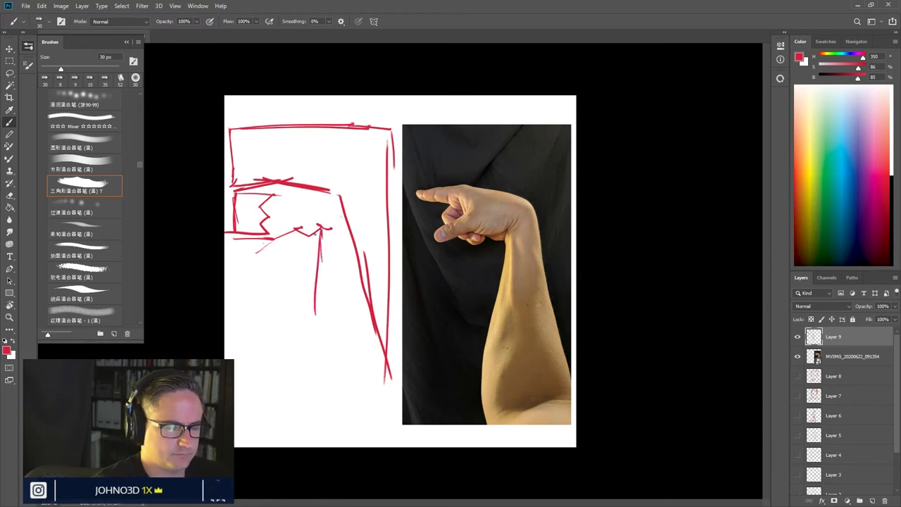
{"action": "mouse_move", "coordinate": [327, 228]}
{"action": "left_mouse_down"}
{"action": "mouse_move", "coordinate": [311, 295]}
{"action": "mouse_move", "coordinate": [329, 405]}
{"action": "left_mouse_up"}
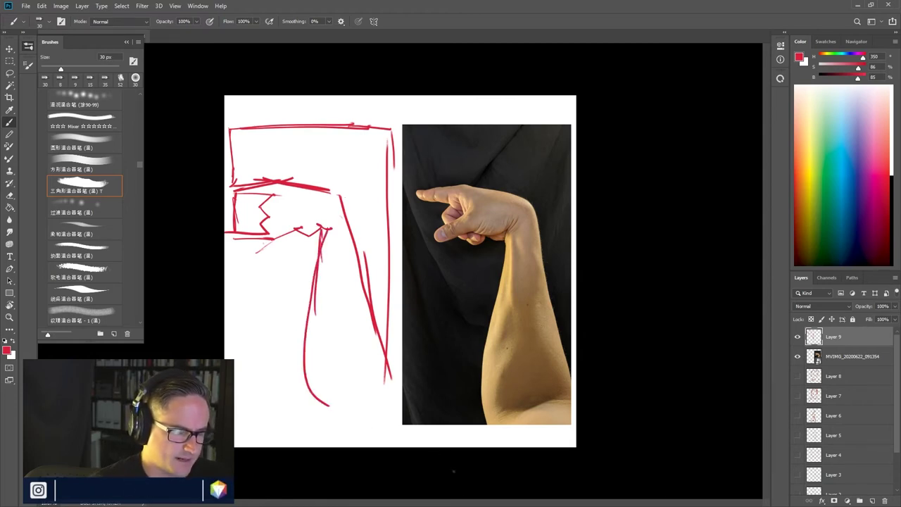
{"action": "left_click_drag", "start_coordinate": [321, 236], "coordinate": [330, 435]}
{"action": "mouse_move", "coordinate": [310, 353]}
{"action": "left_mouse_down"}
{"action": "mouse_move", "coordinate": [327, 431]}
{"action": "mouse_move", "coordinate": [270, 425]}
{"action": "left_mouse_up"}
{"action": "left_click_drag", "start_coordinate": [233, 239], "coordinate": [245, 336]}
{"action": "mouse_move", "coordinate": [244, 404]}
{"action": "left_mouse_down"}
{"action": "mouse_move", "coordinate": [295, 431]}
{"action": "mouse_move", "coordinate": [330, 431]}
{"action": "left_mouse_up"}
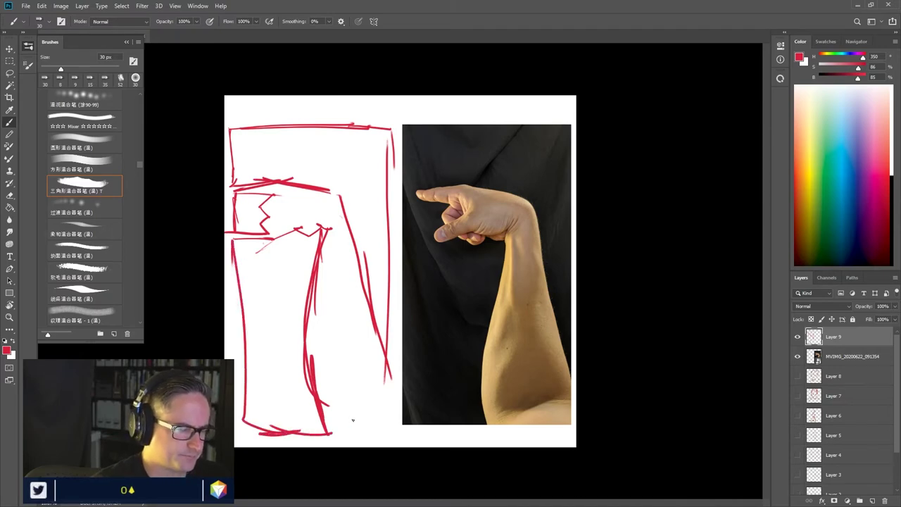
{"action": "left_click_drag", "start_coordinate": [240, 241], "coordinate": [322, 228]}
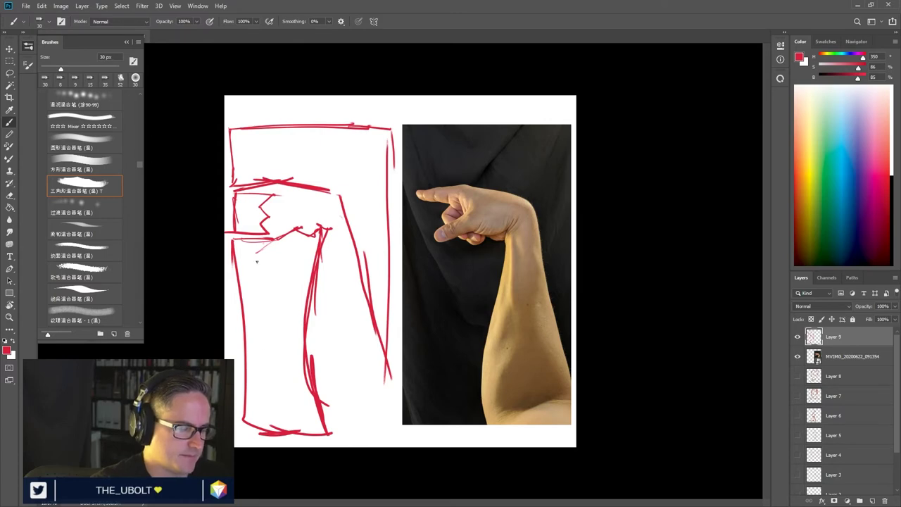
- Fill the large negative shape below the hand and the notch between finger and thumb with red, using a brush of about 100 px
{"action": "mouse_move", "coordinate": [237, 244]}
{"action": "left_mouse_down"}
{"action": "mouse_move", "coordinate": [247, 257]}
{"action": "mouse_move", "coordinate": [269, 259]}
{"action": "mouse_move", "coordinate": [304, 247]}
{"action": "mouse_move", "coordinate": [309, 236]}
{"action": "mouse_move", "coordinate": [266, 303]}
{"action": "mouse_move", "coordinate": [278, 275]}
{"action": "mouse_move", "coordinate": [263, 401]}
{"action": "mouse_move", "coordinate": [261, 380]}
{"action": "mouse_move", "coordinate": [265, 415]}
{"action": "left_mouse_up"}
{"action": "left_click_drag", "start_coordinate": [266, 272], "coordinate": [266, 271]}
{"action": "key", "text": "bracketleft"}
{"action": "key", "text": "bracketleft"}
{"action": "key", "text": "bracketleft"}
{"action": "key", "text": "bracketleft"}
{"action": "key", "text": "bracketleft"}
{"action": "key", "text": "bracketleft"}
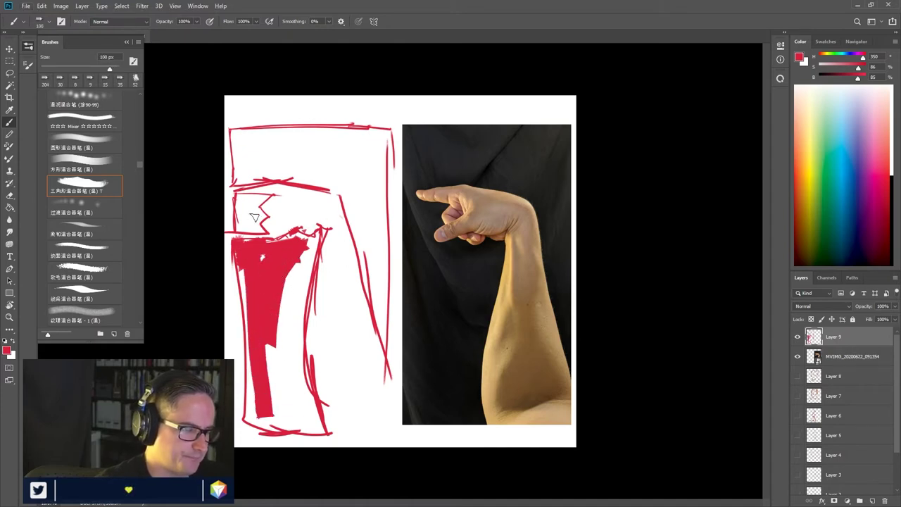
{"action": "mouse_move", "coordinate": [241, 232]}
{"action": "left_mouse_down"}
{"action": "mouse_move", "coordinate": [245, 214]}
{"action": "mouse_move", "coordinate": [261, 226]}
{"action": "mouse_move", "coordinate": [263, 214]}
{"action": "mouse_move", "coordinate": [243, 199]}
{"action": "mouse_move", "coordinate": [258, 201]}
{"action": "left_mouse_up"}
{"action": "mouse_move", "coordinate": [302, 268]}
{"action": "left_mouse_down"}
{"action": "mouse_move", "coordinate": [313, 238]}
{"action": "mouse_move", "coordinate": [285, 308]}
{"action": "left_mouse_up"}
{"action": "mouse_move", "coordinate": [262, 340]}
{"action": "left_mouse_down"}
{"action": "mouse_move", "coordinate": [292, 321]}
{"action": "mouse_move", "coordinate": [299, 361]}
{"action": "mouse_move", "coordinate": [283, 375]}
{"action": "mouse_move", "coordinate": [279, 342]}
{"action": "mouse_move", "coordinate": [264, 394]}
{"action": "mouse_move", "coordinate": [284, 339]}
{"action": "mouse_move", "coordinate": [299, 382]}
{"action": "mouse_move", "coordinate": [306, 362]}
{"action": "mouse_move", "coordinate": [303, 442]}
{"action": "left_mouse_up"}
- Fill the negative shape above the hand and behind the forearm with 90 px red strokes, including its narrow lower tip
{"action": "mouse_move", "coordinate": [365, 259]}
{"action": "left_mouse_down"}
{"action": "mouse_move", "coordinate": [371, 295]}
{"action": "mouse_move", "coordinate": [346, 204]}
{"action": "mouse_move", "coordinate": [380, 323]}
{"action": "mouse_move", "coordinate": [355, 222]}
{"action": "mouse_move", "coordinate": [257, 289]}
{"action": "mouse_move", "coordinate": [310, 251]}
{"action": "mouse_move", "coordinate": [334, 192]}
{"action": "mouse_move", "coordinate": [293, 176]}
{"action": "left_mouse_up"}
{"action": "left_click_drag", "start_coordinate": [345, 189], "coordinate": [281, 170]}
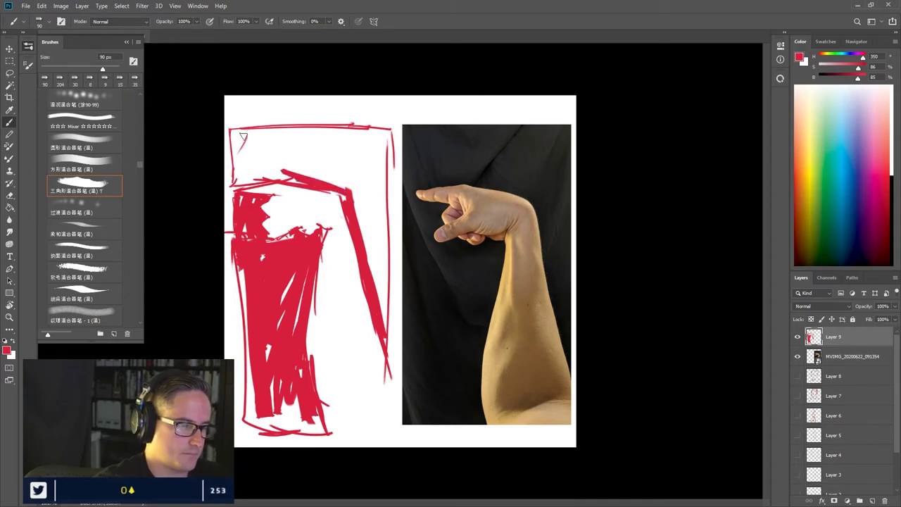
{"action": "mouse_move", "coordinate": [233, 134]}
{"action": "left_mouse_down"}
{"action": "mouse_move", "coordinate": [239, 159]}
{"action": "mouse_move", "coordinate": [248, 134]}
{"action": "mouse_move", "coordinate": [264, 132]}
{"action": "mouse_move", "coordinate": [265, 159]}
{"action": "mouse_move", "coordinate": [267, 132]}
{"action": "mouse_move", "coordinate": [297, 131]}
{"action": "mouse_move", "coordinate": [310, 174]}
{"action": "mouse_move", "coordinate": [344, 188]}
{"action": "mouse_move", "coordinate": [338, 171]}
{"action": "mouse_move", "coordinate": [348, 160]}
{"action": "mouse_move", "coordinate": [379, 152]}
{"action": "mouse_move", "coordinate": [384, 163]}
{"action": "mouse_move", "coordinate": [387, 156]}
{"action": "mouse_move", "coordinate": [368, 245]}
{"action": "mouse_move", "coordinate": [363, 170]}
{"action": "mouse_move", "coordinate": [378, 247]}
{"action": "mouse_move", "coordinate": [384, 203]}
{"action": "mouse_move", "coordinate": [387, 299]}
{"action": "mouse_move", "coordinate": [375, 250]}
{"action": "mouse_move", "coordinate": [359, 311]}
{"action": "left_mouse_up"}
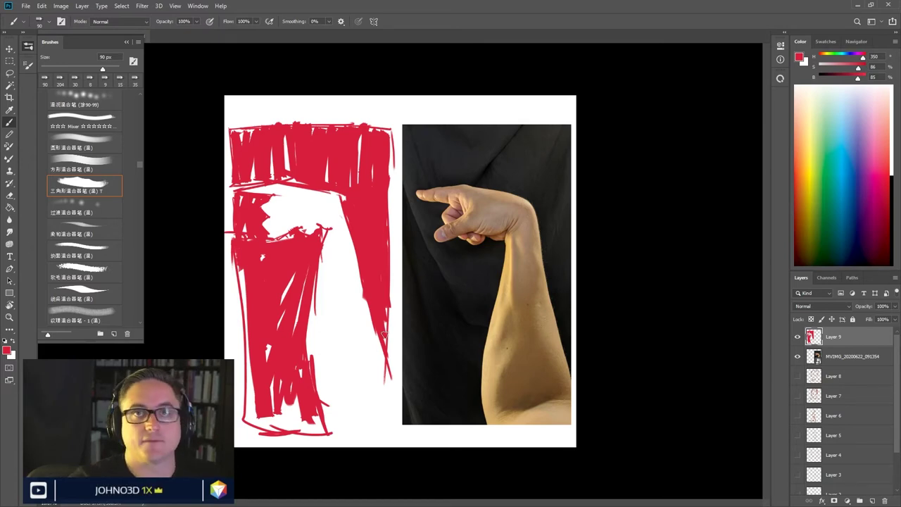
{"action": "mouse_move", "coordinate": [385, 315]}
{"action": "left_mouse_down"}
{"action": "mouse_move", "coordinate": [387, 355]}
{"action": "mouse_move", "coordinate": [361, 268]}
{"action": "left_mouse_up"}
{"action": "key", "text": "bracketleft"}
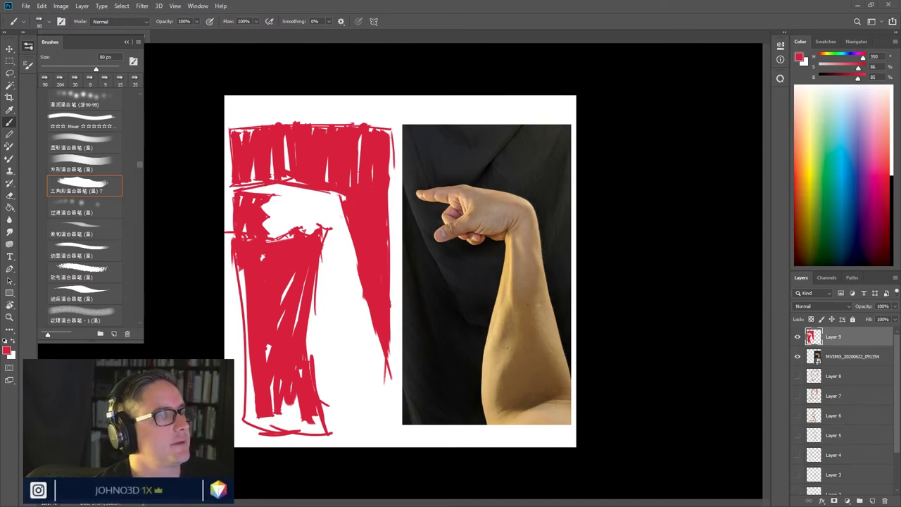
- Place the open-hand photo MVIMG_20200622_091250 on the canvas's right half, hide the previous drawing and photo, and add a new layer
{"action": "left_click_drag", "start_coordinate": [417, 287], "coordinate": [493, 285]}
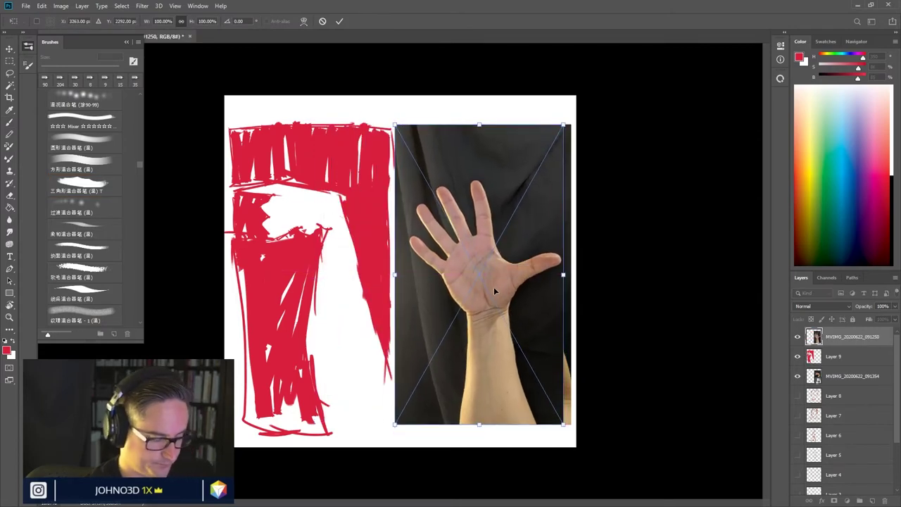
{"action": "key", "text": "b"}
{"action": "left_click", "coordinate": [884, 501]}
{"action": "left_click", "coordinate": [446, 191]}
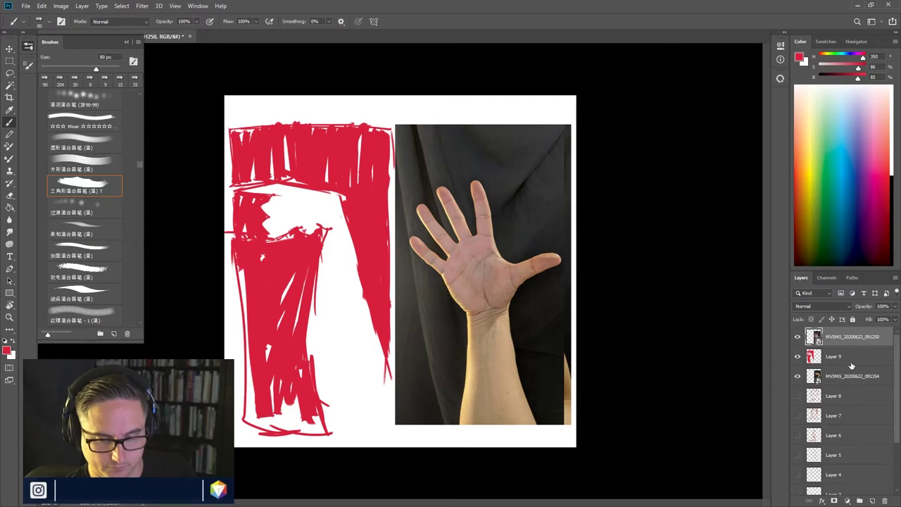
{"action": "left_click", "coordinate": [797, 356]}
{"action": "left_click", "coordinate": [797, 376]}
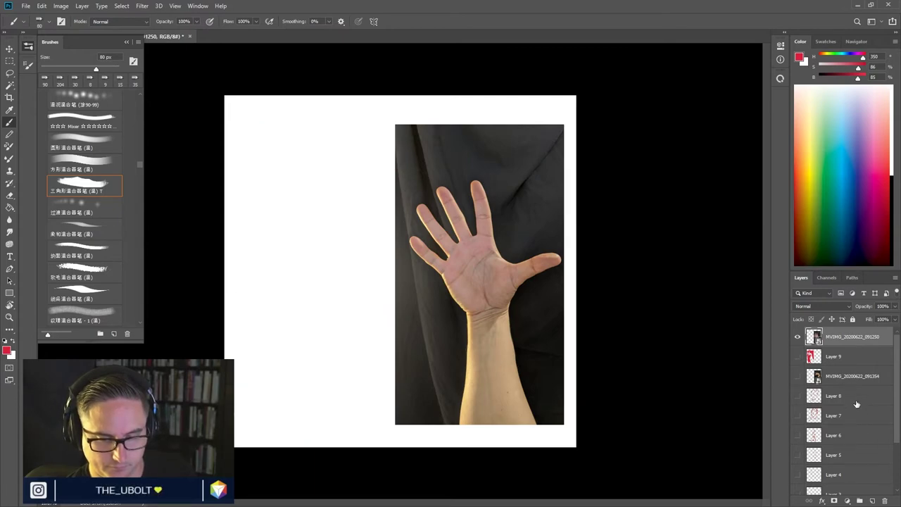
{"action": "left_click", "coordinate": [872, 500]}
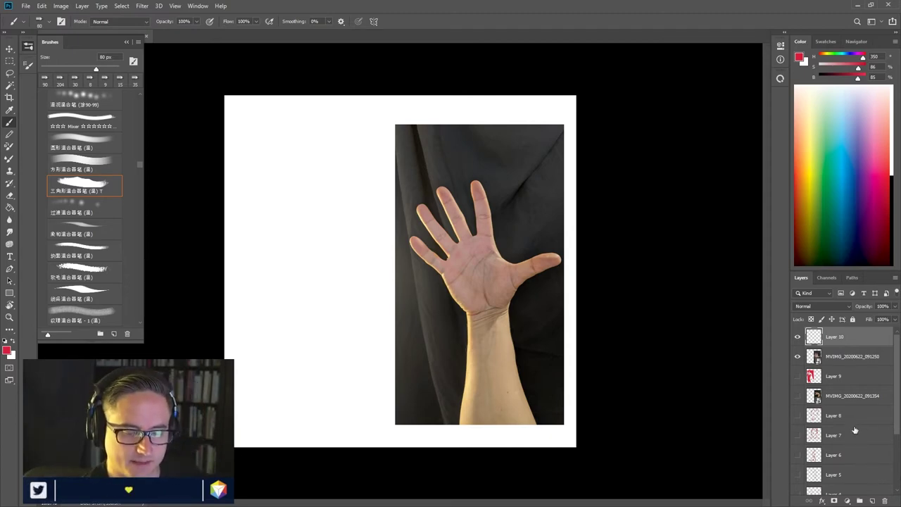
- Flip the open-hand photo's colours between inverted and original several times with Invert, ending on the original colours
{"action": "left_click", "coordinate": [836, 359]}
{"action": "key", "text": "ctrl+i"}
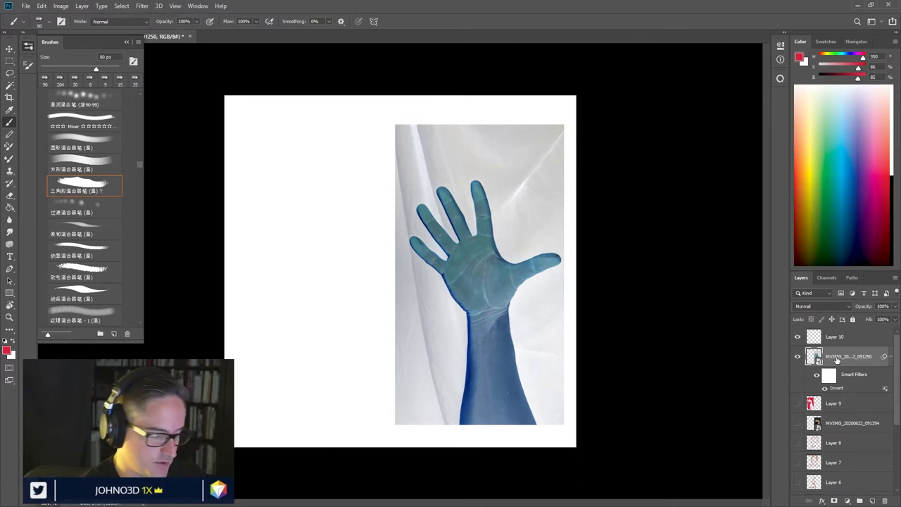
{"action": "key", "text": "ctrl+i"}
{"action": "key", "text": "ctrl+i"}
{"action": "key", "text": "ctrl+i"}
{"action": "key", "text": "ctrl+i"}
{"action": "key", "text": "ctrl+i"}
{"action": "key", "text": "ctrl+i"}
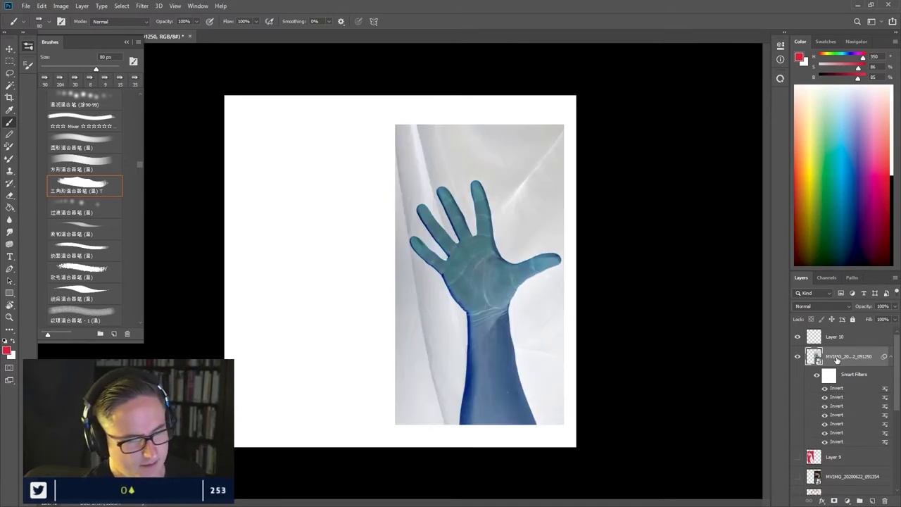
{"action": "key", "text": "ctrl+i"}
{"action": "key", "text": "ctrl+i"}
{"action": "key", "text": "ctrl+i"}
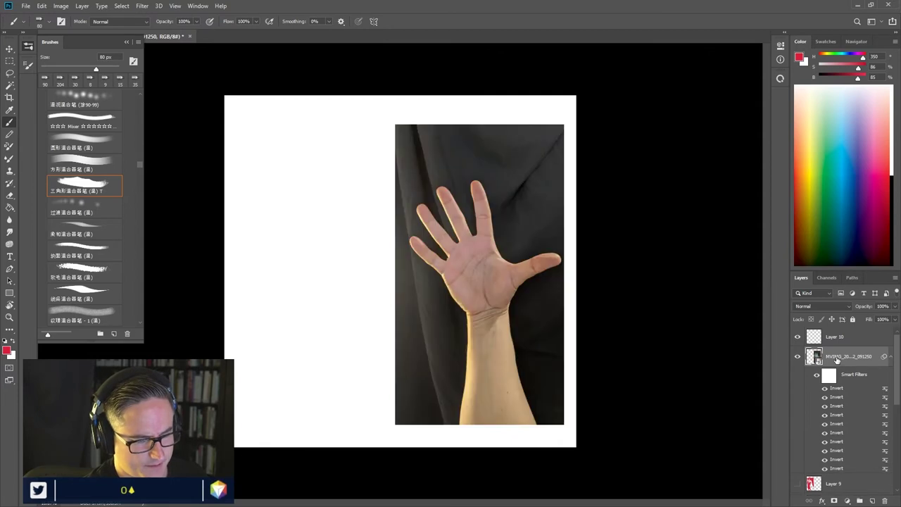
{"action": "key", "text": "ctrl+i"}
{"action": "key", "text": "ctrl+i"}
{"action": "key", "text": "ctrl+i"}
{"action": "key", "text": "ctrl+i"}
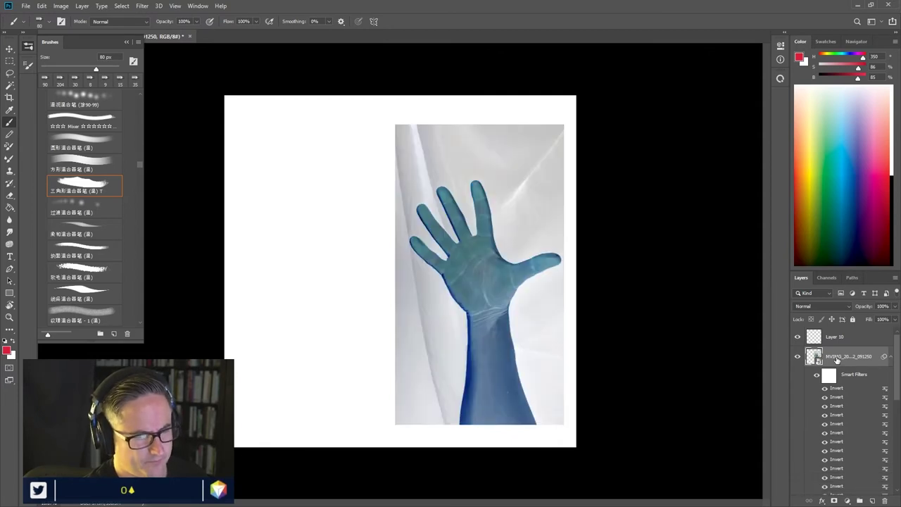
{"action": "key", "text": "ctrl+i"}
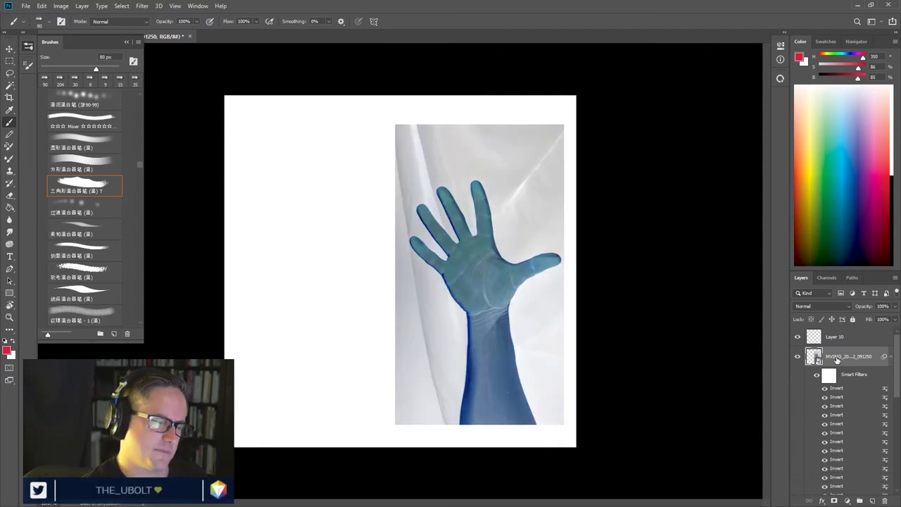
{"action": "key", "text": "ctrl+i"}
{"action": "key", "text": "ctrl+i"}
{"action": "key", "text": "ctrl+i"}
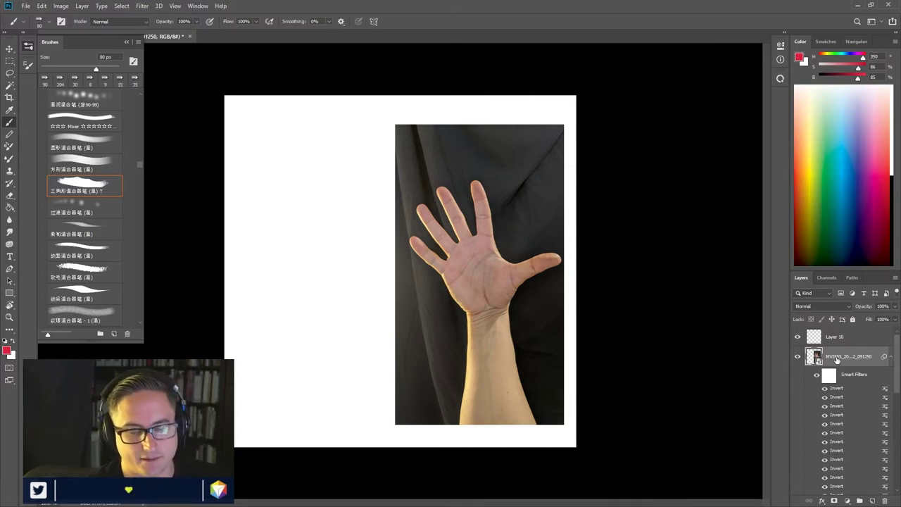
- On Layer 10, outline and hatch the negative shape below the little finger and beside the forearm with a 70 px red brush
{"action": "key", "text": "bracketleft"}
{"action": "left_click", "coordinate": [852, 336]}
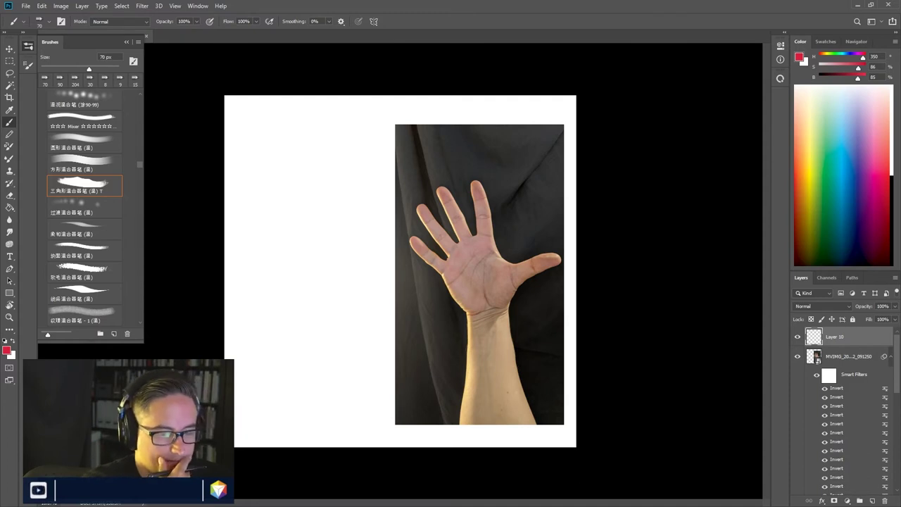
{"action": "left_click_drag", "start_coordinate": [240, 226], "coordinate": [277, 258]}
{"action": "mouse_move", "coordinate": [242, 217]}
{"action": "left_mouse_down"}
{"action": "mouse_move", "coordinate": [282, 260]}
{"action": "mouse_move", "coordinate": [275, 239]}
{"action": "mouse_move", "coordinate": [317, 298]}
{"action": "left_mouse_up"}
{"action": "mouse_move", "coordinate": [309, 309]}
{"action": "left_mouse_down"}
{"action": "mouse_move", "coordinate": [293, 426]}
{"action": "mouse_move", "coordinate": [250, 430]}
{"action": "left_mouse_up"}
{"action": "mouse_move", "coordinate": [236, 232]}
{"action": "left_mouse_down"}
{"action": "mouse_move", "coordinate": [250, 439]}
{"action": "mouse_move", "coordinate": [245, 269]}
{"action": "mouse_move", "coordinate": [252, 283]}
{"action": "left_mouse_up"}
{"action": "mouse_move", "coordinate": [275, 246]}
{"action": "left_mouse_down"}
{"action": "mouse_move", "coordinate": [246, 282]}
{"action": "mouse_move", "coordinate": [246, 301]}
{"action": "left_mouse_up"}
{"action": "left_click_drag", "start_coordinate": [295, 263], "coordinate": [249, 324]}
{"action": "mouse_move", "coordinate": [301, 281]}
{"action": "left_mouse_down"}
{"action": "mouse_move", "coordinate": [251, 340]}
{"action": "mouse_move", "coordinate": [250, 356]}
{"action": "left_mouse_up"}
{"action": "left_click_drag", "start_coordinate": [316, 297], "coordinate": [258, 362]}
{"action": "left_click_drag", "start_coordinate": [308, 321], "coordinate": [266, 373]}
{"action": "left_click_drag", "start_coordinate": [308, 339], "coordinate": [249, 398]}
{"action": "left_click_drag", "start_coordinate": [294, 371], "coordinate": [260, 422]}
{"action": "left_click_drag", "start_coordinate": [296, 403], "coordinate": [283, 429]}
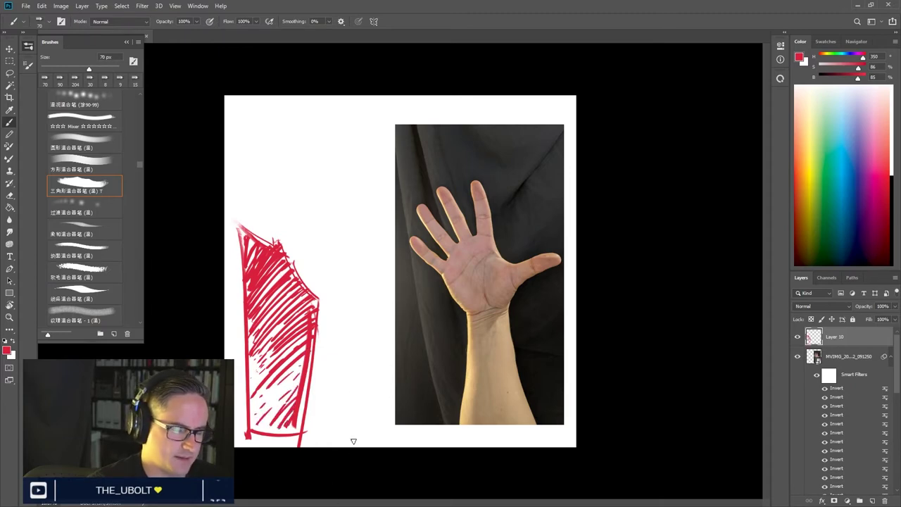
- Outline and hatch the curved negative shape between the thumb's underside and the forearm, and densify the hatching on the forearm's opposite side
{"action": "left_click_drag", "start_coordinate": [370, 437], "coordinate": [357, 358]}
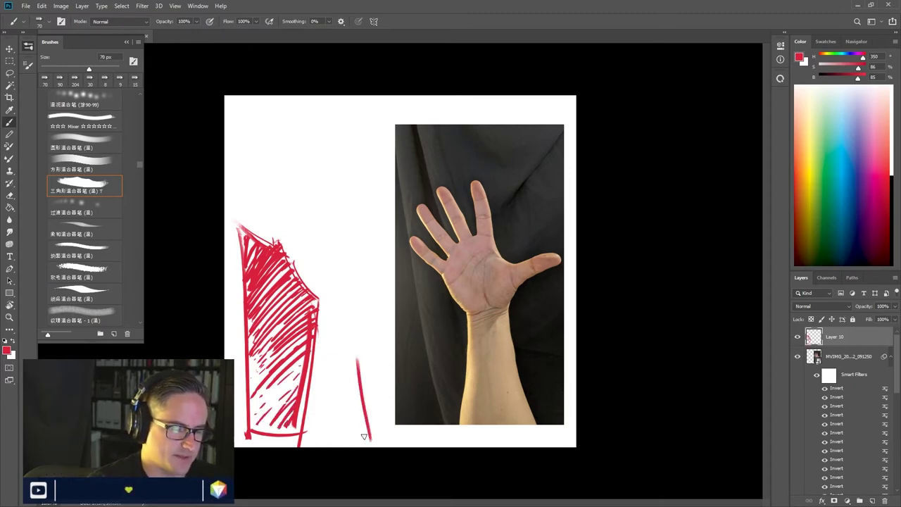
{"action": "mouse_move", "coordinate": [373, 445]}
{"action": "left_mouse_down"}
{"action": "mouse_move", "coordinate": [353, 332]}
{"action": "mouse_move", "coordinate": [362, 301]}
{"action": "left_mouse_up"}
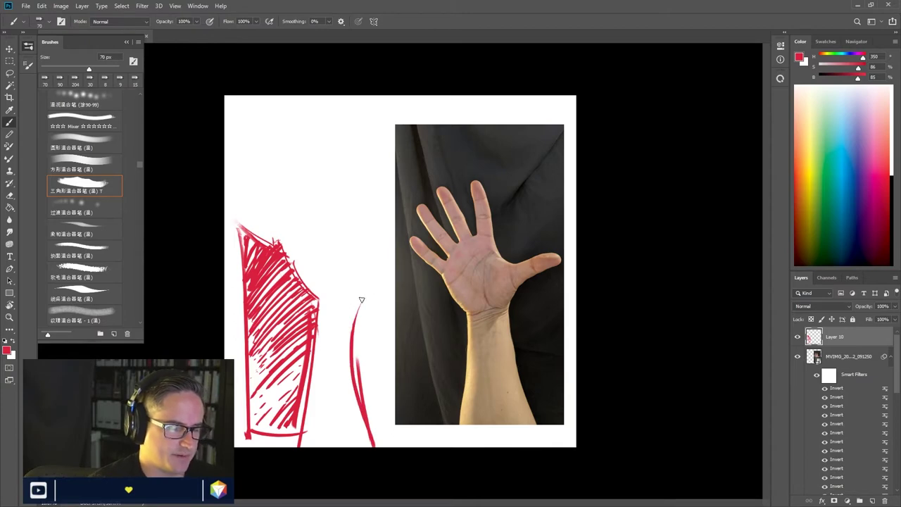
{"action": "mouse_move", "coordinate": [355, 323]}
{"action": "left_mouse_down"}
{"action": "mouse_move", "coordinate": [392, 281]}
{"action": "mouse_move", "coordinate": [355, 352]}
{"action": "mouse_move", "coordinate": [366, 289]}
{"action": "mouse_move", "coordinate": [376, 310]}
{"action": "mouse_move", "coordinate": [356, 351]}
{"action": "mouse_move", "coordinate": [392, 380]}
{"action": "mouse_move", "coordinate": [373, 409]}
{"action": "left_mouse_up"}
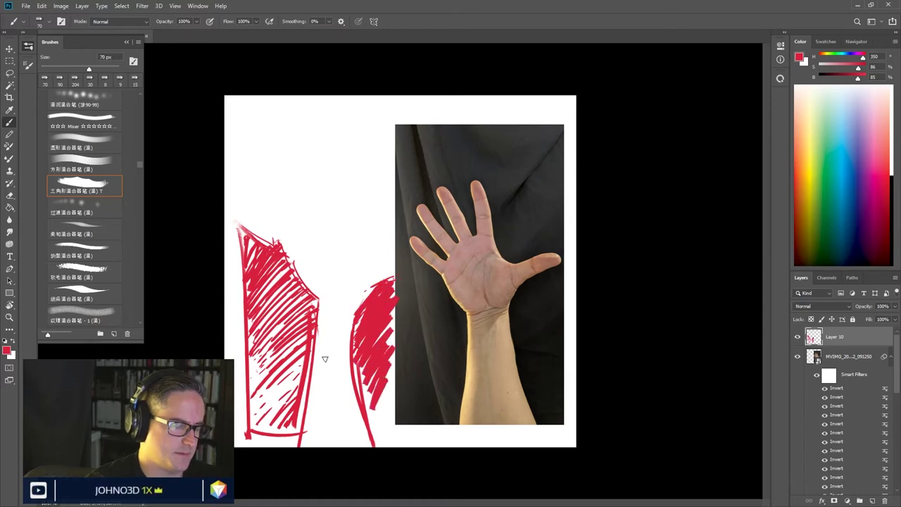
{"action": "mouse_move", "coordinate": [302, 351]}
{"action": "left_mouse_down"}
{"action": "mouse_move", "coordinate": [267, 309]}
{"action": "mouse_move", "coordinate": [289, 285]}
{"action": "mouse_move", "coordinate": [253, 317]}
{"action": "mouse_move", "coordinate": [255, 380]}
{"action": "mouse_move", "coordinate": [278, 391]}
{"action": "mouse_move", "coordinate": [296, 419]}
{"action": "mouse_move", "coordinate": [305, 384]}
{"action": "left_mouse_up"}
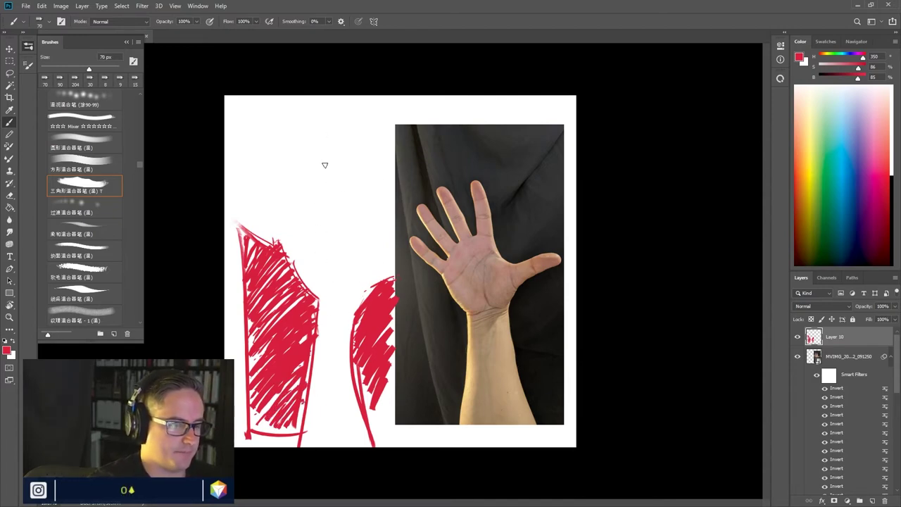
- Outline and hatch the negative shape between the index finger and the thumb, extending it up to the photo's upper edge
{"action": "mouse_move", "coordinate": [342, 238]}
{"action": "left_mouse_down"}
{"action": "mouse_move", "coordinate": [334, 195]}
{"action": "mouse_move", "coordinate": [351, 262]}
{"action": "mouse_move", "coordinate": [360, 252]}
{"action": "mouse_move", "coordinate": [393, 259]}
{"action": "left_mouse_up"}
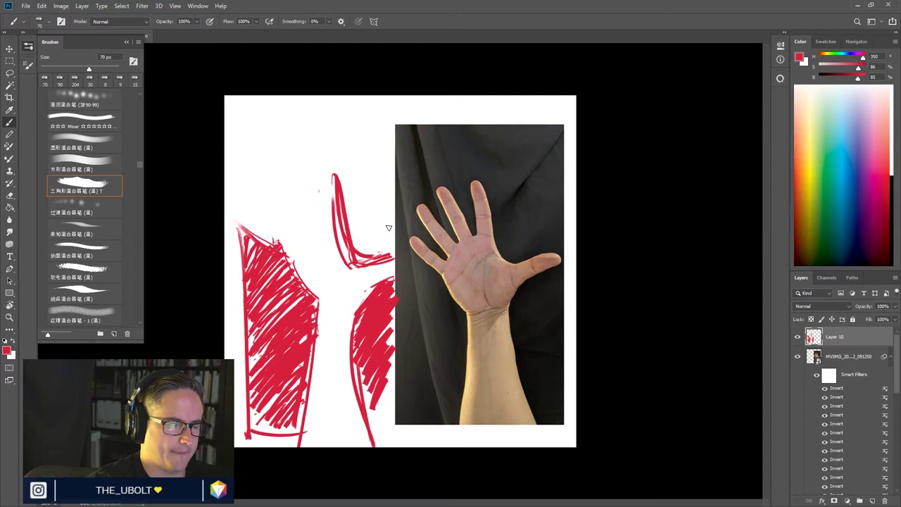
{"action": "mouse_move", "coordinate": [337, 184]}
{"action": "left_mouse_down"}
{"action": "mouse_move", "coordinate": [339, 123]}
{"action": "mouse_move", "coordinate": [394, 127]}
{"action": "left_mouse_up"}
{"action": "left_click_drag", "start_coordinate": [327, 128], "coordinate": [409, 126]}
{"action": "mouse_move", "coordinate": [331, 162]}
{"action": "left_mouse_down"}
{"action": "mouse_move", "coordinate": [371, 132]}
{"action": "mouse_move", "coordinate": [348, 193]}
{"action": "mouse_move", "coordinate": [359, 233]}
{"action": "mouse_move", "coordinate": [390, 257]}
{"action": "left_mouse_up"}
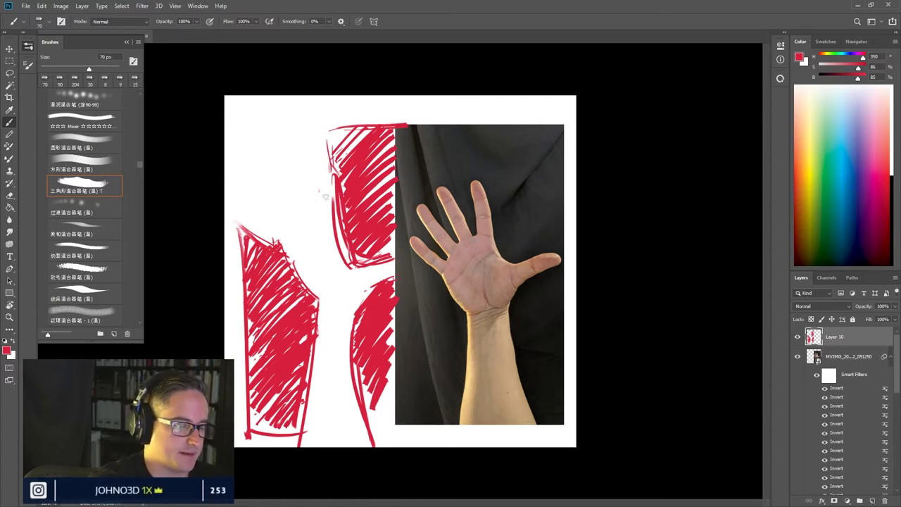
- Draw the narrow wedge-shaped gaps between the fingers in red and reinforce the little finger's lower edge
{"action": "left_click_drag", "start_coordinate": [303, 178], "coordinate": [326, 226]}
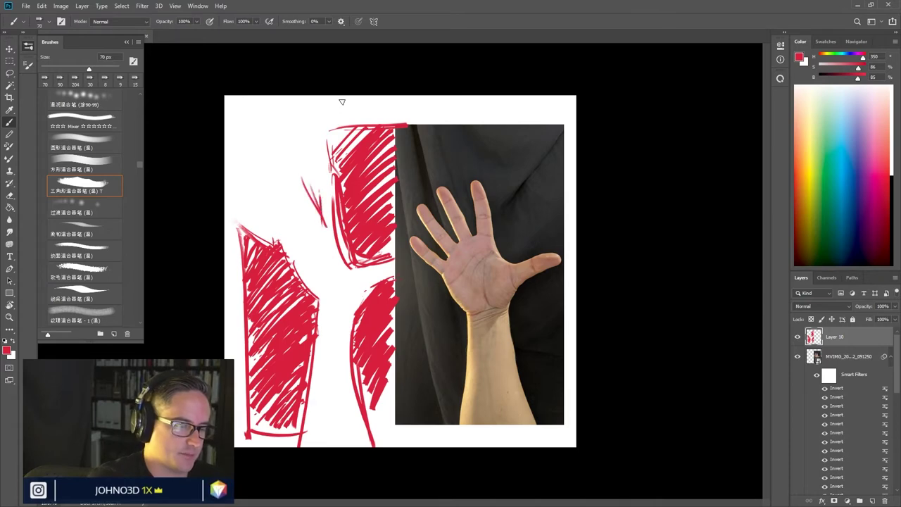
{"action": "mouse_move", "coordinate": [323, 202]}
{"action": "left_mouse_down"}
{"action": "mouse_move", "coordinate": [317, 169]}
{"action": "mouse_move", "coordinate": [325, 218]}
{"action": "mouse_move", "coordinate": [304, 147]}
{"action": "left_mouse_up"}
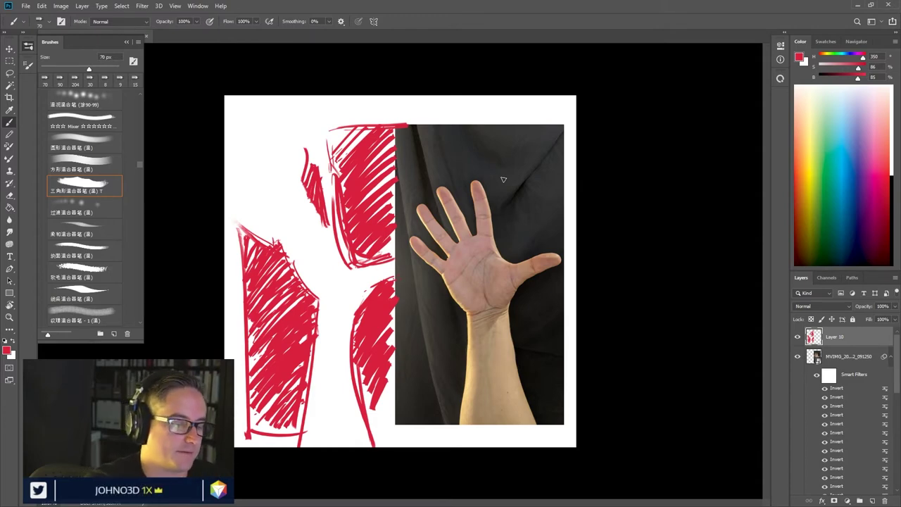
{"action": "mouse_move", "coordinate": [281, 188]}
{"action": "left_mouse_down"}
{"action": "mouse_move", "coordinate": [311, 228]}
{"action": "mouse_move", "coordinate": [273, 185]}
{"action": "mouse_move", "coordinate": [305, 222]}
{"action": "mouse_move", "coordinate": [283, 178]}
{"action": "mouse_move", "coordinate": [308, 229]}
{"action": "left_mouse_up"}
{"action": "mouse_move", "coordinate": [275, 182]}
{"action": "left_mouse_down"}
{"action": "mouse_move", "coordinate": [291, 207]}
{"action": "mouse_move", "coordinate": [291, 233]}
{"action": "left_mouse_up"}
{"action": "left_click_drag", "start_coordinate": [262, 205], "coordinate": [289, 235]}
{"action": "left_click_drag", "start_coordinate": [257, 206], "coordinate": [285, 251]}
{"action": "mouse_move", "coordinate": [242, 220]}
{"action": "left_mouse_down"}
{"action": "mouse_move", "coordinate": [274, 244]}
{"action": "mouse_move", "coordinate": [254, 242]}
{"action": "left_mouse_up"}
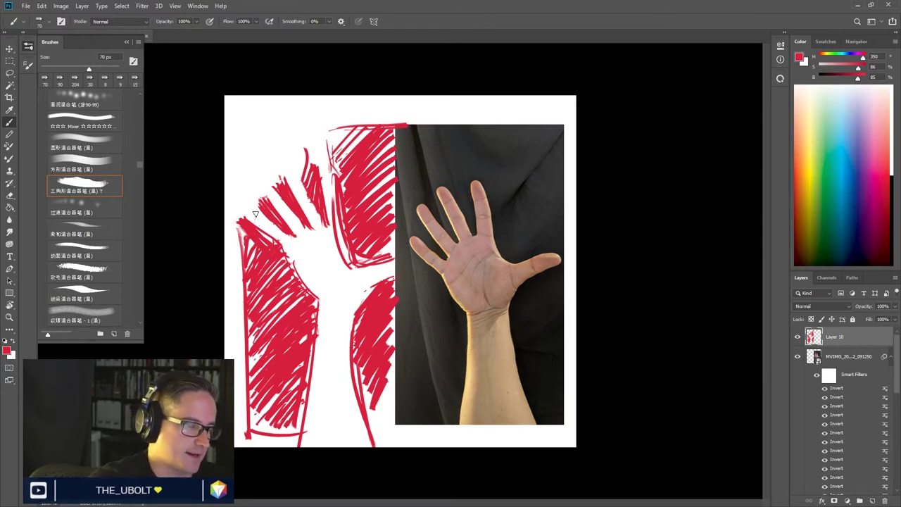
- Frame the upper corner of the drawing and hatch the negative space along the tips of the fingers
{"action": "mouse_move", "coordinate": [255, 213]}
{"action": "left_mouse_down"}
{"action": "mouse_move", "coordinate": [266, 176]}
{"action": "mouse_move", "coordinate": [321, 139]}
{"action": "mouse_move", "coordinate": [287, 162]}
{"action": "left_mouse_up"}
{"action": "mouse_move", "coordinate": [255, 193]}
{"action": "left_mouse_down"}
{"action": "mouse_move", "coordinate": [279, 161]}
{"action": "mouse_move", "coordinate": [239, 218]}
{"action": "mouse_move", "coordinate": [243, 107]}
{"action": "left_mouse_up"}
{"action": "mouse_move", "coordinate": [241, 217]}
{"action": "left_mouse_down"}
{"action": "mouse_move", "coordinate": [247, 116]}
{"action": "mouse_move", "coordinate": [407, 126]}
{"action": "mouse_move", "coordinate": [270, 124]}
{"action": "mouse_move", "coordinate": [386, 119]}
{"action": "left_mouse_up"}
{"action": "left_click_drag", "start_coordinate": [263, 191], "coordinate": [359, 129]}
{"action": "mouse_move", "coordinate": [269, 173]}
{"action": "left_mouse_down"}
{"action": "mouse_move", "coordinate": [320, 132]}
{"action": "mouse_move", "coordinate": [335, 134]}
{"action": "left_mouse_up"}
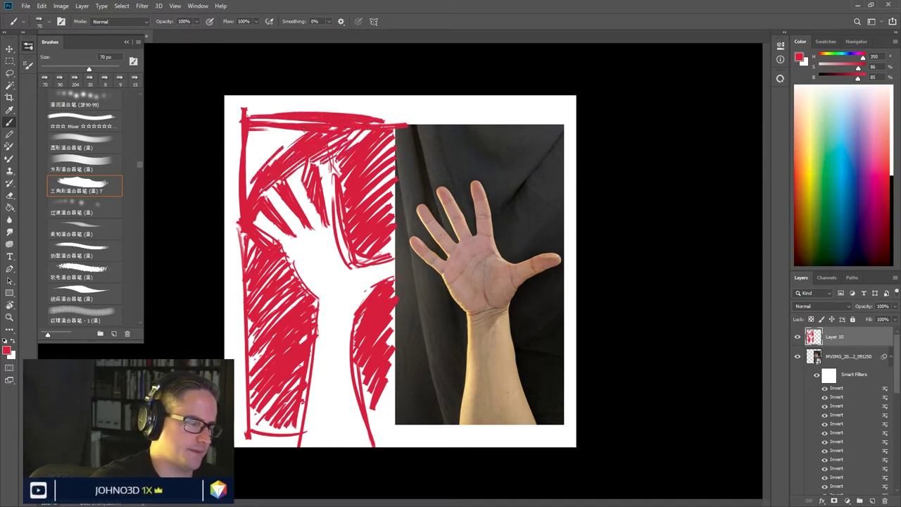
- Hatch the remaining white areas in the upper corner, below the thumb beside the forearm, and around the fingertips
{"action": "left_click_drag", "start_coordinate": [247, 183], "coordinate": [304, 131]}
{"action": "left_click_drag", "start_coordinate": [246, 162], "coordinate": [274, 119]}
{"action": "mouse_move", "coordinate": [246, 200]}
{"action": "left_mouse_down"}
{"action": "mouse_move", "coordinate": [259, 149]}
{"action": "mouse_move", "coordinate": [297, 121]}
{"action": "left_mouse_up"}
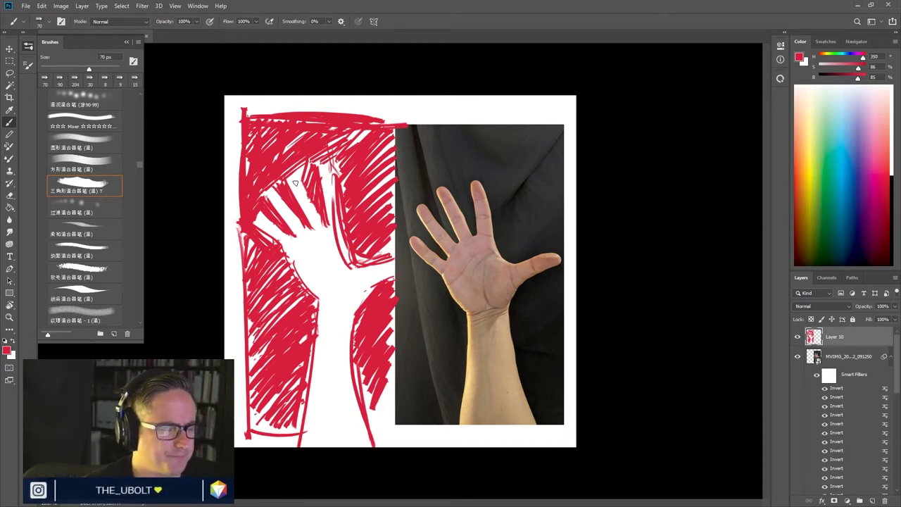
{"action": "mouse_move", "coordinate": [387, 373]}
{"action": "left_mouse_down"}
{"action": "mouse_move", "coordinate": [375, 425]}
{"action": "mouse_move", "coordinate": [387, 428]}
{"action": "mouse_move", "coordinate": [394, 414]}
{"action": "mouse_move", "coordinate": [368, 366]}
{"action": "mouse_move", "coordinate": [391, 423]}
{"action": "mouse_move", "coordinate": [375, 422]}
{"action": "mouse_move", "coordinate": [394, 440]}
{"action": "left_mouse_up"}
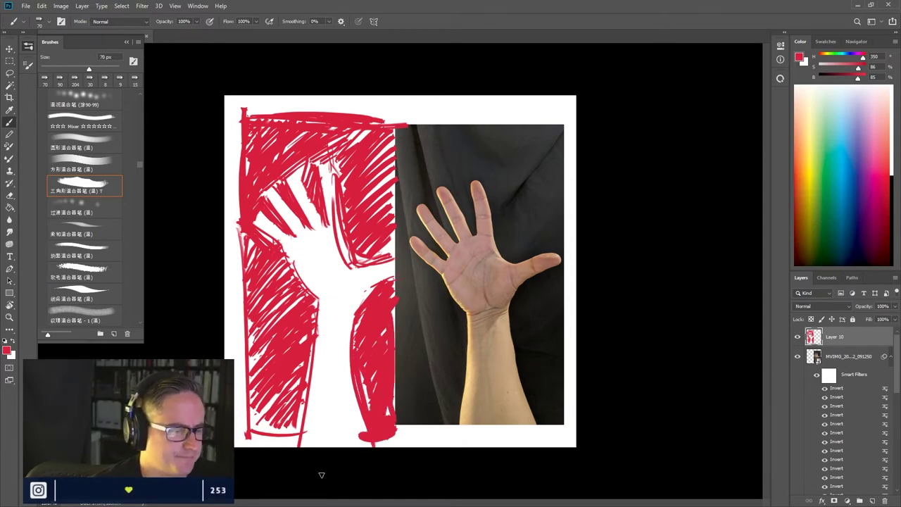
{"action": "mouse_move", "coordinate": [302, 166]}
{"action": "left_mouse_down"}
{"action": "mouse_move", "coordinate": [317, 188]}
{"action": "mouse_move", "coordinate": [329, 131]}
{"action": "mouse_move", "coordinate": [339, 162]}
{"action": "left_mouse_up"}
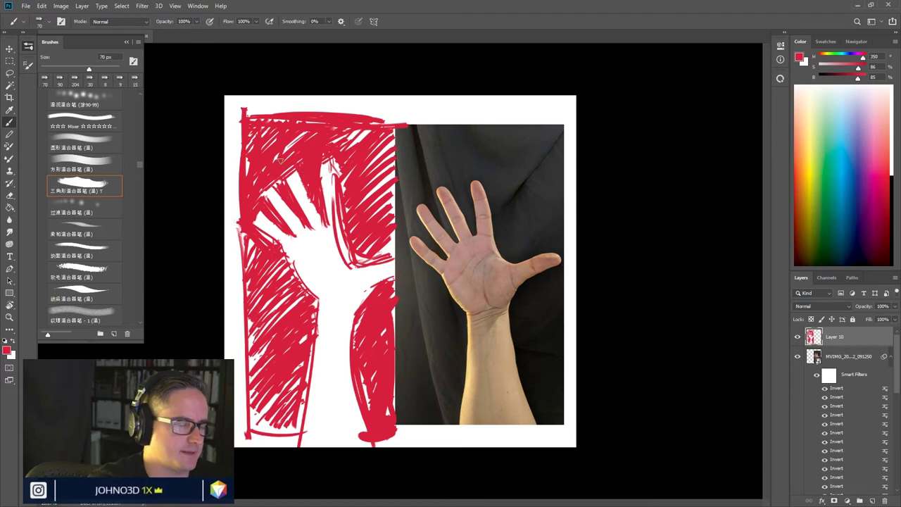
- Hide the open-hand drawing and photo, place MVIMG_20200622_091228 on the canvas's right half, and add a new layer for drawing
{"action": "left_click", "coordinate": [798, 336]}
{"action": "left_click", "coordinate": [797, 356]}
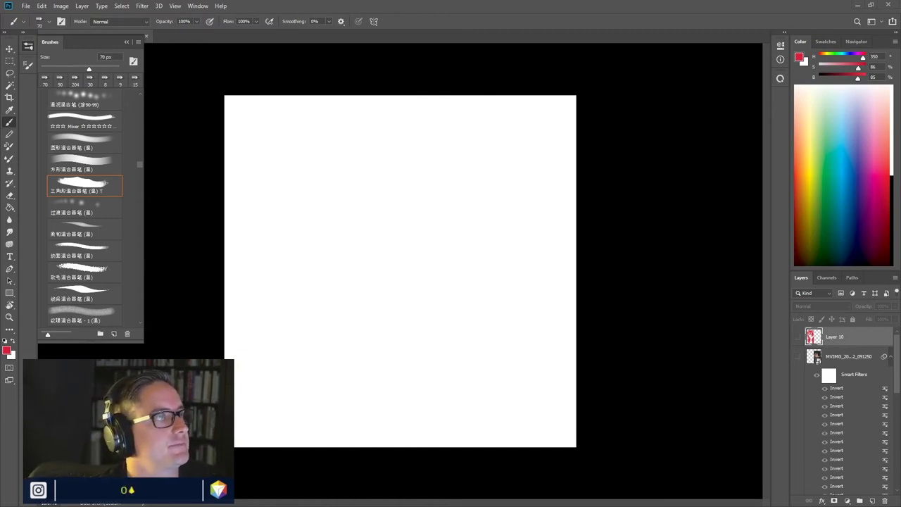
{"action": "left_click_drag", "start_coordinate": [368, 291], "coordinate": [481, 316]}
{"action": "key", "text": "Return"}
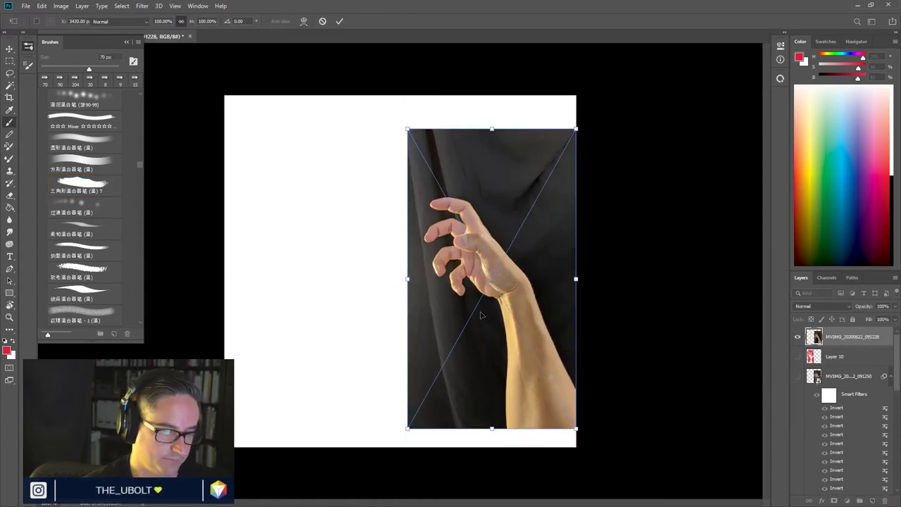
{"action": "left_click", "coordinate": [872, 500]}
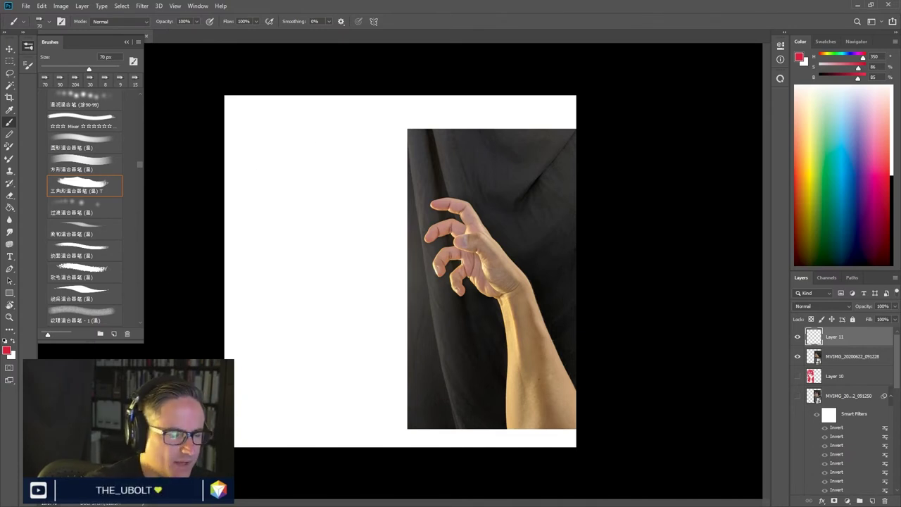
- Outline and hatch the negative shape above the curled hand in red, continuing it down behind the wrist and forearm
{"action": "mouse_move", "coordinate": [249, 127]}
{"action": "left_mouse_down"}
{"action": "mouse_move", "coordinate": [331, 209]}
{"action": "mouse_move", "coordinate": [400, 263]}
{"action": "left_mouse_up"}
{"action": "mouse_move", "coordinate": [394, 247]}
{"action": "left_mouse_down"}
{"action": "mouse_move", "coordinate": [393, 167]}
{"action": "mouse_move", "coordinate": [396, 248]}
{"action": "left_mouse_up"}
{"action": "left_click_drag", "start_coordinate": [386, 130], "coordinate": [389, 172]}
{"action": "left_click_drag", "start_coordinate": [271, 131], "coordinate": [306, 132]}
{"action": "mouse_move", "coordinate": [374, 131]}
{"action": "left_mouse_down"}
{"action": "mouse_move", "coordinate": [250, 129]}
{"action": "mouse_move", "coordinate": [330, 161]}
{"action": "mouse_move", "coordinate": [362, 188]}
{"action": "mouse_move", "coordinate": [356, 222]}
{"action": "mouse_move", "coordinate": [378, 255]}
{"action": "mouse_move", "coordinate": [408, 264]}
{"action": "left_mouse_up"}
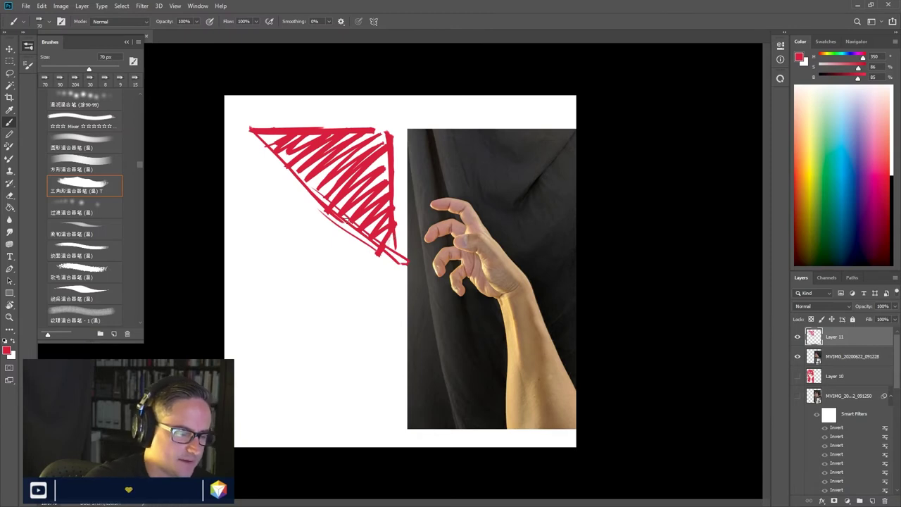
{"action": "left_click_drag", "start_coordinate": [345, 220], "coordinate": [388, 356]}
{"action": "mouse_move", "coordinate": [397, 237]}
{"action": "left_mouse_down"}
{"action": "mouse_move", "coordinate": [400, 364]}
{"action": "mouse_move", "coordinate": [387, 377]}
{"action": "left_mouse_up"}
{"action": "mouse_move", "coordinate": [384, 258]}
{"action": "left_mouse_down"}
{"action": "mouse_move", "coordinate": [392, 317]}
{"action": "mouse_move", "coordinate": [384, 366]}
{"action": "mouse_move", "coordinate": [380, 296]}
{"action": "mouse_move", "coordinate": [349, 201]}
{"action": "left_mouse_up"}
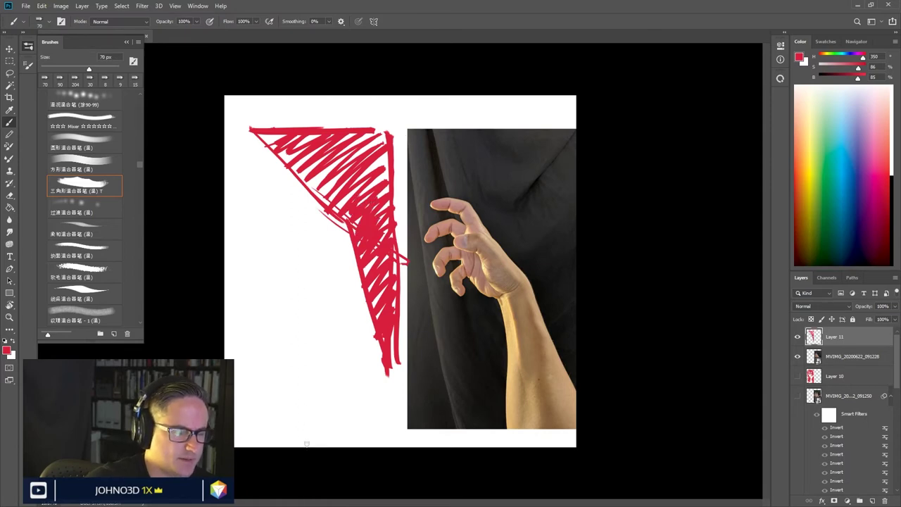
- Outline and hatch the negative shape below the curled hand in red, along the forearm's inner edge and around the lowest fingertip
{"action": "mouse_move", "coordinate": [320, 440]}
{"action": "left_mouse_down"}
{"action": "mouse_move", "coordinate": [313, 398]}
{"action": "mouse_move", "coordinate": [324, 354]}
{"action": "left_mouse_up"}
{"action": "mouse_move", "coordinate": [315, 405]}
{"action": "left_mouse_down"}
{"action": "mouse_move", "coordinate": [327, 337]}
{"action": "mouse_move", "coordinate": [325, 273]}
{"action": "mouse_move", "coordinate": [294, 257]}
{"action": "mouse_move", "coordinate": [309, 279]}
{"action": "mouse_move", "coordinate": [273, 284]}
{"action": "mouse_move", "coordinate": [282, 255]}
{"action": "mouse_move", "coordinate": [273, 276]}
{"action": "mouse_move", "coordinate": [239, 292]}
{"action": "mouse_move", "coordinate": [232, 317]}
{"action": "mouse_move", "coordinate": [291, 296]}
{"action": "mouse_move", "coordinate": [246, 338]}
{"action": "mouse_move", "coordinate": [320, 310]}
{"action": "mouse_move", "coordinate": [241, 412]}
{"action": "mouse_move", "coordinate": [275, 394]}
{"action": "mouse_move", "coordinate": [323, 336]}
{"action": "mouse_move", "coordinate": [257, 421]}
{"action": "mouse_move", "coordinate": [314, 366]}
{"action": "mouse_move", "coordinate": [271, 426]}
{"action": "left_mouse_up"}
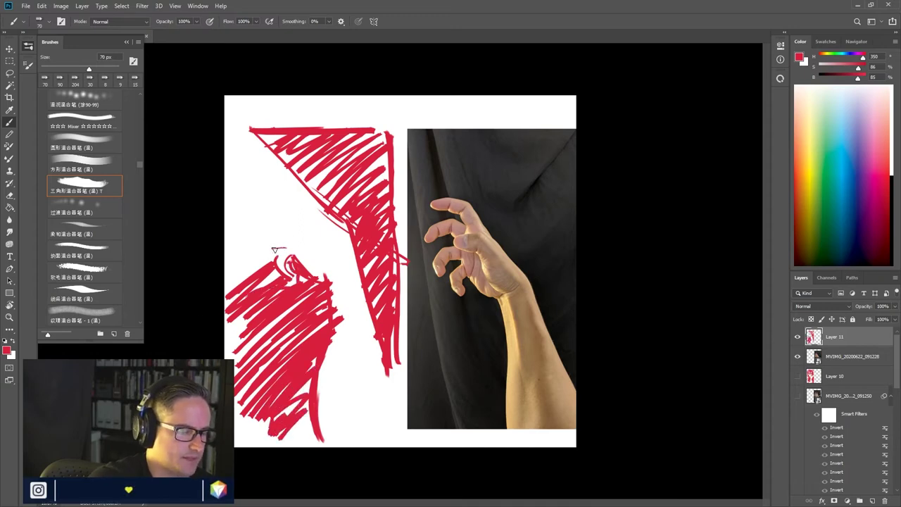
{"action": "mouse_move", "coordinate": [274, 251]}
{"action": "left_mouse_down"}
{"action": "mouse_move", "coordinate": [268, 253]}
{"action": "mouse_move", "coordinate": [283, 247]}
{"action": "mouse_move", "coordinate": [273, 258]}
{"action": "left_mouse_up"}
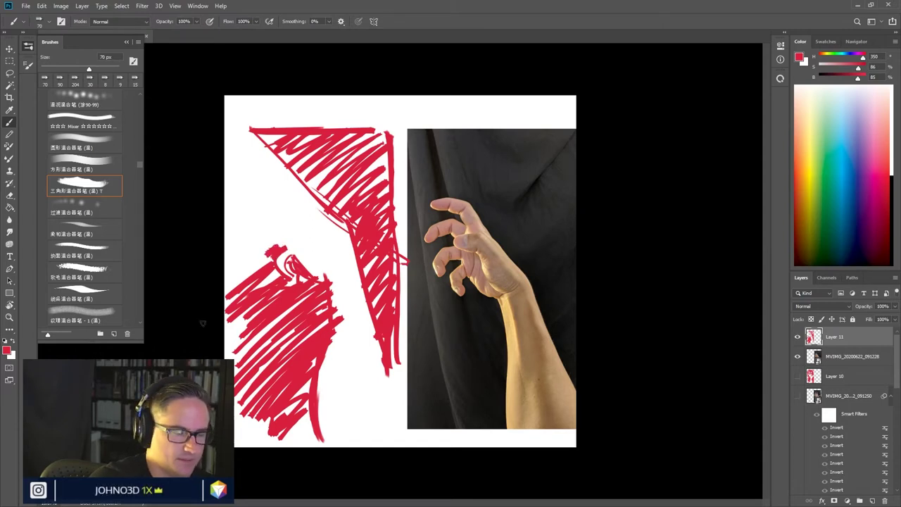
- Hatch the negative space between the fingers, around the upper fingertips, and up into the corner above the hand
{"action": "mouse_move", "coordinate": [286, 223]}
{"action": "left_mouse_down"}
{"action": "mouse_move", "coordinate": [261, 234]}
{"action": "mouse_move", "coordinate": [252, 267]}
{"action": "mouse_move", "coordinate": [235, 223]}
{"action": "mouse_move", "coordinate": [271, 201]}
{"action": "mouse_move", "coordinate": [229, 214]}
{"action": "mouse_move", "coordinate": [255, 226]}
{"action": "mouse_move", "coordinate": [271, 204]}
{"action": "mouse_move", "coordinate": [231, 188]}
{"action": "left_mouse_up"}
{"action": "mouse_move", "coordinate": [231, 125]}
{"action": "left_mouse_down"}
{"action": "mouse_move", "coordinate": [233, 198]}
{"action": "mouse_move", "coordinate": [243, 210]}
{"action": "mouse_move", "coordinate": [247, 141]}
{"action": "mouse_move", "coordinate": [259, 161]}
{"action": "mouse_move", "coordinate": [247, 188]}
{"action": "mouse_move", "coordinate": [252, 175]}
{"action": "mouse_move", "coordinate": [244, 172]}
{"action": "mouse_move", "coordinate": [262, 129]}
{"action": "left_mouse_up"}
{"action": "mouse_move", "coordinate": [327, 193]}
{"action": "left_mouse_down"}
{"action": "mouse_move", "coordinate": [264, 180]}
{"action": "mouse_move", "coordinate": [324, 184]}
{"action": "left_mouse_up"}
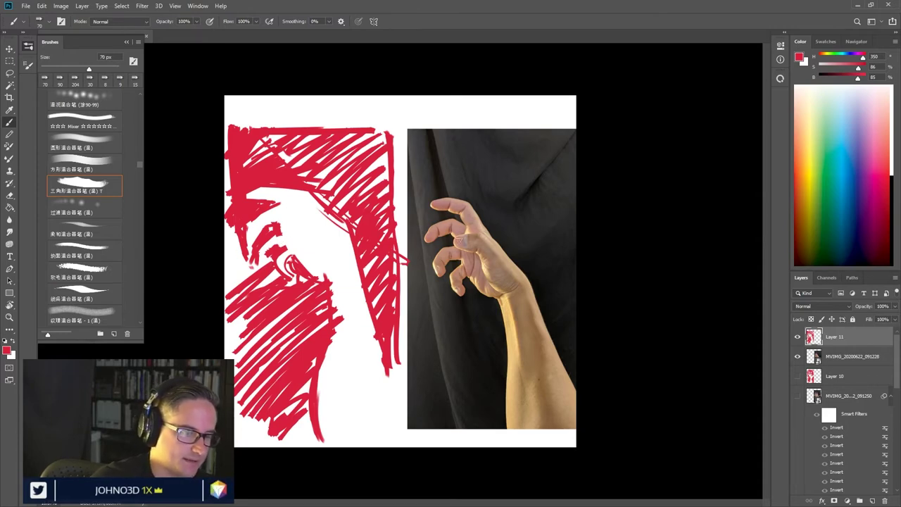
- Fill the remaining gaps in front of the fingers and below the hand, and tighten the edge along the back of the hand
{"action": "mouse_move", "coordinate": [235, 238]}
{"action": "left_mouse_down"}
{"action": "mouse_move", "coordinate": [239, 289]}
{"action": "mouse_move", "coordinate": [253, 281]}
{"action": "mouse_move", "coordinate": [249, 248]}
{"action": "left_mouse_up"}
{"action": "mouse_move", "coordinate": [266, 283]}
{"action": "left_mouse_down"}
{"action": "mouse_move", "coordinate": [241, 309]}
{"action": "mouse_move", "coordinate": [243, 371]}
{"action": "mouse_move", "coordinate": [241, 358]}
{"action": "mouse_move", "coordinate": [276, 380]}
{"action": "mouse_move", "coordinate": [290, 305]}
{"action": "mouse_move", "coordinate": [296, 378]}
{"action": "mouse_move", "coordinate": [265, 415]}
{"action": "mouse_move", "coordinate": [298, 429]}
{"action": "mouse_move", "coordinate": [248, 426]}
{"action": "mouse_move", "coordinate": [284, 427]}
{"action": "mouse_move", "coordinate": [297, 394]}
{"action": "mouse_move", "coordinate": [311, 426]}
{"action": "mouse_move", "coordinate": [301, 364]}
{"action": "mouse_move", "coordinate": [267, 360]}
{"action": "left_mouse_up"}
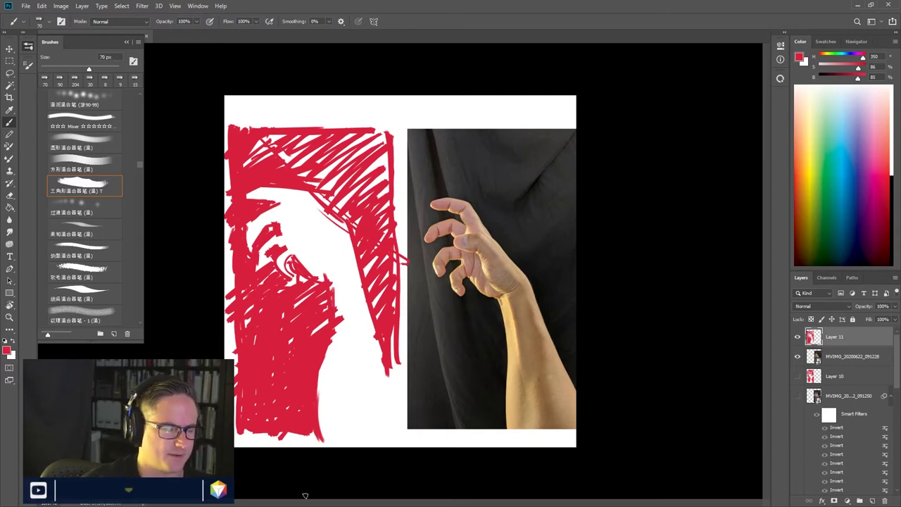
{"action": "left_click_drag", "start_coordinate": [314, 176], "coordinate": [329, 247]}
{"action": "left_click_drag", "start_coordinate": [350, 217], "coordinate": [318, 187]}
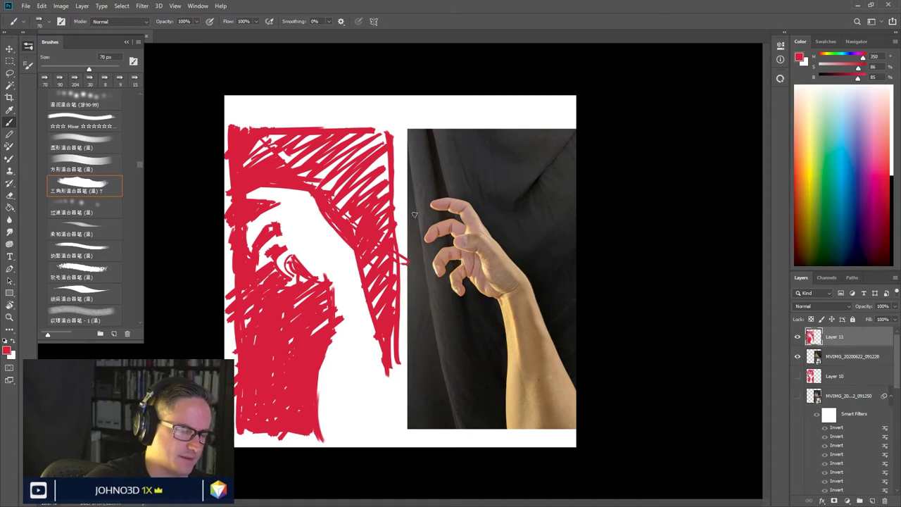
{"action": "mouse_move", "coordinate": [335, 223]}
{"action": "left_mouse_down"}
{"action": "mouse_move", "coordinate": [317, 199]}
{"action": "mouse_move", "coordinate": [361, 254]}
{"action": "mouse_move", "coordinate": [351, 217]}
{"action": "mouse_move", "coordinate": [381, 183]}
{"action": "mouse_move", "coordinate": [324, 159]}
{"action": "left_mouse_up"}
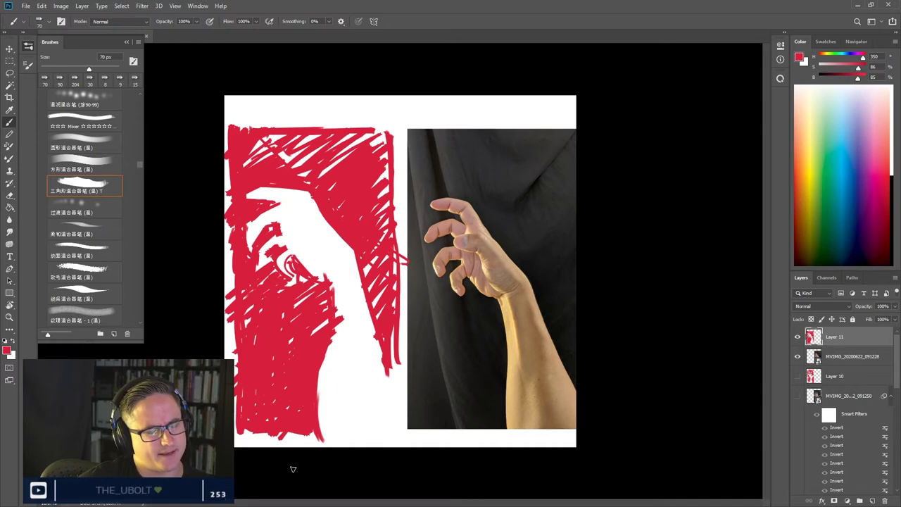
- Circle the negative shapes above the hand and behind the forearm on the reference photo
{"action": "mouse_move", "coordinate": [483, 132]}
{"action": "left_mouse_down"}
{"action": "mouse_move", "coordinate": [463, 183]}
{"action": "mouse_move", "coordinate": [536, 263]}
{"action": "mouse_move", "coordinate": [557, 271]}
{"action": "mouse_move", "coordinate": [571, 195]}
{"action": "mouse_move", "coordinate": [474, 145]}
{"action": "left_mouse_up"}
{"action": "mouse_move", "coordinate": [550, 283]}
{"action": "left_mouse_down"}
{"action": "mouse_move", "coordinate": [562, 345]}
{"action": "mouse_move", "coordinate": [554, 289]}
{"action": "left_mouse_up"}
{"action": "left_click", "coordinate": [483, 329]}
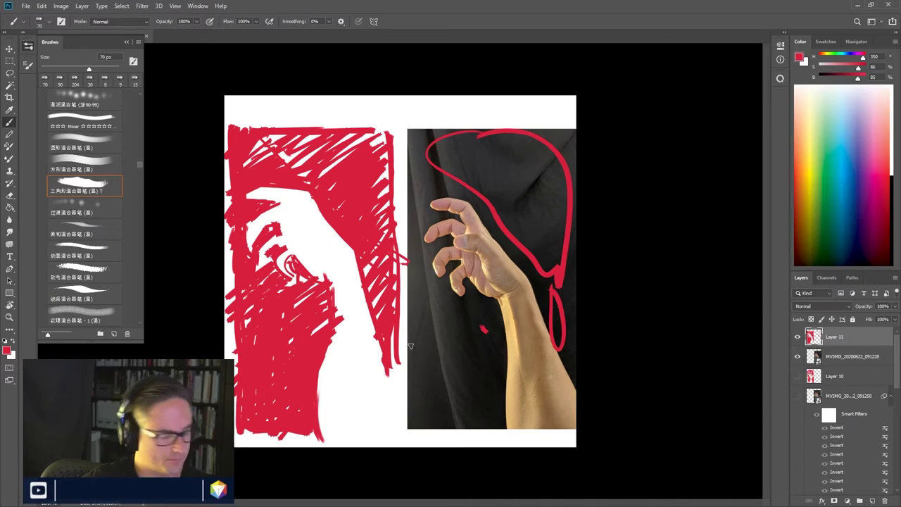
- Clear the whole drawing layer, and undo back to the state before the loops were drawn over the photo
{"action": "key", "text": "ctrl+a"}
{"action": "key", "text": "Delete"}
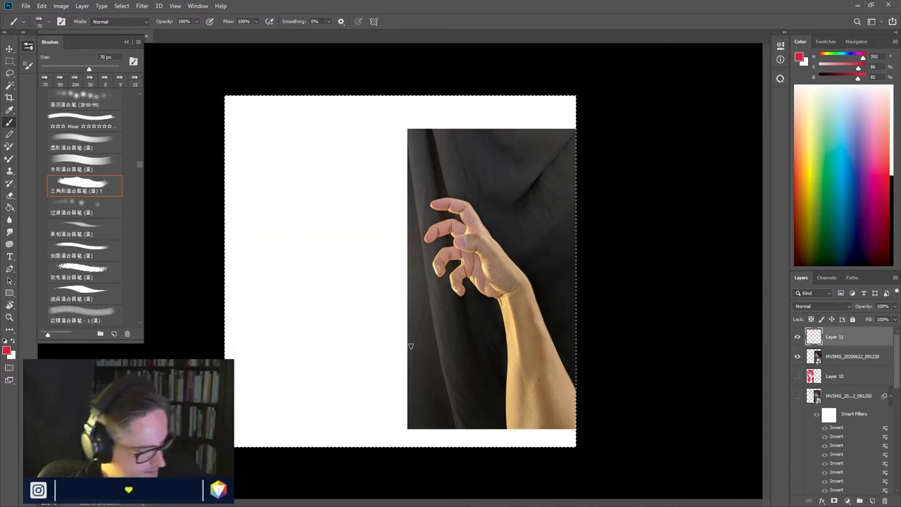
{"action": "key", "text": "ctrl+z"}
{"action": "key", "text": "ctrl+z"}
{"action": "key", "text": "ctrl+z"}
{"action": "key", "text": "ctrl+z"}
{"action": "key", "text": "ctrl+z"}
{"action": "key", "text": "ctrl+z"}
{"action": "key", "text": "ctrl+z"}
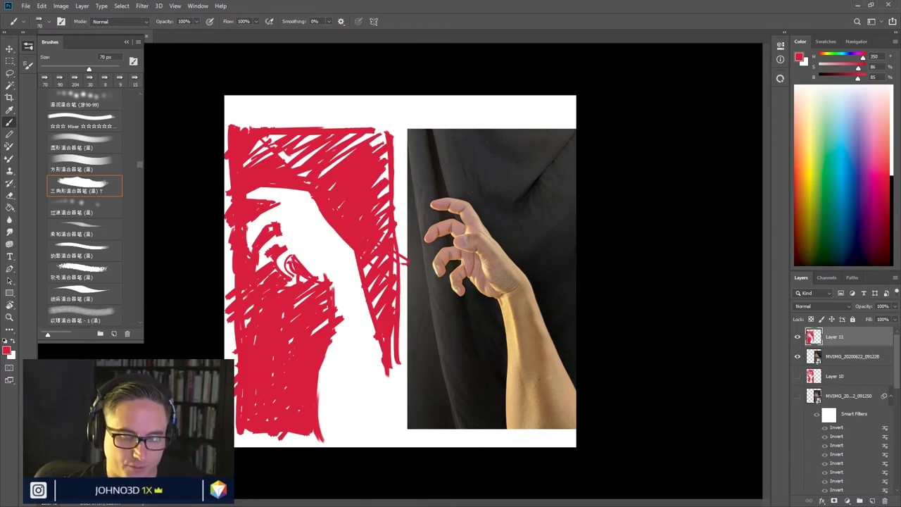
- Add a new layer and hide the curled-hand drawing on Layer 11 and its photo MVIMG_20200622_091228
{"action": "left_click", "coordinate": [872, 499]}
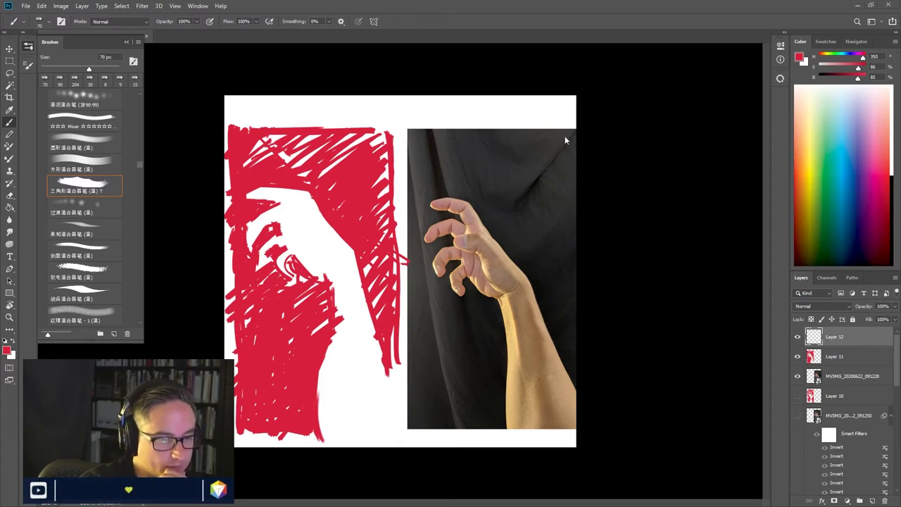
{"action": "left_click", "coordinate": [798, 396]}
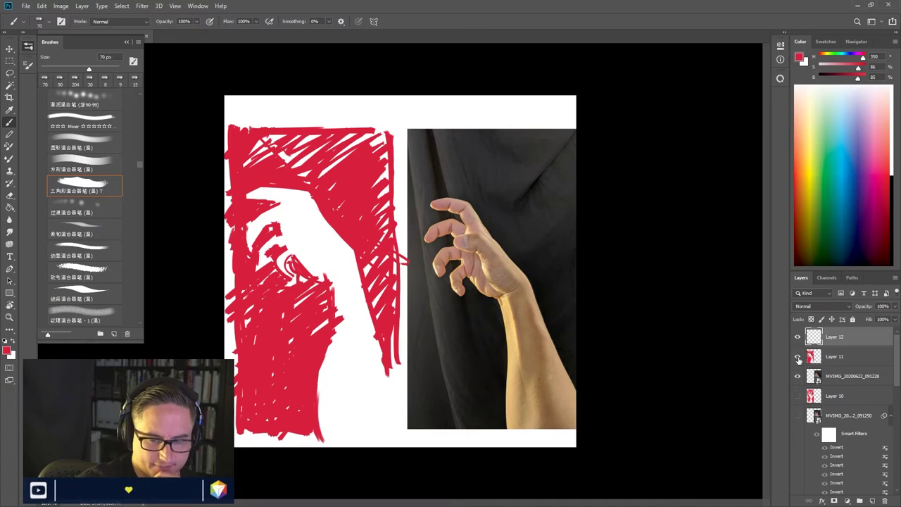
{"action": "left_click", "coordinate": [798, 356]}
{"action": "left_click", "coordinate": [798, 376]}
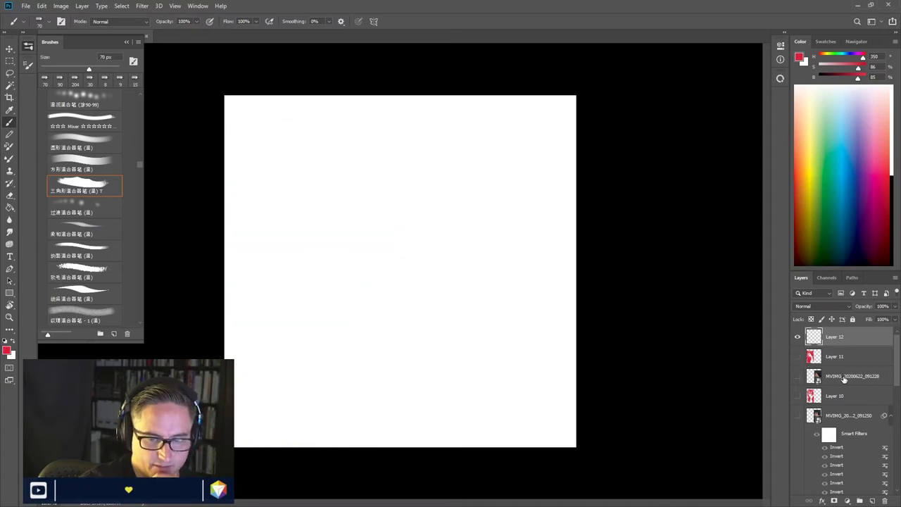
- Delete the three used reference photo layers, MVIMG_20200622_091228, the one ending in 091250, and MVIMG_20200622_091354
{"action": "left_click", "coordinate": [843, 377]}
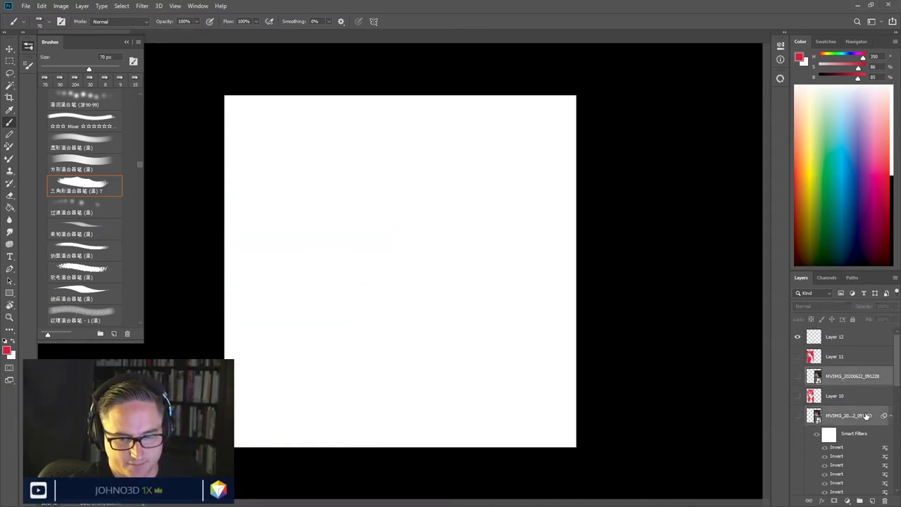
{"action": "left_click", "coordinate": [883, 500]}
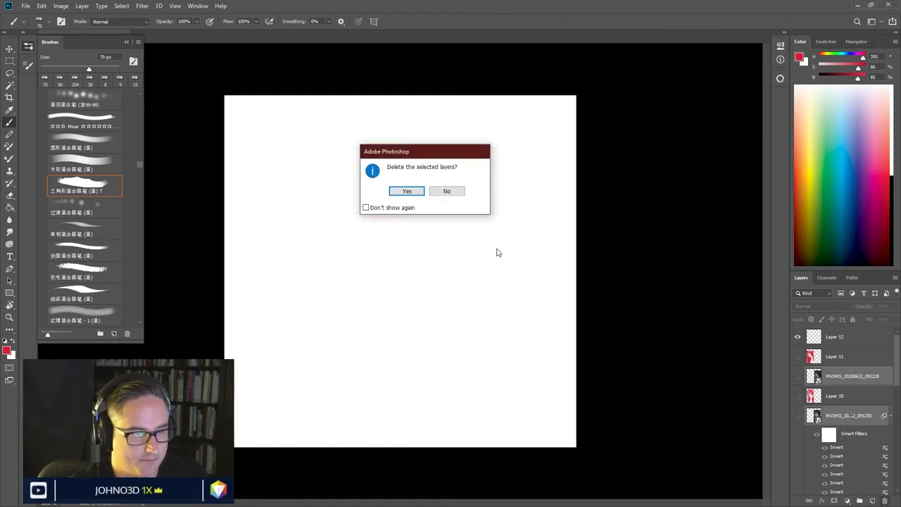
{"action": "left_click", "coordinate": [415, 193]}
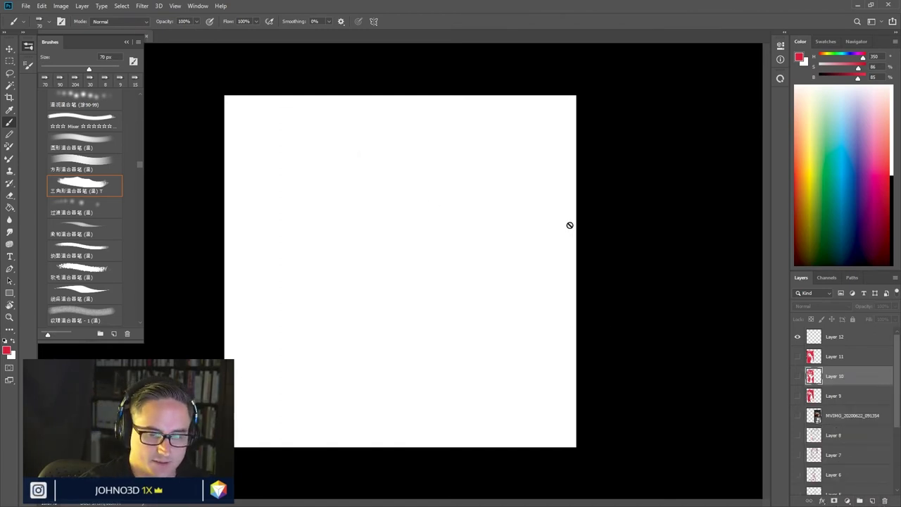
{"action": "left_click", "coordinate": [846, 415]}
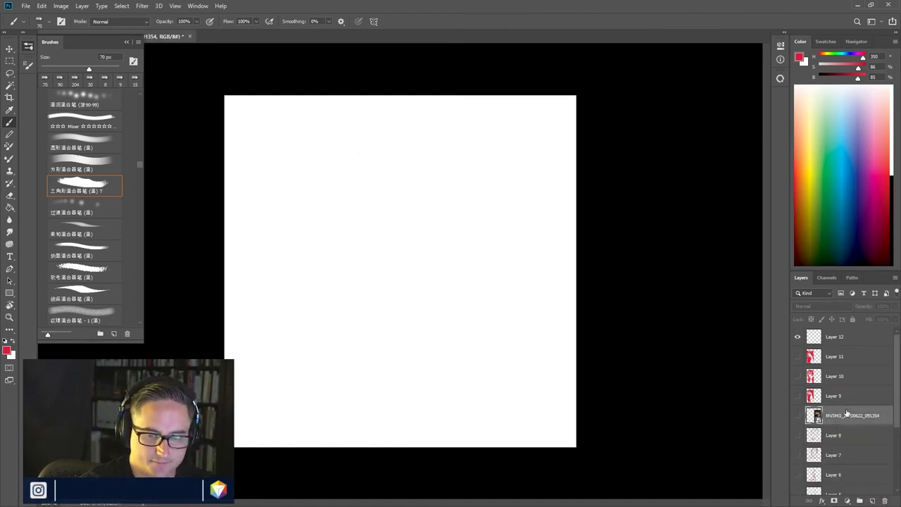
{"action": "left_click", "coordinate": [882, 500]}
{"action": "left_click", "coordinate": [407, 193]}
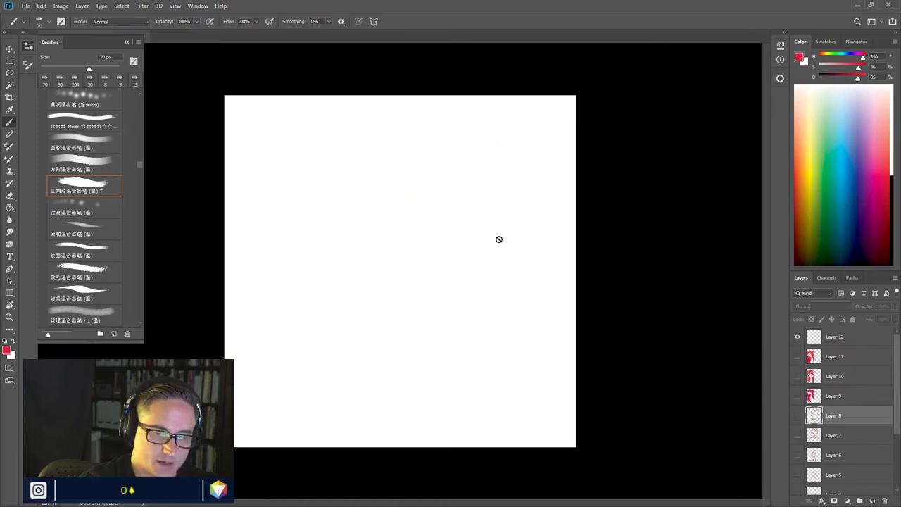
- Place the photo MVIMG_20200622_091305 on the canvas's right half above the old drawings, and add a new layer for drawing
{"action": "left_click", "coordinate": [848, 338]}
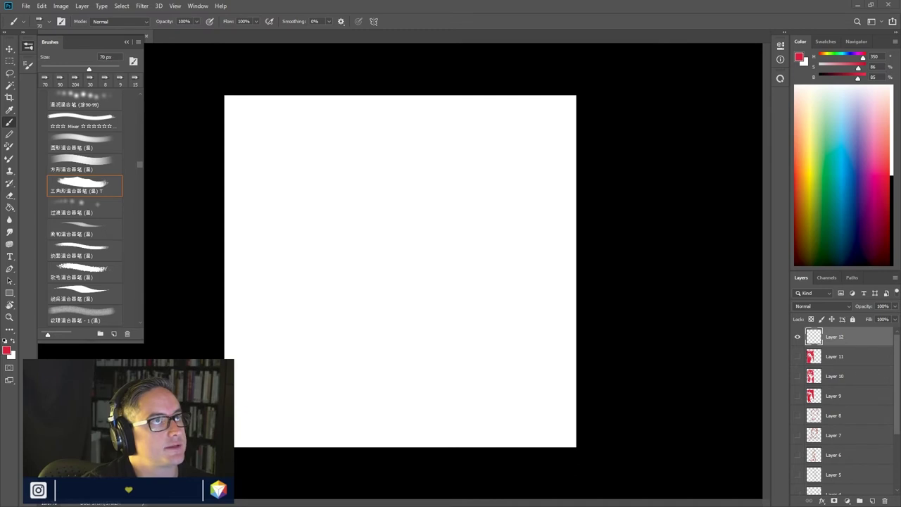
{"action": "mouse_move", "coordinate": [531, 258]}
{"action": "left_mouse_down"}
{"action": "mouse_move", "coordinate": [472, 250]}
{"action": "mouse_move", "coordinate": [534, 247]}
{"action": "mouse_move", "coordinate": [525, 245]}
{"action": "left_mouse_up"}
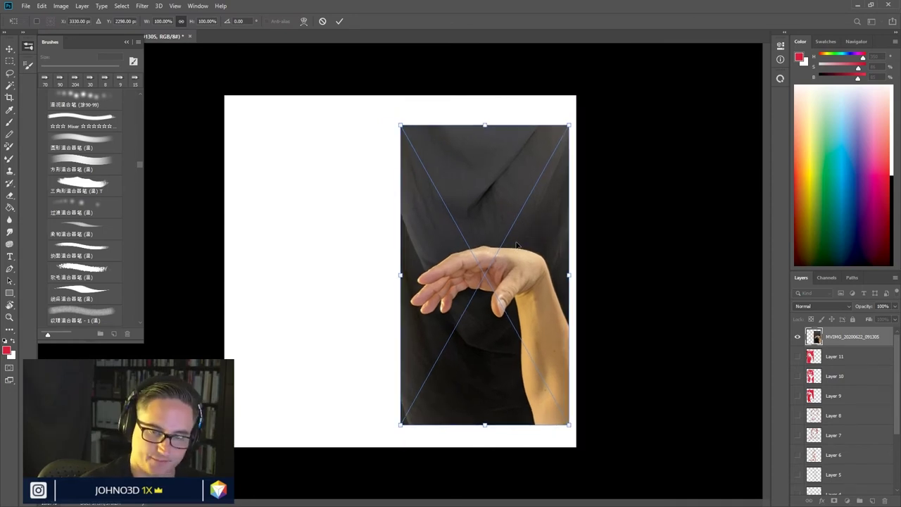
{"action": "key", "text": "b"}
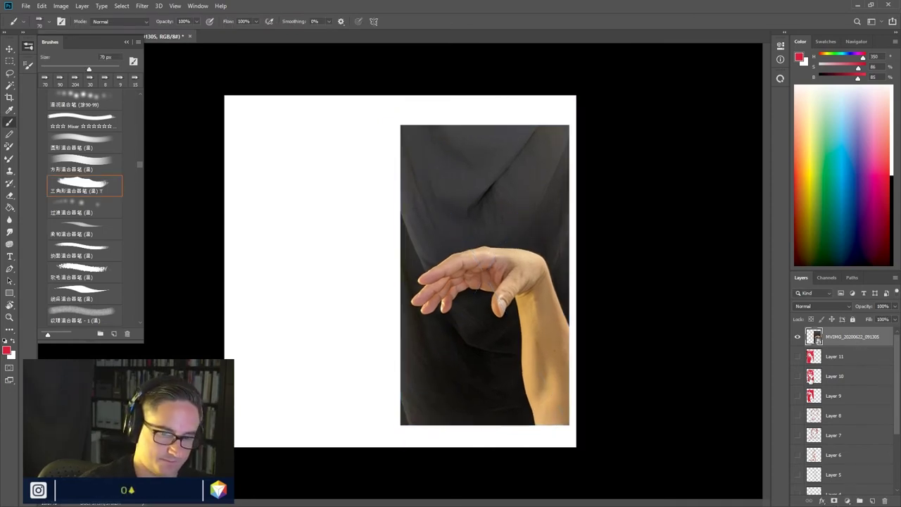
{"action": "left_click", "coordinate": [873, 501]}
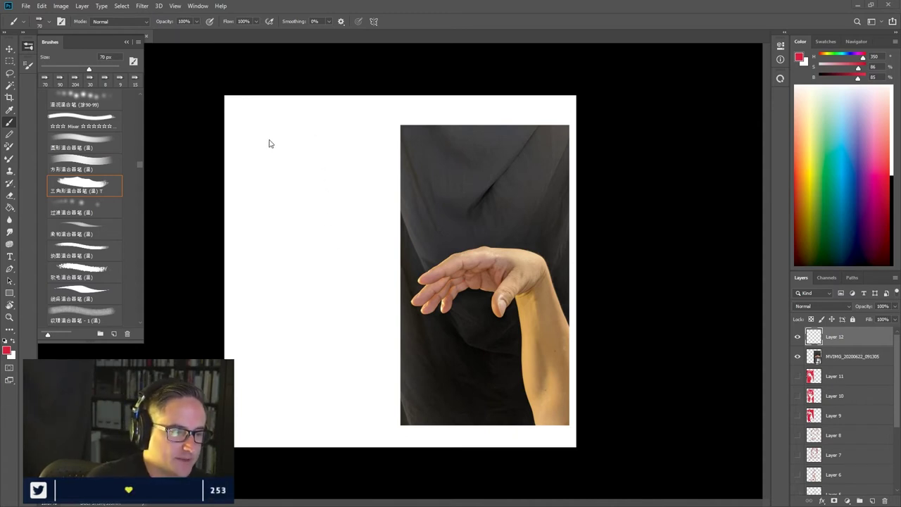
- Outline the rectangular negative space above the drooping hand in red and hatch it diagonally
{"action": "mouse_move", "coordinate": [239, 129]}
{"action": "left_mouse_down"}
{"action": "mouse_move", "coordinate": [376, 127]}
{"action": "mouse_move", "coordinate": [378, 272]}
{"action": "left_mouse_up"}
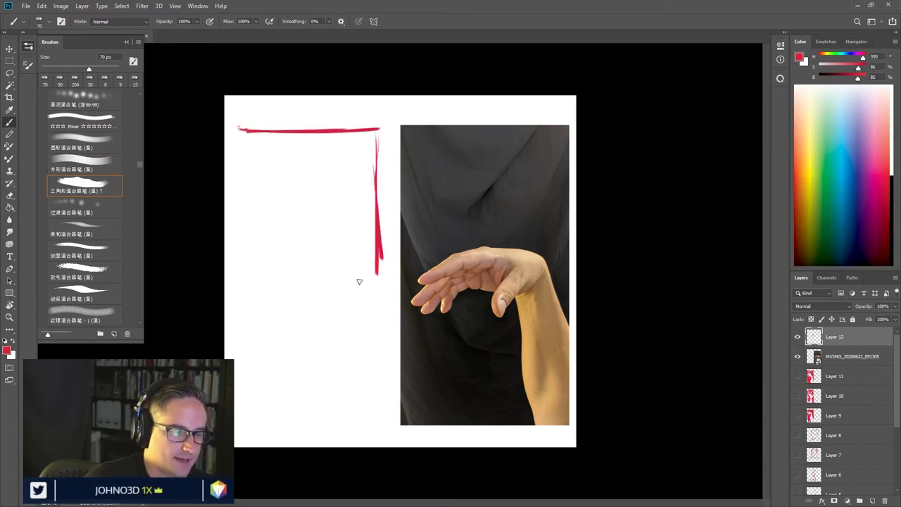
{"action": "mouse_move", "coordinate": [376, 249]}
{"action": "left_mouse_down"}
{"action": "mouse_move", "coordinate": [236, 248]}
{"action": "mouse_move", "coordinate": [243, 252]}
{"action": "left_mouse_up"}
{"action": "left_click_drag", "start_coordinate": [248, 187], "coordinate": [247, 245]}
{"action": "left_click_drag", "start_coordinate": [250, 156], "coordinate": [291, 134]}
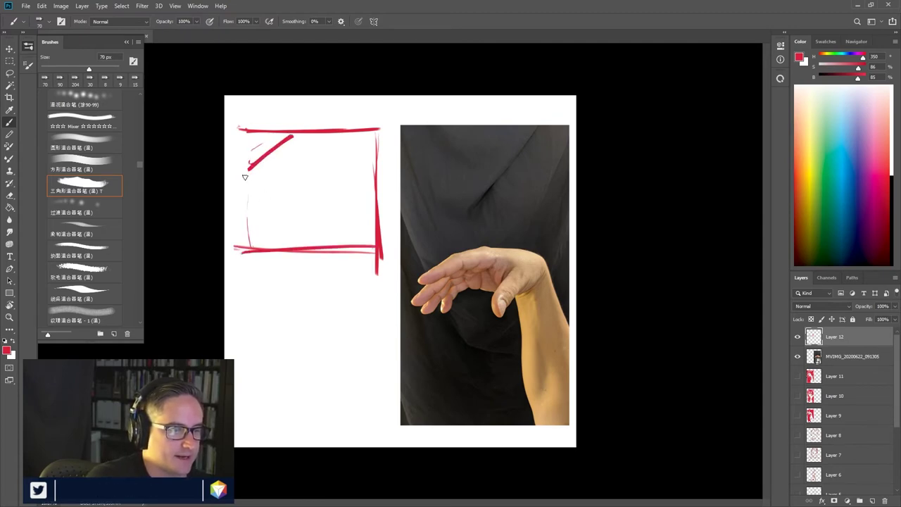
{"action": "left_click_drag", "start_coordinate": [247, 184], "coordinate": [305, 157]}
{"action": "left_click_drag", "start_coordinate": [243, 211], "coordinate": [366, 134]}
- Draw and fill the negative wedge behind the wrist and forearm, and densify the hatching above the back of the hand
{"action": "mouse_move", "coordinate": [250, 235]}
{"action": "left_mouse_down"}
{"action": "mouse_move", "coordinate": [326, 190]}
{"action": "mouse_move", "coordinate": [365, 185]}
{"action": "mouse_move", "coordinate": [288, 239]}
{"action": "mouse_move", "coordinate": [369, 214]}
{"action": "mouse_move", "coordinate": [355, 239]}
{"action": "mouse_move", "coordinate": [374, 324]}
{"action": "left_mouse_up"}
{"action": "left_click_drag", "start_coordinate": [380, 257], "coordinate": [379, 279]}
{"action": "left_click_drag", "start_coordinate": [374, 321], "coordinate": [380, 275]}
{"action": "mouse_move", "coordinate": [361, 251]}
{"action": "left_mouse_down"}
{"action": "mouse_move", "coordinate": [376, 271]}
{"action": "mouse_move", "coordinate": [365, 292]}
{"action": "mouse_move", "coordinate": [380, 318]}
{"action": "mouse_move", "coordinate": [374, 334]}
{"action": "left_mouse_up"}
{"action": "left_click_drag", "start_coordinate": [357, 254], "coordinate": [289, 241]}
{"action": "left_click_drag", "start_coordinate": [376, 243], "coordinate": [259, 238]}
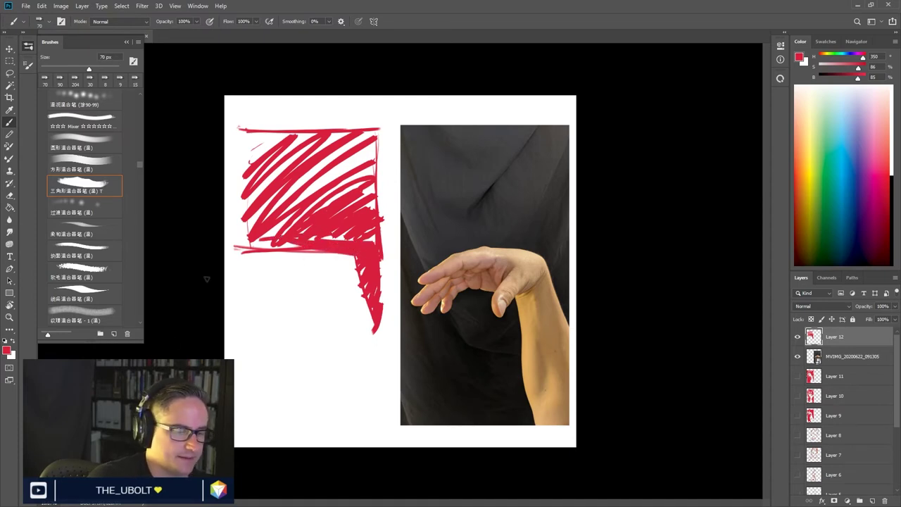
- Hatch the negative wedge above the sloping fingers and reinforce the edge along the top of the hand
{"action": "left_click_drag", "start_coordinate": [273, 255], "coordinate": [239, 289]}
{"action": "left_click_drag", "start_coordinate": [246, 250], "coordinate": [238, 294]}
{"action": "mouse_move", "coordinate": [296, 247]}
{"action": "left_mouse_down"}
{"action": "mouse_move", "coordinate": [251, 260]}
{"action": "mouse_move", "coordinate": [260, 247]}
{"action": "mouse_move", "coordinate": [251, 281]}
{"action": "mouse_move", "coordinate": [266, 260]}
{"action": "mouse_move", "coordinate": [352, 238]}
{"action": "left_mouse_up"}
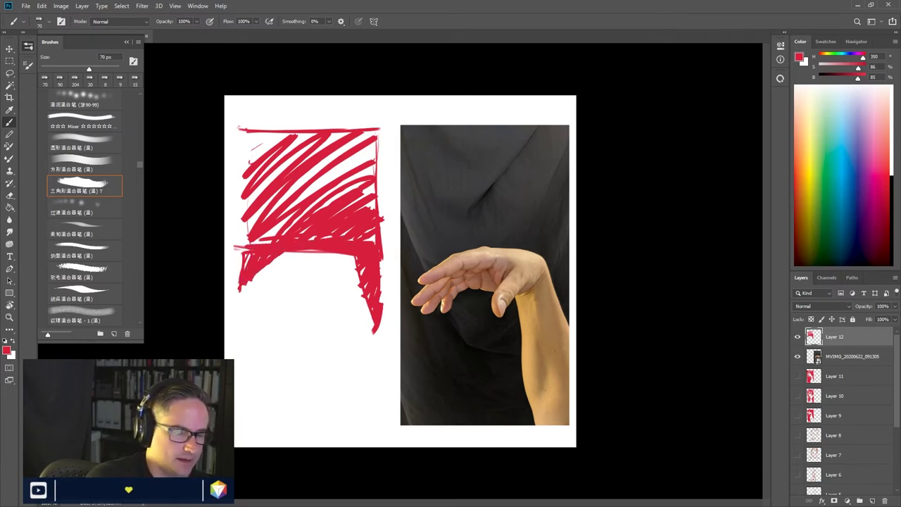
- Block in the red negative space around the fingertips, inside the palm and below the hand with the 70 px brush
{"action": "mouse_move", "coordinate": [262, 277]}
{"action": "left_mouse_down"}
{"action": "mouse_move", "coordinate": [239, 303]}
{"action": "mouse_move", "coordinate": [241, 290]}
{"action": "mouse_move", "coordinate": [227, 318]}
{"action": "mouse_move", "coordinate": [261, 319]}
{"action": "mouse_move", "coordinate": [247, 330]}
{"action": "mouse_move", "coordinate": [296, 294]}
{"action": "mouse_move", "coordinate": [335, 288]}
{"action": "mouse_move", "coordinate": [314, 324]}
{"action": "mouse_move", "coordinate": [322, 319]}
{"action": "mouse_move", "coordinate": [315, 311]}
{"action": "mouse_move", "coordinate": [285, 318]}
{"action": "left_mouse_up"}
{"action": "mouse_move", "coordinate": [318, 317]}
{"action": "left_mouse_down"}
{"action": "mouse_move", "coordinate": [267, 318]}
{"action": "mouse_move", "coordinate": [306, 294]}
{"action": "mouse_move", "coordinate": [288, 309]}
{"action": "mouse_move", "coordinate": [320, 303]}
{"action": "mouse_move", "coordinate": [316, 292]}
{"action": "mouse_move", "coordinate": [322, 308]}
{"action": "left_mouse_up"}
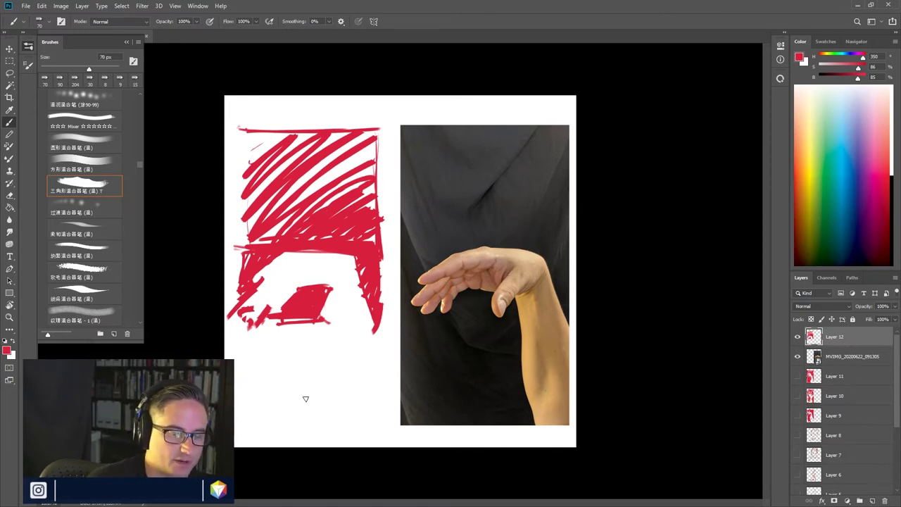
{"action": "mouse_move", "coordinate": [323, 304]}
{"action": "left_mouse_down"}
{"action": "mouse_move", "coordinate": [334, 331]}
{"action": "mouse_move", "coordinate": [348, 303]}
{"action": "mouse_move", "coordinate": [351, 344]}
{"action": "mouse_move", "coordinate": [340, 319]}
{"action": "mouse_move", "coordinate": [351, 407]}
{"action": "mouse_move", "coordinate": [252, 432]}
{"action": "left_mouse_up"}
{"action": "mouse_move", "coordinate": [233, 321]}
{"action": "left_mouse_down"}
{"action": "mouse_move", "coordinate": [237, 420]}
{"action": "mouse_move", "coordinate": [240, 352]}
{"action": "mouse_move", "coordinate": [237, 369]}
{"action": "mouse_move", "coordinate": [267, 394]}
{"action": "mouse_move", "coordinate": [296, 372]}
{"action": "mouse_move", "coordinate": [268, 418]}
{"action": "mouse_move", "coordinate": [305, 380]}
{"action": "mouse_move", "coordinate": [275, 423]}
{"action": "mouse_move", "coordinate": [343, 387]}
{"action": "mouse_move", "coordinate": [324, 417]}
{"action": "mouse_move", "coordinate": [343, 413]}
{"action": "mouse_move", "coordinate": [338, 429]}
{"action": "mouse_move", "coordinate": [254, 340]}
{"action": "mouse_move", "coordinate": [254, 326]}
{"action": "mouse_move", "coordinate": [232, 317]}
{"action": "left_mouse_up"}
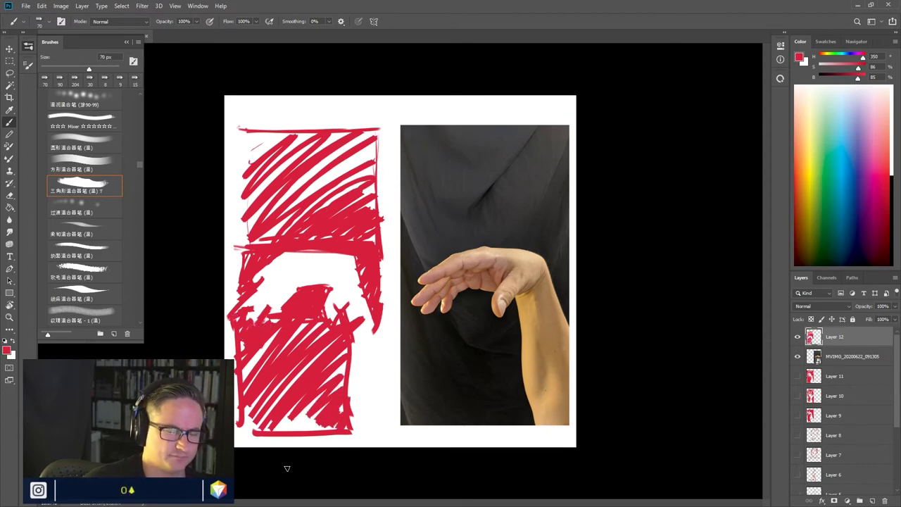
{"action": "left_click_drag", "start_coordinate": [329, 280], "coordinate": [347, 304]}
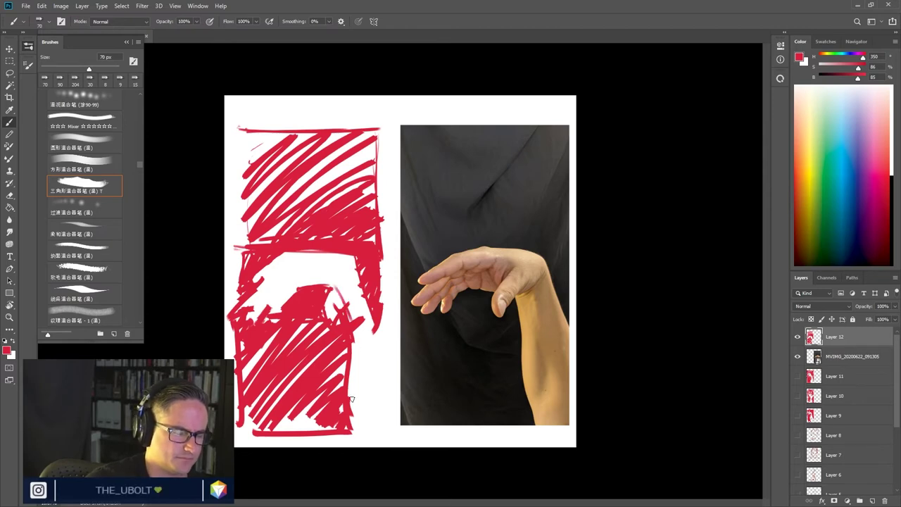
- Mark the lower negative shape and the gap under the palm with arrows, reducing the brush to 50 px
{"action": "left_click_drag", "start_coordinate": [364, 376], "coordinate": [367, 392]}
{"action": "key", "text": "bracketleft"}
{"action": "key", "text": "bracketleft"}
{"action": "left_click_drag", "start_coordinate": [314, 284], "coordinate": [314, 269]}
{"action": "left_click_drag", "start_coordinate": [308, 276], "coordinate": [318, 275]}
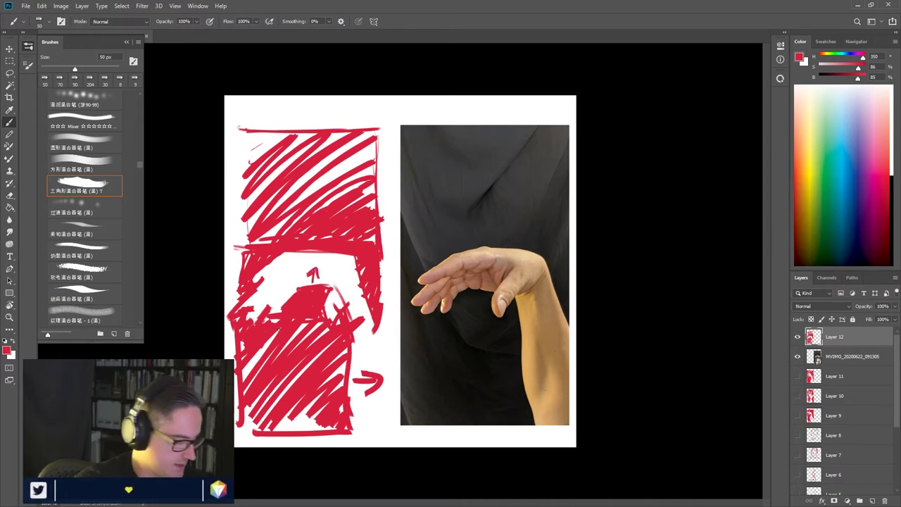
- Clear everything on Layer 12 and outline a red box for the negative space above the hand
{"action": "key", "text": "ctrl+a"}
{"action": "key", "text": "Delete"}
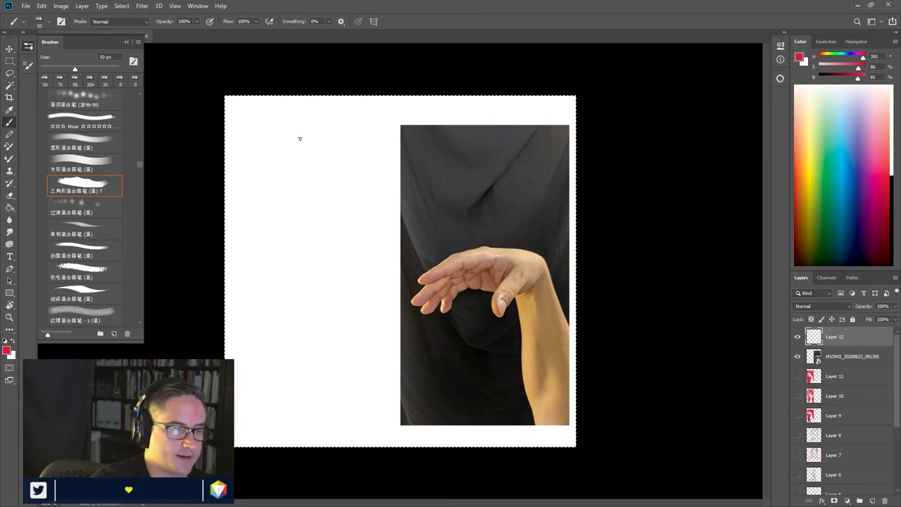
{"action": "mouse_move", "coordinate": [249, 132]}
{"action": "left_mouse_down"}
{"action": "mouse_move", "coordinate": [374, 130]}
{"action": "mouse_move", "coordinate": [373, 259]}
{"action": "mouse_move", "coordinate": [274, 249]}
{"action": "left_mouse_up"}
{"action": "mouse_move", "coordinate": [349, 238]}
{"action": "left_mouse_down"}
{"action": "mouse_move", "coordinate": [262, 246]}
{"action": "mouse_move", "coordinate": [376, 240]}
{"action": "left_mouse_up"}
{"action": "left_click_drag", "start_coordinate": [365, 241], "coordinate": [248, 244]}
{"action": "left_click_drag", "start_coordinate": [251, 195], "coordinate": [251, 259]}
{"action": "left_click_drag", "start_coordinate": [247, 133], "coordinate": [251, 246]}
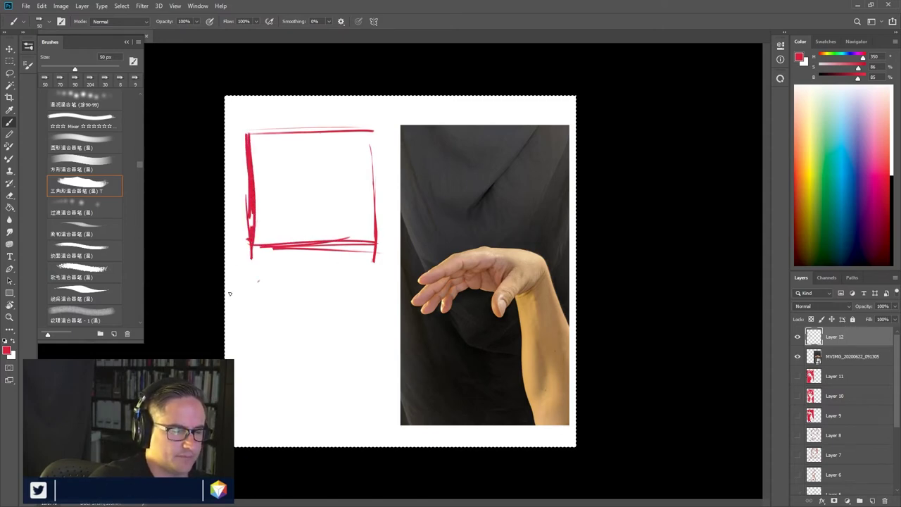
- Sketch the small angular negative shapes beside the fingertips, just under the box's lower-left corner
{"action": "mouse_move", "coordinate": [252, 274]}
{"action": "left_mouse_down"}
{"action": "mouse_move", "coordinate": [287, 250]}
{"action": "mouse_move", "coordinate": [255, 275]}
{"action": "left_mouse_up"}
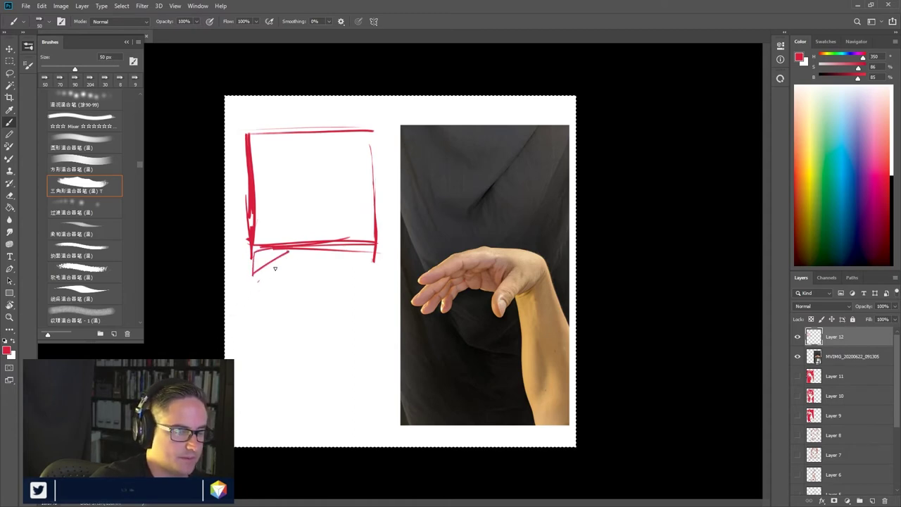
{"action": "mouse_move", "coordinate": [268, 271]}
{"action": "left_mouse_down"}
{"action": "mouse_move", "coordinate": [268, 291]}
{"action": "mouse_move", "coordinate": [252, 286]}
{"action": "left_mouse_up"}
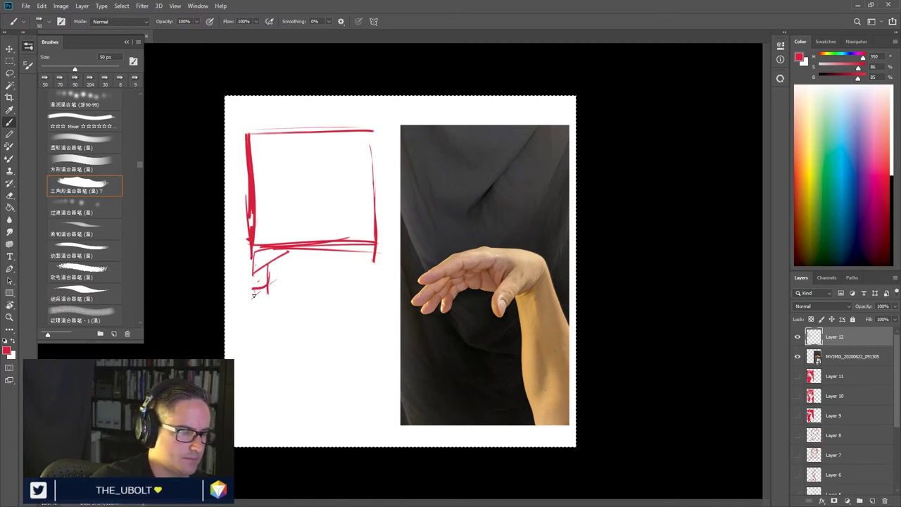
{"action": "left_click_drag", "start_coordinate": [262, 286], "coordinate": [281, 272]}
{"action": "mouse_move", "coordinate": [262, 282]}
{"action": "left_mouse_down"}
{"action": "mouse_move", "coordinate": [280, 274]}
{"action": "mouse_move", "coordinate": [265, 277]}
{"action": "left_mouse_up"}
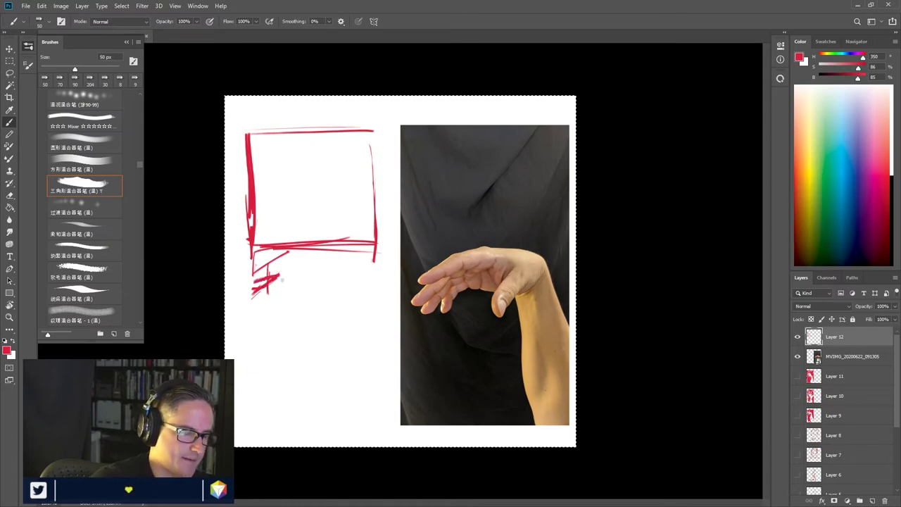
{"action": "mouse_move", "coordinate": [257, 292]}
{"action": "left_mouse_down"}
{"action": "mouse_move", "coordinate": [253, 313]}
{"action": "mouse_move", "coordinate": [262, 307]}
{"action": "mouse_move", "coordinate": [229, 340]}
{"action": "left_mouse_up"}
- Outline a low horizontal rectangle for the negative space directly beneath the fingers
{"action": "mouse_move", "coordinate": [267, 303]}
{"action": "left_mouse_down"}
{"action": "mouse_move", "coordinate": [261, 325]}
{"action": "mouse_move", "coordinate": [257, 307]}
{"action": "mouse_move", "coordinate": [268, 323]}
{"action": "mouse_move", "coordinate": [333, 338]}
{"action": "left_mouse_up"}
{"action": "left_click_drag", "start_coordinate": [256, 342], "coordinate": [345, 334]}
{"action": "left_click_drag", "start_coordinate": [337, 311], "coordinate": [336, 341]}
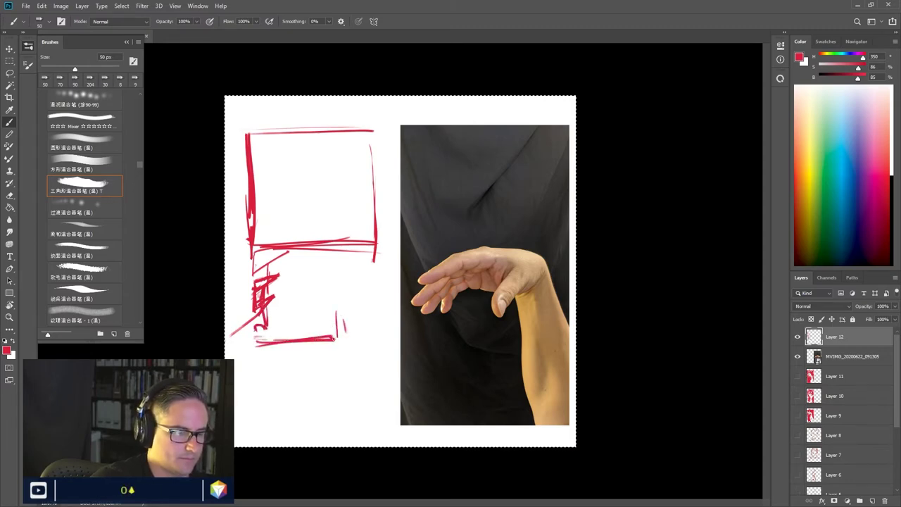
{"action": "left_click_drag", "start_coordinate": [335, 307], "coordinate": [336, 337]}
{"action": "left_click_drag", "start_coordinate": [263, 308], "coordinate": [338, 311]}
{"action": "left_click_drag", "start_coordinate": [258, 315], "coordinate": [330, 314]}
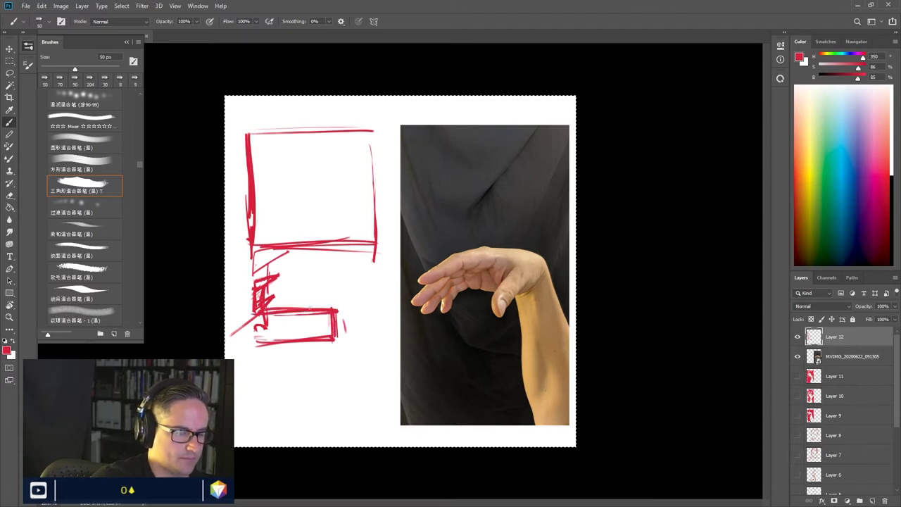
- Outline the large block of negative space below the fingers, with a slanted edge along the forearm
{"action": "left_click_drag", "start_coordinate": [255, 317], "coordinate": [255, 420]}
{"action": "left_click_drag", "start_coordinate": [253, 346], "coordinate": [252, 423]}
{"action": "left_click_drag", "start_coordinate": [249, 436], "coordinate": [325, 426]}
{"action": "mouse_move", "coordinate": [251, 421]}
{"action": "left_mouse_down"}
{"action": "mouse_move", "coordinate": [329, 424]}
{"action": "mouse_move", "coordinate": [330, 407]}
{"action": "left_mouse_up"}
{"action": "mouse_move", "coordinate": [258, 418]}
{"action": "left_mouse_down"}
{"action": "mouse_move", "coordinate": [326, 411]}
{"action": "mouse_move", "coordinate": [349, 419]}
{"action": "left_mouse_up"}
{"action": "left_click_drag", "start_coordinate": [327, 386], "coordinate": [348, 415]}
{"action": "mouse_move", "coordinate": [301, 340]}
{"action": "left_mouse_down"}
{"action": "mouse_move", "coordinate": [353, 411]}
{"action": "mouse_move", "coordinate": [328, 374]}
{"action": "left_mouse_up"}
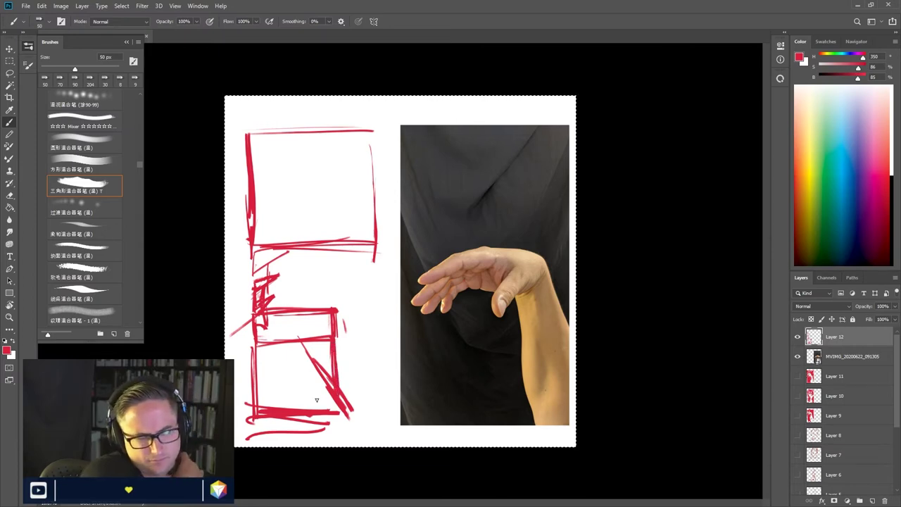
- Draw a narrow downward wedge at the upper box's lower-right corner for the space behind the wrist
{"action": "left_click_drag", "start_coordinate": [365, 268], "coordinate": [376, 304]}
{"action": "left_click_drag", "start_coordinate": [349, 241], "coordinate": [369, 285]}
{"action": "mouse_move", "coordinate": [352, 241]}
{"action": "left_mouse_down"}
{"action": "mouse_move", "coordinate": [351, 225]}
{"action": "mouse_move", "coordinate": [372, 260]}
{"action": "left_mouse_up"}
{"action": "mouse_move", "coordinate": [369, 254]}
{"action": "left_mouse_down"}
{"action": "mouse_move", "coordinate": [377, 295]}
{"action": "mouse_move", "coordinate": [375, 255]}
{"action": "left_mouse_up"}
{"action": "left_click_drag", "start_coordinate": [374, 271], "coordinate": [381, 300]}
{"action": "left_click_drag", "start_coordinate": [375, 271], "coordinate": [380, 297]}
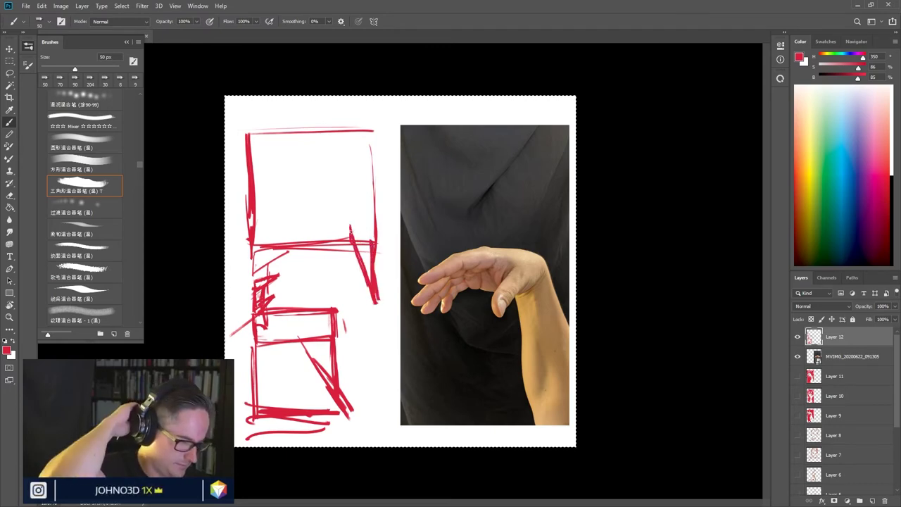
- Sketch the small negative shape inside the palm and refine the edges beside the thumb, upper finger and wrist
{"action": "mouse_move", "coordinate": [339, 331]}
{"action": "left_mouse_down"}
{"action": "mouse_move", "coordinate": [341, 294]}
{"action": "mouse_move", "coordinate": [346, 380]}
{"action": "mouse_move", "coordinate": [340, 295]}
{"action": "mouse_move", "coordinate": [331, 313]}
{"action": "mouse_move", "coordinate": [289, 310]}
{"action": "mouse_move", "coordinate": [316, 291]}
{"action": "left_mouse_up"}
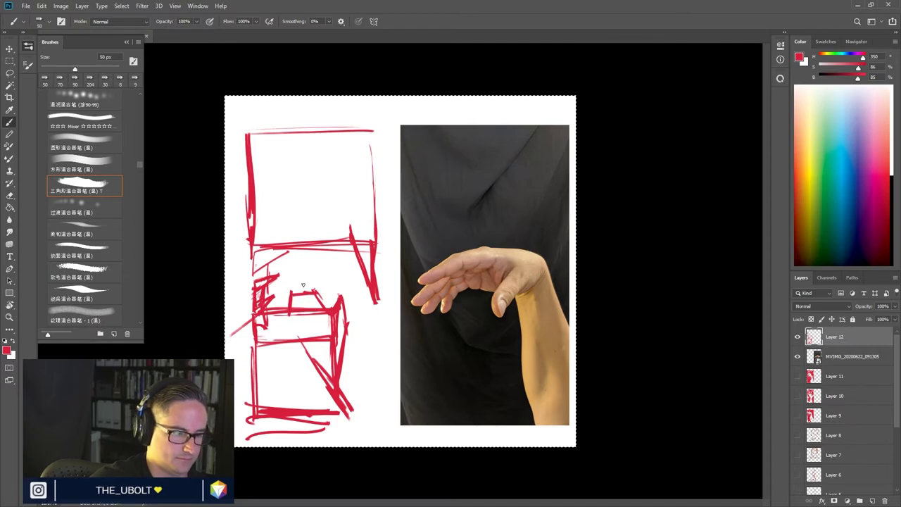
{"action": "mouse_move", "coordinate": [294, 296]}
{"action": "left_mouse_down"}
{"action": "mouse_move", "coordinate": [313, 283]}
{"action": "mouse_move", "coordinate": [333, 288]}
{"action": "mouse_move", "coordinate": [332, 305]}
{"action": "mouse_move", "coordinate": [314, 307]}
{"action": "left_mouse_up"}
{"action": "left_click_drag", "start_coordinate": [282, 255], "coordinate": [299, 240]}
{"action": "left_click_drag", "start_coordinate": [252, 278], "coordinate": [261, 245]}
{"action": "left_click_drag", "start_coordinate": [252, 279], "coordinate": [276, 259]}
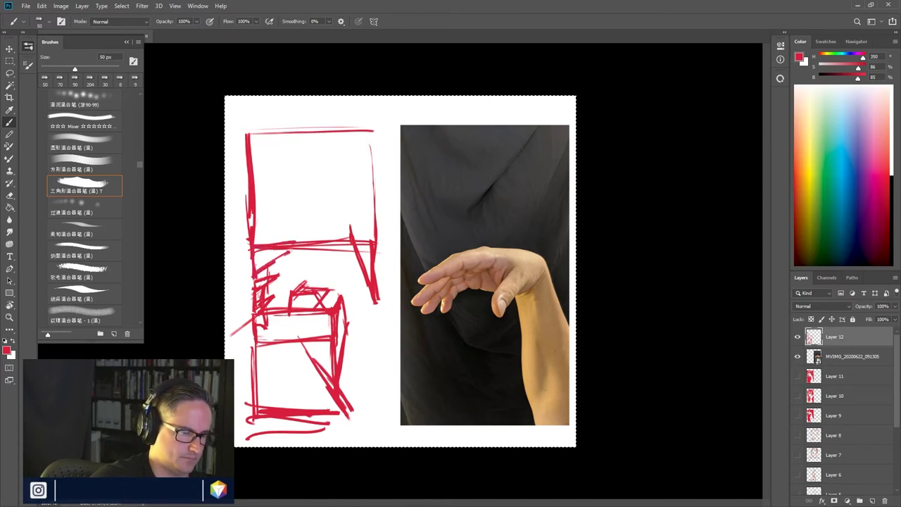
{"action": "left_click_drag", "start_coordinate": [346, 251], "coordinate": [365, 301]}
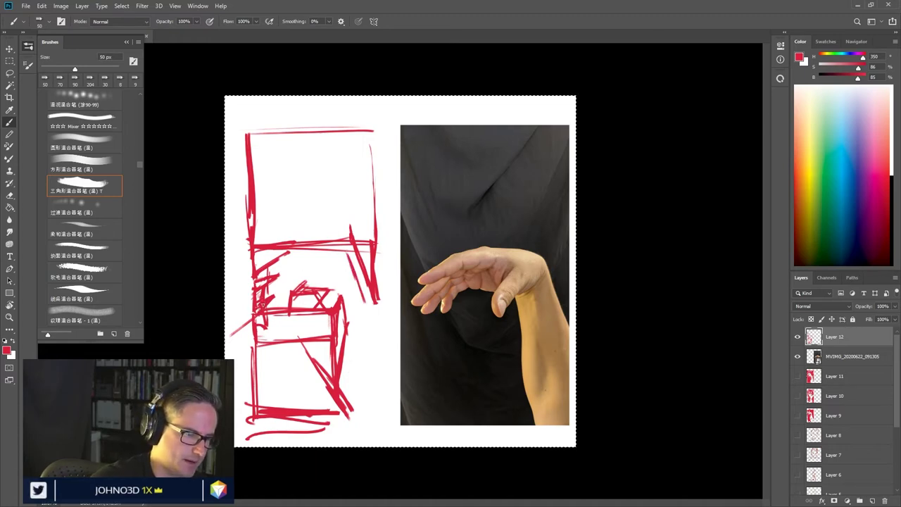
- Fill the negative shapes by the fingertips, inside the palm and below the hand with red diagonal hatching
{"action": "mouse_move", "coordinate": [262, 304]}
{"action": "left_mouse_down"}
{"action": "mouse_move", "coordinate": [264, 280]}
{"action": "mouse_move", "coordinate": [286, 249]}
{"action": "left_mouse_up"}
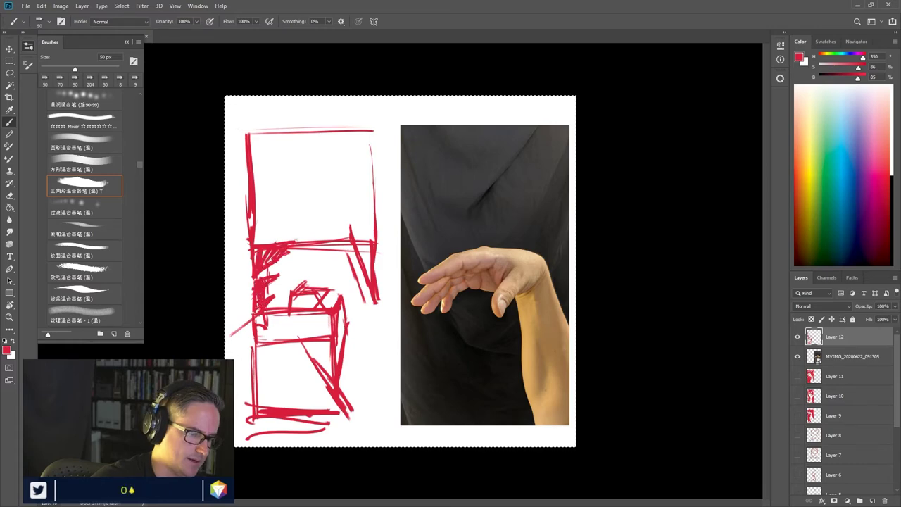
{"action": "mouse_move", "coordinate": [294, 308]}
{"action": "left_mouse_down"}
{"action": "mouse_move", "coordinate": [323, 291]}
{"action": "mouse_move", "coordinate": [255, 339]}
{"action": "mouse_move", "coordinate": [328, 314]}
{"action": "left_mouse_up"}
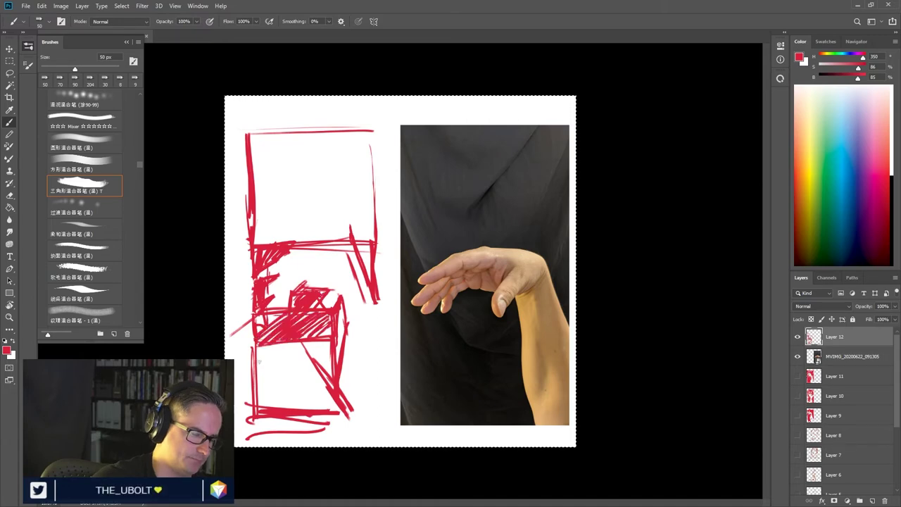
{"action": "left_click_drag", "start_coordinate": [259, 361], "coordinate": [327, 344]}
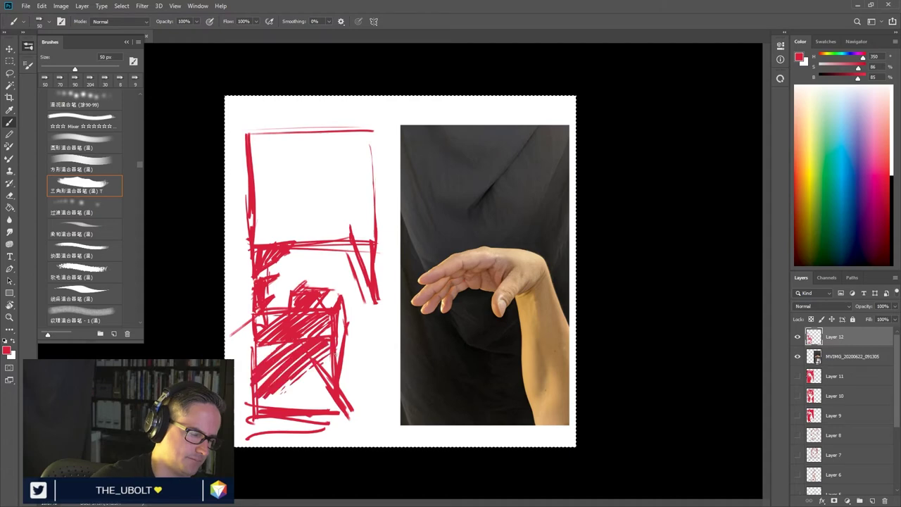
{"action": "left_click_drag", "start_coordinate": [330, 377], "coordinate": [295, 409]}
{"action": "left_click_drag", "start_coordinate": [332, 355], "coordinate": [264, 408]}
{"action": "left_click_drag", "start_coordinate": [295, 341], "coordinate": [257, 384]}
{"action": "mouse_move", "coordinate": [274, 327]}
{"action": "left_mouse_down"}
{"action": "mouse_move", "coordinate": [266, 351]}
{"action": "mouse_move", "coordinate": [255, 329]}
{"action": "mouse_move", "coordinate": [280, 313]}
{"action": "left_mouse_up"}
{"action": "mouse_move", "coordinate": [266, 344]}
{"action": "left_mouse_down"}
{"action": "mouse_move", "coordinate": [255, 367]}
{"action": "mouse_move", "coordinate": [285, 346]}
{"action": "left_mouse_up"}
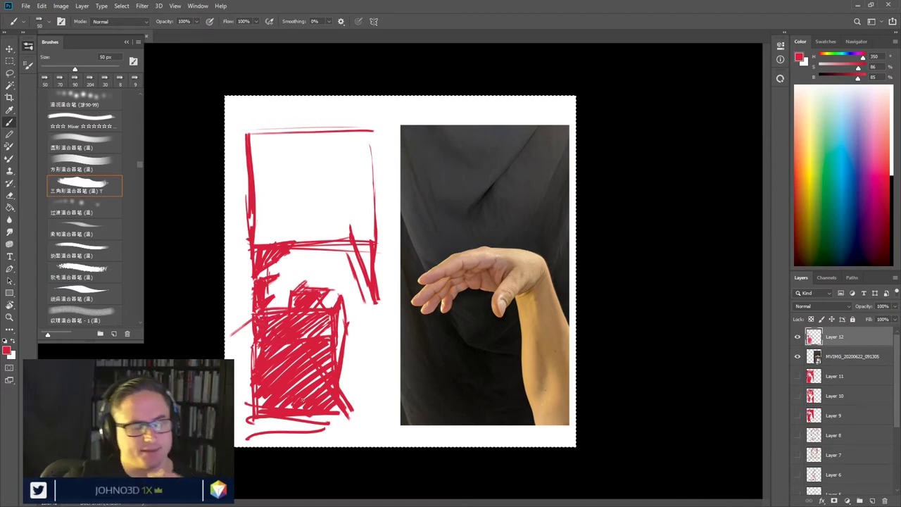
{"action": "left_click_drag", "start_coordinate": [343, 315], "coordinate": [335, 363]}
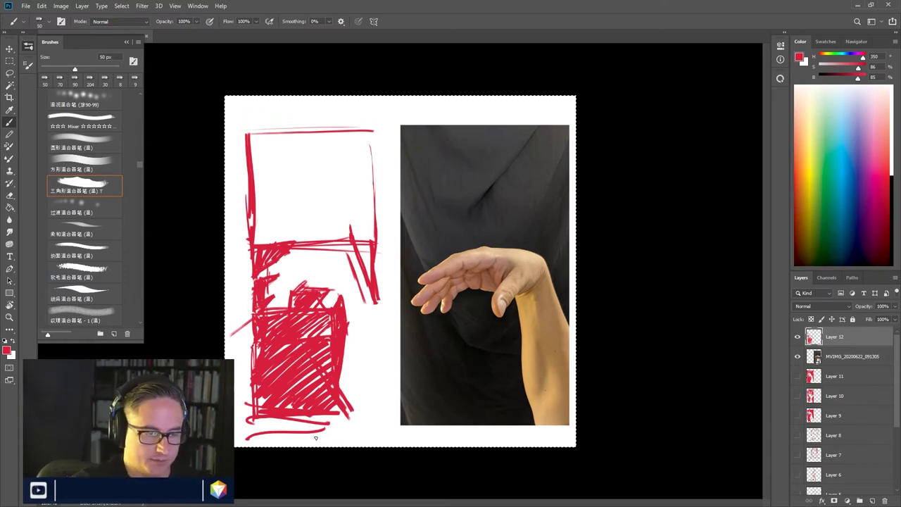
- Fill the wrist wedge and the large box above the hand with dense red diagonal hatching
{"action": "mouse_move", "coordinate": [357, 242]}
{"action": "left_mouse_down"}
{"action": "mouse_move", "coordinate": [366, 273]}
{"action": "mouse_move", "coordinate": [371, 248]}
{"action": "left_mouse_up"}
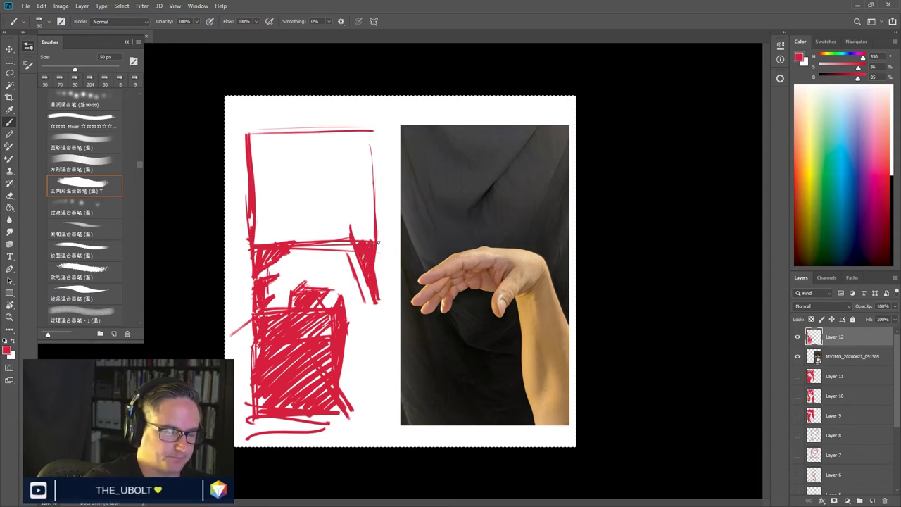
{"action": "mouse_move", "coordinate": [255, 243]}
{"action": "left_mouse_down"}
{"action": "mouse_move", "coordinate": [369, 173]}
{"action": "mouse_move", "coordinate": [284, 240]}
{"action": "left_mouse_up"}
{"action": "mouse_move", "coordinate": [325, 219]}
{"action": "left_mouse_down"}
{"action": "mouse_move", "coordinate": [294, 240]}
{"action": "mouse_move", "coordinate": [301, 245]}
{"action": "left_mouse_up"}
{"action": "mouse_move", "coordinate": [368, 216]}
{"action": "left_mouse_down"}
{"action": "mouse_move", "coordinate": [312, 242]}
{"action": "mouse_move", "coordinate": [357, 243]}
{"action": "left_mouse_up"}
{"action": "mouse_move", "coordinate": [376, 195]}
{"action": "left_mouse_down"}
{"action": "mouse_move", "coordinate": [342, 227]}
{"action": "mouse_move", "coordinate": [317, 228]}
{"action": "left_mouse_up"}
{"action": "left_click_drag", "start_coordinate": [375, 176], "coordinate": [319, 219]}
{"action": "left_click_drag", "start_coordinate": [322, 214], "coordinate": [287, 241]}
{"action": "left_click_drag", "start_coordinate": [380, 159], "coordinate": [317, 200]}
{"action": "left_click_drag", "start_coordinate": [319, 199], "coordinate": [266, 240]}
{"action": "left_click_drag", "start_coordinate": [373, 157], "coordinate": [297, 218]}
{"action": "left_click_drag", "start_coordinate": [351, 168], "coordinate": [253, 244]}
{"action": "left_click_drag", "start_coordinate": [352, 161], "coordinate": [279, 216]}
{"action": "left_click_drag", "start_coordinate": [379, 139], "coordinate": [325, 178]}
{"action": "mouse_move", "coordinate": [352, 153]}
{"action": "left_mouse_down"}
{"action": "mouse_move", "coordinate": [259, 220]}
{"action": "mouse_move", "coordinate": [308, 181]}
{"action": "left_mouse_up"}
{"action": "left_click_drag", "start_coordinate": [302, 187], "coordinate": [280, 204]}
{"action": "left_click_drag", "start_coordinate": [321, 161], "coordinate": [256, 216]}
{"action": "left_click_drag", "start_coordinate": [352, 136], "coordinate": [284, 179]}
{"action": "left_click_drag", "start_coordinate": [321, 137], "coordinate": [252, 168]}
{"action": "left_click_drag", "start_coordinate": [273, 226], "coordinate": [265, 235]}
{"action": "left_click_drag", "start_coordinate": [318, 203], "coordinate": [294, 221]}
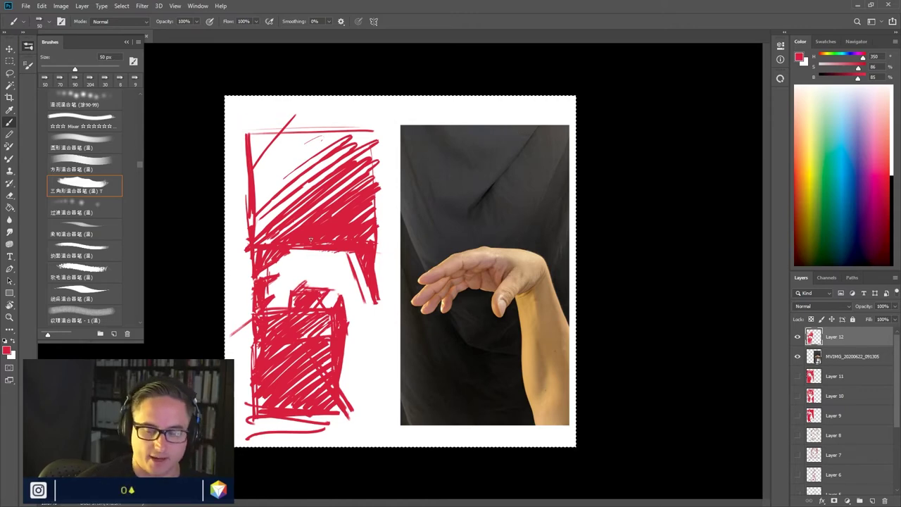
- Add a new layer above a hidden Layer 12 and switch to the 柔和混合器笔 (湿) brush
{"action": "left_click", "coordinate": [871, 500]}
{"action": "left_click", "coordinate": [797, 357]}
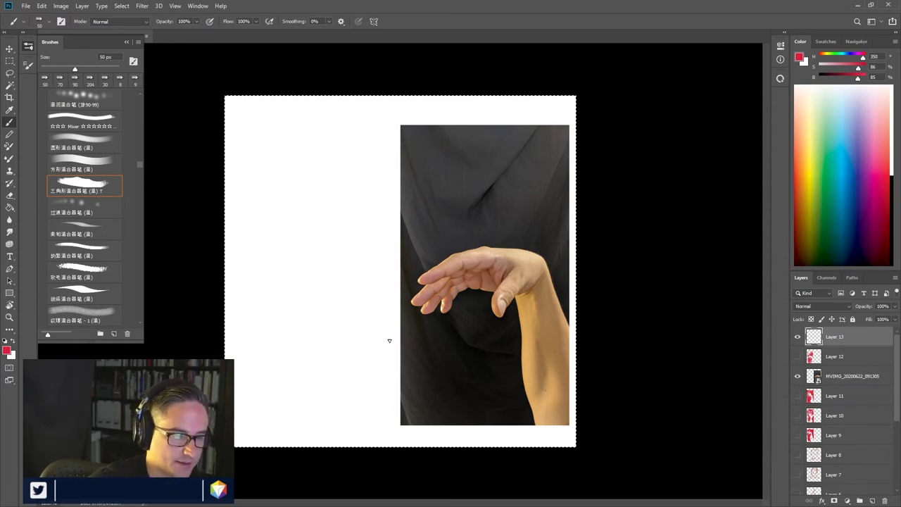
{"action": "left_click", "coordinate": [91, 231]}
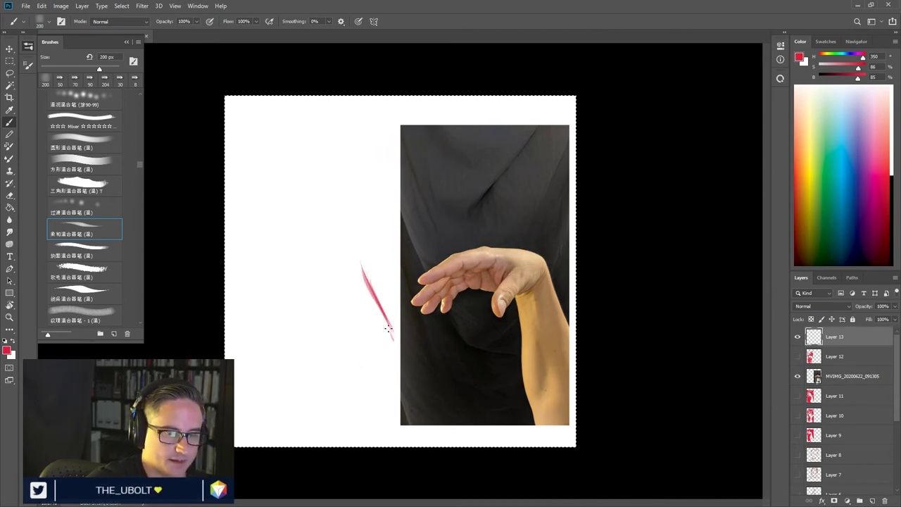
- Sketch the back of the hand and the finger contours in light red lines beside the reference photo
{"action": "left_click_drag", "start_coordinate": [361, 262], "coordinate": [306, 248]}
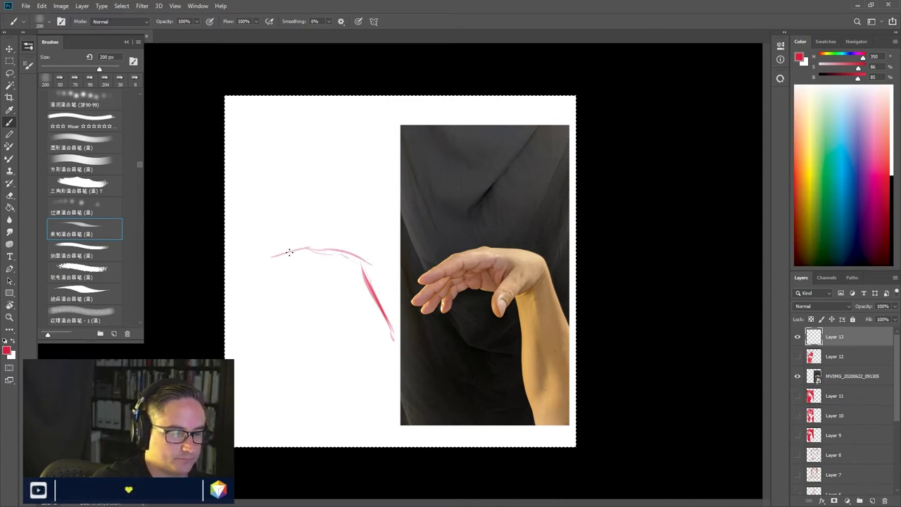
{"action": "left_click_drag", "start_coordinate": [273, 254], "coordinate": [243, 278]}
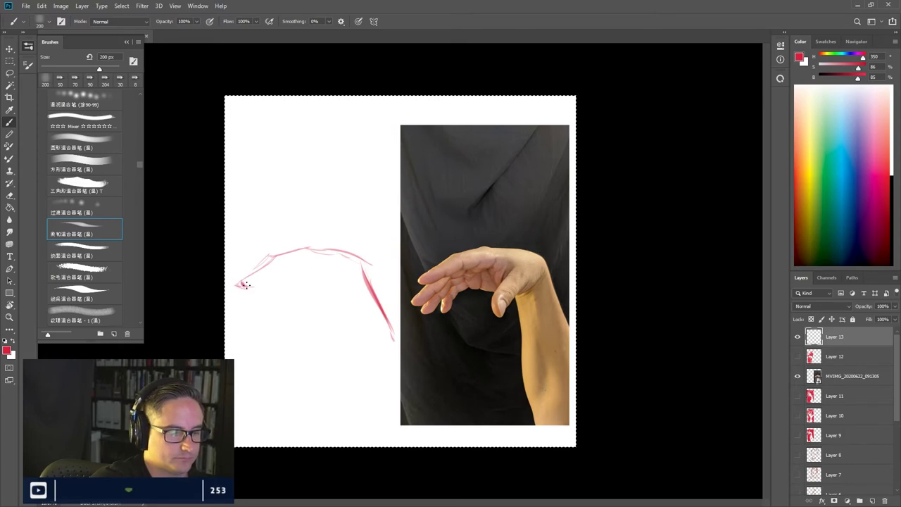
{"action": "left_click_drag", "start_coordinate": [242, 284], "coordinate": [288, 269]}
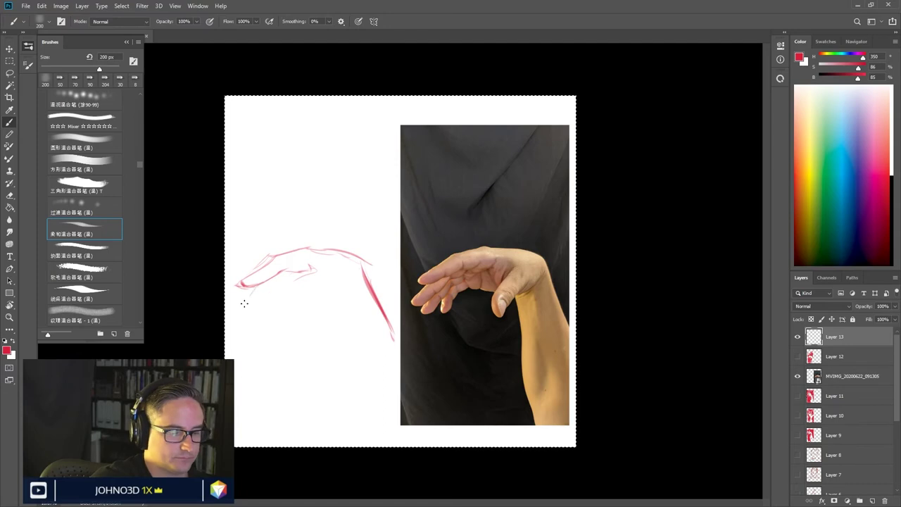
{"action": "left_click_drag", "start_coordinate": [236, 290], "coordinate": [248, 300]}
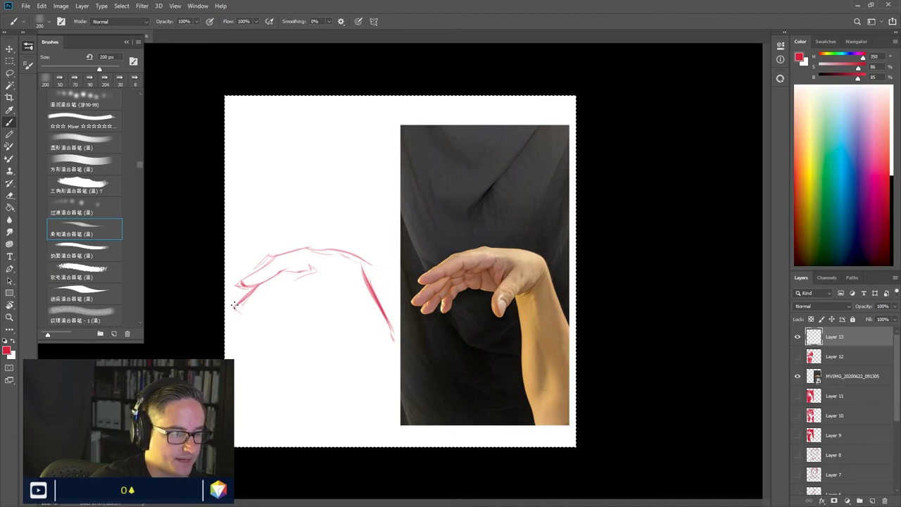
{"action": "mouse_move", "coordinate": [244, 307]}
{"action": "left_mouse_down"}
{"action": "mouse_move", "coordinate": [260, 317]}
{"action": "mouse_move", "coordinate": [275, 304]}
{"action": "mouse_move", "coordinate": [266, 312]}
{"action": "left_mouse_up"}
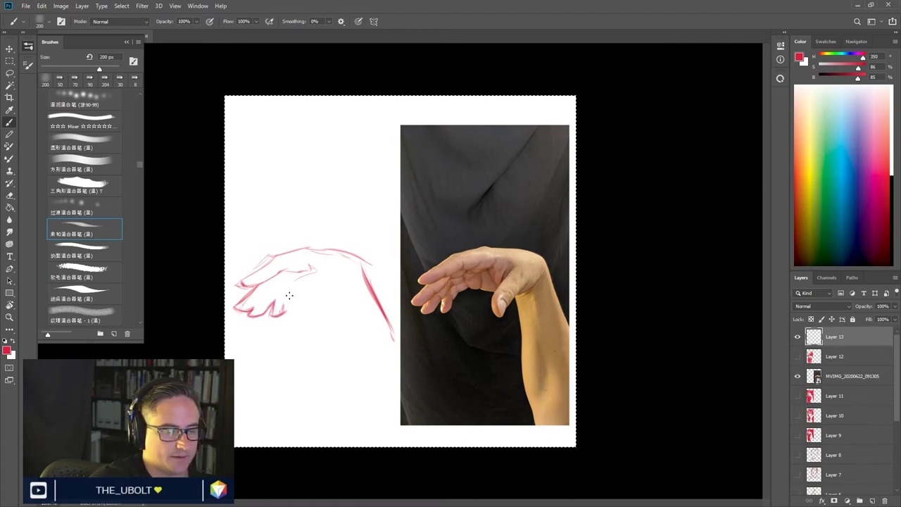
- Draw the palm's lower edge and the thumb, marking the gap between fingers and thumb on the reference photo
{"action": "mouse_move", "coordinate": [283, 310]}
{"action": "left_mouse_down"}
{"action": "mouse_move", "coordinate": [295, 292]}
{"action": "mouse_move", "coordinate": [316, 291]}
{"action": "mouse_move", "coordinate": [320, 318]}
{"action": "mouse_move", "coordinate": [328, 313]}
{"action": "left_mouse_up"}
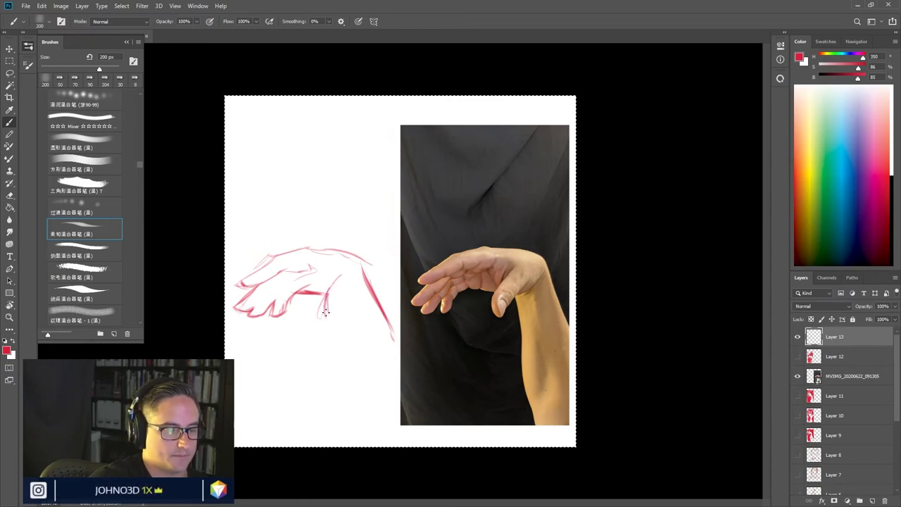
{"action": "left_click", "coordinate": [470, 302]}
{"action": "left_click_drag", "start_coordinate": [471, 304], "coordinate": [482, 299]}
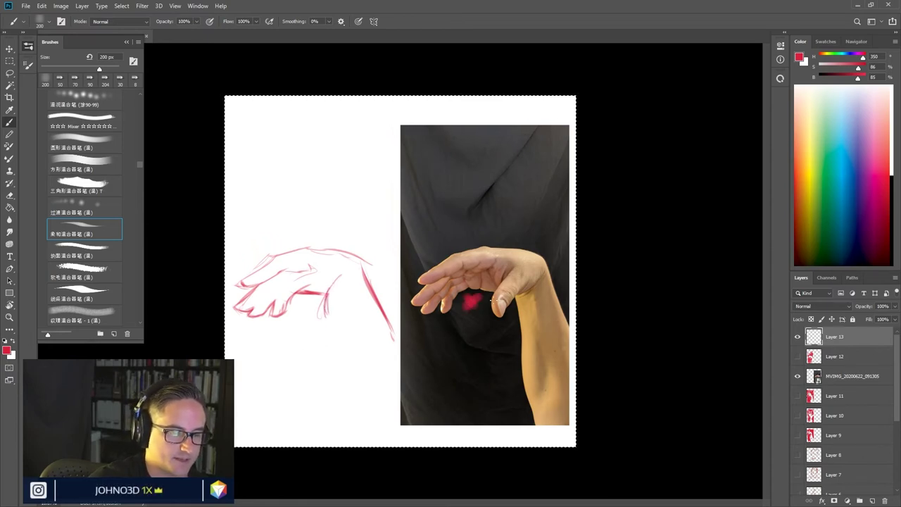
{"action": "mouse_move", "coordinate": [329, 291]}
{"action": "left_mouse_down"}
{"action": "mouse_move", "coordinate": [322, 323]}
{"action": "mouse_move", "coordinate": [337, 314]}
{"action": "left_mouse_up"}
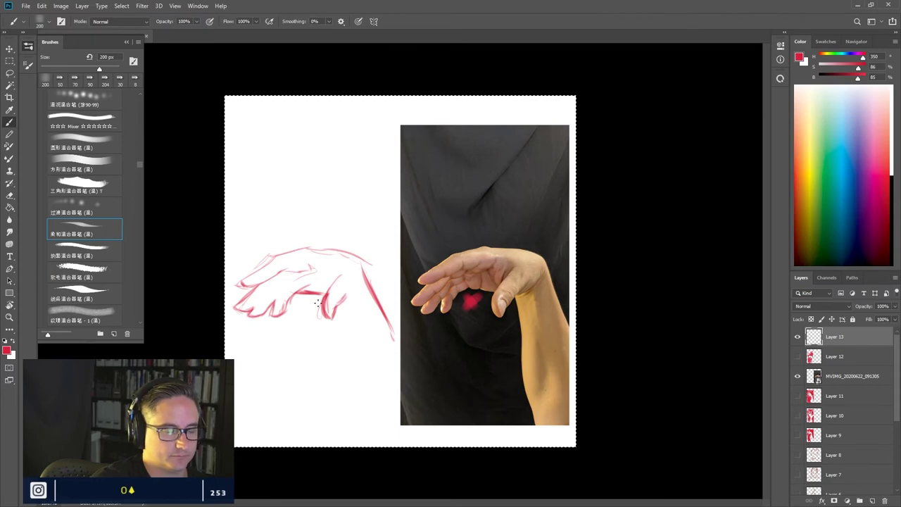
- Draw both forearm contours running down from the wrist of the sketched hand
{"action": "left_click_drag", "start_coordinate": [364, 261], "coordinate": [395, 351]}
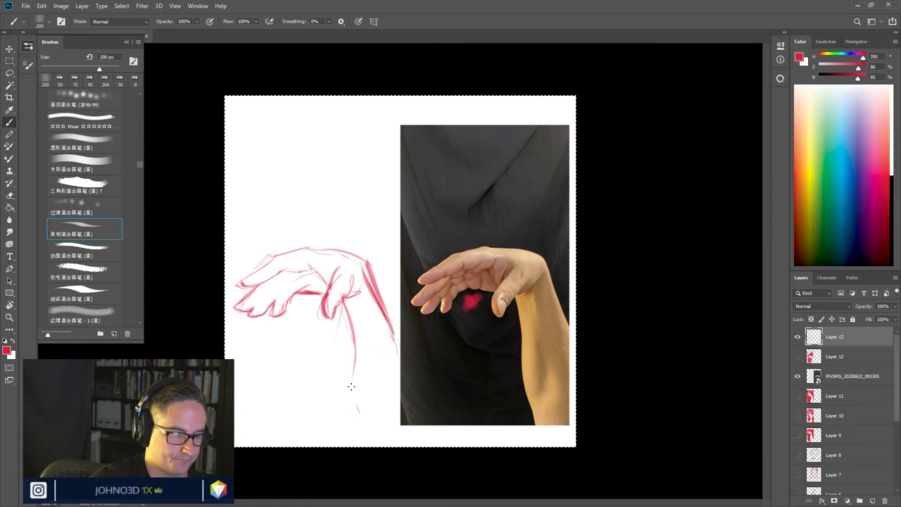
{"action": "left_click_drag", "start_coordinate": [355, 407], "coordinate": [347, 310]}
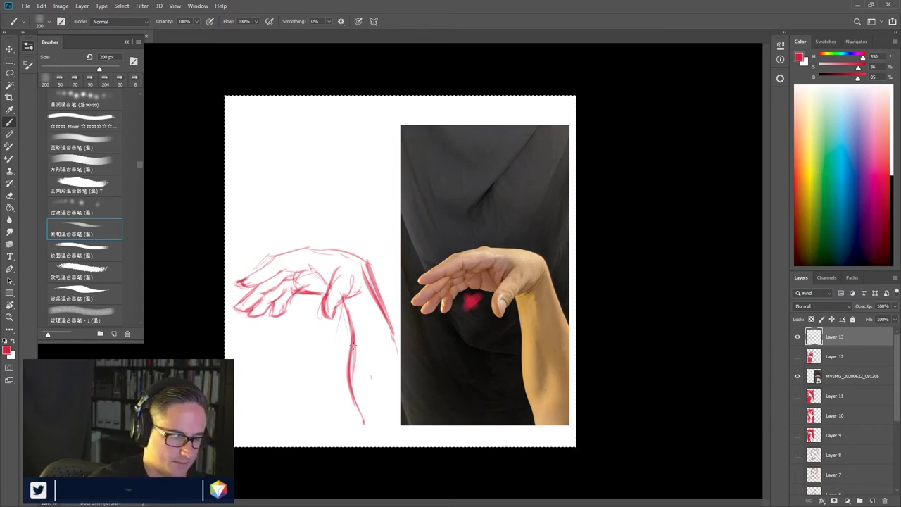
- Finish the forearm by extending its lower tip, hatching its inner side, and darken the top contour of the sketched hand
{"action": "left_click_drag", "start_coordinate": [366, 441], "coordinate": [367, 442]}
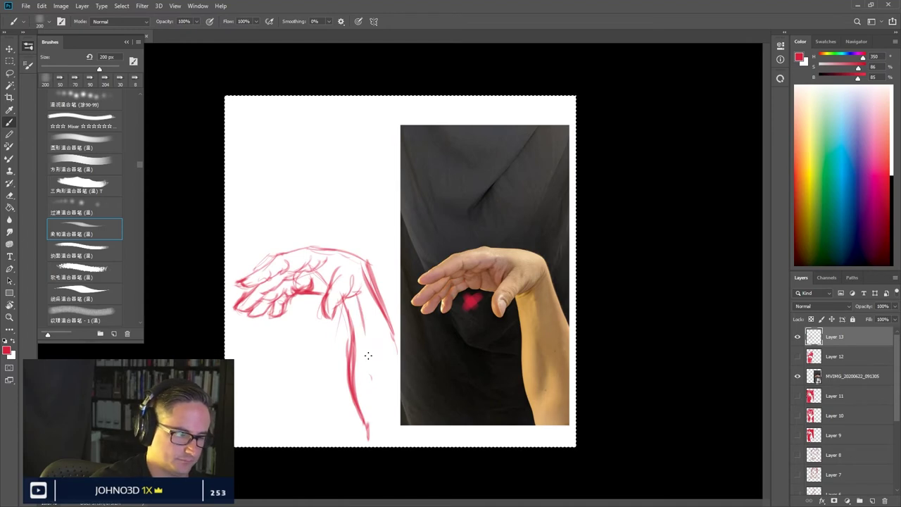
{"action": "left_click_drag", "start_coordinate": [380, 404], "coordinate": [377, 382]}
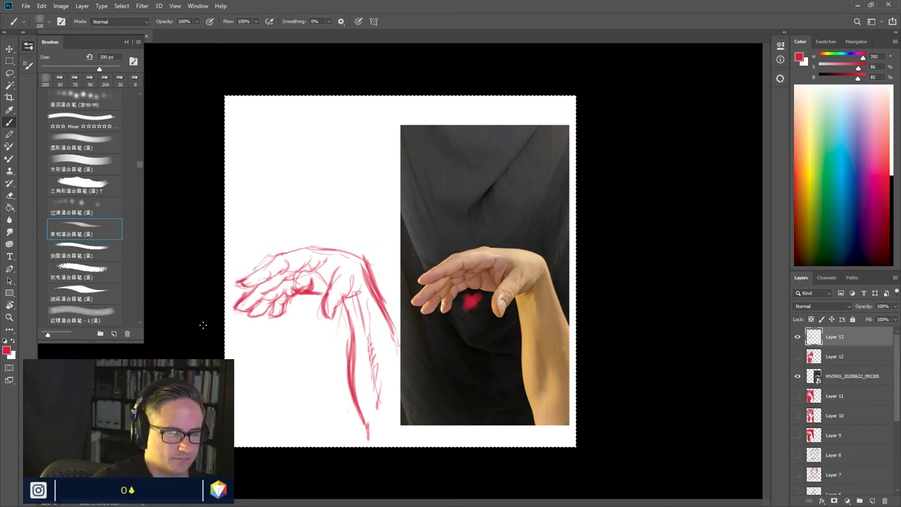
{"action": "left_click_drag", "start_coordinate": [283, 253], "coordinate": [333, 248]}
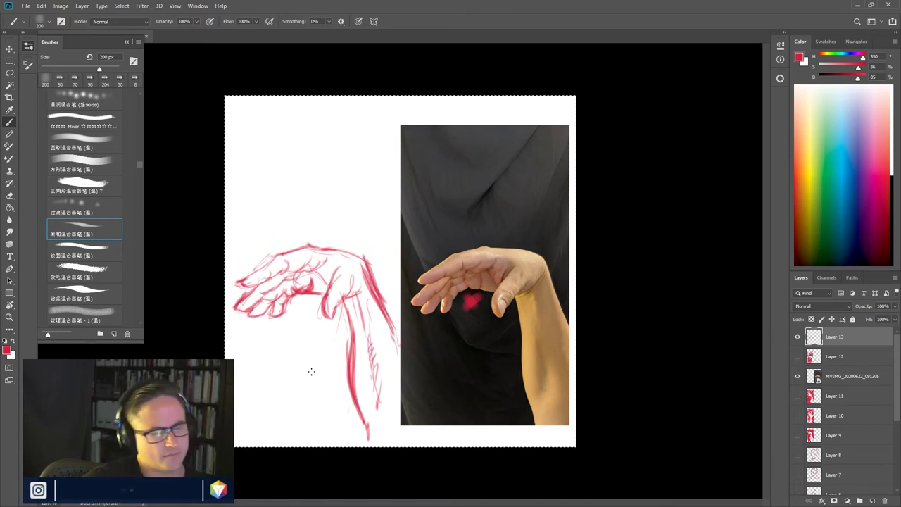
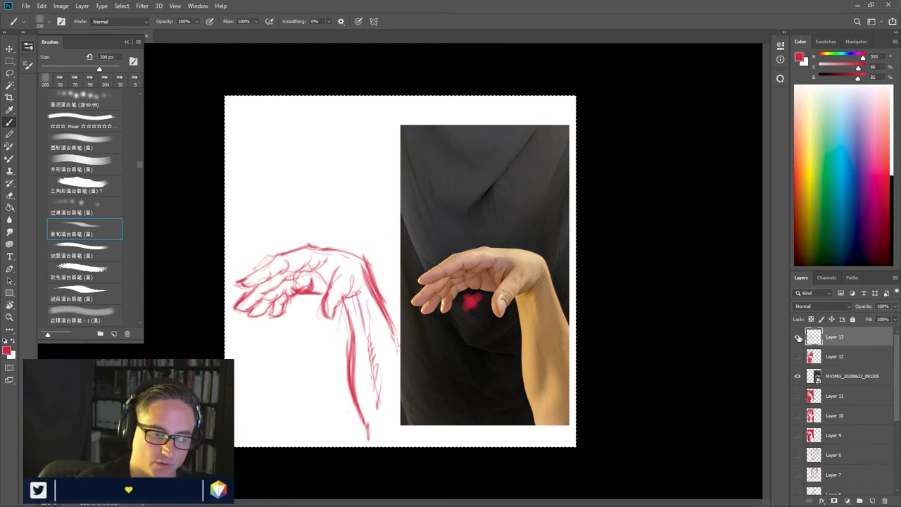
- Hide Layer 13 and the reference photo layer, add a new layer above them and select the whole canvas
{"action": "left_click_drag", "start_coordinate": [798, 338], "coordinate": [798, 377]}
{"action": "left_click", "coordinate": [873, 500]}
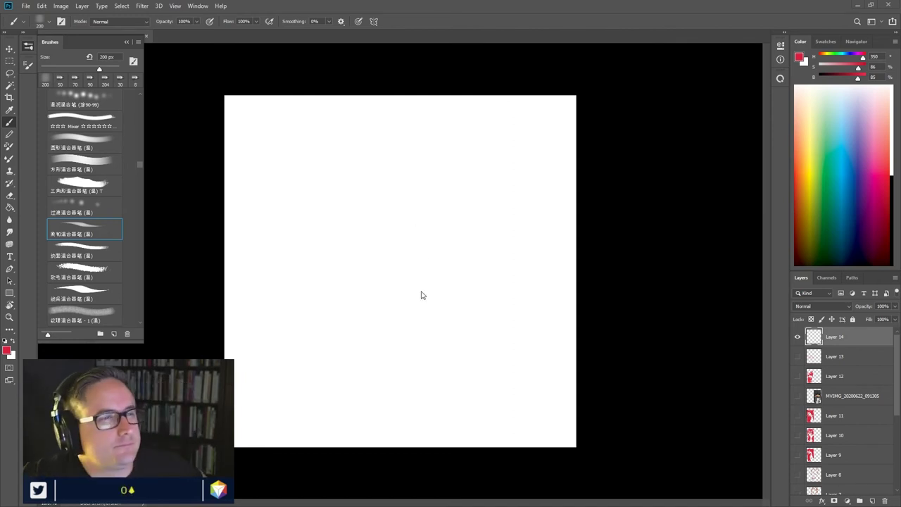
{"action": "key", "text": "ctrl+a"}
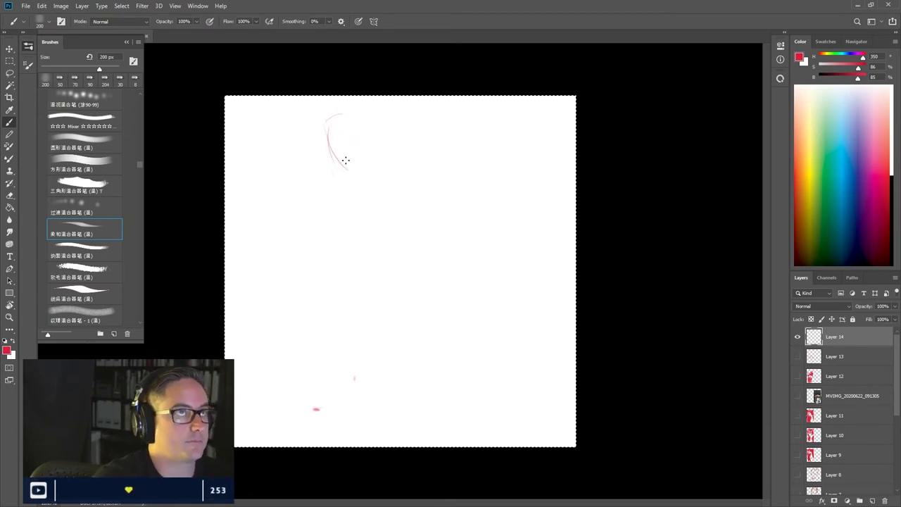
- Sketch a figure's oval head, the far shoulder and both sides of the torso in light red lines
{"action": "mouse_move", "coordinate": [367, 155]}
{"action": "left_mouse_down"}
{"action": "mouse_move", "coordinate": [363, 139]}
{"action": "mouse_move", "coordinate": [323, 166]}
{"action": "mouse_move", "coordinate": [330, 171]}
{"action": "left_mouse_up"}
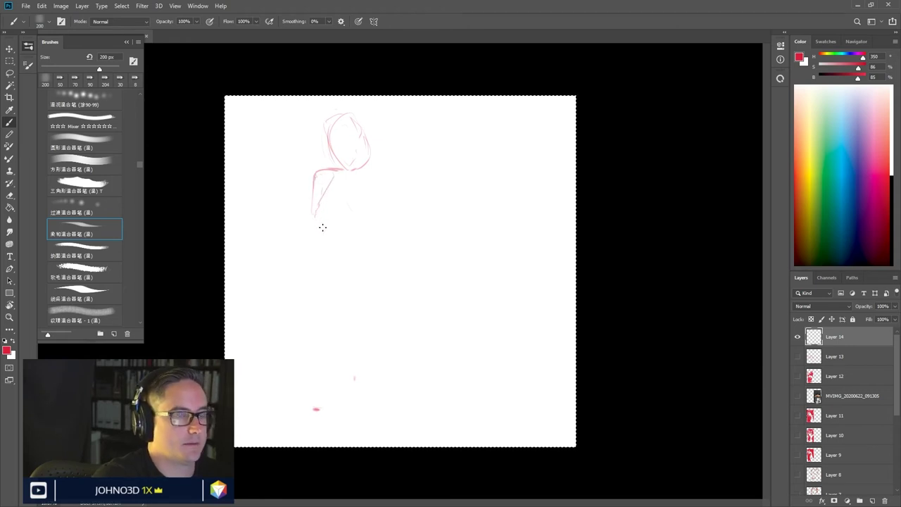
{"action": "left_click_drag", "start_coordinate": [322, 230], "coordinate": [318, 219]}
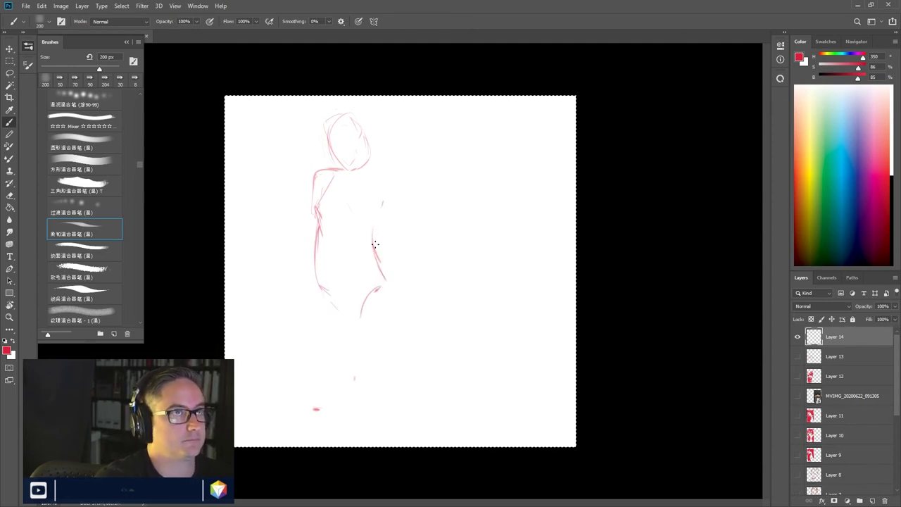
{"action": "left_click_drag", "start_coordinate": [376, 218], "coordinate": [396, 197]}
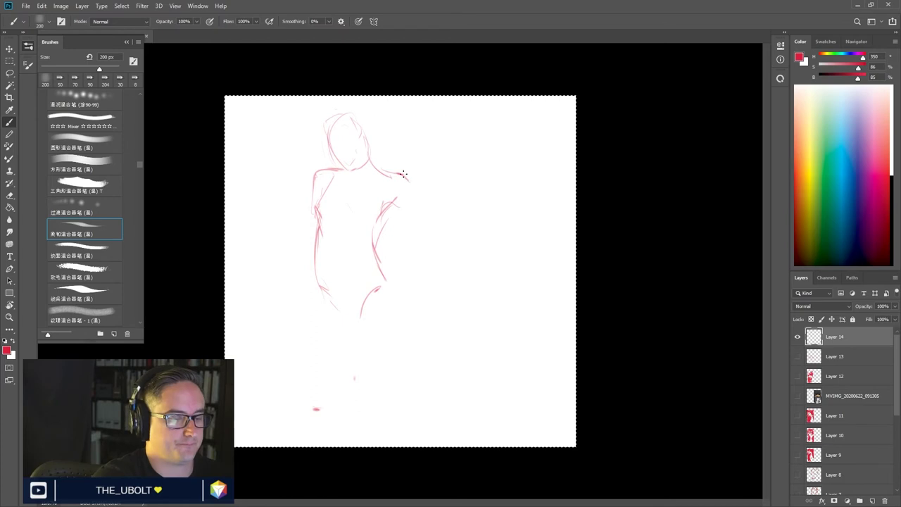
- Draw the near arm bent outward at the elbow, outlining the gap between arm and waist, and undo the cross marked inside it
{"action": "left_click_drag", "start_coordinate": [445, 223], "coordinate": [399, 174]}
{"action": "left_click_drag", "start_coordinate": [437, 218], "coordinate": [447, 233]}
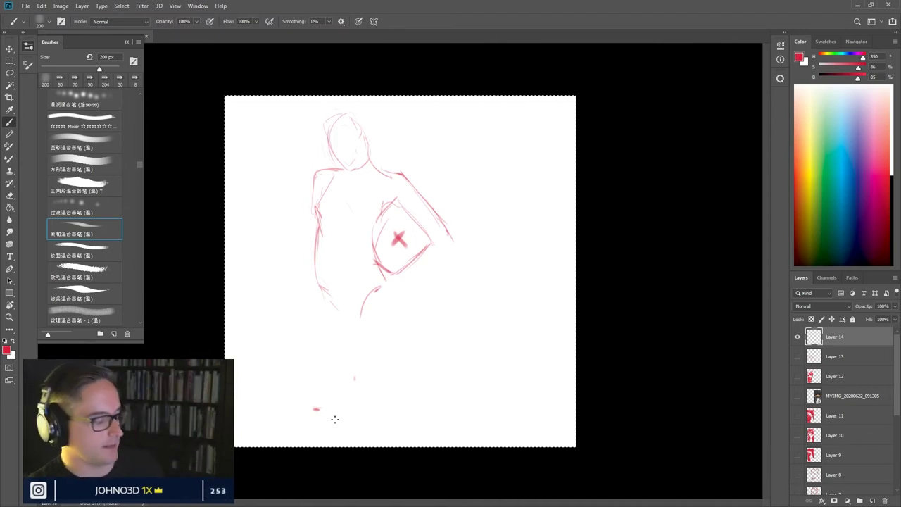
{"action": "key", "text": "ctrl+z"}
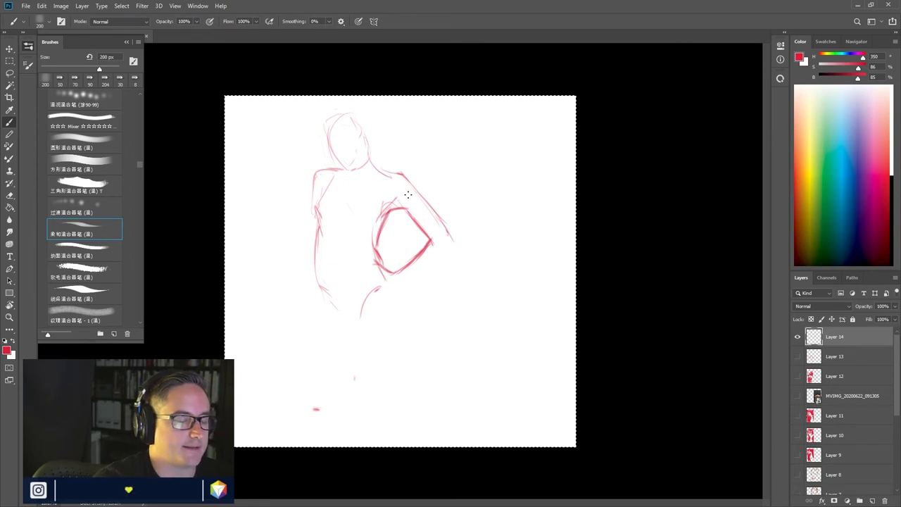
- Strengthen the head and far arm contours, and add the chest band's edges and the near hand resting on the hip
{"action": "left_click_drag", "start_coordinate": [322, 233], "coordinate": [318, 279]}
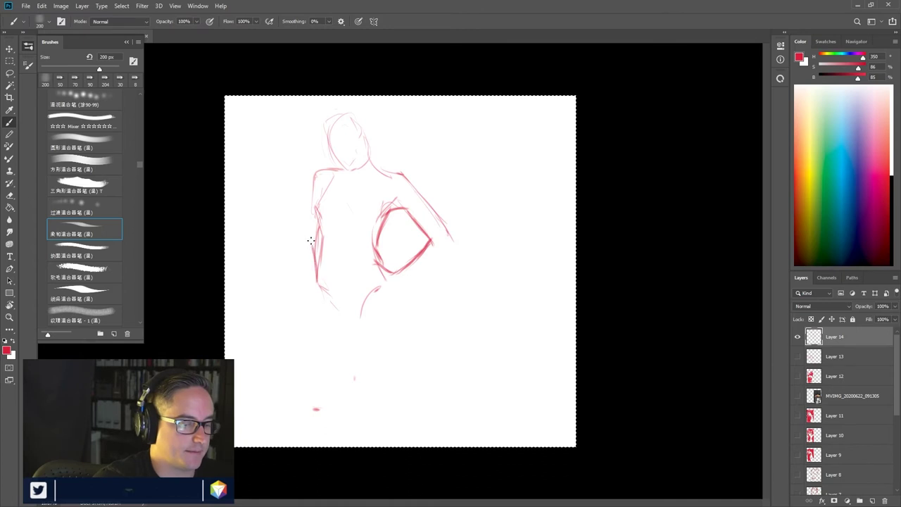
{"action": "left_click_drag", "start_coordinate": [320, 278], "coordinate": [310, 245]}
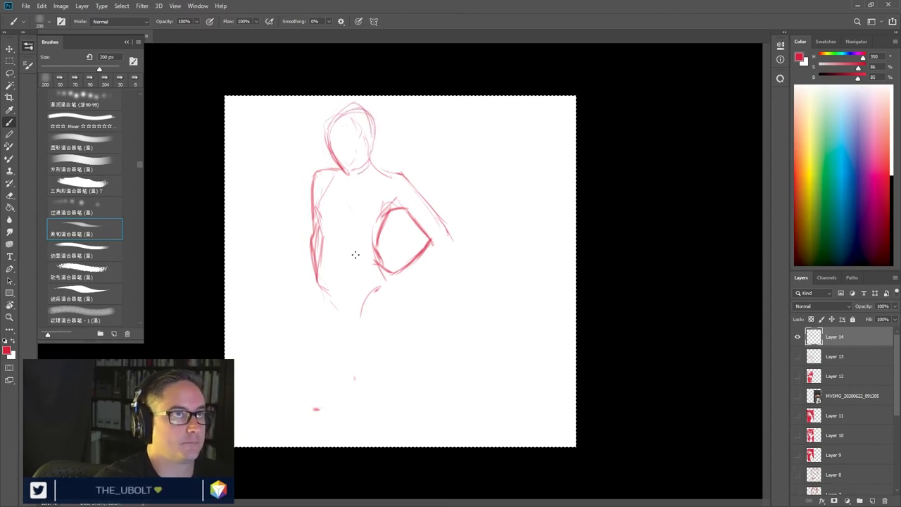
{"action": "left_click_drag", "start_coordinate": [312, 226], "coordinate": [373, 229]}
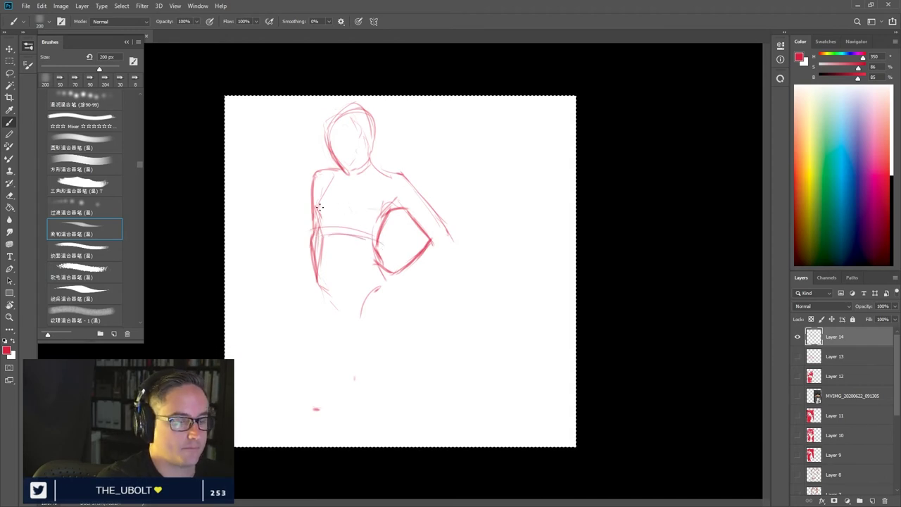
{"action": "left_click_drag", "start_coordinate": [328, 206], "coordinate": [383, 202]}
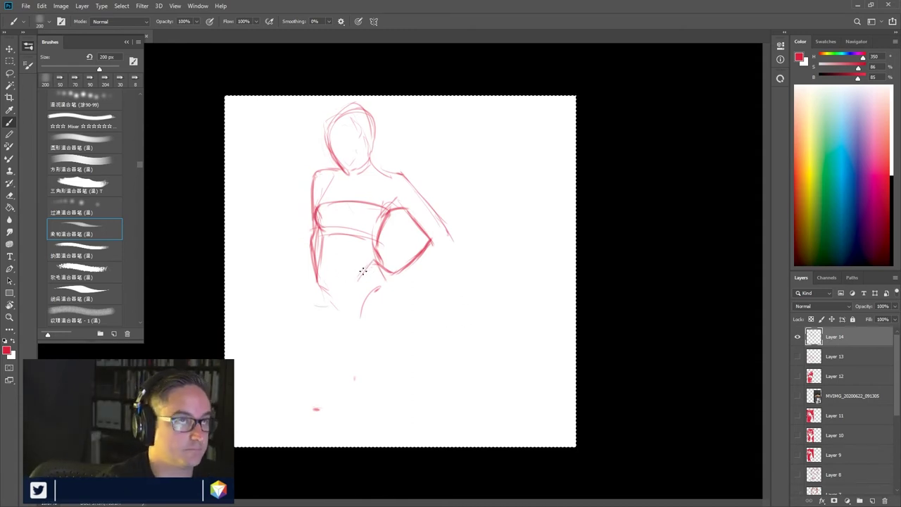
{"action": "left_click_drag", "start_coordinate": [367, 264], "coordinate": [373, 285]}
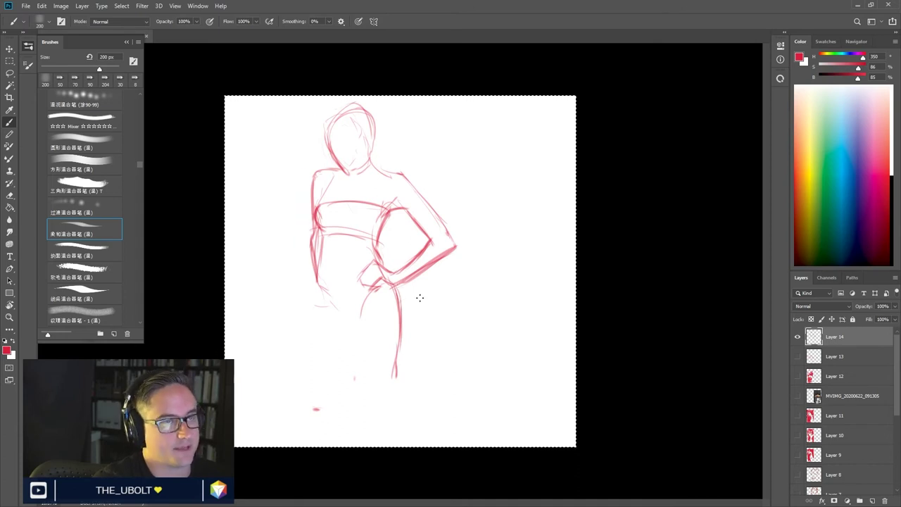
{"action": "left_click_drag", "start_coordinate": [415, 292], "coordinate": [415, 305]}
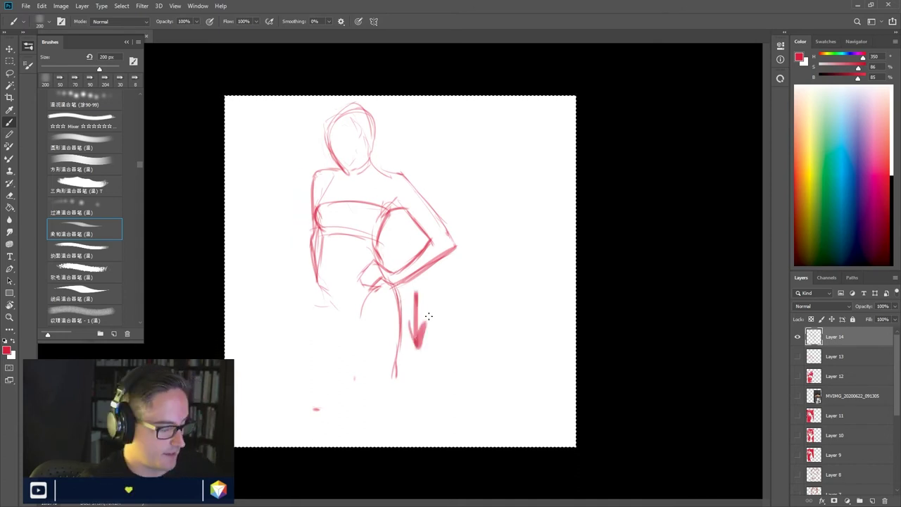
{"action": "key", "text": "ctrl+z"}
{"action": "key", "text": "ctrl+z"}
- Draw the near thigh down to the knee, with the kneeling lower leg and both feet extending behind it
{"action": "mouse_move", "coordinate": [453, 250]}
{"action": "left_mouse_down"}
{"action": "mouse_move", "coordinate": [406, 280]}
{"action": "mouse_move", "coordinate": [398, 358]}
{"action": "left_mouse_up"}
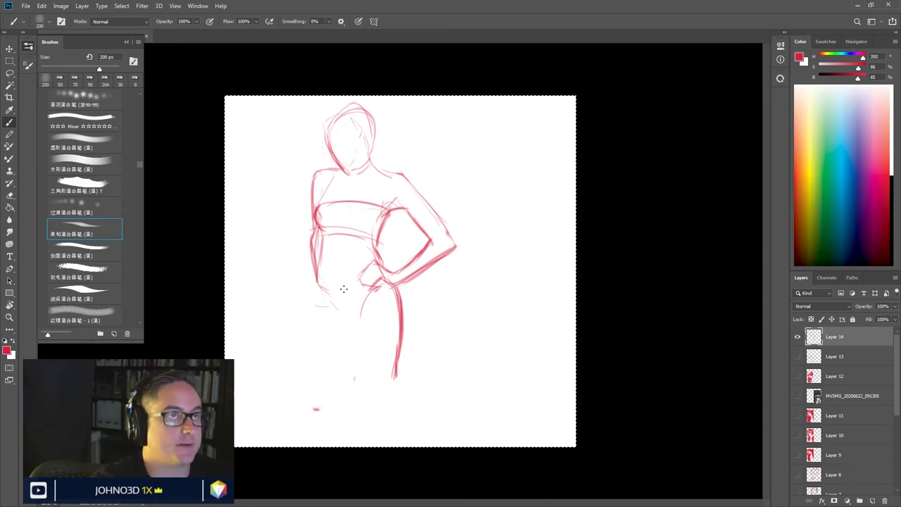
{"action": "left_click_drag", "start_coordinate": [372, 287], "coordinate": [365, 405]}
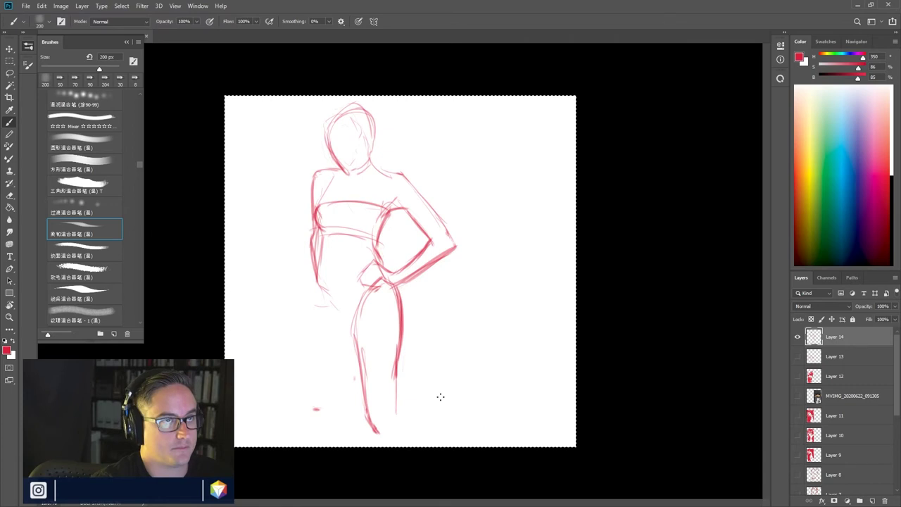
{"action": "left_click_drag", "start_coordinate": [420, 412], "coordinate": [389, 432]}
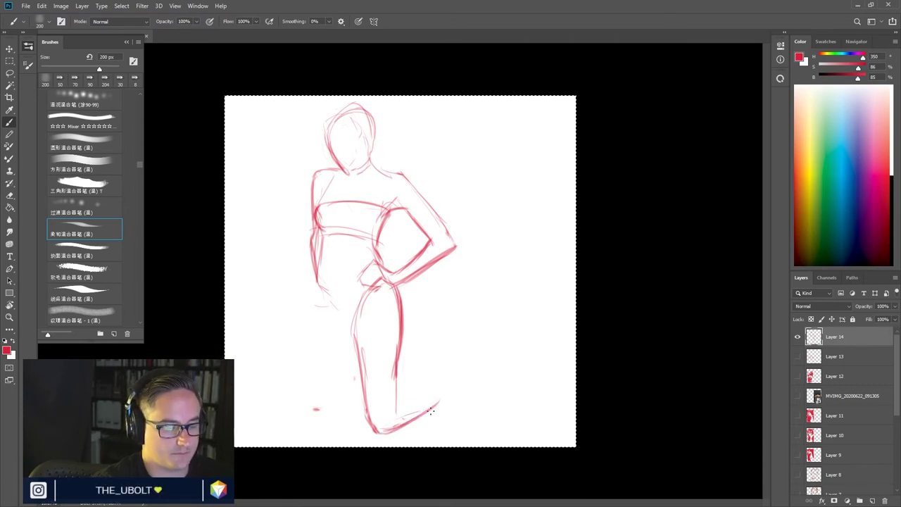
{"action": "left_click_drag", "start_coordinate": [434, 385], "coordinate": [408, 394]}
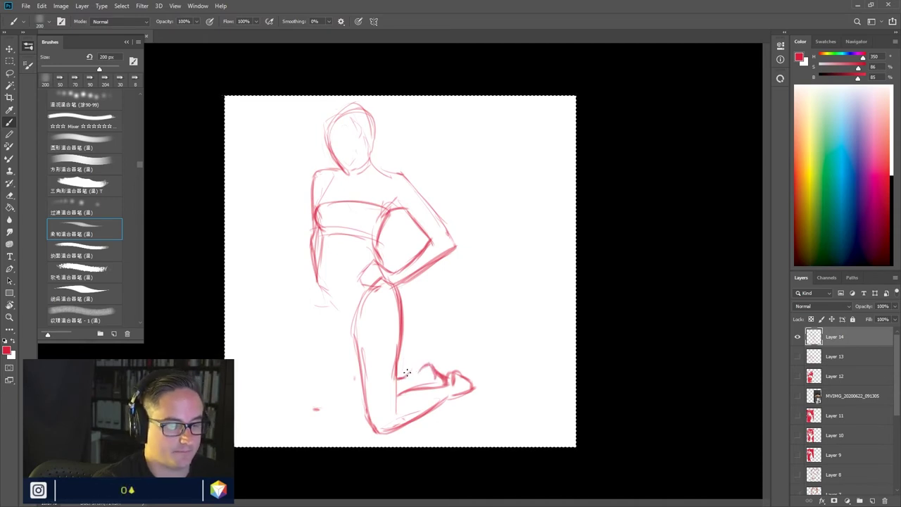
{"action": "mouse_move", "coordinate": [407, 373]}
{"action": "left_mouse_down"}
{"action": "mouse_move", "coordinate": [434, 369]}
{"action": "mouse_move", "coordinate": [431, 387]}
{"action": "left_mouse_up"}
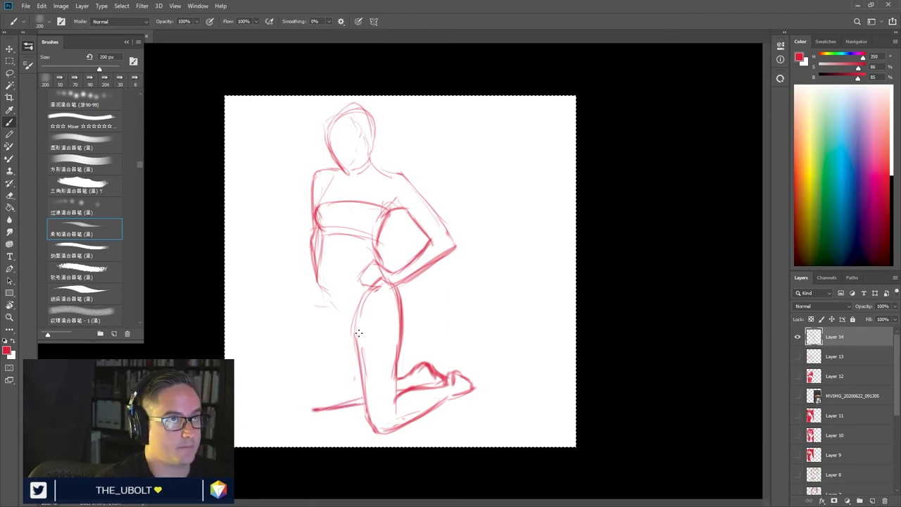
- Draw the far thigh's inner and outer contours from the hip down to the knee on the ground
{"action": "left_click_drag", "start_coordinate": [346, 373], "coordinate": [353, 341]}
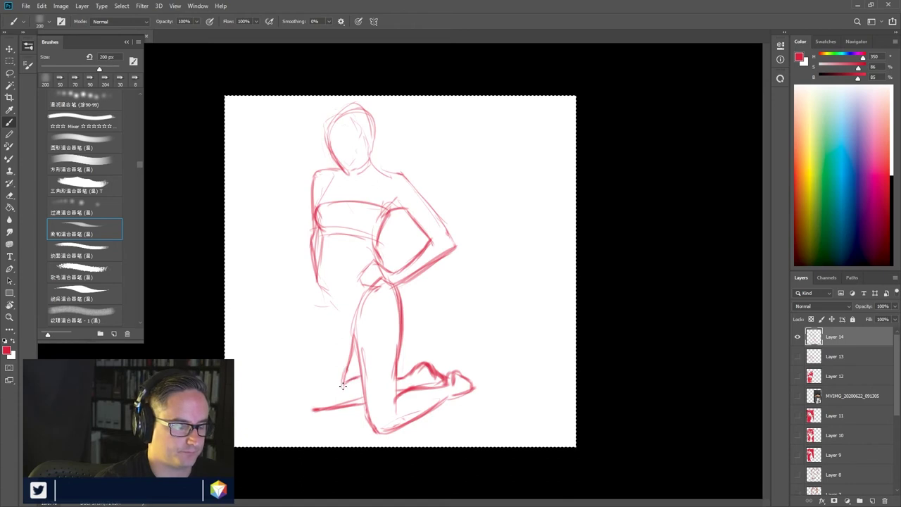
{"action": "left_click_drag", "start_coordinate": [305, 379], "coordinate": [311, 407]}
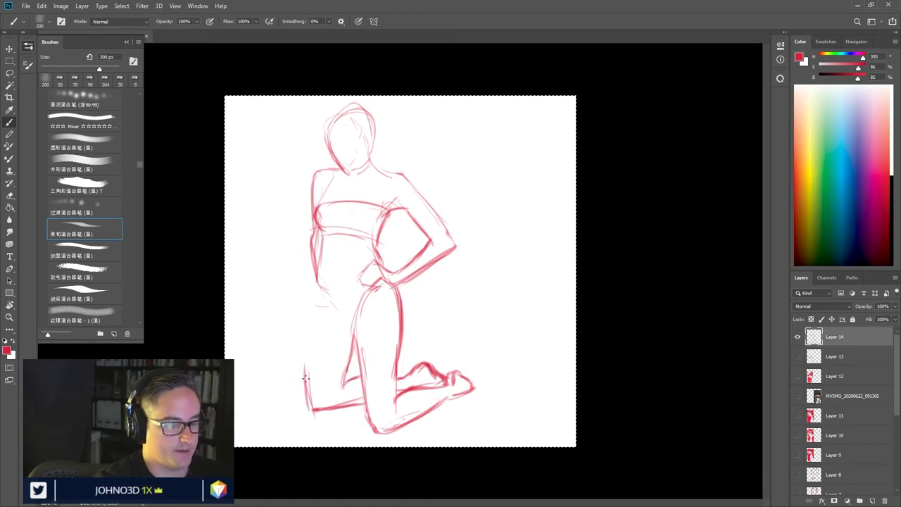
{"action": "left_click_drag", "start_coordinate": [305, 352], "coordinate": [306, 388]}
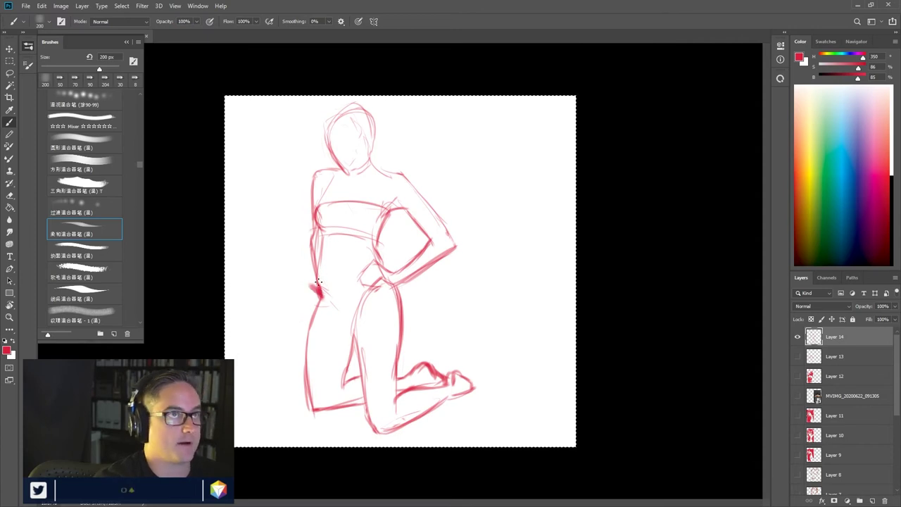
- Reduce the brush size to 150 px and draw the face's centre and brow guidelines, the mouth area and the ear
{"action": "key", "text": "bracketleft"}
{"action": "key", "text": "bracketleft"}
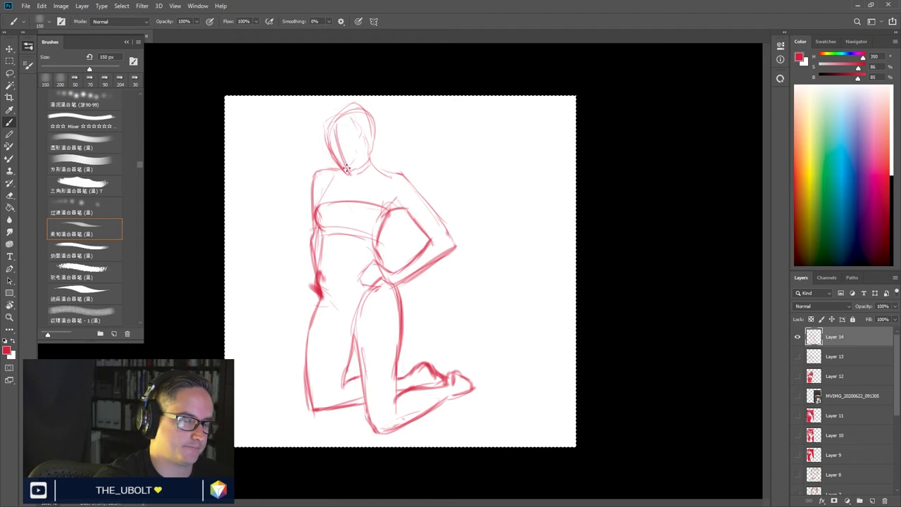
{"action": "left_click_drag", "start_coordinate": [363, 154], "coordinate": [375, 125]}
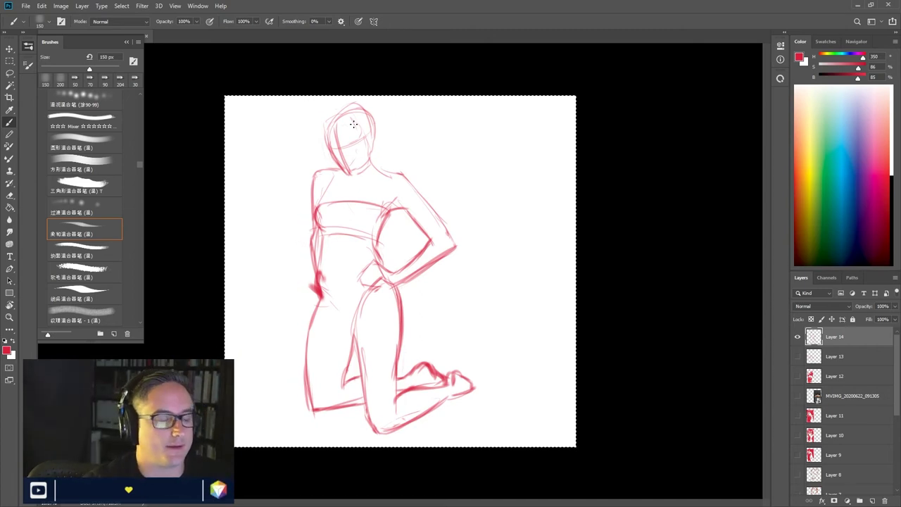
{"action": "left_click_drag", "start_coordinate": [339, 172], "coordinate": [330, 135]}
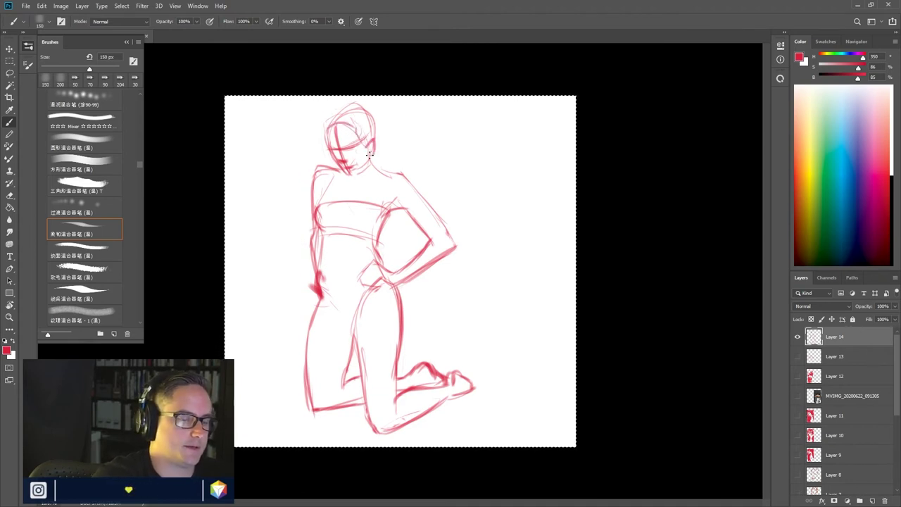
- With a 125 px brush, detail the face, hair bun, torso and briefs, and draw the elliptical platform beneath the kneeling figure
{"action": "key", "text": "bracketleft"}
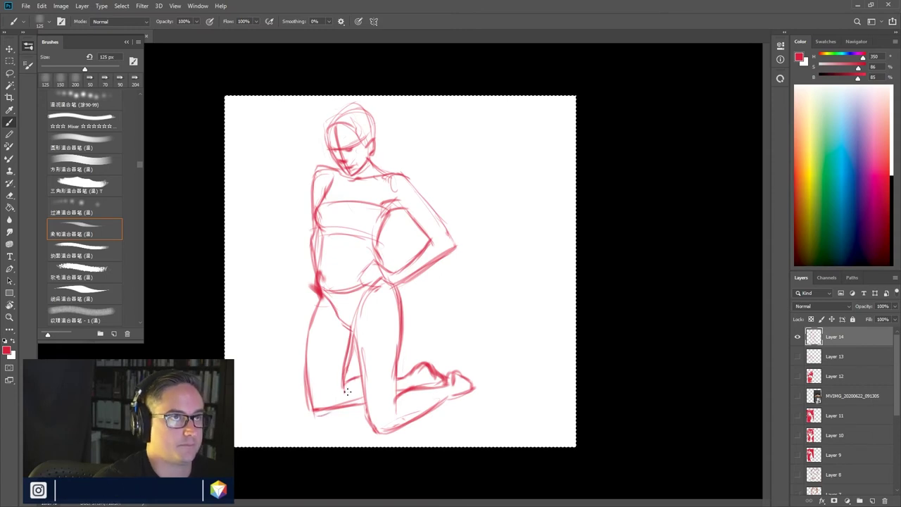
{"action": "left_click_drag", "start_coordinate": [365, 399], "coordinate": [283, 413]}
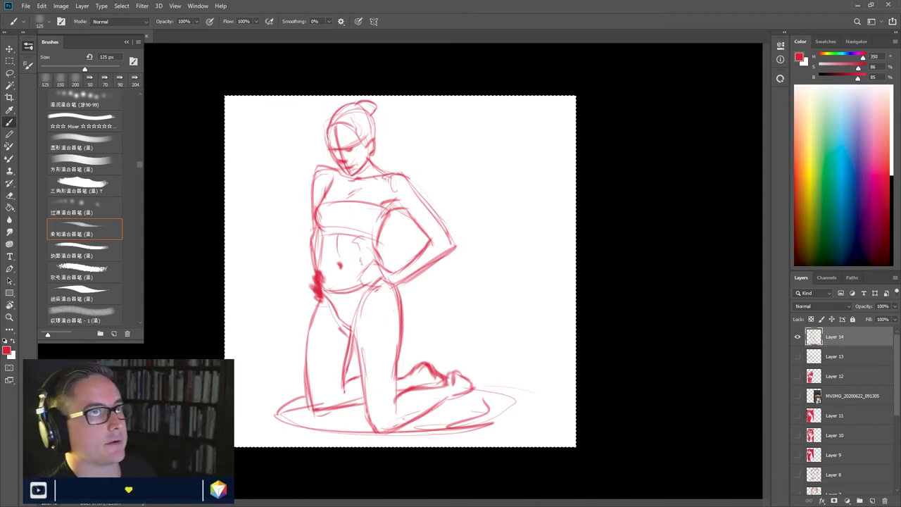
- Switch to the Virtual Pose page in the browser and compare the model photo with the finished sketch
{"action": "key", "text": "alt+Tab"}
{"action": "left_click_drag", "start_coordinate": [695, 2], "coordinate": [727, 20]}
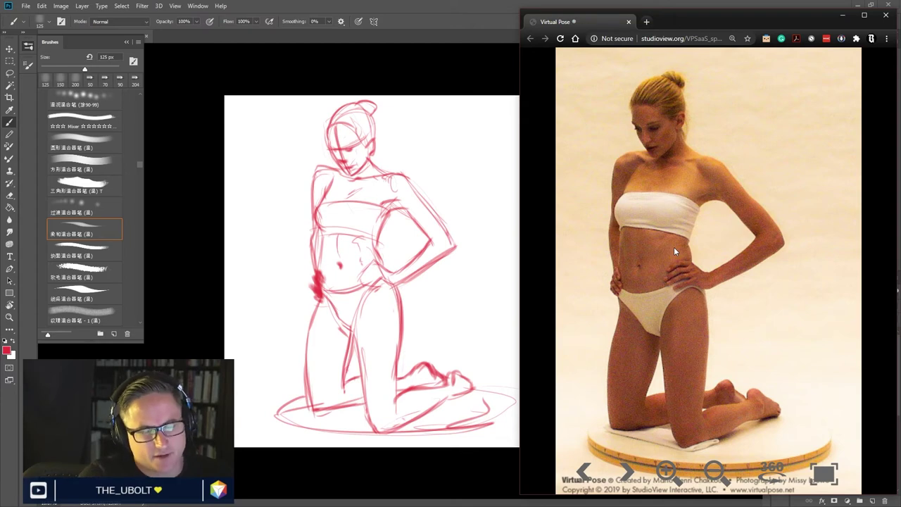
{"action": "left_click", "coordinate": [473, 243]}
{"action": "left_click_drag", "start_coordinate": [493, 235], "coordinate": [479, 238]}
{"action": "key", "text": "bracketleft"}
{"action": "mouse_move", "coordinate": [381, 244]}
{"action": "left_mouse_down"}
{"action": "mouse_move", "coordinate": [421, 243]}
{"action": "mouse_move", "coordinate": [410, 249]}
{"action": "left_mouse_up"}
{"action": "key", "text": "ctrl+z"}
{"action": "key", "text": "ctrl+z"}
{"action": "key", "text": "ctrl+z"}
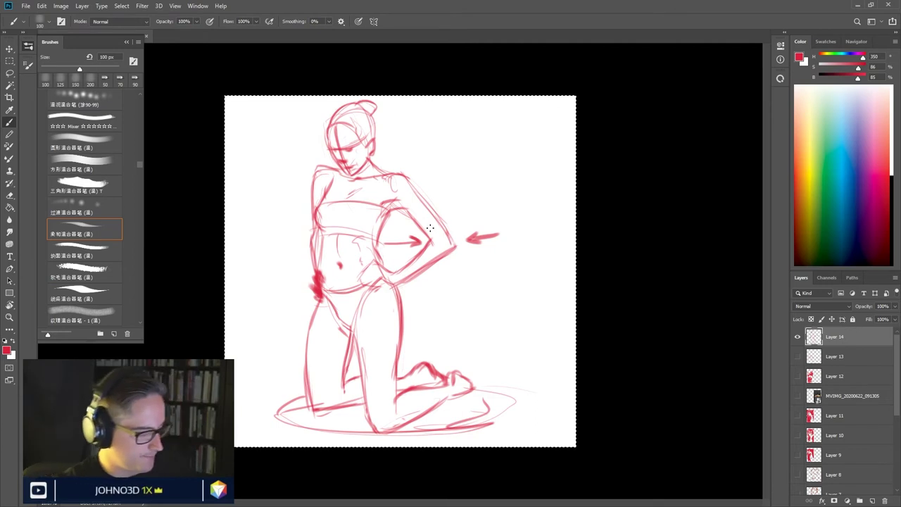
{"action": "key", "text": "ctrl+z"}
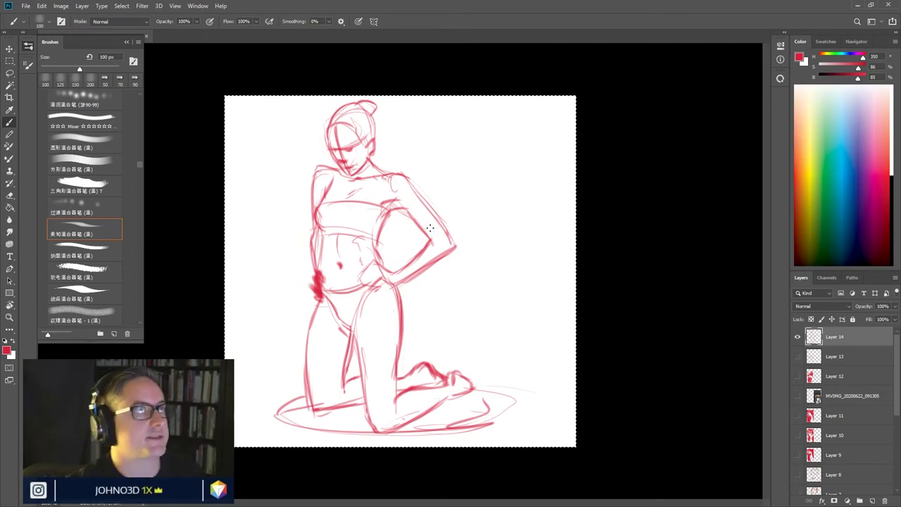
- Check the far hand against the Virtual Pose photo in the browser, and scribble short diagonal hatch strokes beside that hand in the sketch
{"action": "key", "text": "alt+Tab"}
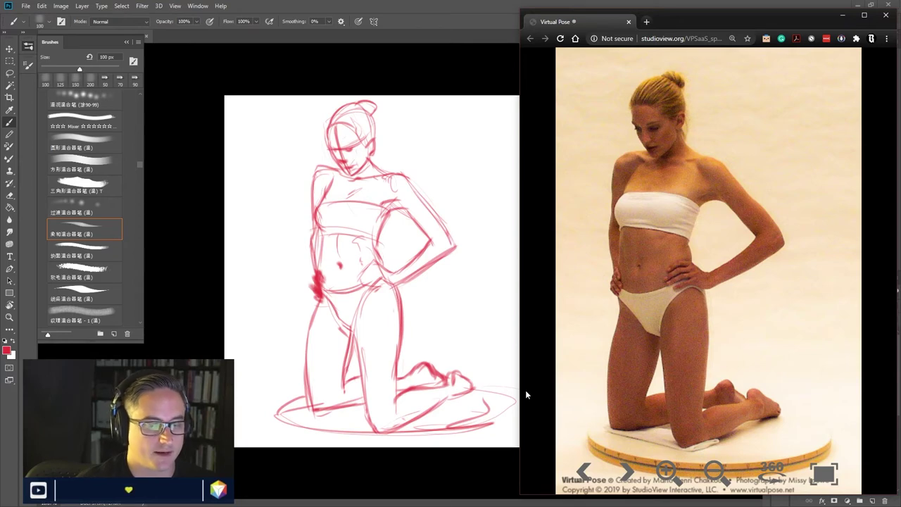
{"action": "left_click", "coordinate": [288, 297]}
{"action": "mouse_move", "coordinate": [288, 296]}
{"action": "left_mouse_down"}
{"action": "mouse_move", "coordinate": [288, 276]}
{"action": "mouse_move", "coordinate": [289, 313]}
{"action": "left_mouse_up"}
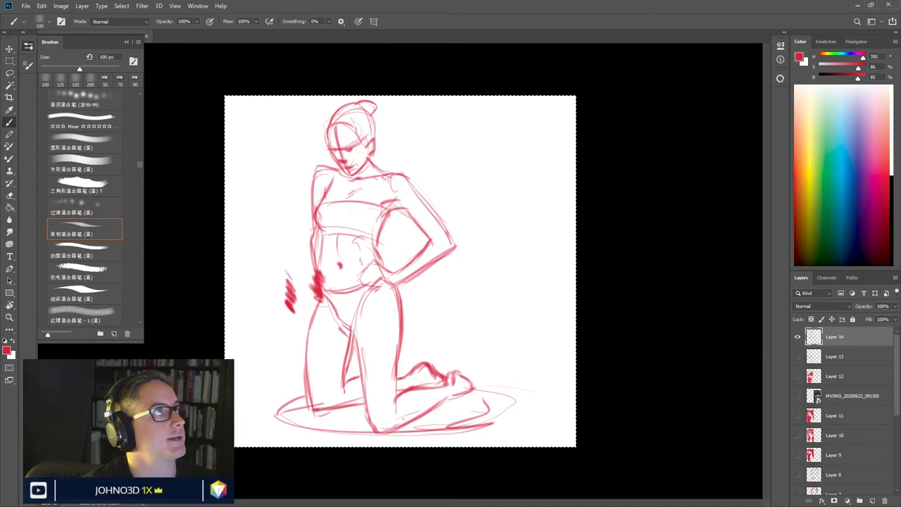
- Compare the sketch with the Virtual Pose photo in the browser, and draw two short converging strokes beside the sketched face
{"action": "key", "text": "alt+Tab"}
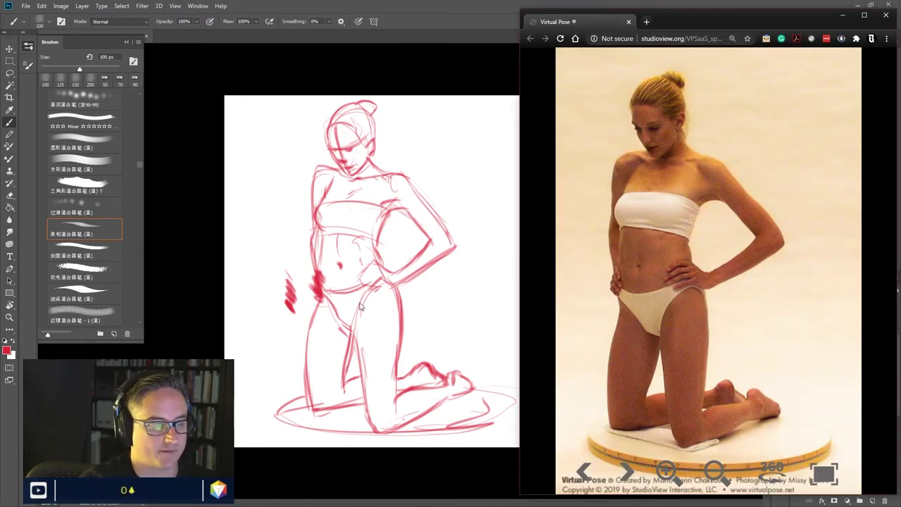
{"action": "key", "text": "alt+Tab"}
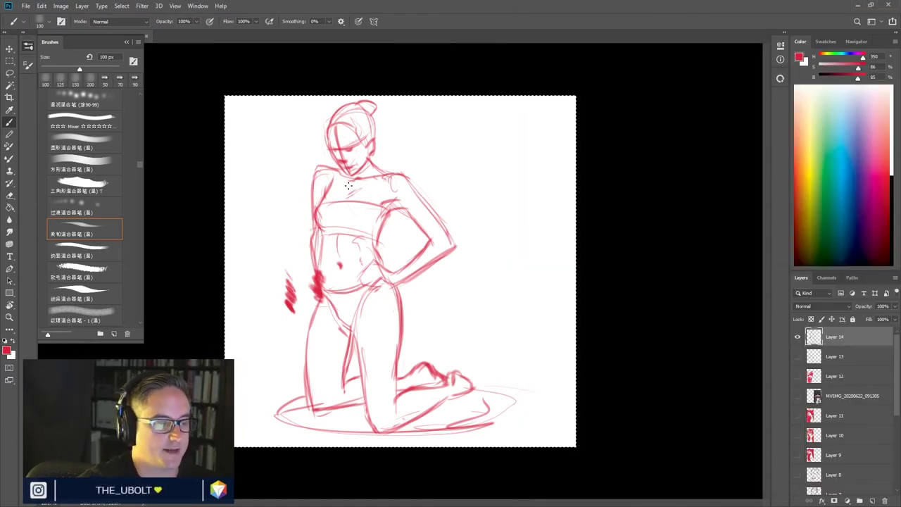
{"action": "left_click_drag", "start_coordinate": [297, 141], "coordinate": [322, 159]}
{"action": "left_click_drag", "start_coordinate": [307, 126], "coordinate": [320, 155]}
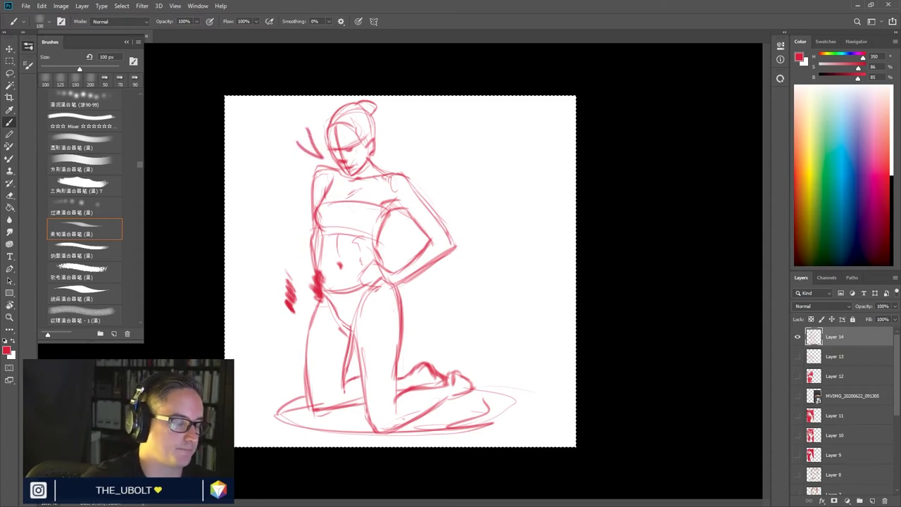
{"action": "key", "text": "alt+Tab"}
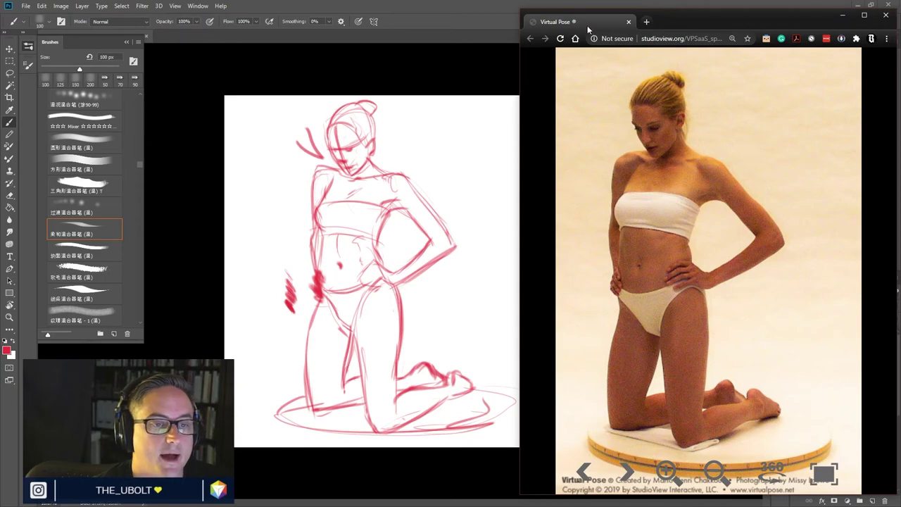
{"action": "left_click_drag", "start_coordinate": [591, 22], "coordinate": [486, 0]}
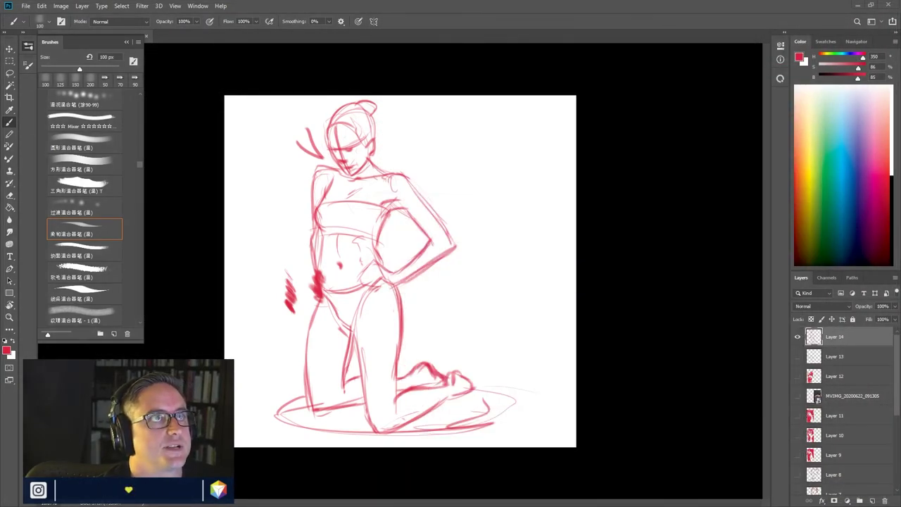
- Hide Layer 14, show the MVIMG_20200622_091305 hand photo at the top of the layer stack, and add a new layer above it
{"action": "left_click", "coordinate": [796, 337]}
{"action": "key", "text": "ctrl+a"}
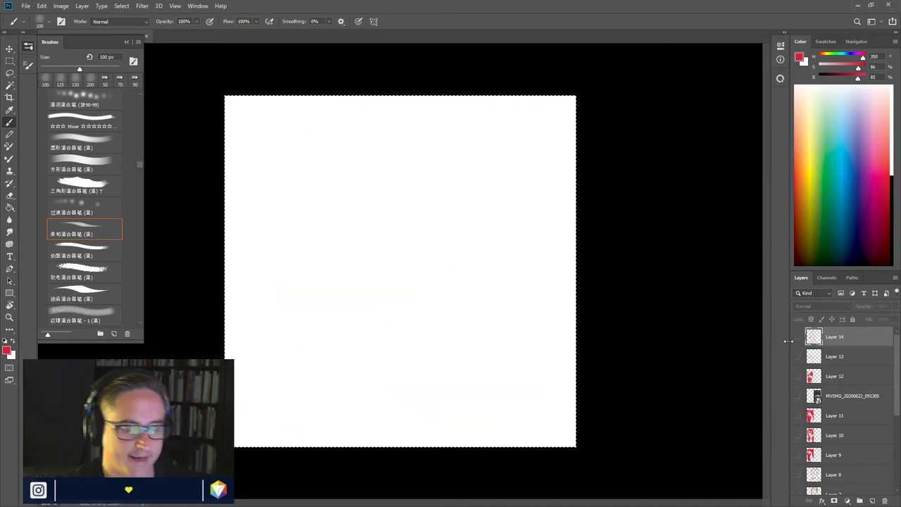
{"action": "left_click", "coordinate": [798, 395]}
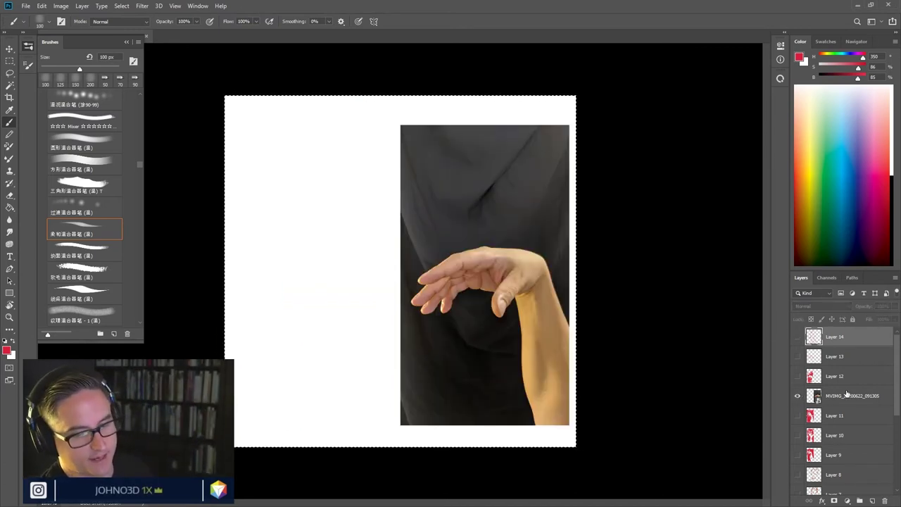
{"action": "left_click_drag", "start_coordinate": [855, 399], "coordinate": [851, 336]}
{"action": "left_click", "coordinate": [872, 501]}
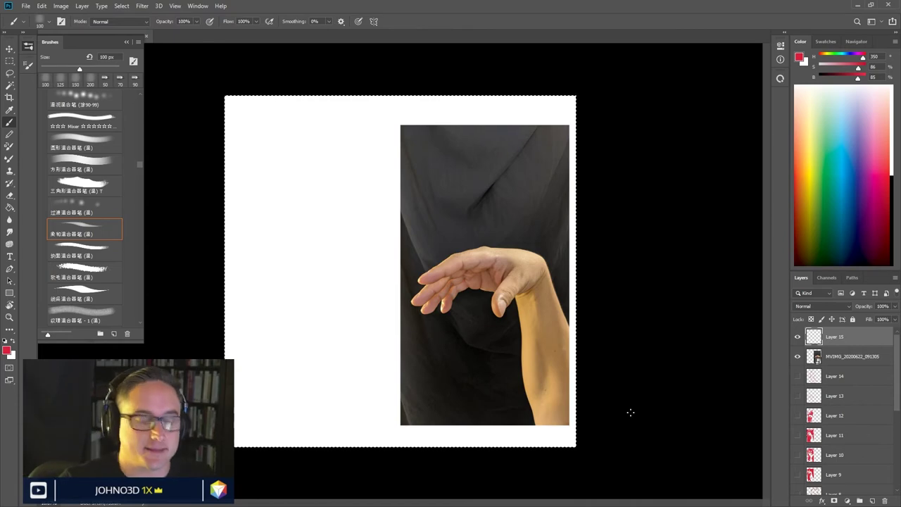
- Set the foreground colour to pure red (ff0000) for the brush
{"action": "left_click", "coordinate": [9, 352]}
{"action": "type", "text": "ff0000"}
{"action": "left_click", "coordinate": [801, 175]}
{"action": "key", "text": "b"}
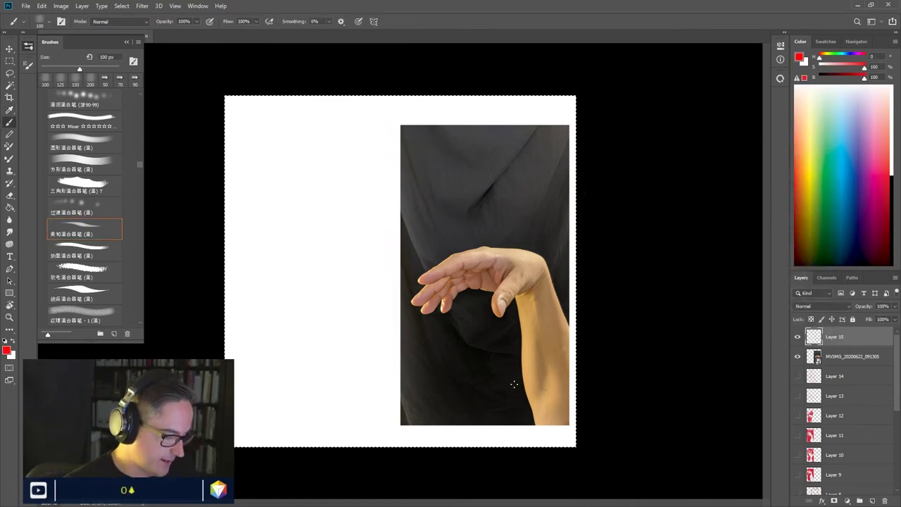
- Outline the palm over the hand photo as an angular block, from the back of the hand and wrist to the knuckles
{"action": "key", "text": "ctrl+plus"}
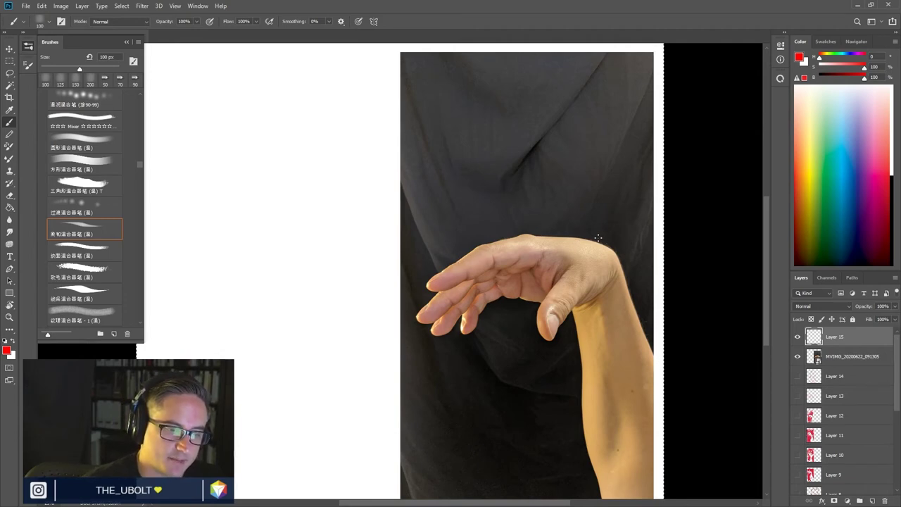
{"action": "mouse_move", "coordinate": [529, 231]}
{"action": "left_mouse_down"}
{"action": "mouse_move", "coordinate": [613, 240]}
{"action": "mouse_move", "coordinate": [619, 269]}
{"action": "left_mouse_up"}
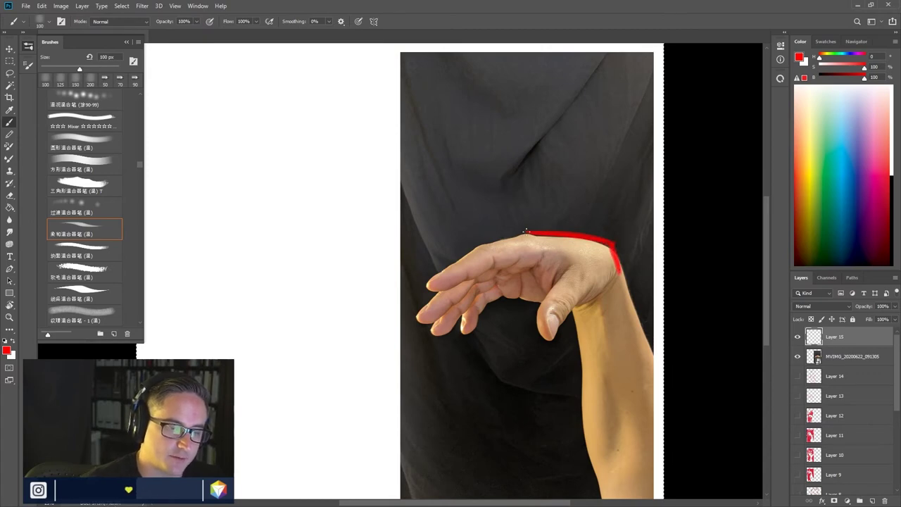
{"action": "mouse_move", "coordinate": [527, 235]}
{"action": "left_mouse_down"}
{"action": "mouse_move", "coordinate": [537, 256]}
{"action": "mouse_move", "coordinate": [530, 238]}
{"action": "mouse_move", "coordinate": [538, 254]}
{"action": "mouse_move", "coordinate": [513, 245]}
{"action": "mouse_move", "coordinate": [505, 299]}
{"action": "mouse_move", "coordinate": [538, 258]}
{"action": "left_mouse_up"}
{"action": "mouse_move", "coordinate": [521, 291]}
{"action": "left_mouse_down"}
{"action": "mouse_move", "coordinate": [531, 296]}
{"action": "mouse_move", "coordinate": [504, 299]}
{"action": "left_mouse_up"}
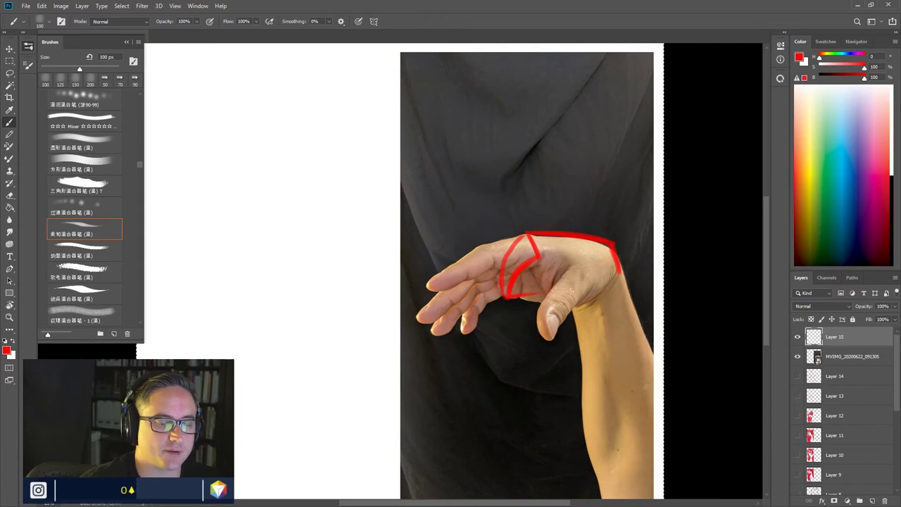
{"action": "mouse_move", "coordinate": [537, 262]}
{"action": "left_mouse_down"}
{"action": "mouse_move", "coordinate": [616, 274]}
{"action": "mouse_move", "coordinate": [527, 294]}
{"action": "mouse_move", "coordinate": [583, 290]}
{"action": "left_mouse_up"}
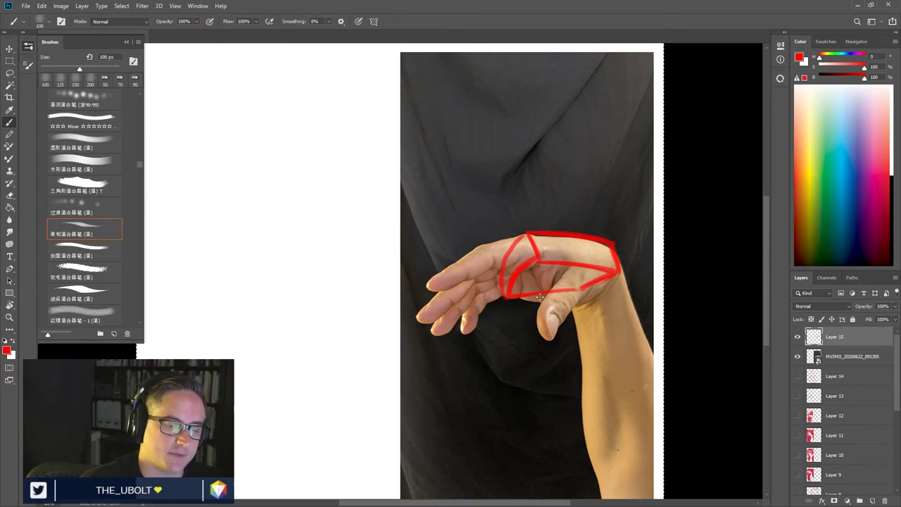
{"action": "mouse_move", "coordinate": [571, 295]}
{"action": "left_mouse_down"}
{"action": "mouse_move", "coordinate": [595, 272]}
{"action": "mouse_move", "coordinate": [563, 296]}
{"action": "mouse_move", "coordinate": [583, 260]}
{"action": "mouse_move", "coordinate": [574, 284]}
{"action": "mouse_move", "coordinate": [598, 274]}
{"action": "mouse_move", "coordinate": [568, 287]}
{"action": "left_mouse_up"}
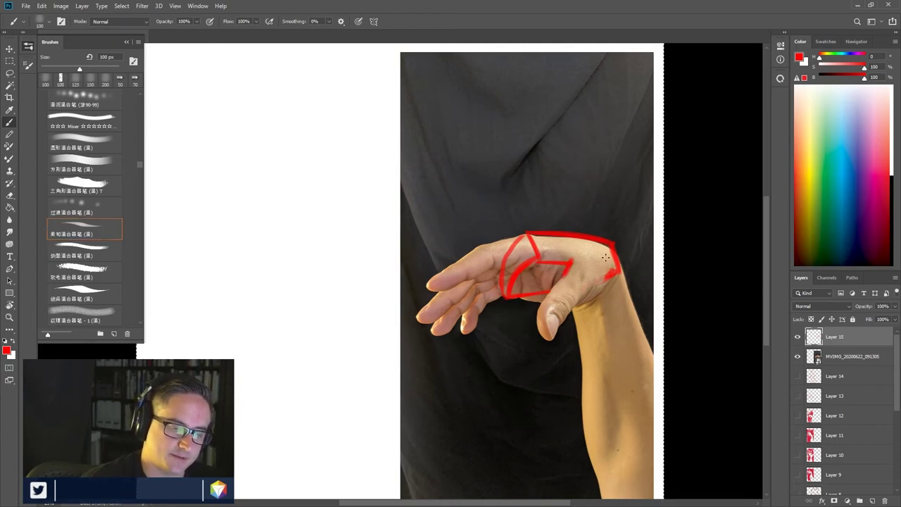
- Draw the rounded thumb base and the curved joint lines of the thumb's first segment over the photo
{"action": "mouse_move", "coordinate": [562, 275]}
{"action": "left_mouse_down"}
{"action": "mouse_move", "coordinate": [588, 280]}
{"action": "mouse_move", "coordinate": [591, 290]}
{"action": "left_mouse_up"}
{"action": "mouse_move", "coordinate": [570, 258]}
{"action": "left_mouse_down"}
{"action": "mouse_move", "coordinate": [607, 258]}
{"action": "mouse_move", "coordinate": [584, 254]}
{"action": "mouse_move", "coordinate": [611, 267]}
{"action": "mouse_move", "coordinate": [600, 257]}
{"action": "mouse_move", "coordinate": [611, 274]}
{"action": "mouse_move", "coordinate": [572, 295]}
{"action": "left_mouse_up"}
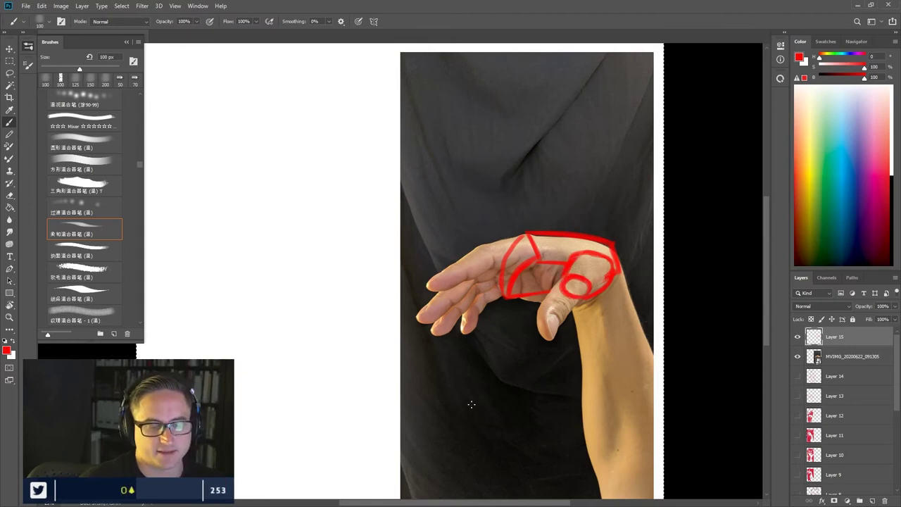
{"action": "key", "text": "ctrl+z"}
{"action": "left_click_drag", "start_coordinate": [569, 295], "coordinate": [584, 279]}
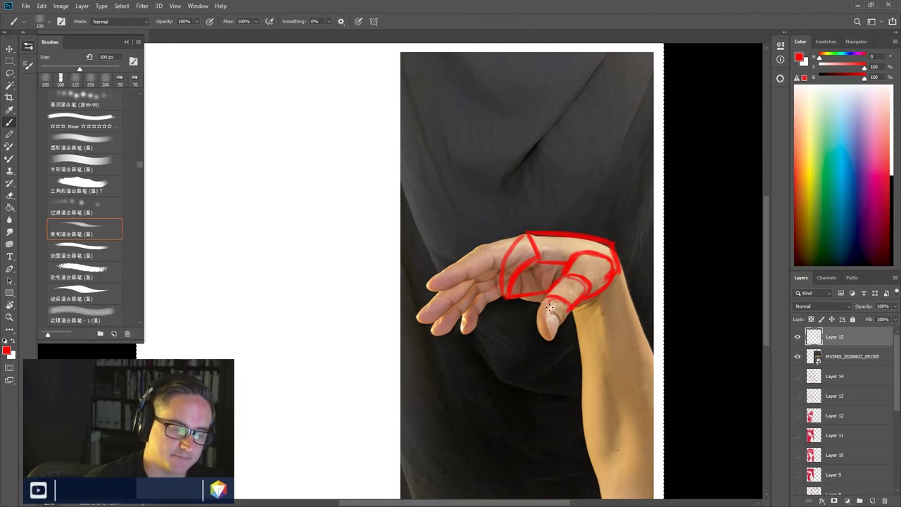
{"action": "mouse_move", "coordinate": [549, 307]}
{"action": "left_mouse_down"}
{"action": "mouse_move", "coordinate": [554, 316]}
{"action": "mouse_move", "coordinate": [559, 292]}
{"action": "mouse_move", "coordinate": [584, 278]}
{"action": "left_mouse_up"}
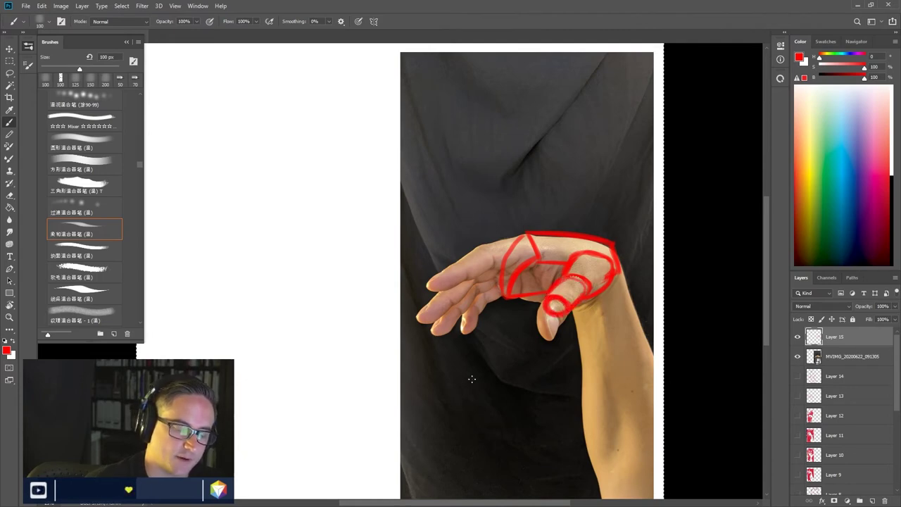
{"action": "mouse_move", "coordinate": [554, 307]}
{"action": "left_mouse_down"}
{"action": "mouse_move", "coordinate": [560, 314]}
{"action": "mouse_move", "coordinate": [547, 301]}
{"action": "mouse_move", "coordinate": [563, 305]}
{"action": "mouse_move", "coordinate": [537, 314]}
{"action": "left_mouse_up"}
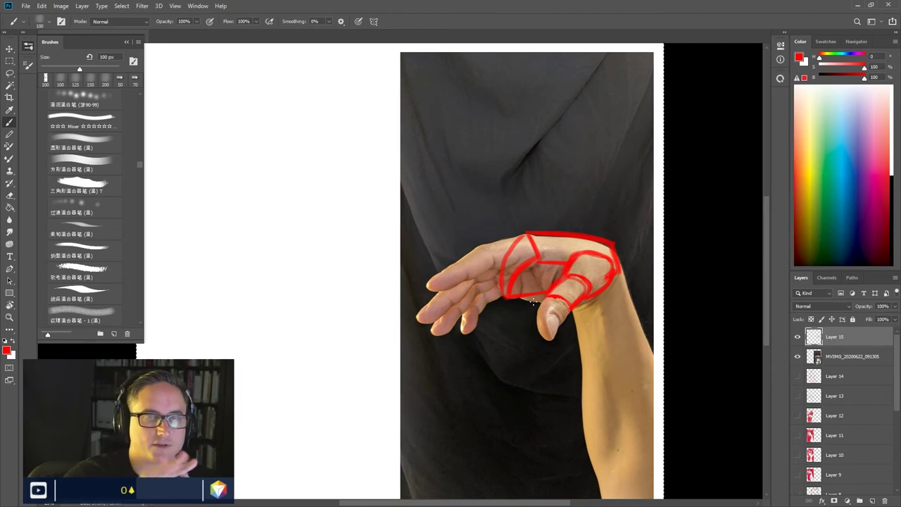
{"action": "key", "text": "period"}
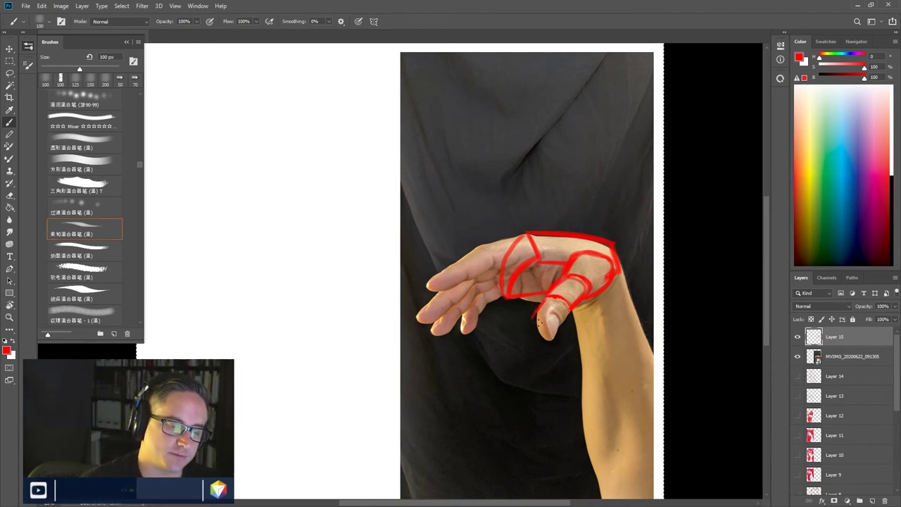
{"action": "mouse_move", "coordinate": [544, 316]}
{"action": "left_mouse_down"}
{"action": "mouse_move", "coordinate": [536, 329]}
{"action": "mouse_move", "coordinate": [549, 331]}
{"action": "mouse_move", "coordinate": [565, 298]}
{"action": "mouse_move", "coordinate": [567, 314]}
{"action": "left_mouse_up"}
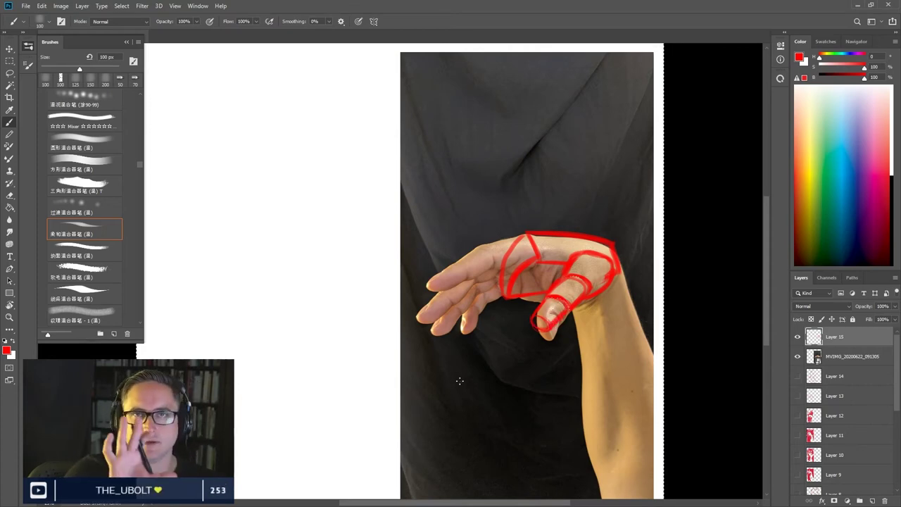
{"action": "mouse_move", "coordinate": [525, 341]}
{"action": "left_mouse_down"}
{"action": "mouse_move", "coordinate": [566, 347]}
{"action": "mouse_move", "coordinate": [554, 332]}
{"action": "left_mouse_up"}
{"action": "key", "text": "ctrl+z"}
{"action": "key", "text": "ctrl+z"}
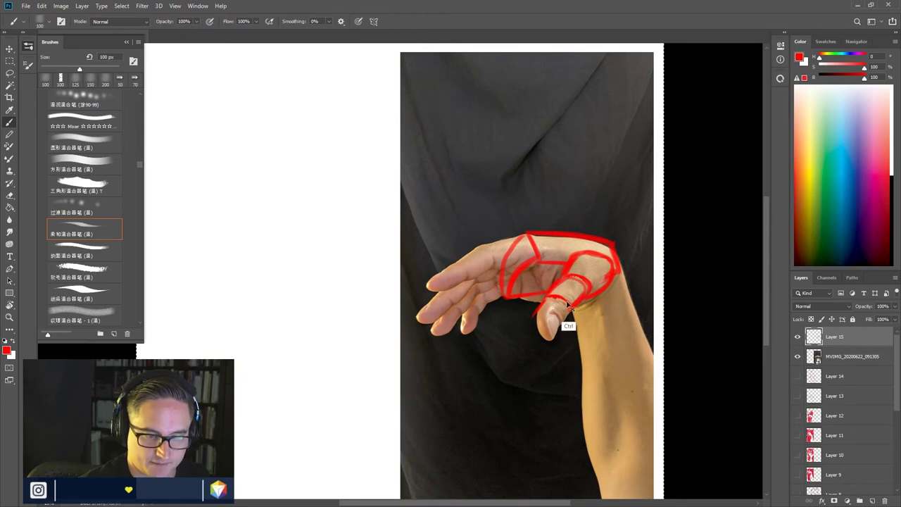
- Outline the thumb's end segment with its rounded tip, and remove the outer arc at the base of the fingers
{"action": "mouse_move", "coordinate": [542, 303]}
{"action": "left_mouse_down"}
{"action": "mouse_move", "coordinate": [541, 331]}
{"action": "mouse_move", "coordinate": [541, 313]}
{"action": "mouse_move", "coordinate": [565, 303]}
{"action": "mouse_move", "coordinate": [555, 303]}
{"action": "mouse_move", "coordinate": [561, 332]}
{"action": "left_mouse_up"}
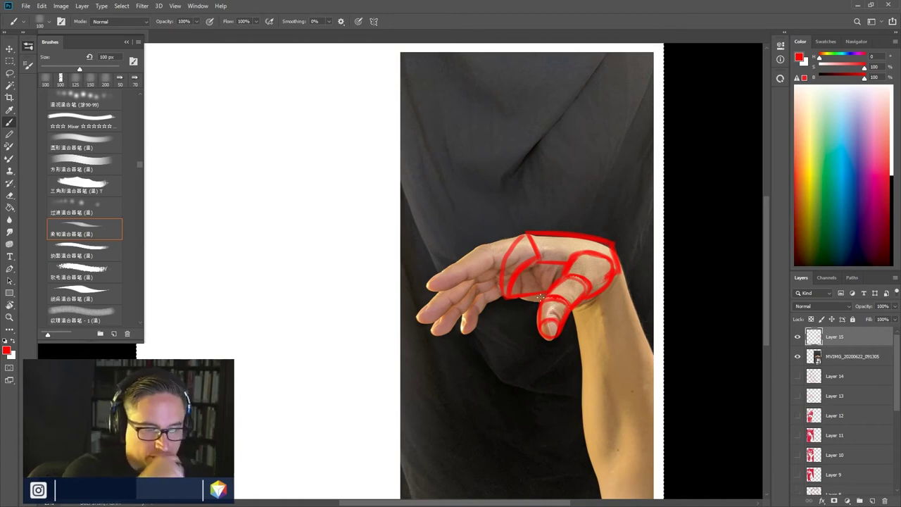
{"action": "key", "text": "ctrl+z"}
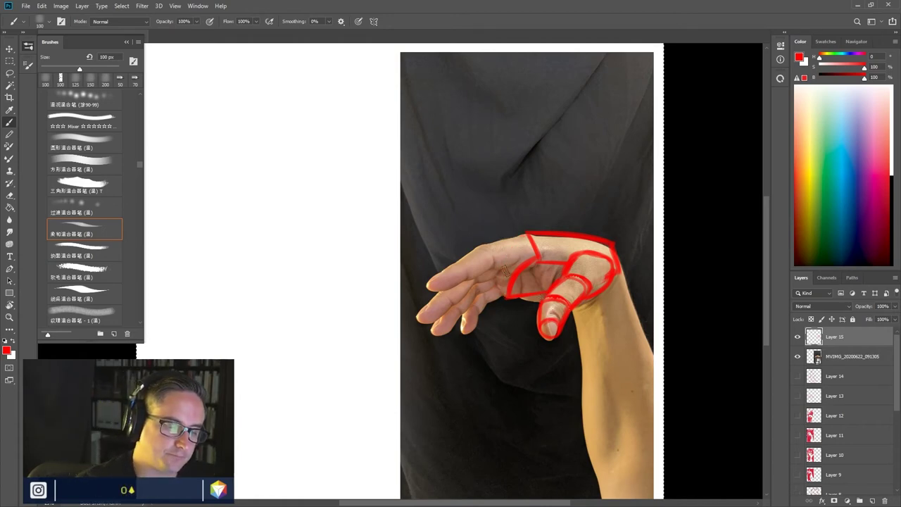
- Reduce the brush size to 90 px and outline the four fingers as jointed segments with curved lines across each joint
{"action": "key", "text": "comma"}
{"action": "key", "text": "comma"}
{"action": "mouse_move", "coordinate": [488, 245]}
{"action": "left_mouse_down"}
{"action": "mouse_move", "coordinate": [496, 266]}
{"action": "mouse_move", "coordinate": [486, 246]}
{"action": "mouse_move", "coordinate": [522, 236]}
{"action": "mouse_move", "coordinate": [524, 248]}
{"action": "mouse_move", "coordinate": [481, 246]}
{"action": "mouse_move", "coordinate": [459, 259]}
{"action": "mouse_move", "coordinate": [467, 272]}
{"action": "mouse_move", "coordinate": [491, 262]}
{"action": "mouse_move", "coordinate": [425, 284]}
{"action": "mouse_move", "coordinate": [470, 258]}
{"action": "left_mouse_up"}
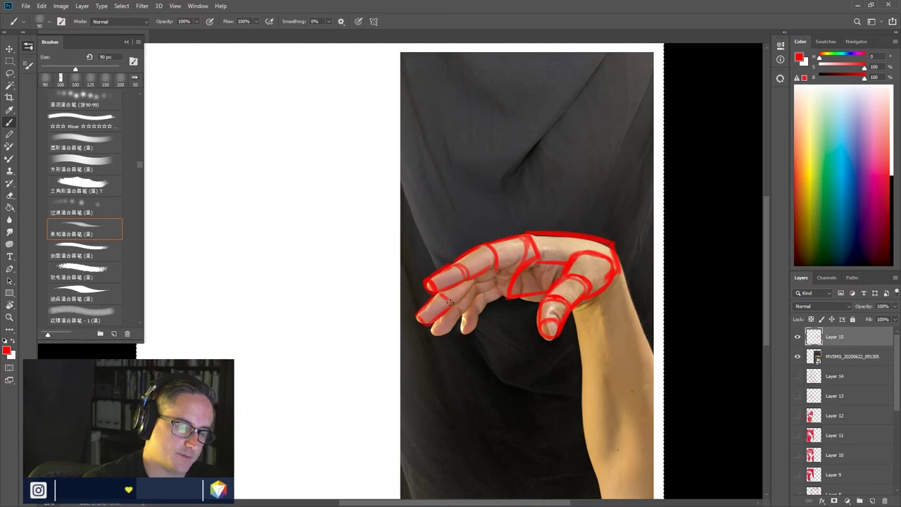
{"action": "mouse_move", "coordinate": [454, 292]}
{"action": "left_mouse_down"}
{"action": "mouse_move", "coordinate": [464, 293]}
{"action": "mouse_move", "coordinate": [459, 298]}
{"action": "mouse_move", "coordinate": [511, 279]}
{"action": "mouse_move", "coordinate": [495, 273]}
{"action": "left_mouse_up"}
{"action": "left_click_drag", "start_coordinate": [530, 237], "coordinate": [517, 264]}
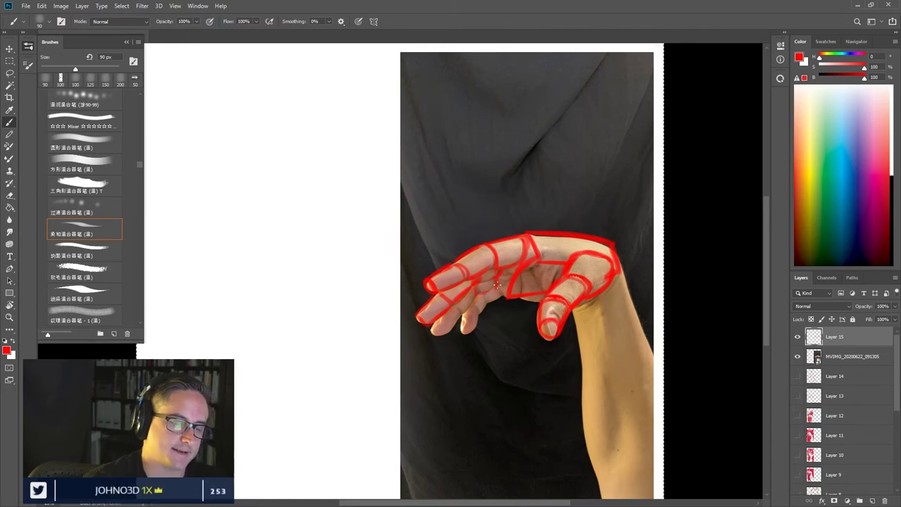
{"action": "left_click_drag", "start_coordinate": [498, 297], "coordinate": [506, 258]}
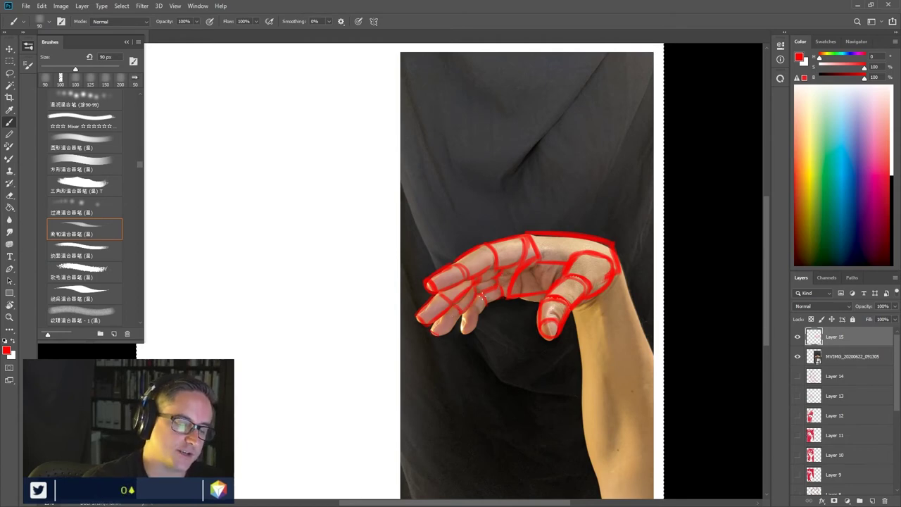
{"action": "mouse_move", "coordinate": [438, 329]}
{"action": "left_mouse_down"}
{"action": "mouse_move", "coordinate": [458, 307]}
{"action": "mouse_move", "coordinate": [448, 325]}
{"action": "mouse_move", "coordinate": [434, 324]}
{"action": "mouse_move", "coordinate": [471, 328]}
{"action": "mouse_move", "coordinate": [471, 307]}
{"action": "mouse_move", "coordinate": [482, 313]}
{"action": "mouse_move", "coordinate": [466, 335]}
{"action": "left_mouse_up"}
{"action": "left_click_drag", "start_coordinate": [487, 305], "coordinate": [491, 300]}
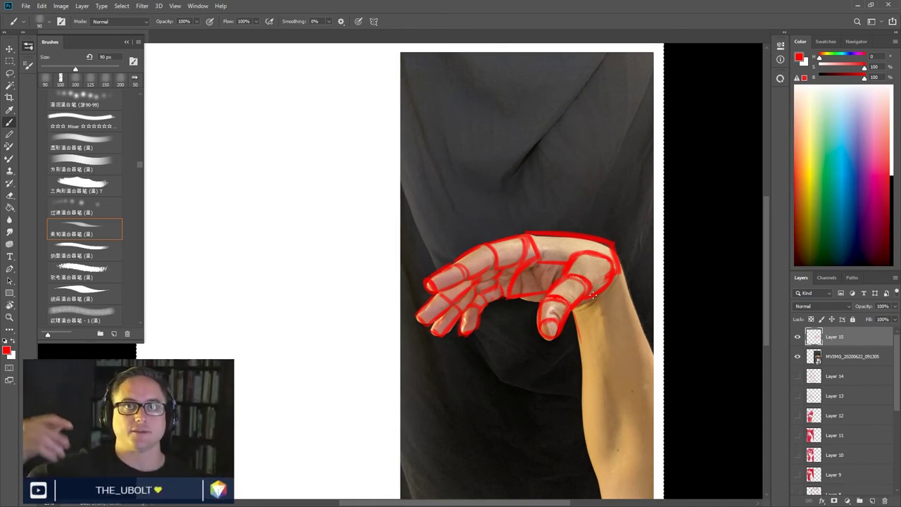
- Draw a large oval over the forearm's muscle mass and side lines running from the wrist to it
{"action": "mouse_move", "coordinate": [591, 401]}
{"action": "left_mouse_down"}
{"action": "mouse_move", "coordinate": [548, 343]}
{"action": "mouse_move", "coordinate": [530, 345]}
{"action": "left_mouse_up"}
{"action": "mouse_move", "coordinate": [532, 389]}
{"action": "left_mouse_down"}
{"action": "mouse_move", "coordinate": [538, 416]}
{"action": "mouse_move", "coordinate": [533, 335]}
{"action": "left_mouse_up"}
{"action": "mouse_move", "coordinate": [605, 341]}
{"action": "left_mouse_down"}
{"action": "mouse_move", "coordinate": [567, 297]}
{"action": "mouse_move", "coordinate": [539, 359]}
{"action": "mouse_move", "coordinate": [543, 410]}
{"action": "mouse_move", "coordinate": [535, 343]}
{"action": "mouse_move", "coordinate": [572, 302]}
{"action": "mouse_move", "coordinate": [605, 343]}
{"action": "left_mouse_up"}
{"action": "mouse_move", "coordinate": [592, 292]}
{"action": "left_mouse_down"}
{"action": "mouse_move", "coordinate": [543, 319]}
{"action": "mouse_move", "coordinate": [541, 394]}
{"action": "mouse_move", "coordinate": [532, 351]}
{"action": "mouse_move", "coordinate": [554, 445]}
{"action": "left_mouse_up"}
{"action": "left_click_drag", "start_coordinate": [541, 415], "coordinate": [572, 464]}
{"action": "left_click_drag", "start_coordinate": [545, 434], "coordinate": [599, 442]}
{"action": "left_click_drag", "start_coordinate": [519, 255], "coordinate": [530, 314]}
{"action": "left_click_drag", "start_coordinate": [563, 220], "coordinate": [572, 283]}
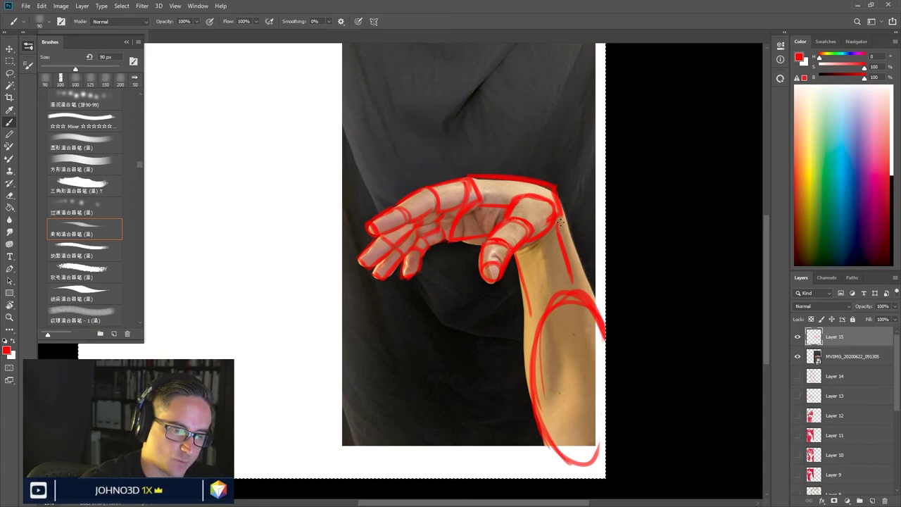
- Block in the wrist as a tapered box wedged into the forearm oval, with lines closing it at the hand
{"action": "left_click_drag", "start_coordinate": [555, 224], "coordinate": [533, 234]}
{"action": "left_click_drag", "start_coordinate": [521, 265], "coordinate": [533, 331]}
{"action": "mouse_move", "coordinate": [522, 283]}
{"action": "left_mouse_down"}
{"action": "mouse_move", "coordinate": [566, 272]}
{"action": "mouse_move", "coordinate": [580, 323]}
{"action": "mouse_move", "coordinate": [558, 303]}
{"action": "left_mouse_up"}
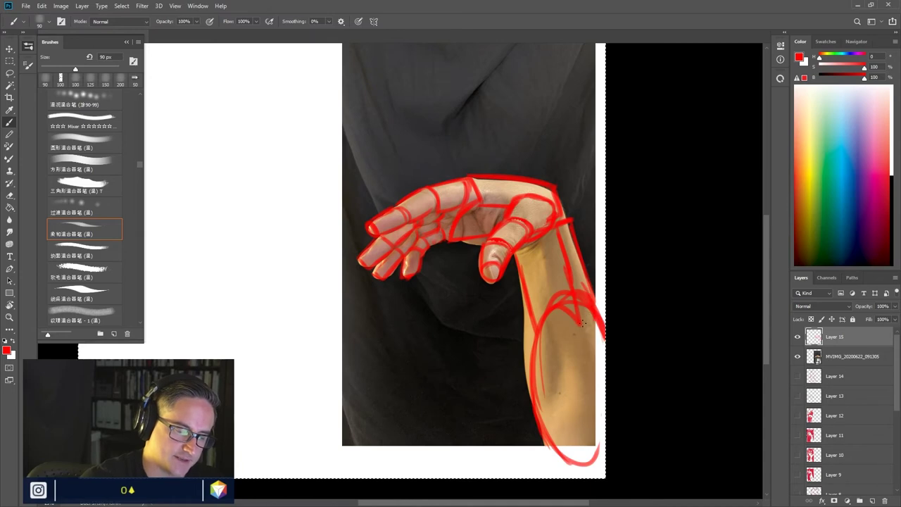
{"action": "key", "text": "period"}
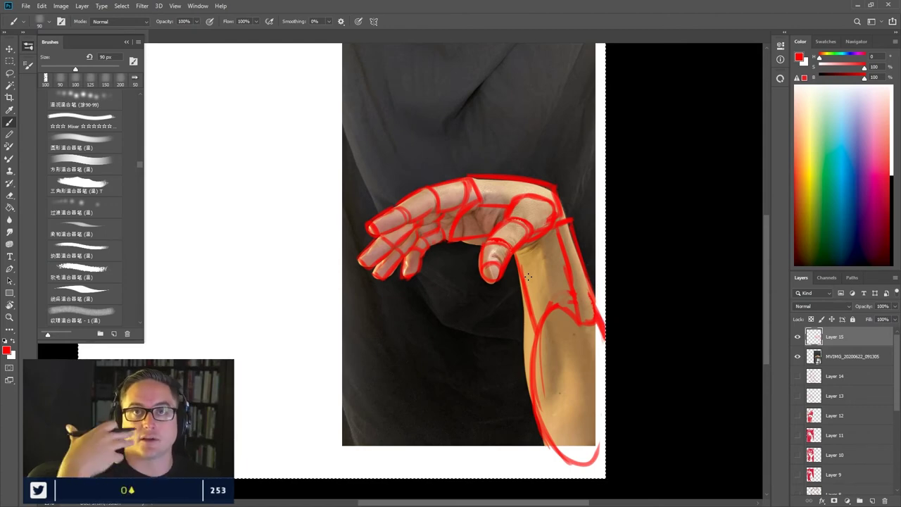
{"action": "left_click", "coordinate": [8, 351]}
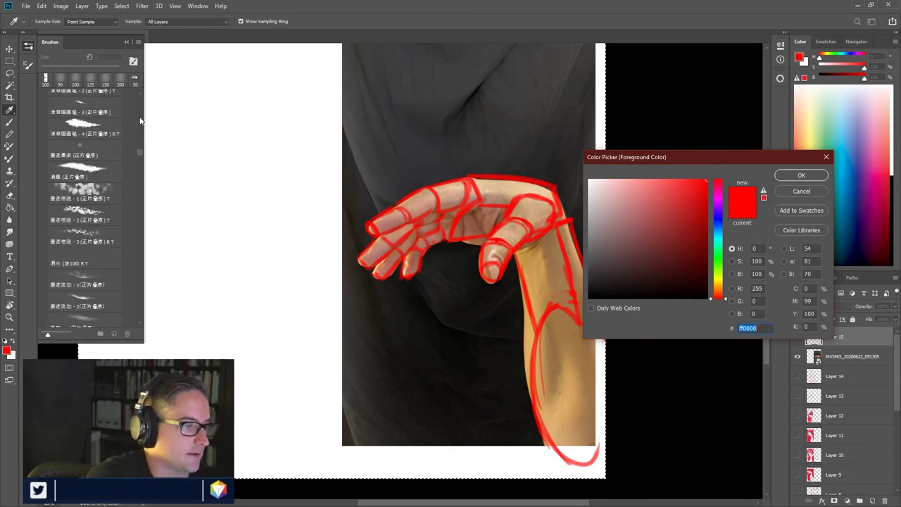
{"action": "left_click_drag", "start_coordinate": [140, 153], "coordinate": [139, 97]}
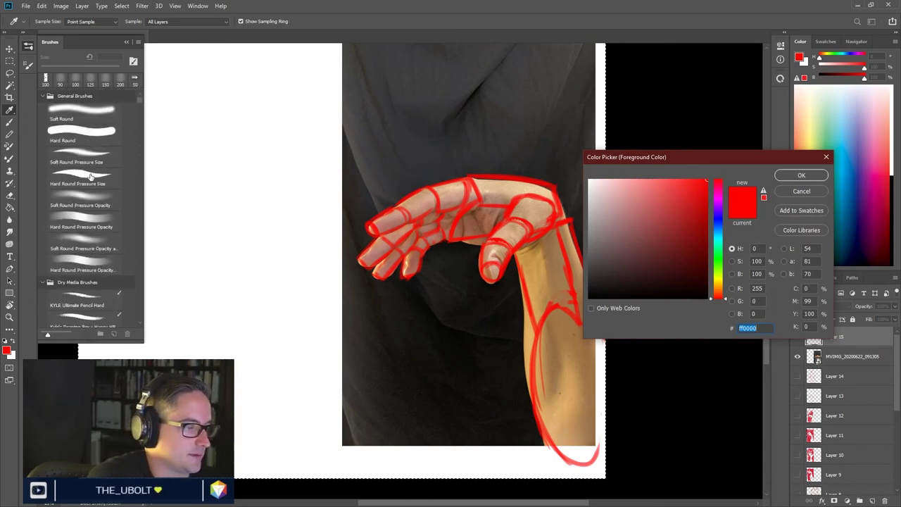
{"action": "key", "text": "Return"}
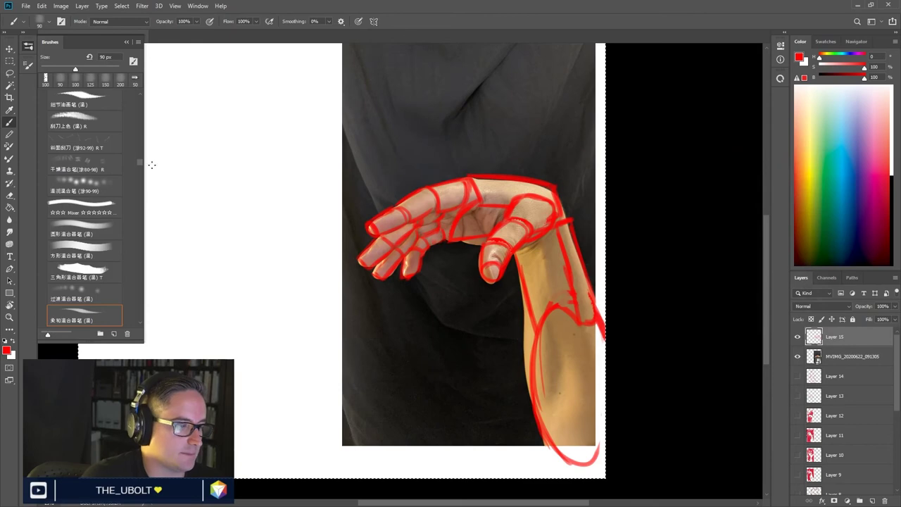
- Choose the Hard Round Pressure Size brush from the general brushes and set its size to 70 px
{"action": "mouse_move", "coordinate": [140, 163]}
{"action": "left_mouse_down"}
{"action": "mouse_move", "coordinate": [136, 99]}
{"action": "mouse_move", "coordinate": [120, 105]}
{"action": "left_mouse_up"}
{"action": "left_click", "coordinate": [81, 176]}
{"action": "key", "text": "bracketleft"}
{"action": "key", "text": "bracketleft"}
- Set the foreground colour to bright blue (hue 197, saturation 100, brightness 100) and reduce the brush size to 60 px
{"action": "left_click", "coordinate": [838, 171]}
{"action": "mouse_move", "coordinate": [840, 173]}
{"action": "left_mouse_down"}
{"action": "mouse_move", "coordinate": [846, 184]}
{"action": "mouse_move", "coordinate": [844, 170]}
{"action": "left_mouse_up"}
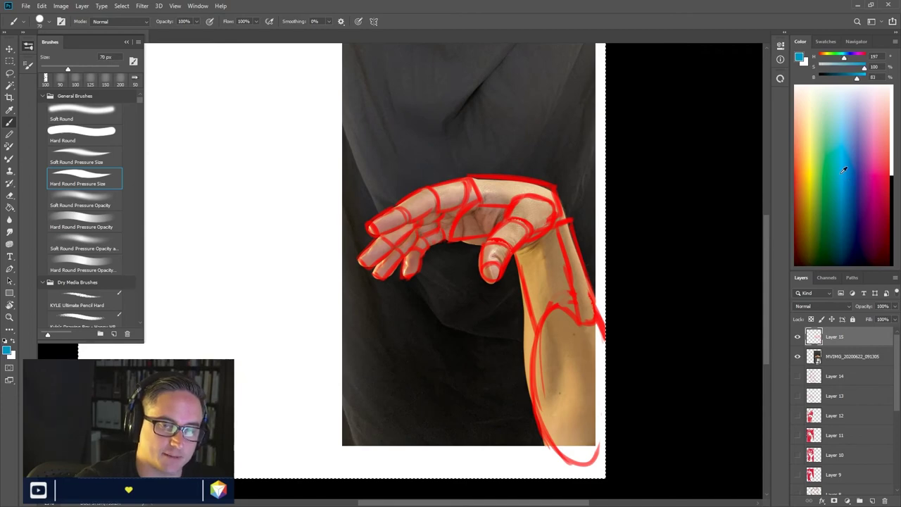
{"action": "left_click", "coordinate": [868, 76]}
{"action": "key", "text": "bracketleft"}
{"action": "key", "text": "bracketleft"}
{"action": "key", "text": "bracketleft"}
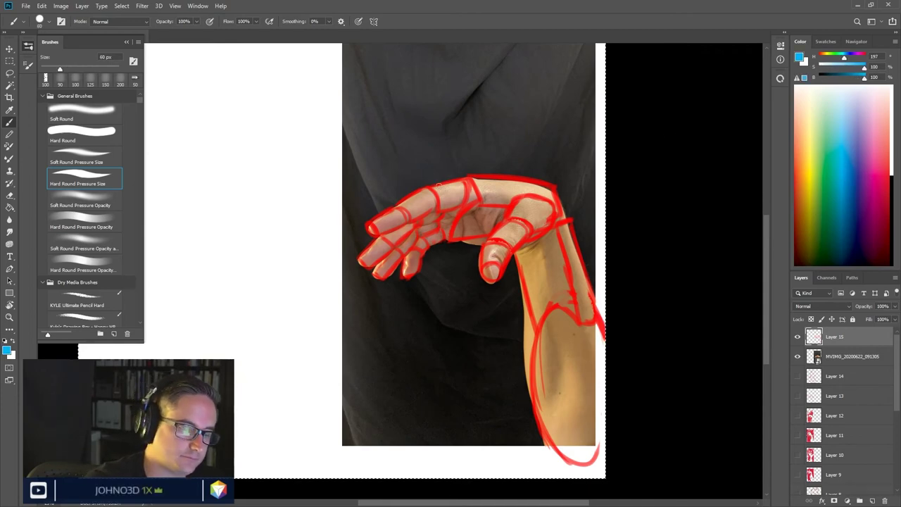
- Reduce the brush size to 20 px and cover the index finger's segments with a grid of blue cross-contour lines
{"action": "key", "text": "bracketleft"}
{"action": "key", "text": "bracketleft"}
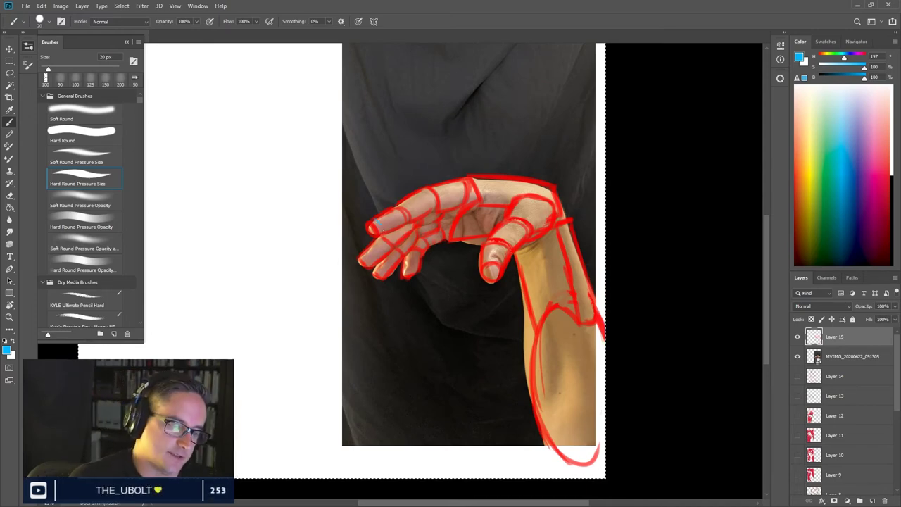
{"action": "left_click_drag", "start_coordinate": [375, 224], "coordinate": [395, 213]}
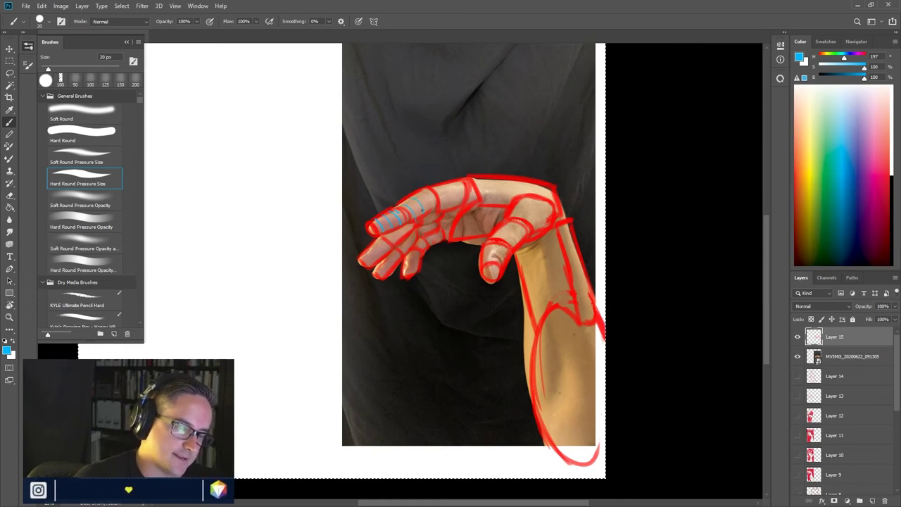
{"action": "mouse_move", "coordinate": [418, 192]}
{"action": "left_mouse_down"}
{"action": "mouse_move", "coordinate": [425, 204]}
{"action": "mouse_move", "coordinate": [455, 198]}
{"action": "left_mouse_up"}
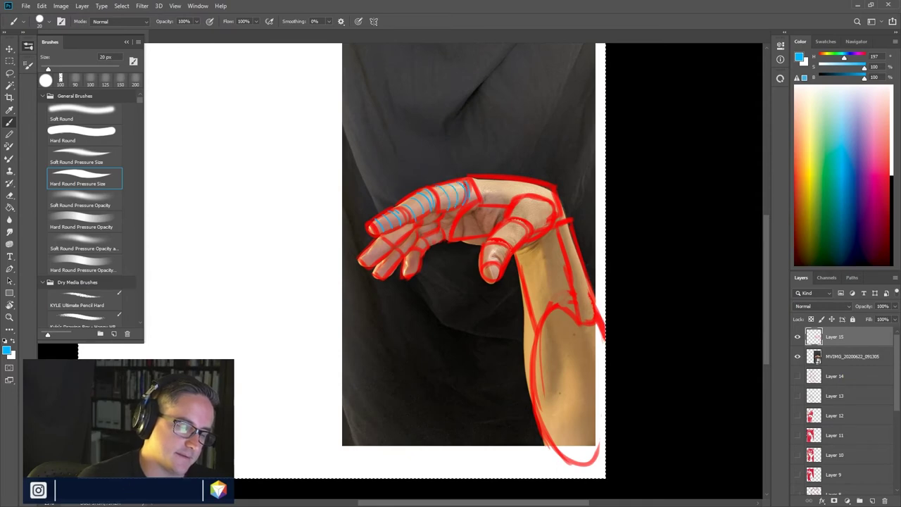
{"action": "mouse_move", "coordinate": [437, 192]}
{"action": "left_mouse_down"}
{"action": "mouse_move", "coordinate": [462, 185]}
{"action": "mouse_move", "coordinate": [467, 194]}
{"action": "left_mouse_up"}
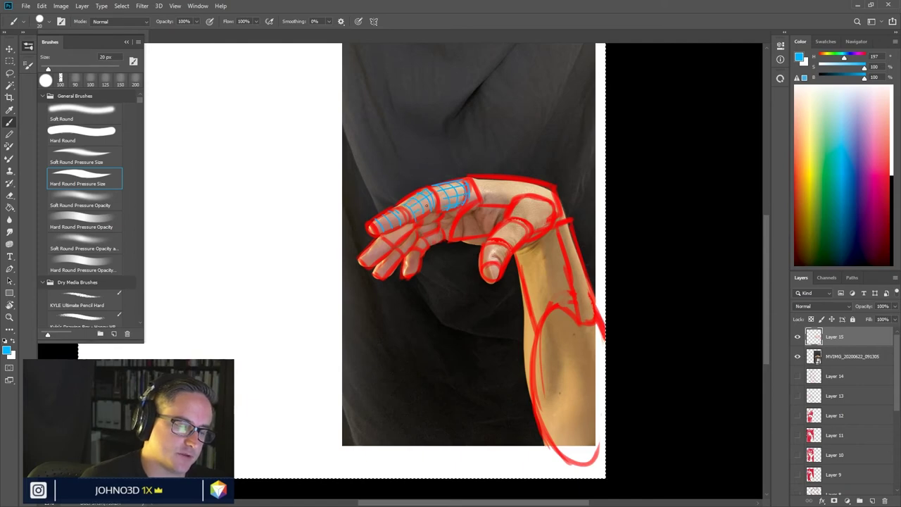
{"action": "left_click_drag", "start_coordinate": [417, 204], "coordinate": [425, 210]}
{"action": "left_click_drag", "start_coordinate": [371, 218], "coordinate": [401, 213]}
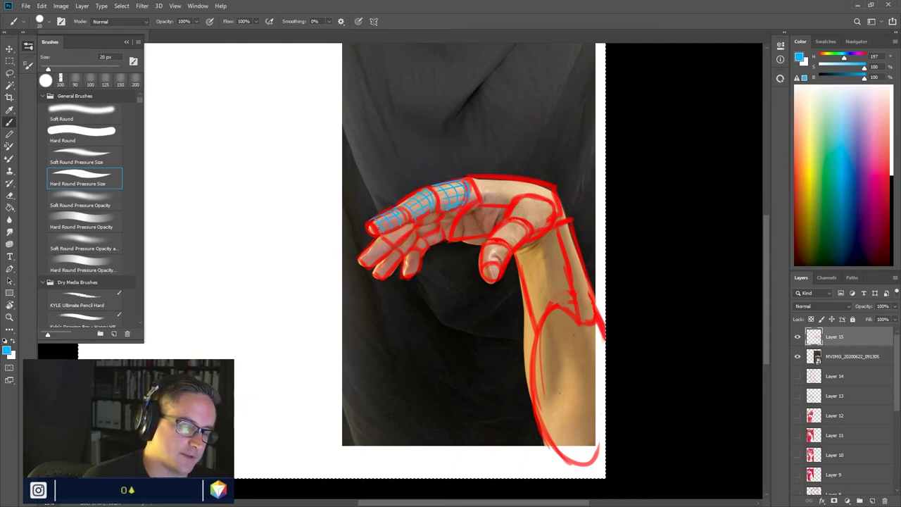
- Add blue contour lines over the back of the hand, palm and thumb base, plus concentric circles on the dark backdrop
{"action": "mouse_move", "coordinate": [482, 181]}
{"action": "left_mouse_down"}
{"action": "mouse_move", "coordinate": [499, 204]}
{"action": "mouse_move", "coordinate": [505, 182]}
{"action": "mouse_move", "coordinate": [539, 198]}
{"action": "left_mouse_up"}
{"action": "left_click_drag", "start_coordinate": [544, 182], "coordinate": [549, 203]}
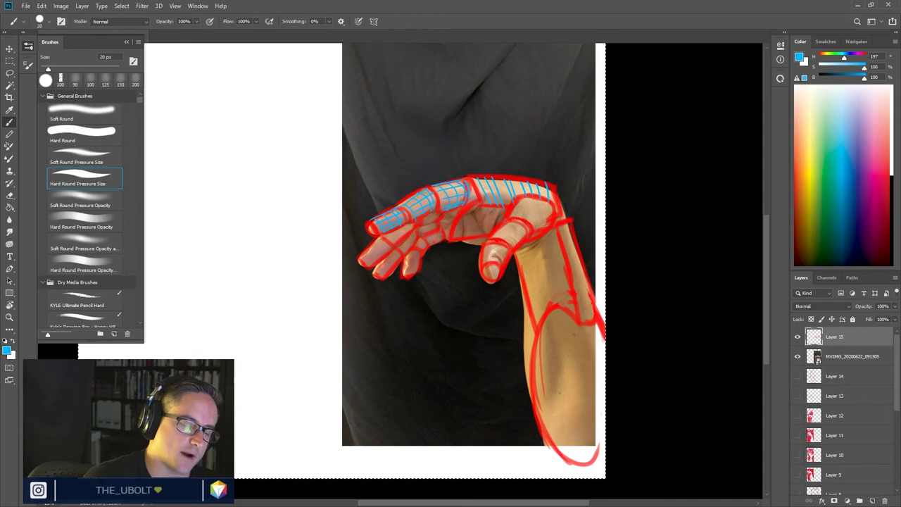
{"action": "mouse_move", "coordinate": [483, 208]}
{"action": "left_mouse_down"}
{"action": "mouse_move", "coordinate": [461, 233]}
{"action": "mouse_move", "coordinate": [473, 235]}
{"action": "left_mouse_up"}
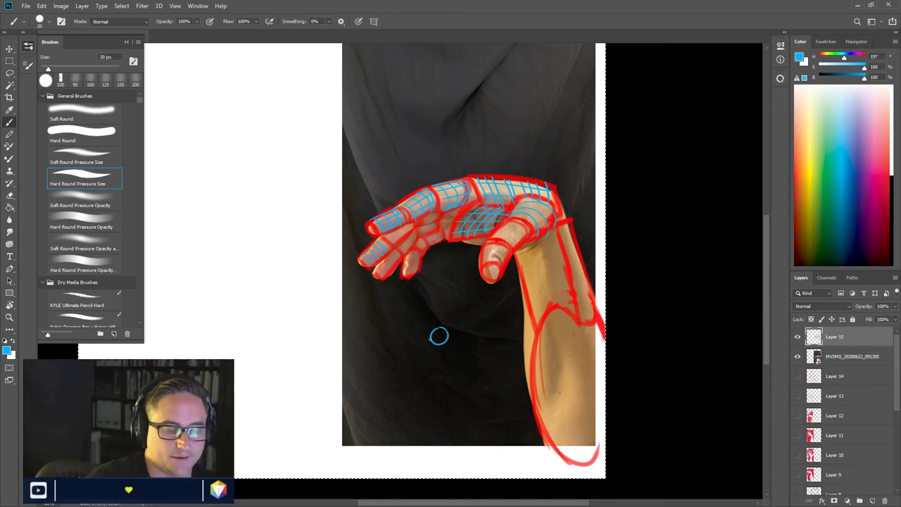
{"action": "mouse_move", "coordinate": [438, 335]}
{"action": "left_mouse_down"}
{"action": "mouse_move", "coordinate": [455, 342]}
{"action": "mouse_move", "coordinate": [429, 339]}
{"action": "mouse_move", "coordinate": [451, 346]}
{"action": "left_mouse_up"}
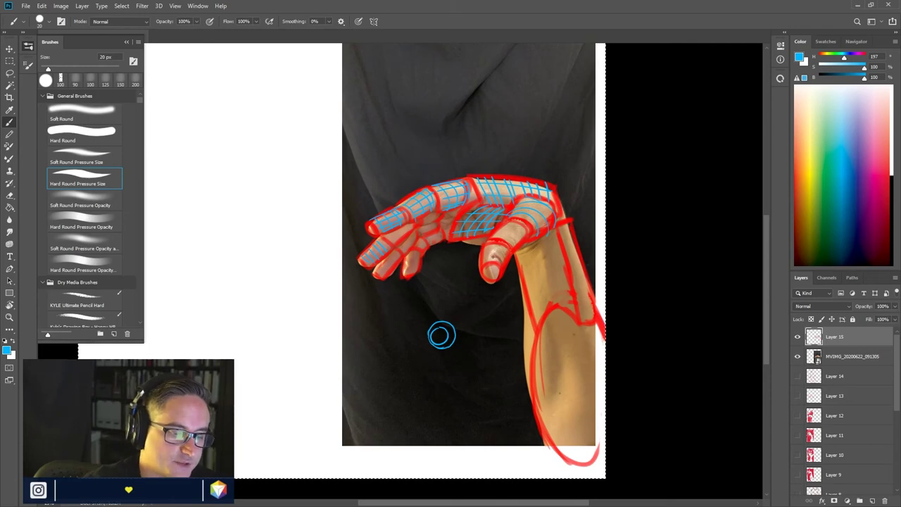
- Wrap blue lengthwise and crosswise contour lines around the thumb and the remaining fingers
{"action": "mouse_move", "coordinate": [485, 257]}
{"action": "left_mouse_down"}
{"action": "mouse_move", "coordinate": [508, 256]}
{"action": "mouse_move", "coordinate": [506, 234]}
{"action": "mouse_move", "coordinate": [512, 243]}
{"action": "mouse_move", "coordinate": [516, 234]}
{"action": "mouse_move", "coordinate": [513, 241]}
{"action": "mouse_move", "coordinate": [522, 221]}
{"action": "left_mouse_up"}
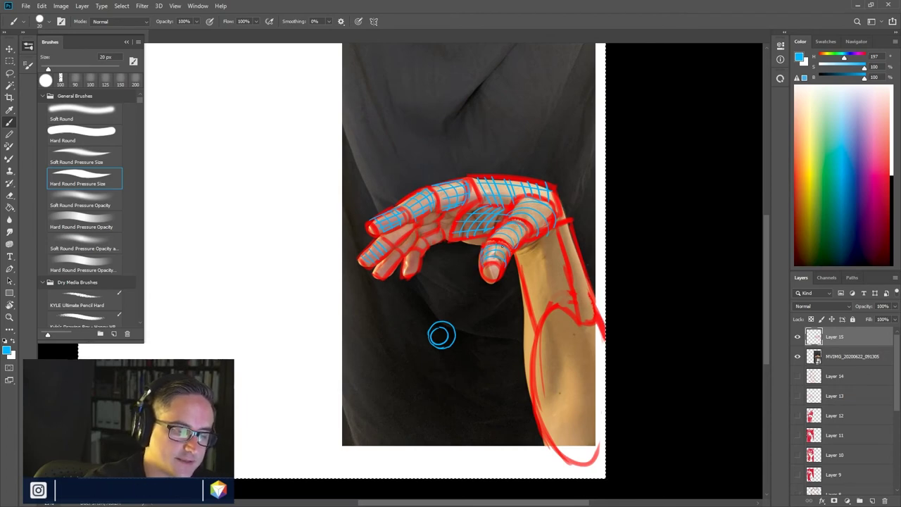
{"action": "left_click_drag", "start_coordinate": [491, 238], "coordinate": [514, 225]}
{"action": "left_click_drag", "start_coordinate": [510, 240], "coordinate": [519, 231]}
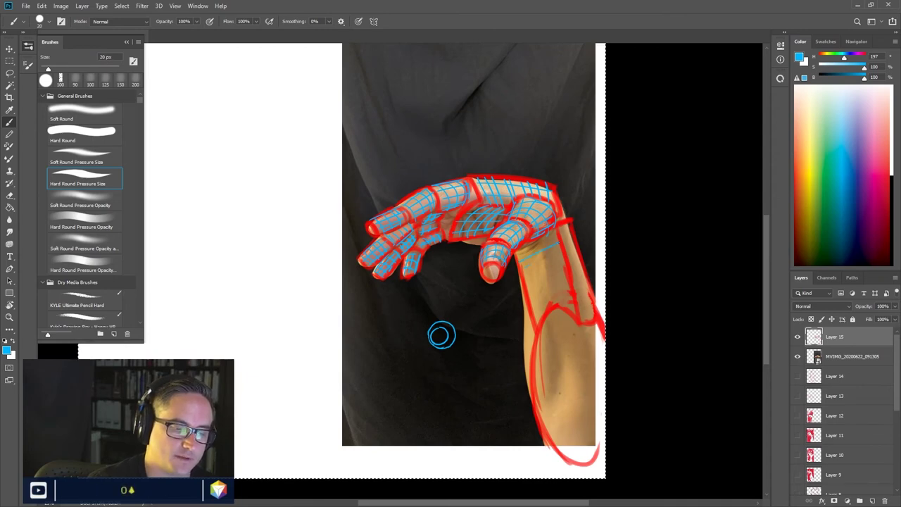
- Draw curved blue cross-contour lines across the wrist block and down the forearm oval
{"action": "left_click_drag", "start_coordinate": [532, 267], "coordinate": [558, 256]}
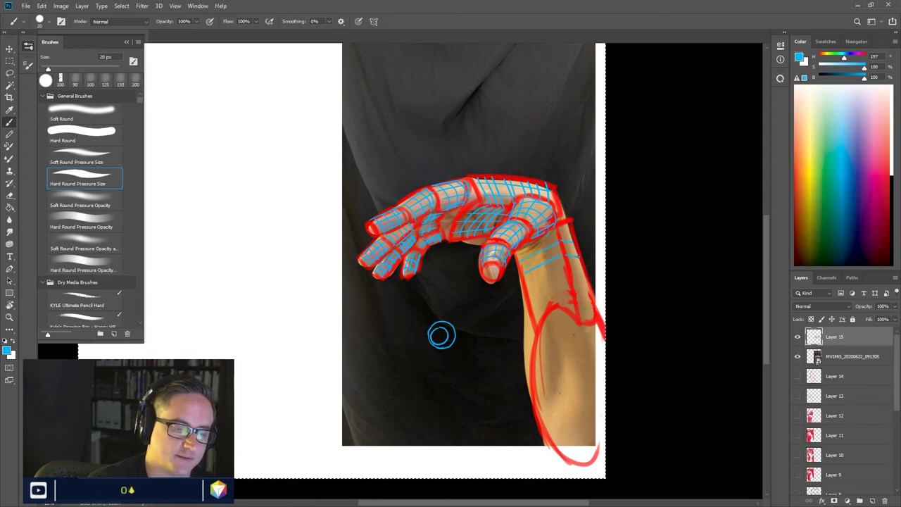
{"action": "mouse_move", "coordinate": [529, 290]}
{"action": "left_mouse_down"}
{"action": "mouse_move", "coordinate": [570, 269]}
{"action": "mouse_move", "coordinate": [544, 298]}
{"action": "left_mouse_up"}
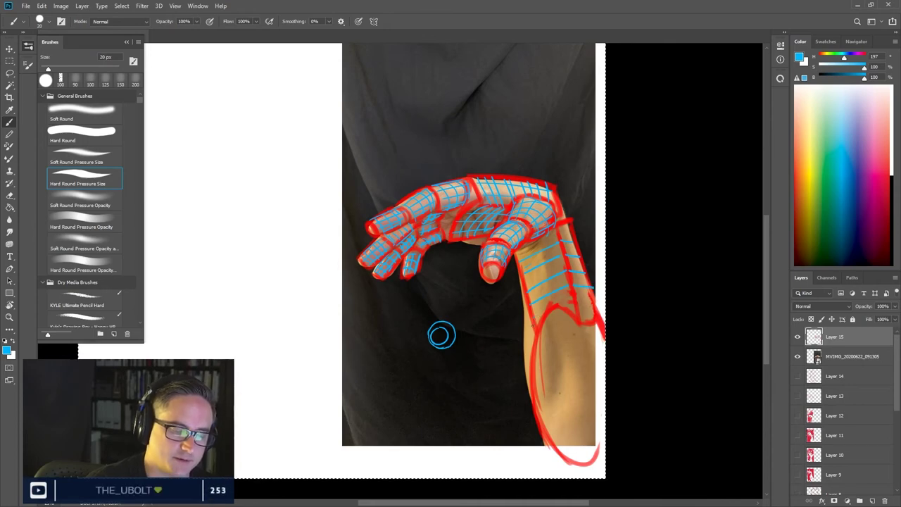
{"action": "left_click_drag", "start_coordinate": [544, 314], "coordinate": [557, 310]}
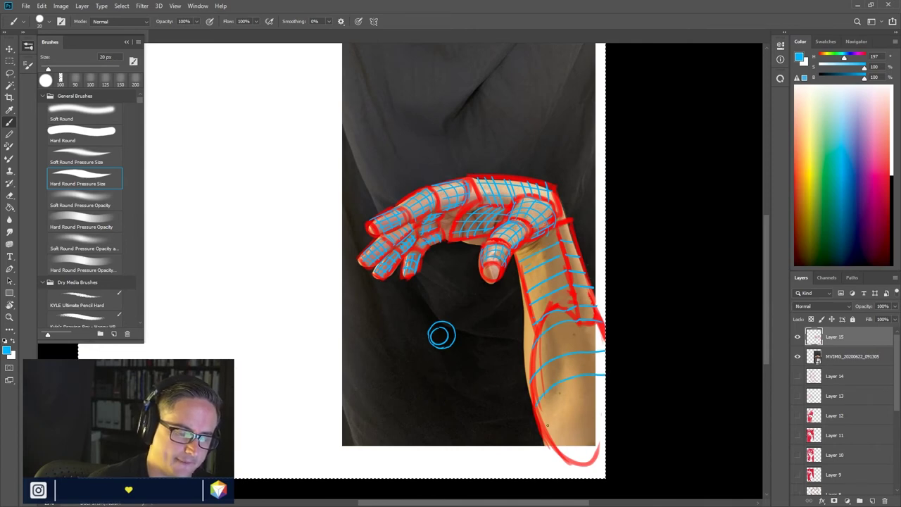
{"action": "left_click_drag", "start_coordinate": [547, 446], "coordinate": [602, 398]}
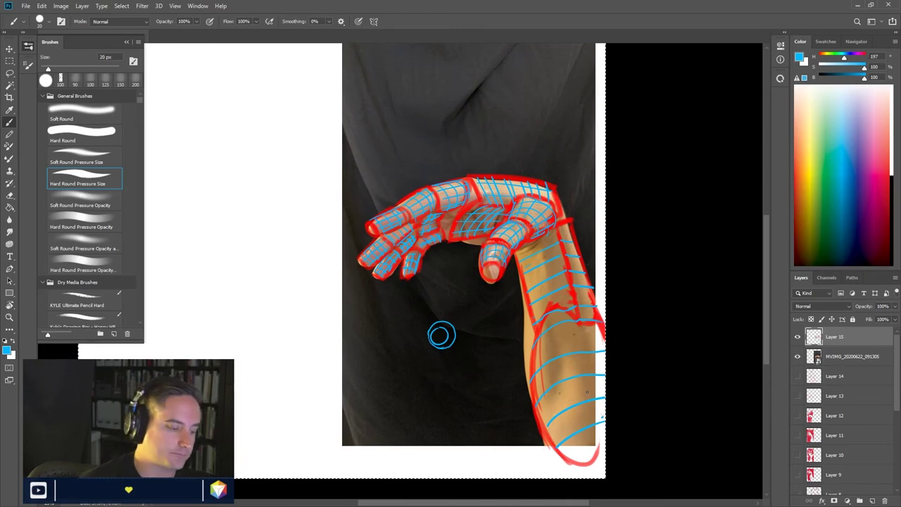
- Set the foreground colour to black and sketch a forearm oval with a wedged-in wrist box on the white area
{"action": "left_click", "coordinate": [10, 350]}
{"action": "left_click", "coordinate": [589, 296]}
{"action": "left_click", "coordinate": [791, 178]}
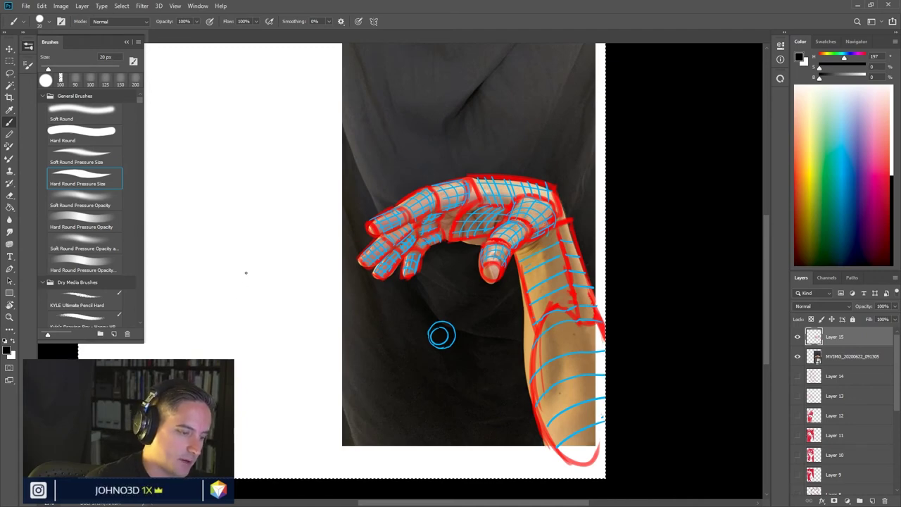
{"action": "mouse_move", "coordinate": [255, 258]}
{"action": "left_mouse_down"}
{"action": "mouse_move", "coordinate": [231, 318]}
{"action": "mouse_move", "coordinate": [260, 313]}
{"action": "mouse_move", "coordinate": [276, 295]}
{"action": "mouse_move", "coordinate": [292, 248]}
{"action": "mouse_move", "coordinate": [268, 304]}
{"action": "mouse_move", "coordinate": [220, 349]}
{"action": "mouse_move", "coordinate": [245, 353]}
{"action": "mouse_move", "coordinate": [260, 304]}
{"action": "left_mouse_up"}
{"action": "mouse_move", "coordinate": [241, 348]}
{"action": "left_mouse_down"}
{"action": "mouse_move", "coordinate": [258, 306]}
{"action": "mouse_move", "coordinate": [236, 308]}
{"action": "mouse_move", "coordinate": [264, 305]}
{"action": "left_mouse_up"}
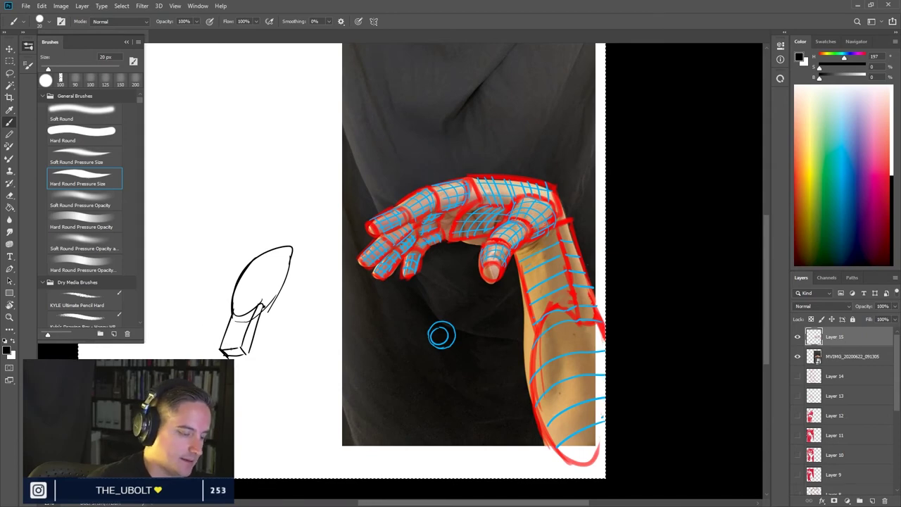
- Rough in the hand at the end of the wrist box and extend the forearm's side lines with a 15 px brush
{"action": "left_click_drag", "start_coordinate": [228, 349], "coordinate": [193, 359]}
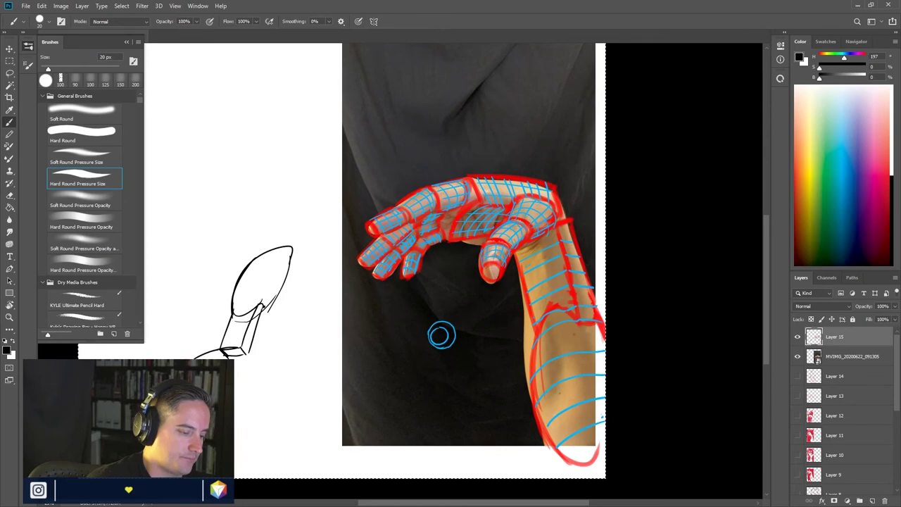
{"action": "mouse_move", "coordinate": [217, 355]}
{"action": "left_mouse_down"}
{"action": "mouse_move", "coordinate": [197, 360]}
{"action": "mouse_move", "coordinate": [233, 360]}
{"action": "left_mouse_up"}
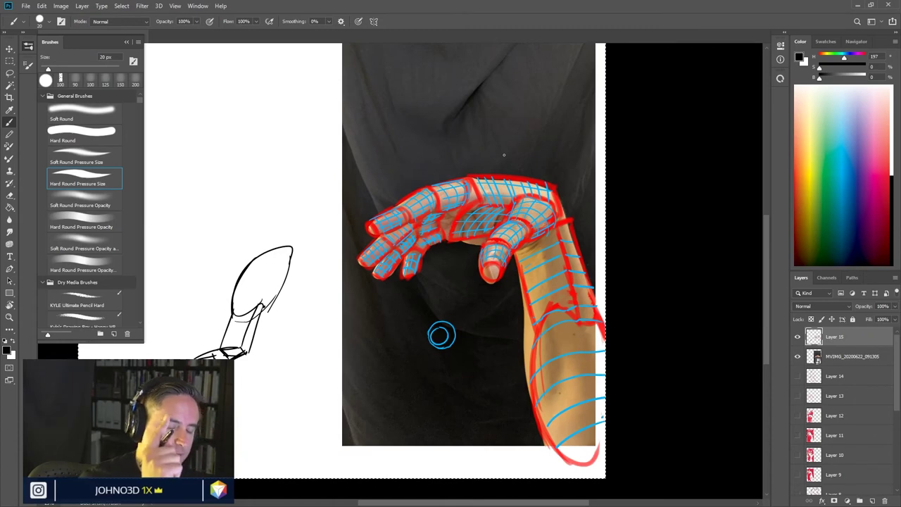
{"action": "key", "text": "bracketleft"}
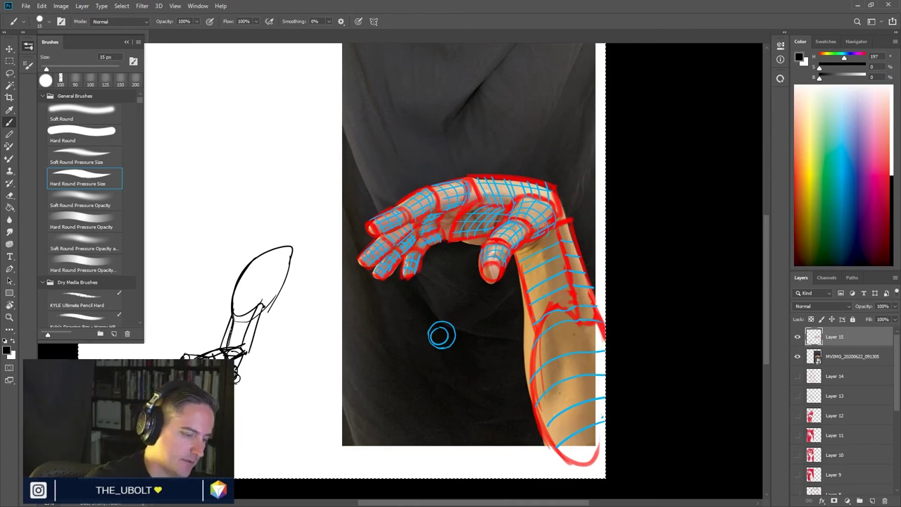
{"action": "left_click_drag", "start_coordinate": [260, 315], "coordinate": [288, 257]}
{"action": "mouse_move", "coordinate": [244, 297]}
{"action": "left_mouse_down"}
{"action": "mouse_move", "coordinate": [258, 248]}
{"action": "mouse_move", "coordinate": [283, 230]}
{"action": "left_mouse_up"}
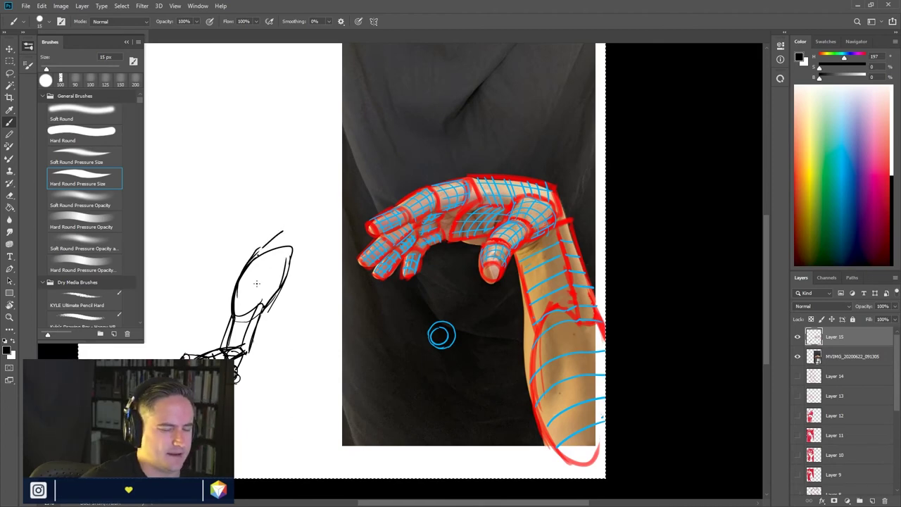
- Lower the opacity of Layer 15 and outline the hand and both forearm edges in black on a new layer
{"action": "left_click_drag", "start_coordinate": [894, 306], "coordinate": [857, 316]}
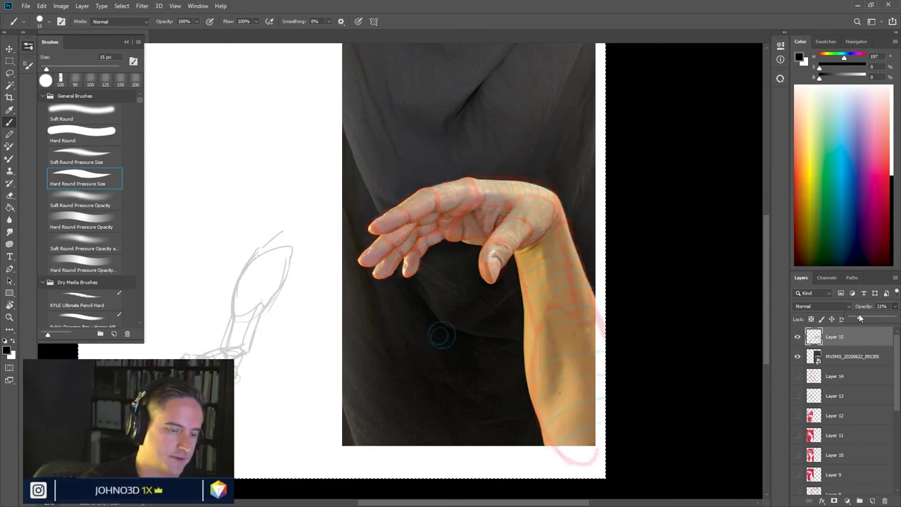
{"action": "left_click", "coordinate": [871, 500]}
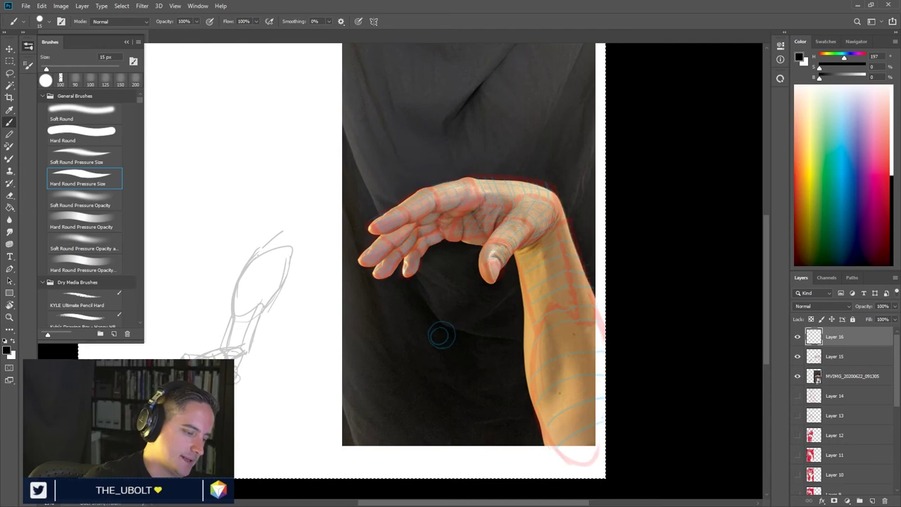
{"action": "left_click_drag", "start_coordinate": [206, 353], "coordinate": [182, 358]}
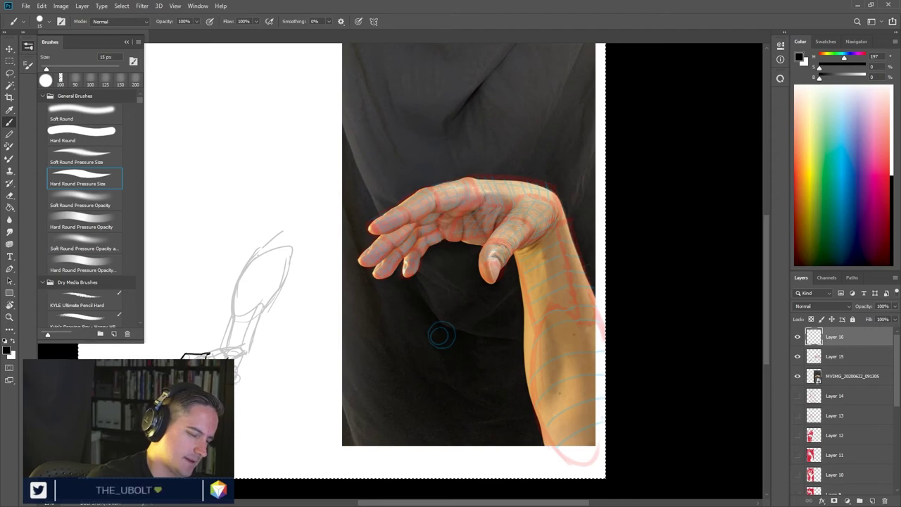
{"action": "left_click_drag", "start_coordinate": [238, 372], "coordinate": [239, 350]}
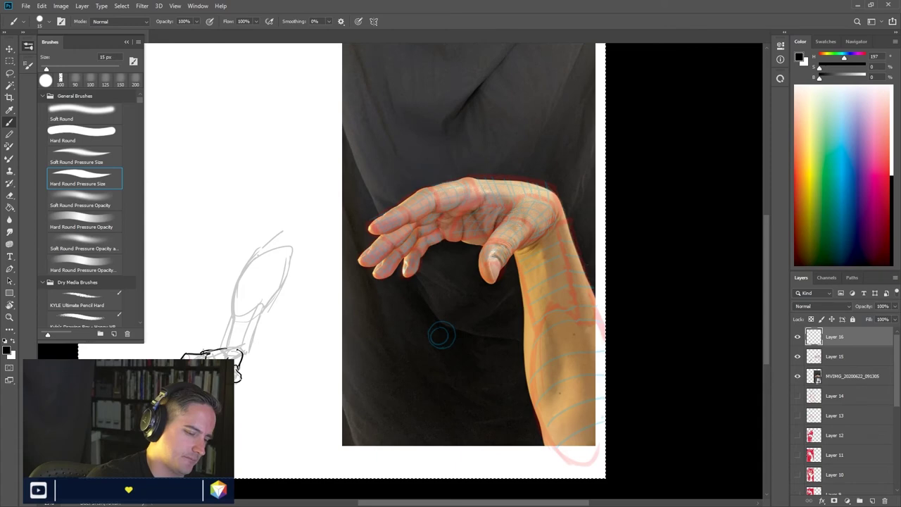
{"action": "mouse_move", "coordinate": [236, 346]}
{"action": "left_mouse_down"}
{"action": "mouse_move", "coordinate": [229, 332]}
{"action": "mouse_move", "coordinate": [239, 282]}
{"action": "mouse_move", "coordinate": [263, 240]}
{"action": "left_mouse_up"}
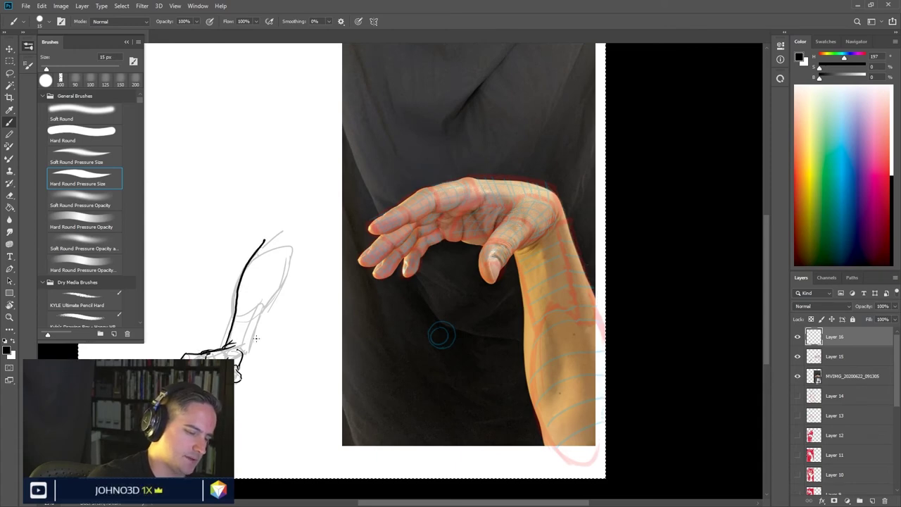
{"action": "left_click_drag", "start_coordinate": [239, 366], "coordinate": [290, 248]}
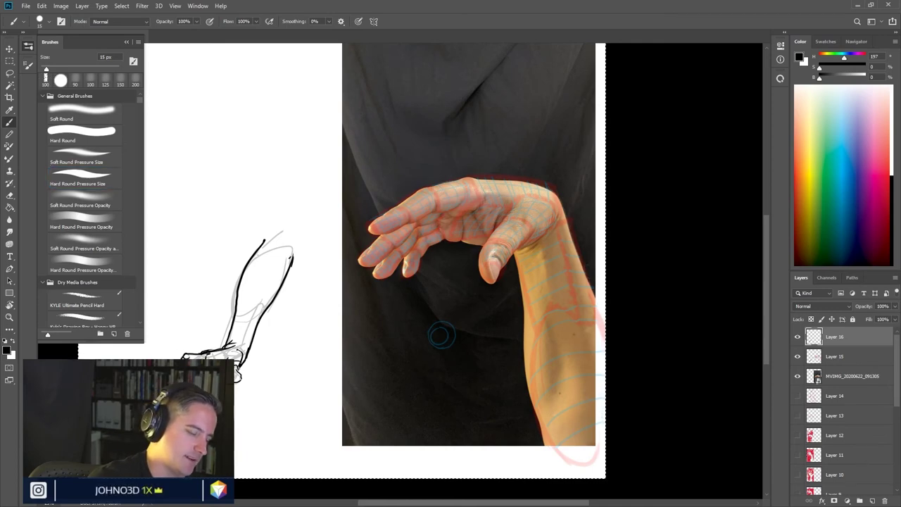
{"action": "key", "text": "."}
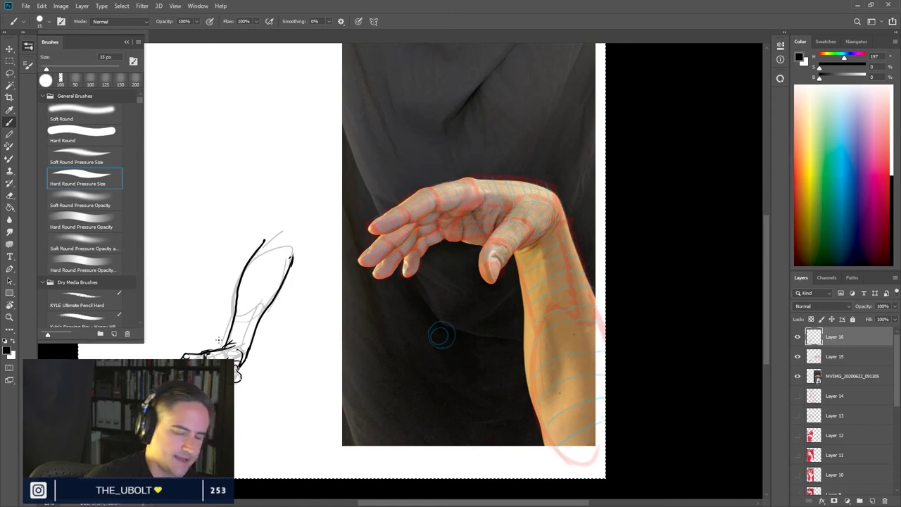
- Add another layer for drawing, with Layer 16 beneath it faded to 18% opacity and Layer 15 hidden
{"action": "left_click", "coordinate": [872, 498]}
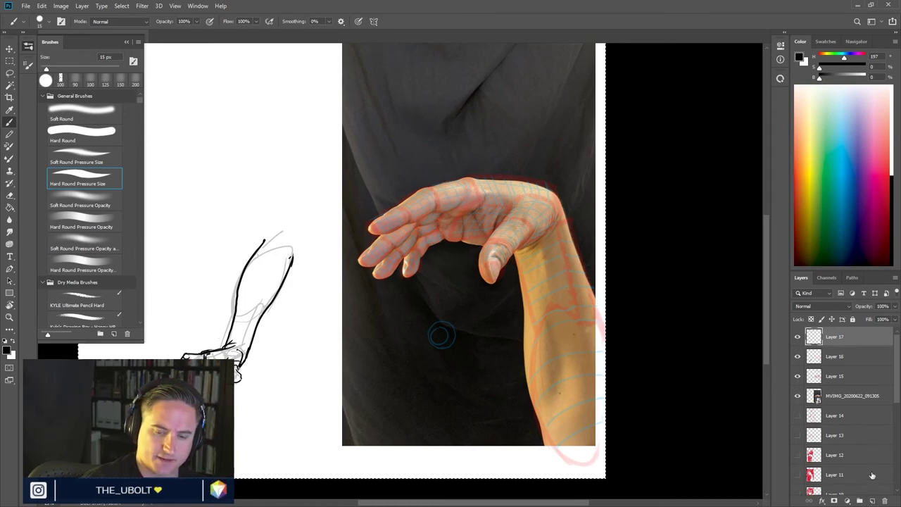
{"action": "mouse_move", "coordinate": [893, 310]}
{"action": "left_mouse_down"}
{"action": "mouse_move", "coordinate": [889, 318]}
{"action": "mouse_move", "coordinate": [858, 319]}
{"action": "left_mouse_up"}
{"action": "left_click", "coordinate": [797, 376]}
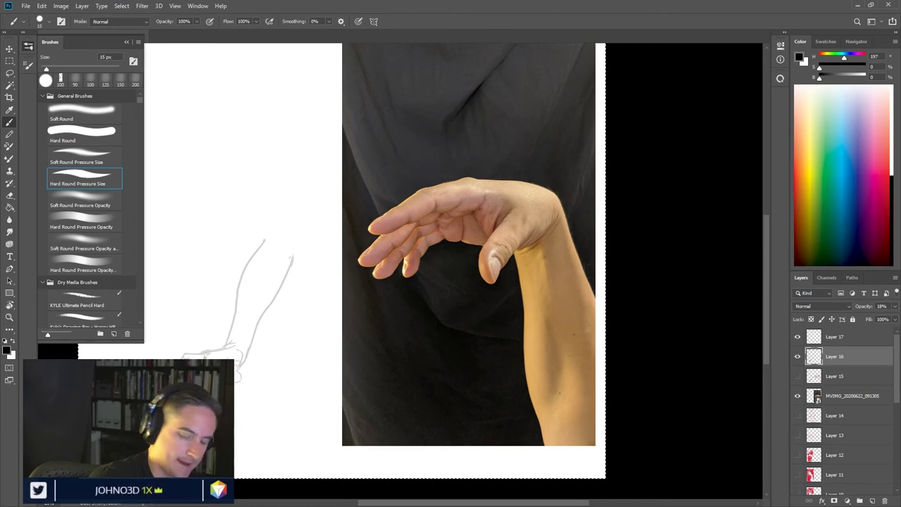
{"action": "key", "text": "alt+bracketright"}
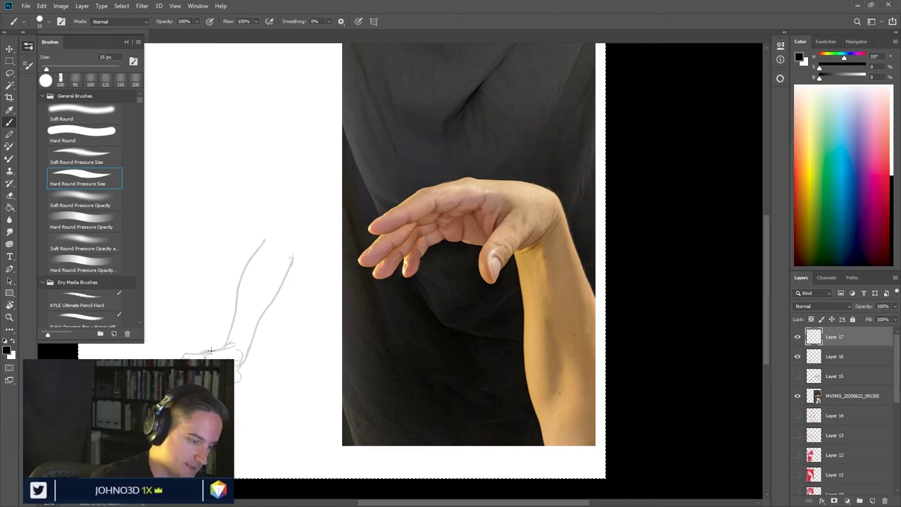
- Redraw the hand's contour, thumb and forearm edges in cleaner black lines over the faded outline
{"action": "left_click_drag", "start_coordinate": [211, 350], "coordinate": [181, 358]}
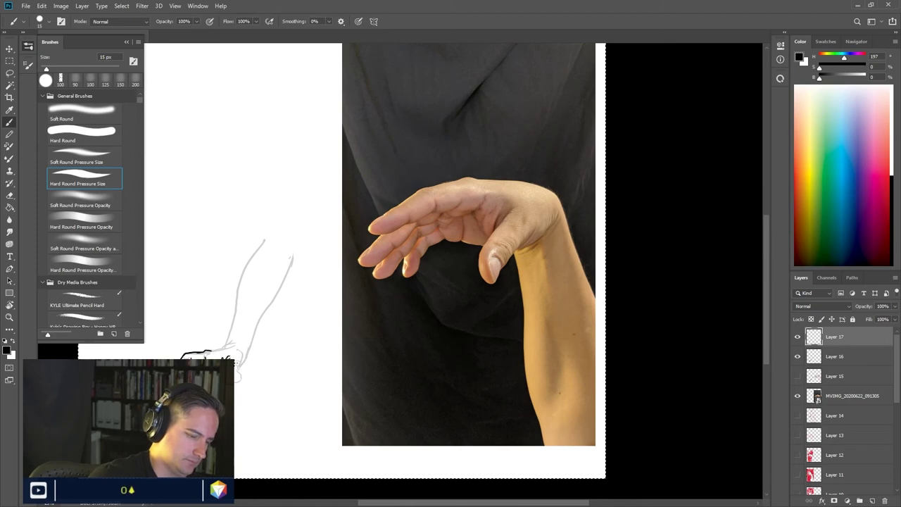
{"action": "left_click_drag", "start_coordinate": [240, 380], "coordinate": [241, 353]}
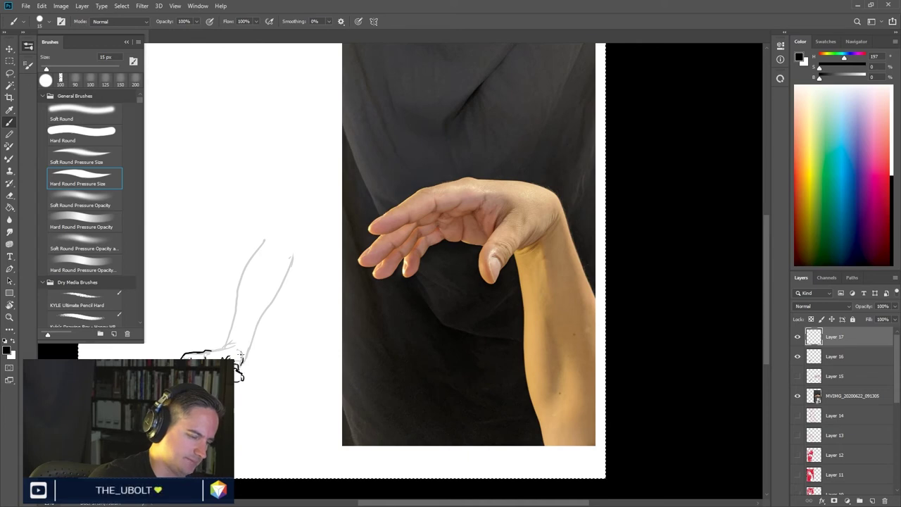
{"action": "mouse_move", "coordinate": [185, 356]}
{"action": "left_mouse_down"}
{"action": "mouse_move", "coordinate": [247, 354]}
{"action": "mouse_move", "coordinate": [213, 349]}
{"action": "mouse_move", "coordinate": [236, 338]}
{"action": "mouse_move", "coordinate": [250, 354]}
{"action": "mouse_move", "coordinate": [258, 320]}
{"action": "left_mouse_up"}
{"action": "mouse_move", "coordinate": [239, 334]}
{"action": "left_mouse_down"}
{"action": "mouse_move", "coordinate": [232, 340]}
{"action": "mouse_move", "coordinate": [247, 259]}
{"action": "left_mouse_up"}
{"action": "left_click_drag", "start_coordinate": [240, 268], "coordinate": [261, 243]}
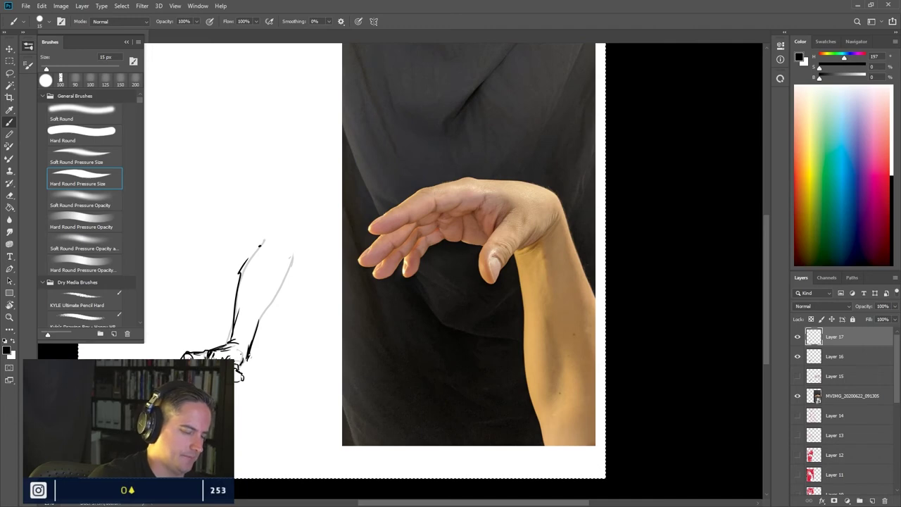
- Darken the hand's lower tip and extend both forearm edges upward in black over the faded outline
{"action": "left_click_drag", "start_coordinate": [241, 380], "coordinate": [244, 384]}
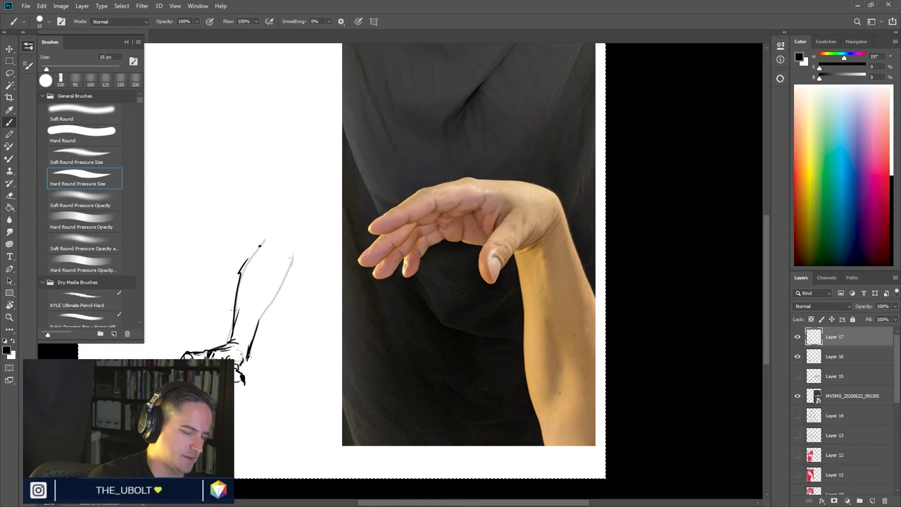
{"action": "left_click_drag", "start_coordinate": [235, 335], "coordinate": [230, 349]}
{"action": "mouse_move", "coordinate": [260, 305]}
{"action": "left_mouse_down"}
{"action": "mouse_move", "coordinate": [244, 348]}
{"action": "mouse_move", "coordinate": [256, 316]}
{"action": "left_mouse_up"}
{"action": "left_click_drag", "start_coordinate": [256, 244], "coordinate": [245, 284]}
{"action": "left_click_drag", "start_coordinate": [266, 228], "coordinate": [265, 232]}
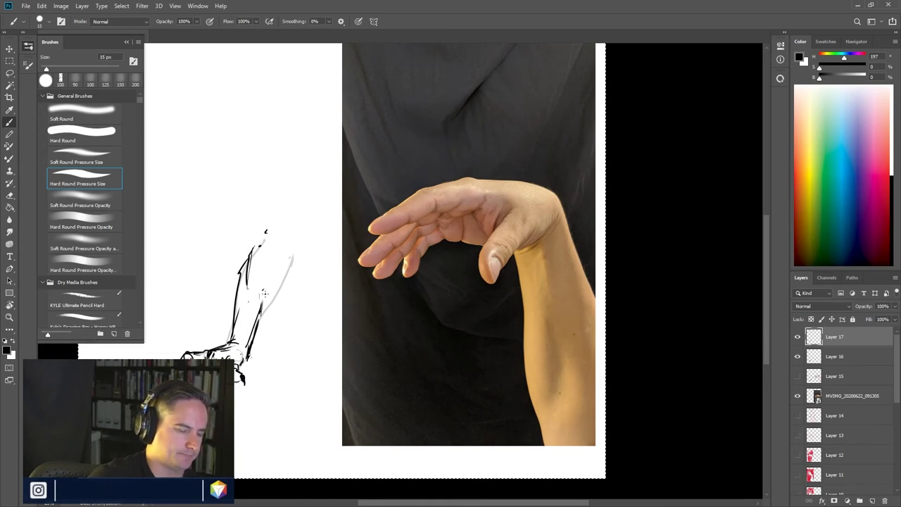
{"action": "left_click_drag", "start_coordinate": [264, 313], "coordinate": [284, 262]}
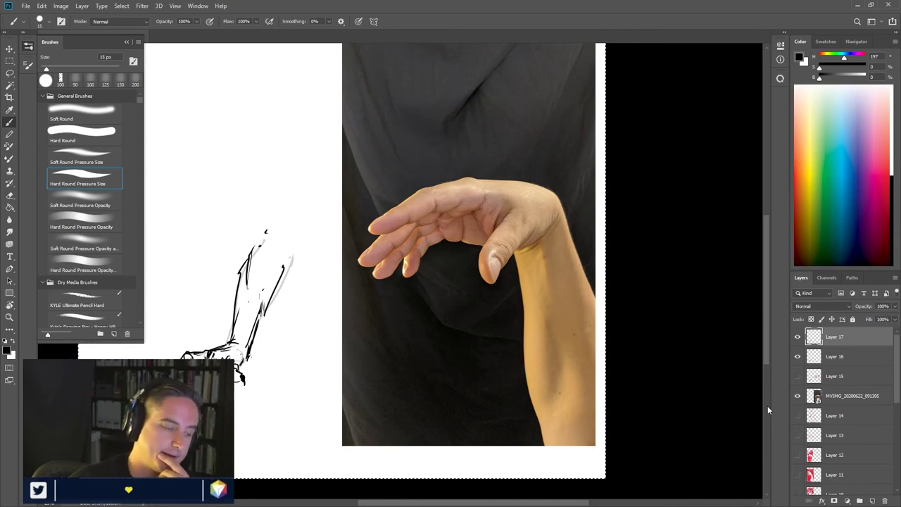
- Hide Layer 17, Layer 16 and the hand photo layer, then fit the blank canvas in view and collapse the brush list
{"action": "left_click", "coordinate": [797, 336]}
{"action": "left_click", "coordinate": [797, 336]}
{"action": "left_click_drag", "start_coordinate": [797, 337], "coordinate": [797, 356]}
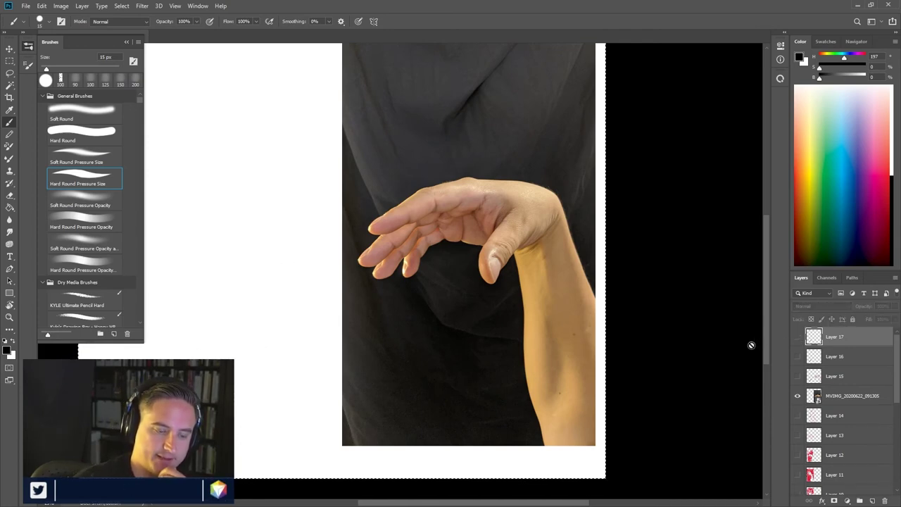
{"action": "left_click", "coordinate": [797, 396]}
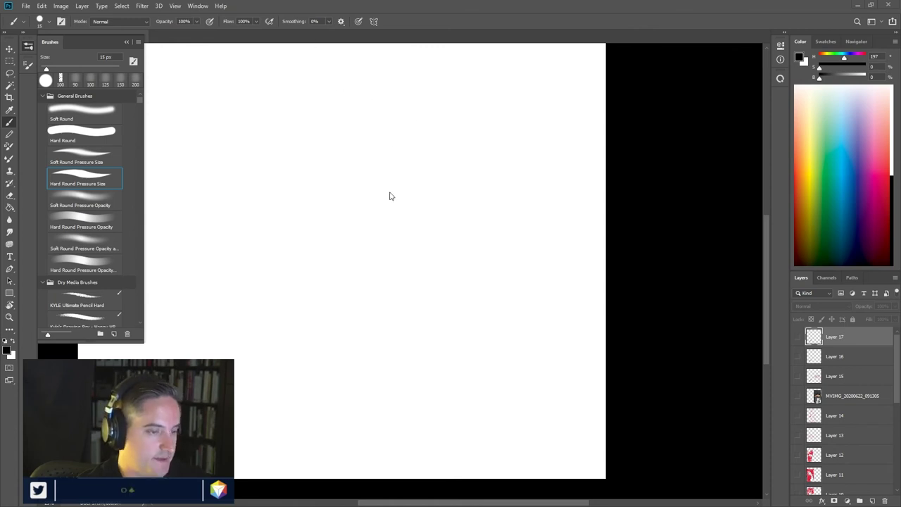
{"action": "key", "text": "ctrl+a"}
{"action": "key", "text": "ctrl+0"}
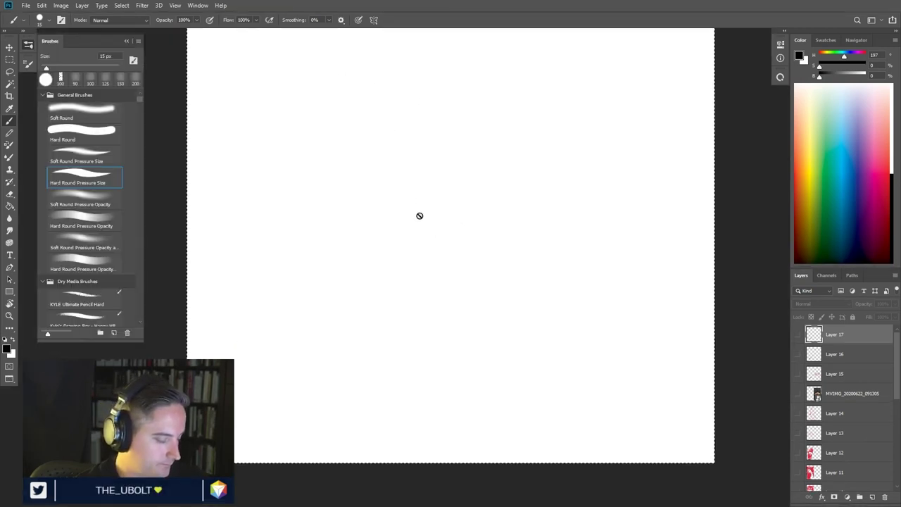
{"action": "left_click_drag", "start_coordinate": [377, 218], "coordinate": [430, 256]}
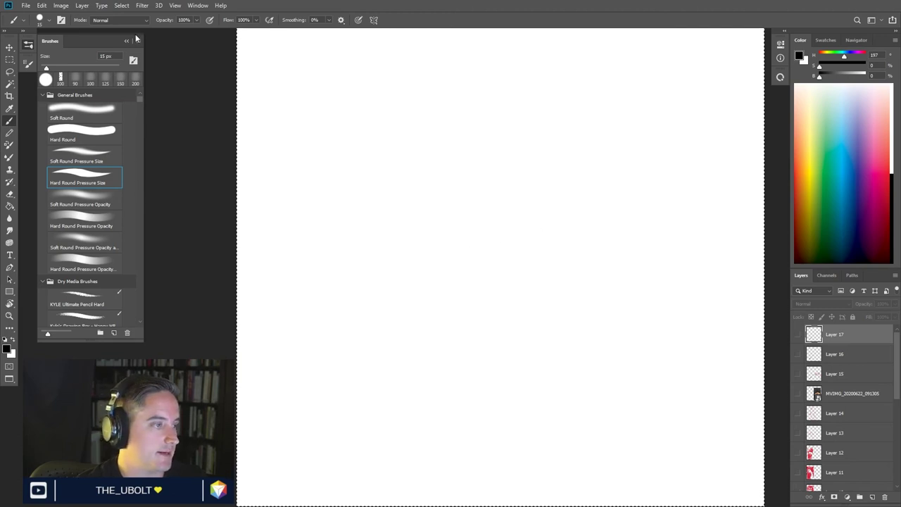
{"action": "left_click", "coordinate": [127, 41]}
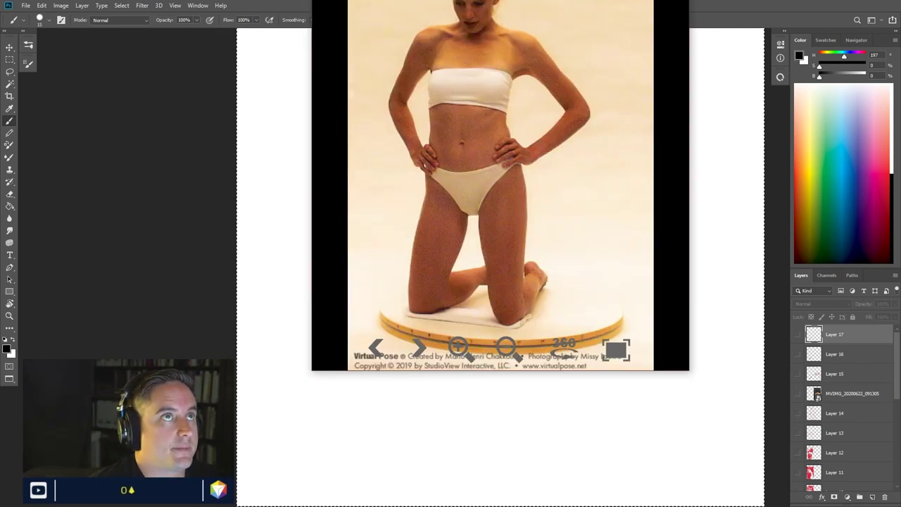
- Rotate the kneeling Virtual Pose model in the browser to a three-quarter view facing right, then move the window off the canvas
{"action": "left_click_drag", "start_coordinate": [463, 1], "coordinate": [435, 3]}
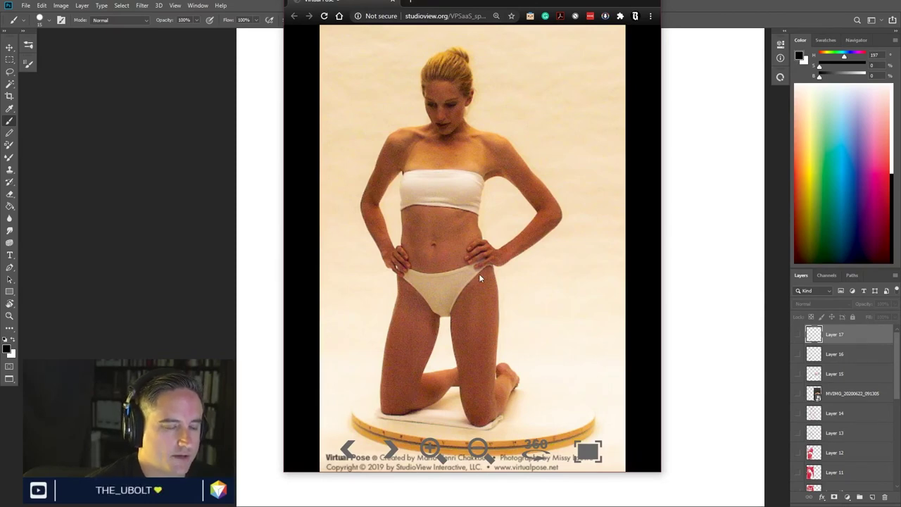
{"action": "left_click_drag", "start_coordinate": [481, 273], "coordinate": [471, 283]}
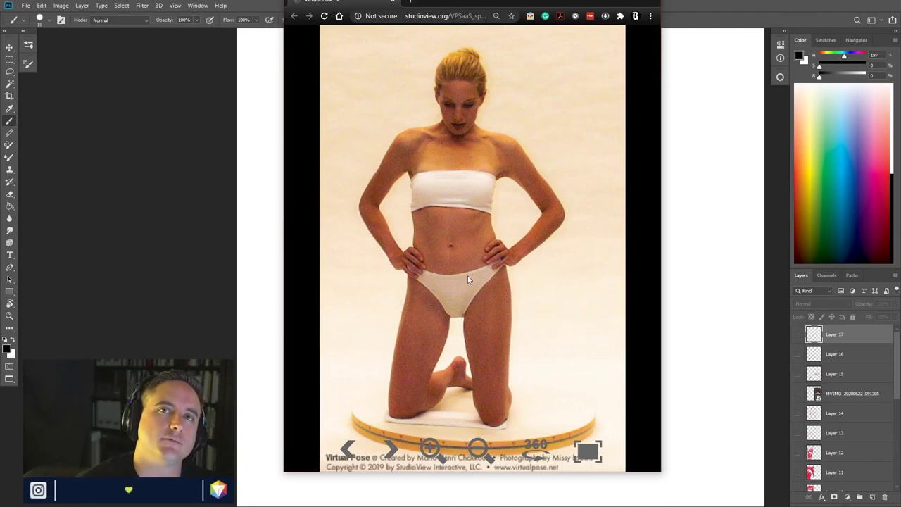
{"action": "left_click_drag", "start_coordinate": [505, 274], "coordinate": [432, 277]}
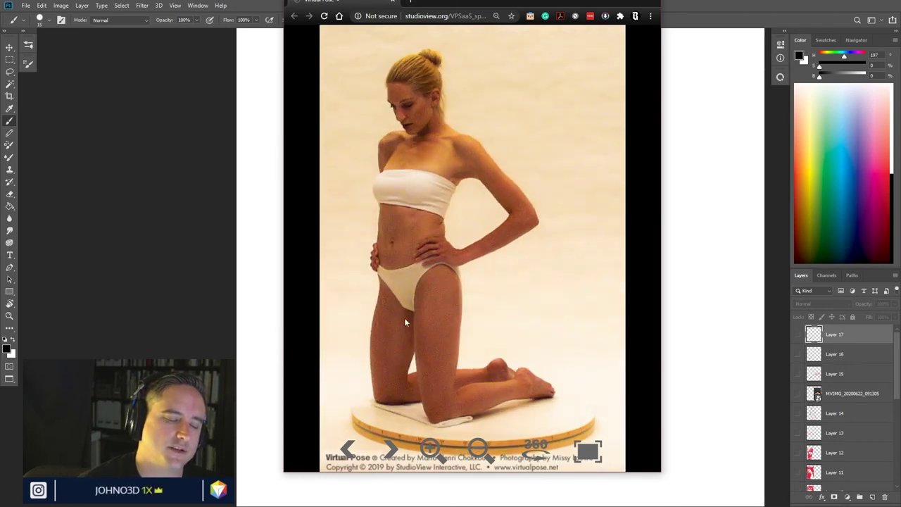
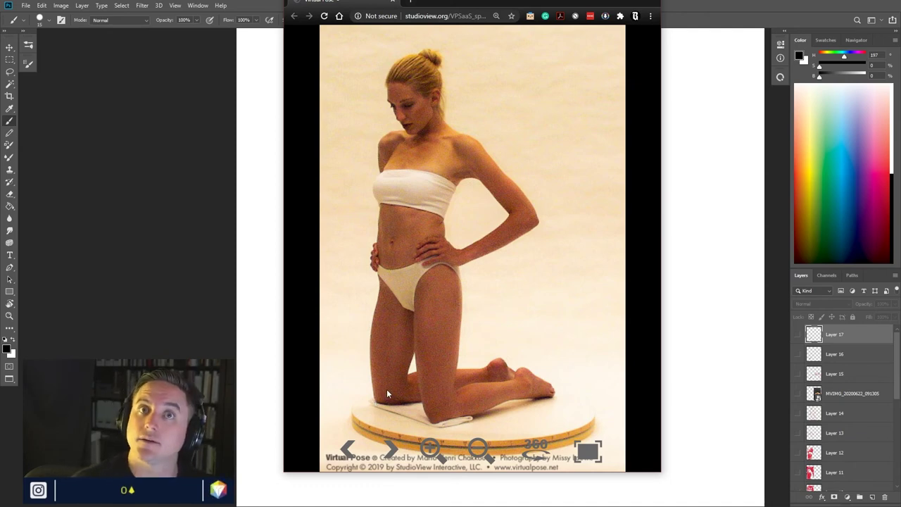
{"action": "left_click_drag", "start_coordinate": [337, 3], "coordinate": [378, 31]}
{"action": "left_click_drag", "start_coordinate": [470, 195], "coordinate": [579, 326]}
{"action": "left_click_drag", "start_coordinate": [458, 339], "coordinate": [606, 325]}
{"action": "left_click_drag", "start_coordinate": [536, 349], "coordinate": [492, 352]}
{"action": "left_click_drag", "start_coordinate": [560, 341], "coordinate": [440, 345]}
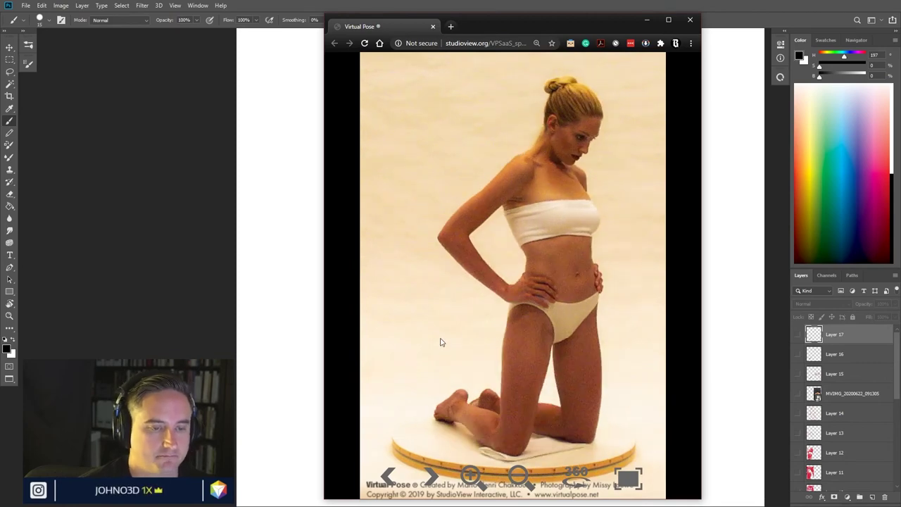
{"action": "left_click_drag", "start_coordinate": [478, 27], "coordinate": [486, 0]}
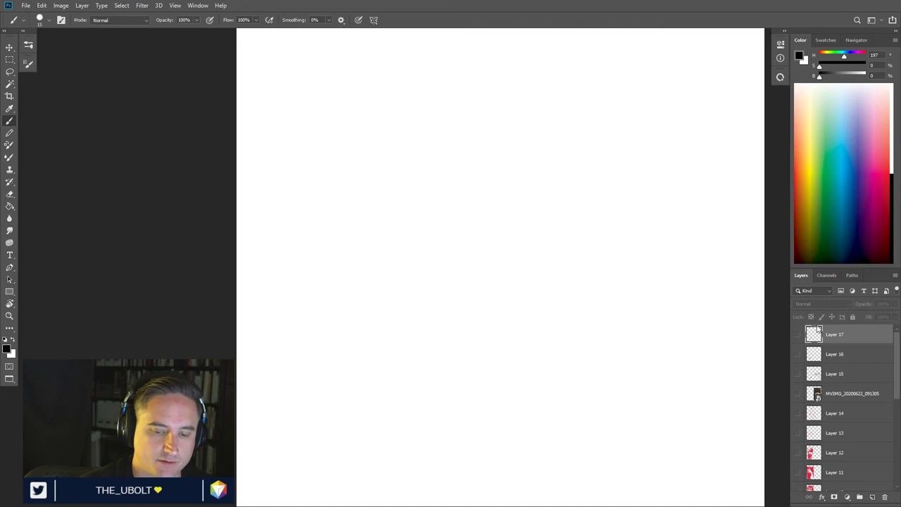
- Add a new layer and set the brush colour to bright red with hue 351, saturation 100% and brightness 100%
{"action": "left_click", "coordinate": [871, 497]}
{"action": "key", "text": "ctrl+a"}
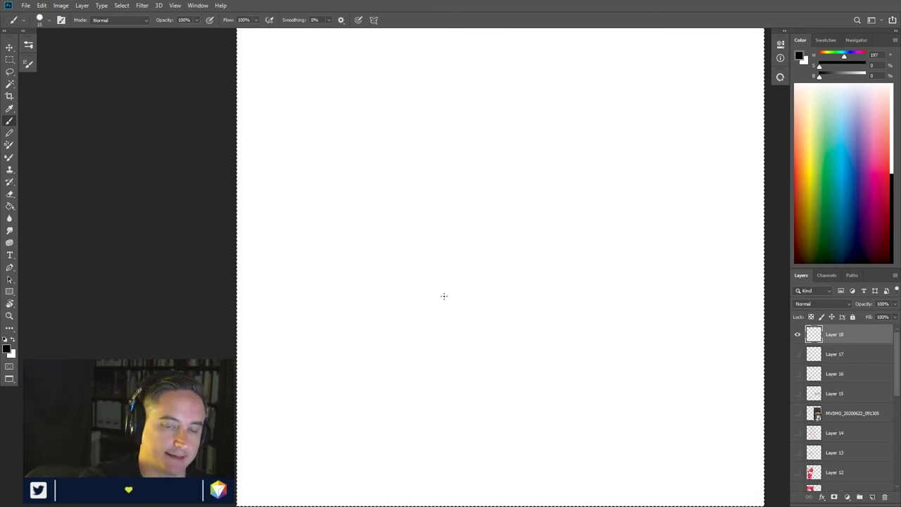
{"action": "left_click", "coordinate": [886, 182]}
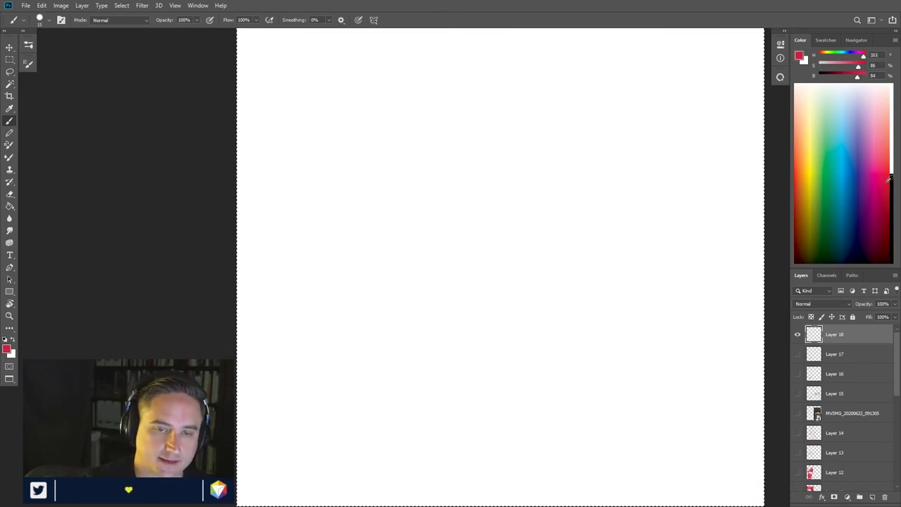
{"action": "mouse_move", "coordinate": [859, 68]}
{"action": "left_mouse_down"}
{"action": "mouse_move", "coordinate": [866, 66]}
{"action": "mouse_move", "coordinate": [867, 77]}
{"action": "left_mouse_up"}
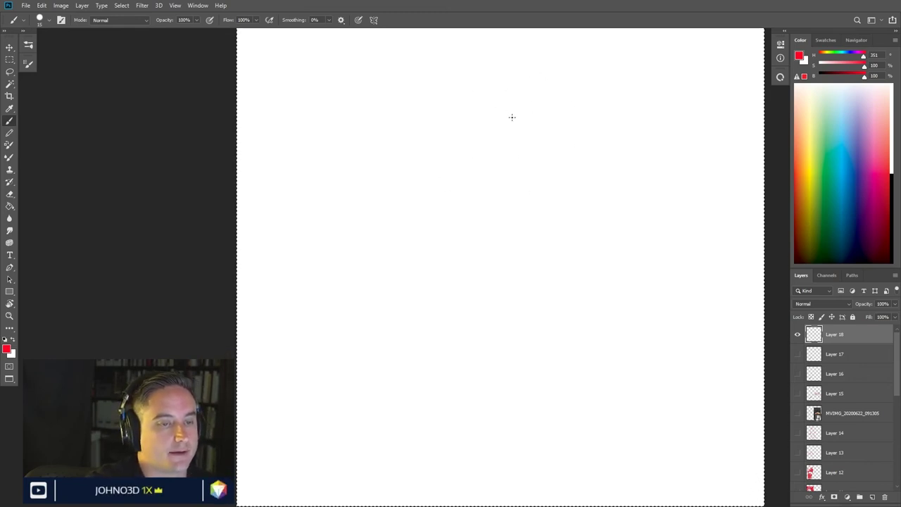
- Rough in the figure's head, shoulder line and ribcage with loose red strokes in the upper part of the canvas
{"action": "mouse_move", "coordinate": [514, 81]}
{"action": "left_mouse_down"}
{"action": "mouse_move", "coordinate": [536, 79]}
{"action": "mouse_move", "coordinate": [574, 90]}
{"action": "mouse_move", "coordinate": [564, 115]}
{"action": "mouse_move", "coordinate": [554, 97]}
{"action": "mouse_move", "coordinate": [569, 135]}
{"action": "left_mouse_up"}
{"action": "left_click_drag", "start_coordinate": [543, 83], "coordinate": [560, 125]}
{"action": "mouse_move", "coordinate": [515, 90]}
{"action": "left_mouse_down"}
{"action": "mouse_move", "coordinate": [513, 110]}
{"action": "mouse_move", "coordinate": [542, 152]}
{"action": "mouse_move", "coordinate": [574, 94]}
{"action": "mouse_move", "coordinate": [553, 88]}
{"action": "left_mouse_up"}
{"action": "mouse_move", "coordinate": [544, 116]}
{"action": "left_mouse_down"}
{"action": "mouse_move", "coordinate": [551, 130]}
{"action": "mouse_move", "coordinate": [477, 149]}
{"action": "mouse_move", "coordinate": [526, 234]}
{"action": "left_mouse_up"}
{"action": "mouse_move", "coordinate": [501, 198]}
{"action": "left_mouse_down"}
{"action": "mouse_move", "coordinate": [532, 251]}
{"action": "mouse_move", "coordinate": [562, 248]}
{"action": "mouse_move", "coordinate": [572, 171]}
{"action": "left_mouse_up"}
{"action": "left_click_drag", "start_coordinate": [504, 167], "coordinate": [571, 181]}
{"action": "left_click_drag", "start_coordinate": [571, 259], "coordinate": [572, 240]}
{"action": "left_click_drag", "start_coordinate": [560, 182], "coordinate": [569, 196]}
{"action": "mouse_move", "coordinate": [573, 194]}
{"action": "left_mouse_down"}
{"action": "mouse_move", "coordinate": [571, 243]}
{"action": "mouse_move", "coordinate": [570, 215]}
{"action": "left_mouse_up"}
{"action": "left_click_drag", "start_coordinate": [564, 261], "coordinate": [571, 261]}
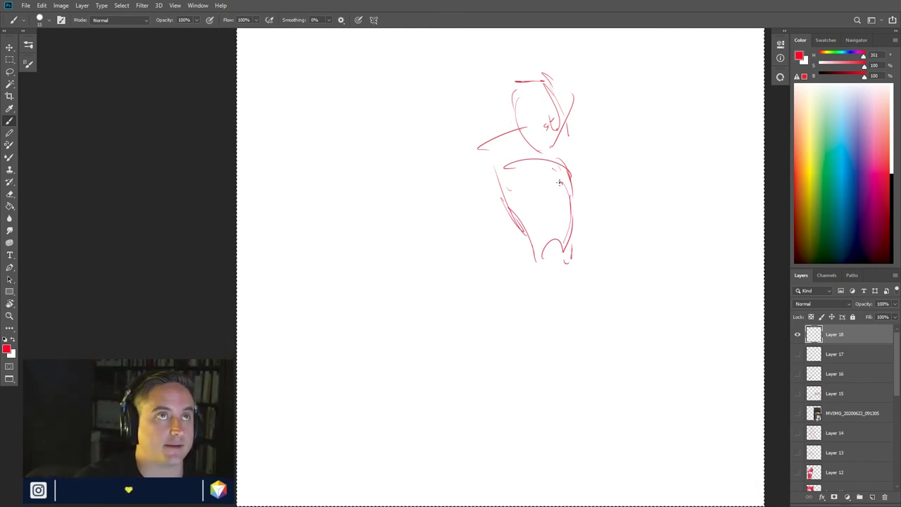
- Block in the near arm bent to the hip, the thighs down to the knees, and the front edge of hip and torso
{"action": "mouse_move", "coordinate": [506, 152]}
{"action": "left_mouse_down"}
{"action": "mouse_move", "coordinate": [443, 221]}
{"action": "mouse_move", "coordinate": [461, 220]}
{"action": "mouse_move", "coordinate": [454, 226]}
{"action": "mouse_move", "coordinate": [504, 172]}
{"action": "left_mouse_up"}
{"action": "mouse_move", "coordinate": [450, 227]}
{"action": "left_mouse_down"}
{"action": "mouse_move", "coordinate": [495, 270]}
{"action": "mouse_move", "coordinate": [428, 233]}
{"action": "mouse_move", "coordinate": [491, 283]}
{"action": "mouse_move", "coordinate": [472, 265]}
{"action": "mouse_move", "coordinate": [480, 259]}
{"action": "mouse_move", "coordinate": [496, 274]}
{"action": "mouse_move", "coordinate": [456, 233]}
{"action": "mouse_move", "coordinate": [494, 276]}
{"action": "mouse_move", "coordinate": [485, 269]}
{"action": "mouse_move", "coordinate": [513, 281]}
{"action": "mouse_move", "coordinate": [534, 277]}
{"action": "mouse_move", "coordinate": [536, 241]}
{"action": "mouse_move", "coordinate": [494, 304]}
{"action": "mouse_move", "coordinate": [486, 336]}
{"action": "left_mouse_up"}
{"action": "left_click_drag", "start_coordinate": [490, 301], "coordinate": [474, 418]}
{"action": "left_click_drag", "start_coordinate": [495, 303], "coordinate": [491, 425]}
{"action": "left_click_drag", "start_coordinate": [496, 386], "coordinate": [487, 445]}
{"action": "mouse_move", "coordinate": [552, 326]}
{"action": "left_mouse_down"}
{"action": "mouse_move", "coordinate": [496, 464]}
{"action": "mouse_move", "coordinate": [516, 465]}
{"action": "left_mouse_up"}
{"action": "mouse_move", "coordinate": [546, 313]}
{"action": "left_mouse_down"}
{"action": "mouse_move", "coordinate": [565, 417]}
{"action": "mouse_move", "coordinate": [533, 427]}
{"action": "mouse_move", "coordinate": [583, 447]}
{"action": "mouse_move", "coordinate": [576, 438]}
{"action": "mouse_move", "coordinate": [589, 435]}
{"action": "mouse_move", "coordinate": [593, 367]}
{"action": "left_mouse_up"}
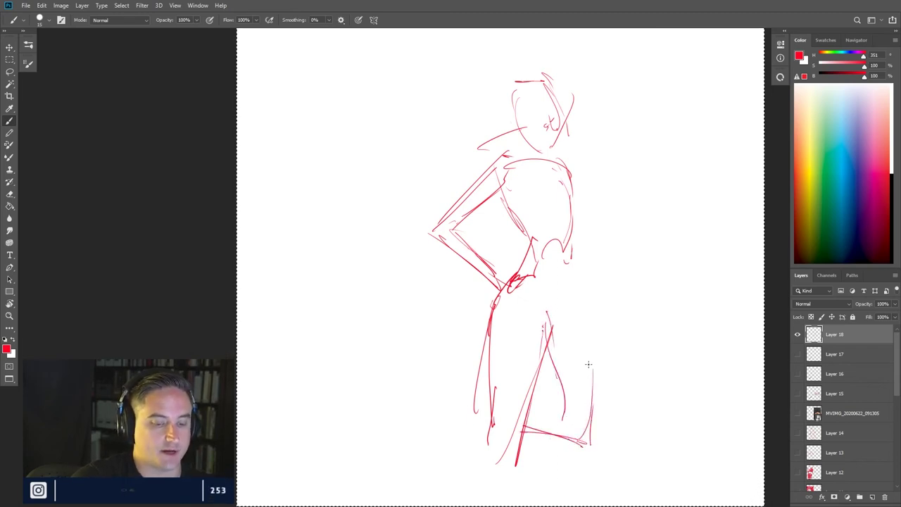
{"action": "left_click_drag", "start_coordinate": [580, 440], "coordinate": [585, 334]}
{"action": "mouse_move", "coordinate": [590, 393]}
{"action": "left_mouse_down"}
{"action": "mouse_move", "coordinate": [597, 313]}
{"action": "mouse_move", "coordinate": [577, 233]}
{"action": "left_mouse_up"}
{"action": "mouse_move", "coordinate": [588, 280]}
{"action": "left_mouse_down"}
{"action": "mouse_move", "coordinate": [571, 234]}
{"action": "mouse_move", "coordinate": [580, 174]}
{"action": "mouse_move", "coordinate": [584, 200]}
{"action": "left_mouse_up"}
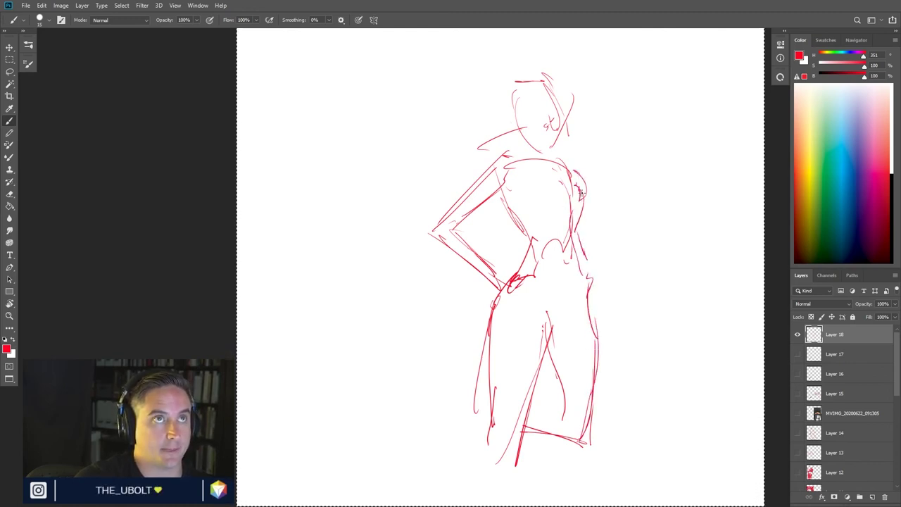
- Restate the head as a tilted oval closer to the front and connect it to both shoulders with neck lines
{"action": "mouse_move", "coordinate": [562, 96]}
{"action": "left_mouse_down"}
{"action": "mouse_move", "coordinate": [567, 141]}
{"action": "mouse_move", "coordinate": [556, 147]}
{"action": "left_mouse_up"}
{"action": "mouse_move", "coordinate": [556, 76]}
{"action": "left_mouse_down"}
{"action": "mouse_move", "coordinate": [560, 138]}
{"action": "mouse_move", "coordinate": [553, 79]}
{"action": "mouse_move", "coordinate": [534, 143]}
{"action": "mouse_move", "coordinate": [570, 96]}
{"action": "mouse_move", "coordinate": [553, 141]}
{"action": "mouse_move", "coordinate": [524, 166]}
{"action": "mouse_move", "coordinate": [525, 147]}
{"action": "mouse_move", "coordinate": [486, 165]}
{"action": "left_mouse_up"}
{"action": "left_click_drag", "start_coordinate": [549, 152], "coordinate": [583, 189]}
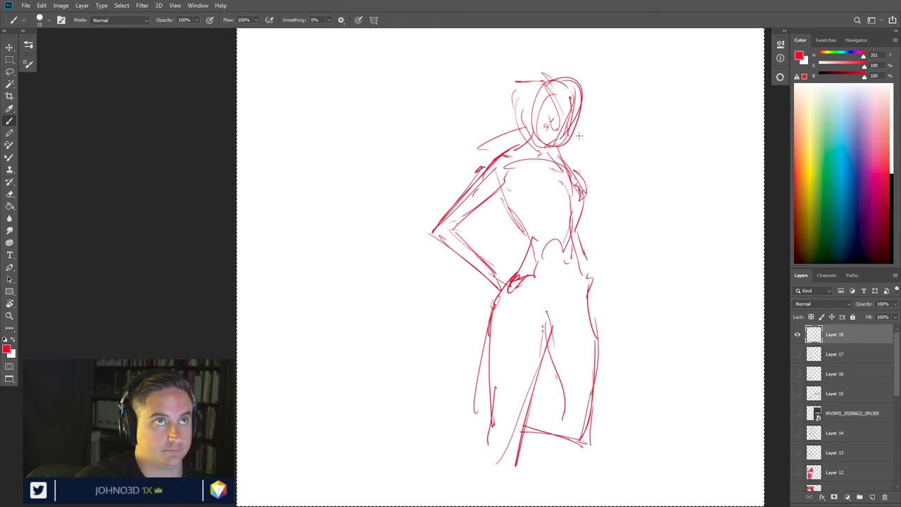
{"action": "mouse_move", "coordinate": [556, 144]}
{"action": "left_mouse_down"}
{"action": "mouse_move", "coordinate": [582, 159]}
{"action": "mouse_move", "coordinate": [577, 186]}
{"action": "mouse_move", "coordinate": [560, 150]}
{"action": "mouse_move", "coordinate": [560, 157]}
{"action": "mouse_move", "coordinate": [581, 123]}
{"action": "mouse_move", "coordinate": [571, 150]}
{"action": "left_mouse_up"}
{"action": "mouse_move", "coordinate": [582, 87]}
{"action": "left_mouse_down"}
{"action": "mouse_move", "coordinate": [535, 142]}
{"action": "mouse_move", "coordinate": [581, 111]}
{"action": "mouse_move", "coordinate": [553, 100]}
{"action": "mouse_move", "coordinate": [574, 146]}
{"action": "mouse_move", "coordinate": [543, 125]}
{"action": "mouse_move", "coordinate": [551, 83]}
{"action": "mouse_move", "coordinate": [529, 127]}
{"action": "left_mouse_up"}
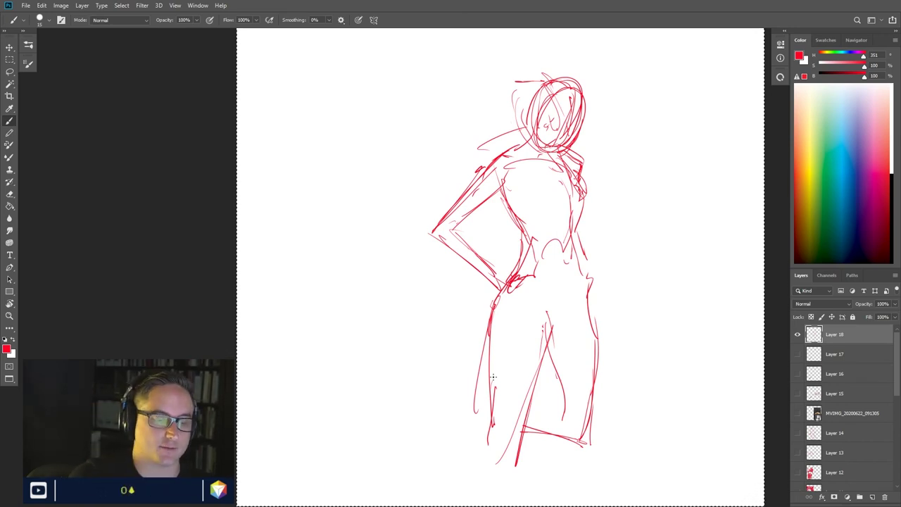
- Sketch the far hand on the hip and strengthen the front contour of the waist and chest
{"action": "mouse_move", "coordinate": [581, 275]}
{"action": "left_mouse_down"}
{"action": "mouse_move", "coordinate": [584, 261]}
{"action": "mouse_move", "coordinate": [590, 286]}
{"action": "left_mouse_up"}
{"action": "left_click_drag", "start_coordinate": [585, 249], "coordinate": [592, 283]}
{"action": "mouse_move", "coordinate": [580, 248]}
{"action": "left_mouse_down"}
{"action": "mouse_move", "coordinate": [587, 263]}
{"action": "mouse_move", "coordinate": [584, 224]}
{"action": "left_mouse_up"}
{"action": "left_click_drag", "start_coordinate": [578, 221], "coordinate": [593, 191]}
{"action": "left_click_drag", "start_coordinate": [578, 207], "coordinate": [587, 187]}
{"action": "mouse_move", "coordinate": [578, 204]}
{"action": "left_mouse_down"}
{"action": "mouse_move", "coordinate": [591, 184]}
{"action": "mouse_move", "coordinate": [562, 216]}
{"action": "left_mouse_up"}
- Wrap curved contour lines around the ribcage for the lower and upper edges of the bandeau top
{"action": "left_click_drag", "start_coordinate": [507, 227], "coordinate": [599, 210]}
{"action": "left_click_drag", "start_coordinate": [521, 224], "coordinate": [595, 218]}
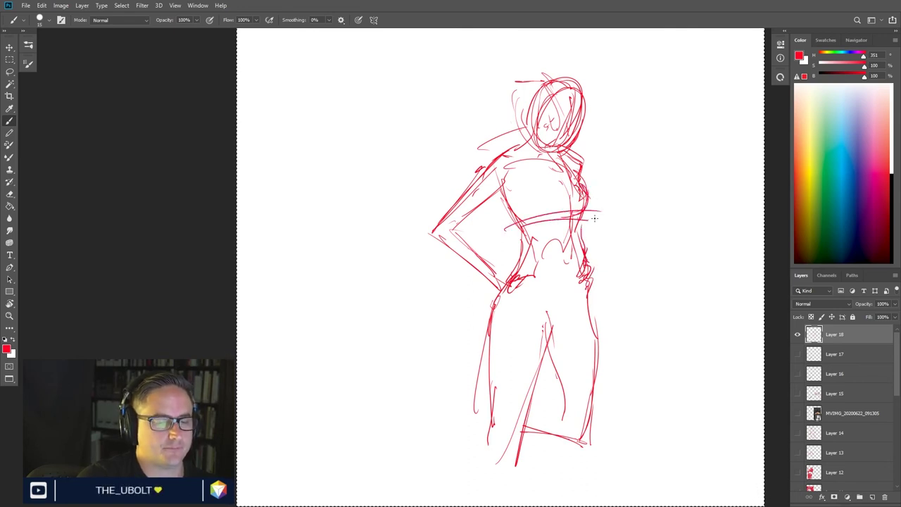
{"action": "mouse_move", "coordinate": [570, 178]}
{"action": "left_mouse_down"}
{"action": "mouse_move", "coordinate": [504, 193]}
{"action": "mouse_move", "coordinate": [592, 184]}
{"action": "left_mouse_up"}
{"action": "left_click_drag", "start_coordinate": [532, 191], "coordinate": [596, 182]}
{"action": "left_click_drag", "start_coordinate": [507, 215], "coordinate": [526, 183]}
- Reinforce the back of the near thigh and draw the knee, the folded lower legs and both feet
{"action": "left_click_drag", "start_coordinate": [489, 323], "coordinate": [471, 359]}
{"action": "left_click_drag", "start_coordinate": [492, 342], "coordinate": [486, 433]}
{"action": "left_click_drag", "start_coordinate": [507, 432], "coordinate": [506, 454]}
{"action": "left_click_drag", "start_coordinate": [484, 352], "coordinate": [480, 400]}
{"action": "mouse_move", "coordinate": [478, 452]}
{"action": "left_mouse_down"}
{"action": "mouse_move", "coordinate": [479, 473]}
{"action": "mouse_move", "coordinate": [514, 457]}
{"action": "left_mouse_up"}
{"action": "mouse_move", "coordinate": [465, 436]}
{"action": "left_mouse_down"}
{"action": "mouse_move", "coordinate": [521, 463]}
{"action": "mouse_move", "coordinate": [418, 435]}
{"action": "mouse_move", "coordinate": [481, 458]}
{"action": "left_mouse_up"}
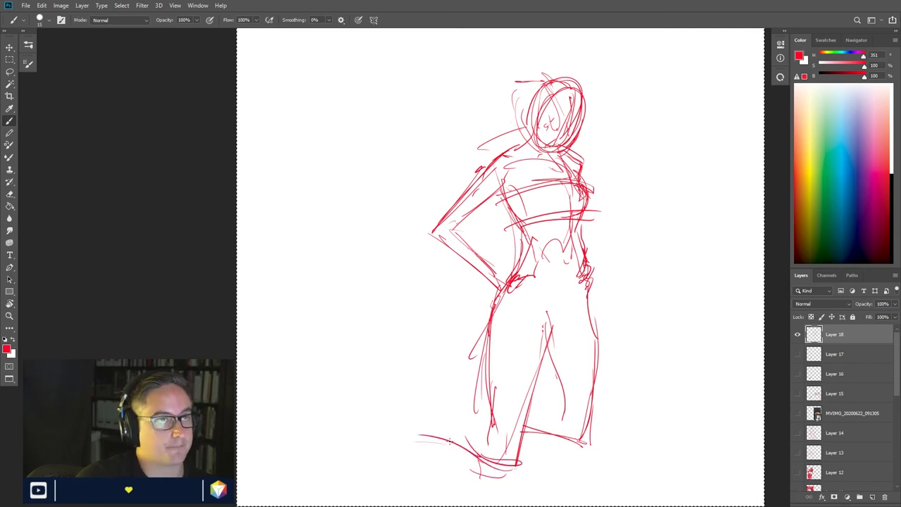
{"action": "mouse_move", "coordinate": [419, 426]}
{"action": "left_mouse_down"}
{"action": "mouse_move", "coordinate": [524, 474]}
{"action": "mouse_move", "coordinate": [405, 429]}
{"action": "mouse_move", "coordinate": [438, 431]}
{"action": "mouse_move", "coordinate": [399, 433]}
{"action": "mouse_move", "coordinate": [405, 415]}
{"action": "mouse_move", "coordinate": [441, 393]}
{"action": "mouse_move", "coordinate": [444, 414]}
{"action": "mouse_move", "coordinate": [487, 427]}
{"action": "mouse_move", "coordinate": [438, 418]}
{"action": "mouse_move", "coordinate": [456, 412]}
{"action": "mouse_move", "coordinate": [446, 412]}
{"action": "mouse_move", "coordinate": [492, 428]}
{"action": "mouse_move", "coordinate": [464, 418]}
{"action": "mouse_move", "coordinate": [496, 408]}
{"action": "mouse_move", "coordinate": [482, 401]}
{"action": "mouse_move", "coordinate": [450, 414]}
{"action": "mouse_move", "coordinate": [474, 405]}
{"action": "mouse_move", "coordinate": [462, 406]}
{"action": "mouse_move", "coordinate": [466, 395]}
{"action": "mouse_move", "coordinate": [484, 408]}
{"action": "left_mouse_up"}
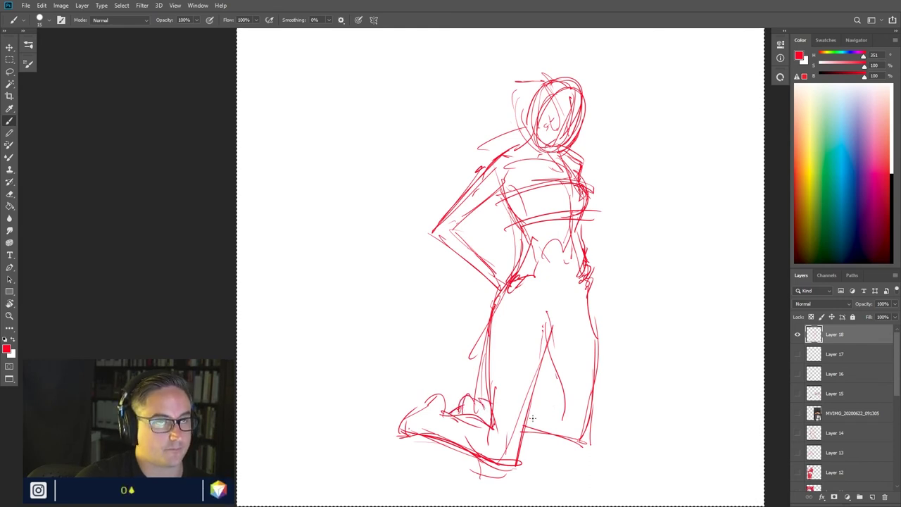
- Define the far knee's base and the inner contours of both thighs down to the knees
{"action": "mouse_move", "coordinate": [525, 438]}
{"action": "left_mouse_down"}
{"action": "mouse_move", "coordinate": [558, 444]}
{"action": "mouse_move", "coordinate": [518, 437]}
{"action": "mouse_move", "coordinate": [581, 446]}
{"action": "left_mouse_up"}
{"action": "left_click_drag", "start_coordinate": [523, 405], "coordinate": [565, 415]}
{"action": "mouse_move", "coordinate": [546, 332]}
{"action": "left_mouse_down"}
{"action": "mouse_move", "coordinate": [565, 419]}
{"action": "mouse_move", "coordinate": [536, 416]}
{"action": "left_mouse_up"}
{"action": "mouse_move", "coordinate": [547, 318]}
{"action": "left_mouse_down"}
{"action": "mouse_move", "coordinate": [519, 410]}
{"action": "mouse_move", "coordinate": [512, 472]}
{"action": "left_mouse_up"}
{"action": "left_click_drag", "start_coordinate": [561, 313], "coordinate": [550, 353]}
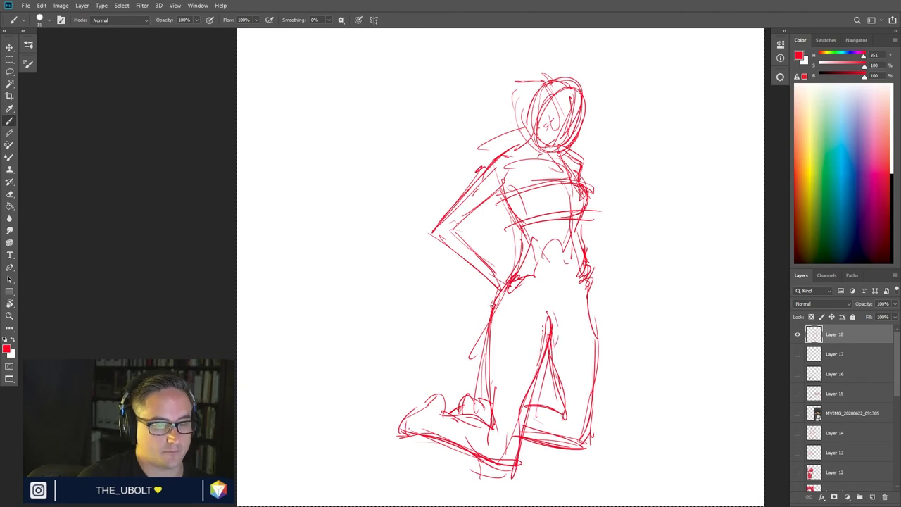
- Draw the waistband and curved leg openings of the briefs across the pelvis
{"action": "left_click_drag", "start_coordinate": [493, 310], "coordinate": [532, 292]}
{"action": "left_click_drag", "start_coordinate": [542, 314], "coordinate": [536, 344]}
{"action": "mouse_move", "coordinate": [506, 294]}
{"action": "left_mouse_down"}
{"action": "mouse_move", "coordinate": [552, 328]}
{"action": "mouse_move", "coordinate": [553, 348]}
{"action": "left_mouse_up"}
{"action": "mouse_move", "coordinate": [591, 297]}
{"action": "left_mouse_down"}
{"action": "mouse_move", "coordinate": [571, 328]}
{"action": "mouse_move", "coordinate": [564, 319]}
{"action": "left_mouse_up"}
{"action": "left_click_drag", "start_coordinate": [527, 278], "coordinate": [579, 275]}
{"action": "left_click_drag", "start_coordinate": [585, 331], "coordinate": [578, 344]}
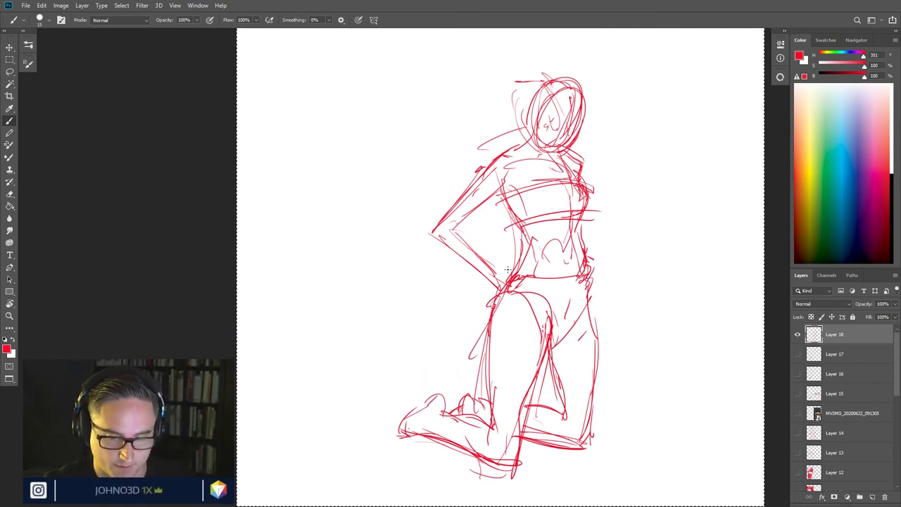
- Fade the red sketch on Layer 18 to 25% opacity, reset the brush colour to black and add a new layer
{"action": "left_click", "coordinate": [894, 303]}
{"action": "left_click_drag", "start_coordinate": [884, 318], "coordinate": [860, 318]}
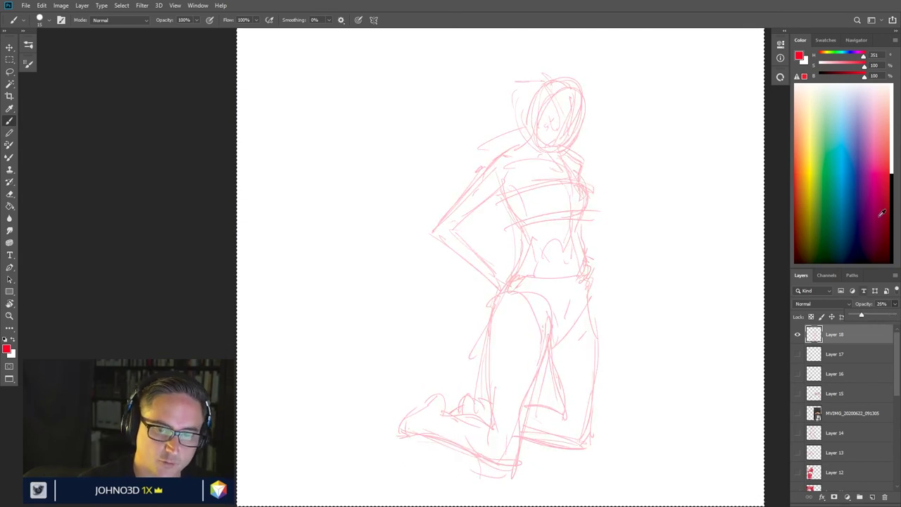
{"action": "key", "text": "d"}
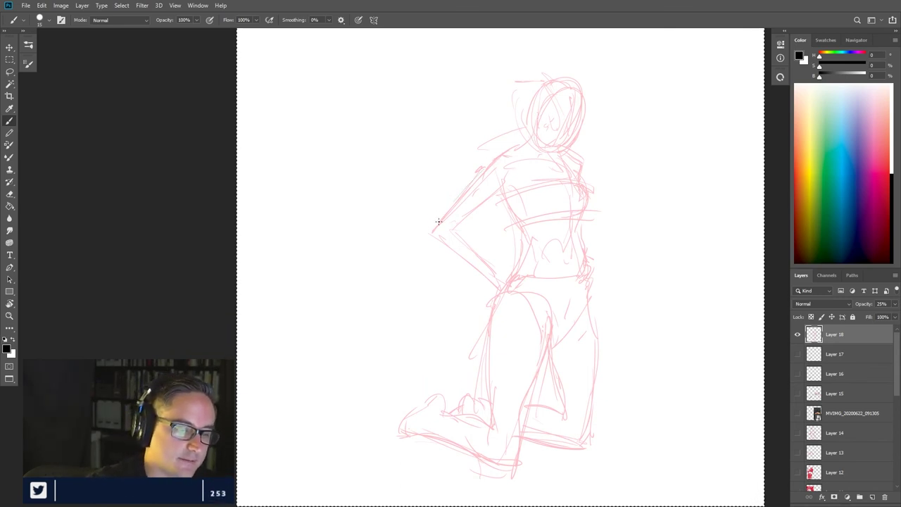
{"action": "left_click", "coordinate": [871, 497]}
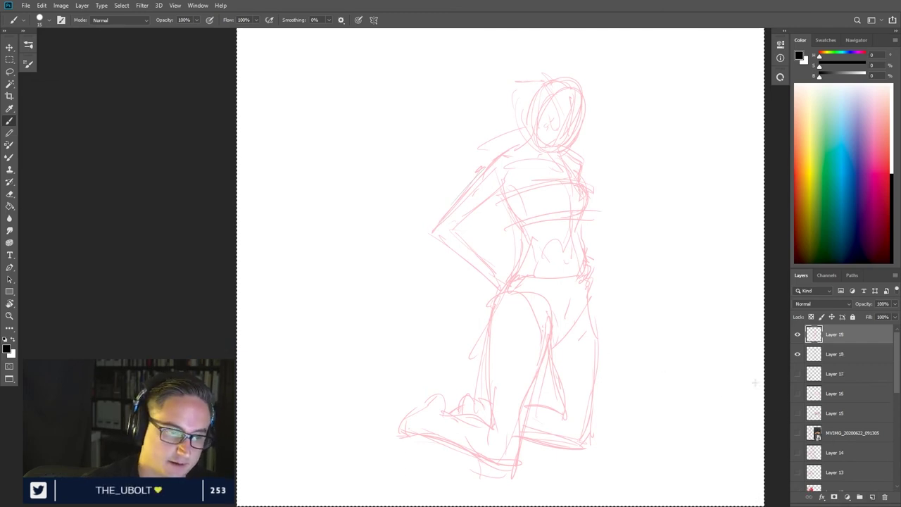
- Draw the near upper arm as a tapered four-sided form in black, with a small rounded elbow joint at its lower end
{"action": "left_click_drag", "start_coordinate": [438, 221], "coordinate": [489, 159]}
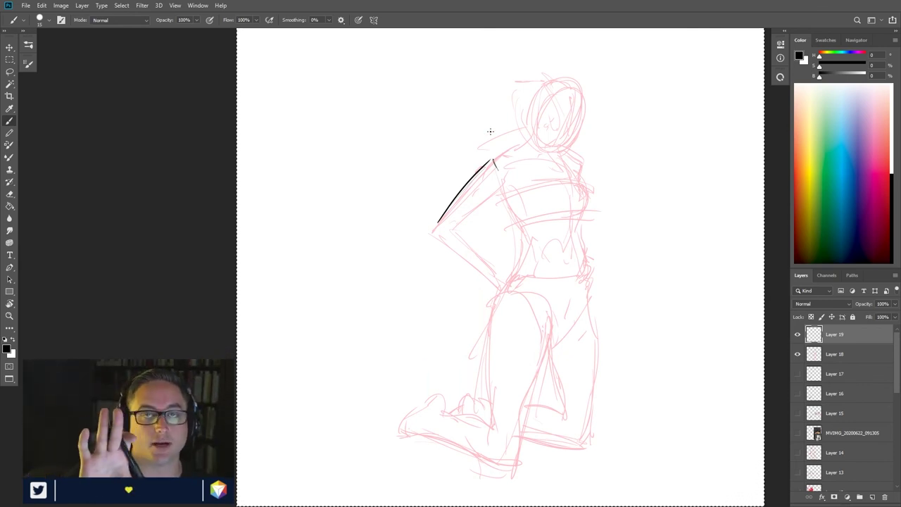
{"action": "mouse_move", "coordinate": [503, 177]}
{"action": "left_mouse_down"}
{"action": "mouse_move", "coordinate": [494, 163]}
{"action": "mouse_move", "coordinate": [505, 177]}
{"action": "left_mouse_up"}
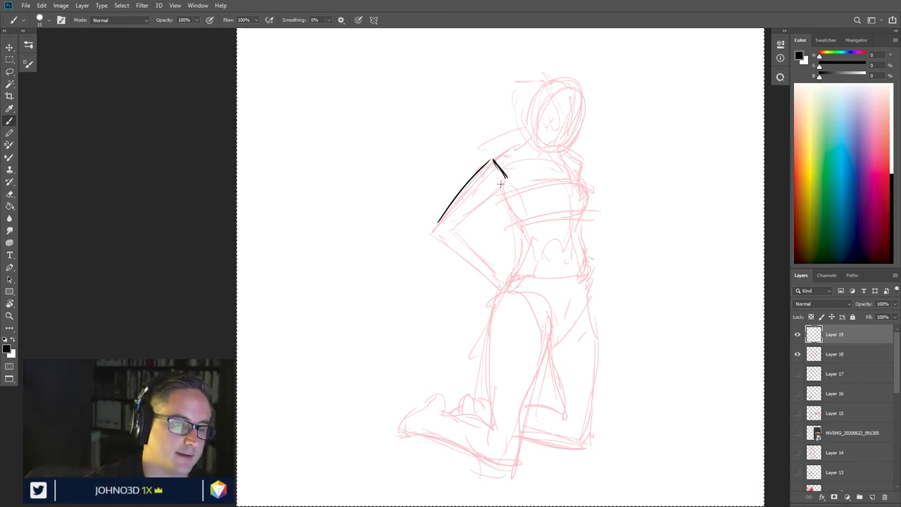
{"action": "left_click_drag", "start_coordinate": [506, 180], "coordinate": [444, 232]}
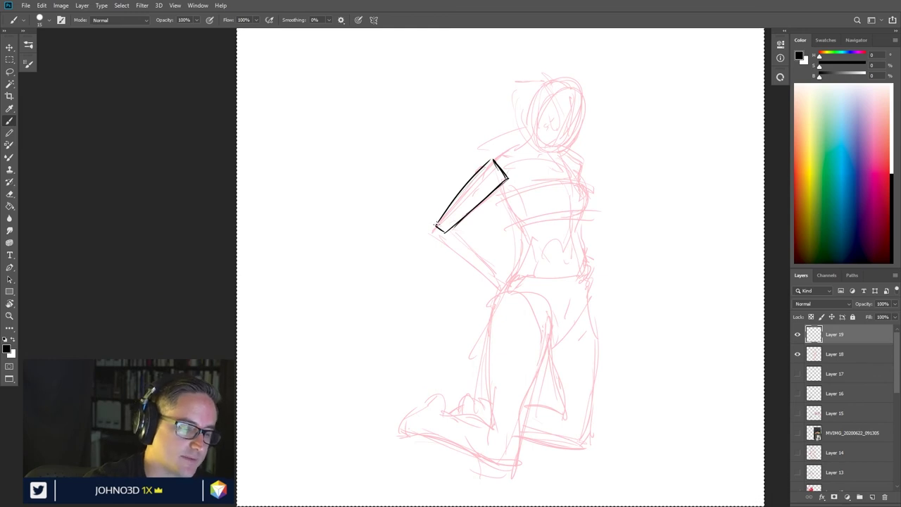
{"action": "left_click_drag", "start_coordinate": [437, 227], "coordinate": [434, 237]}
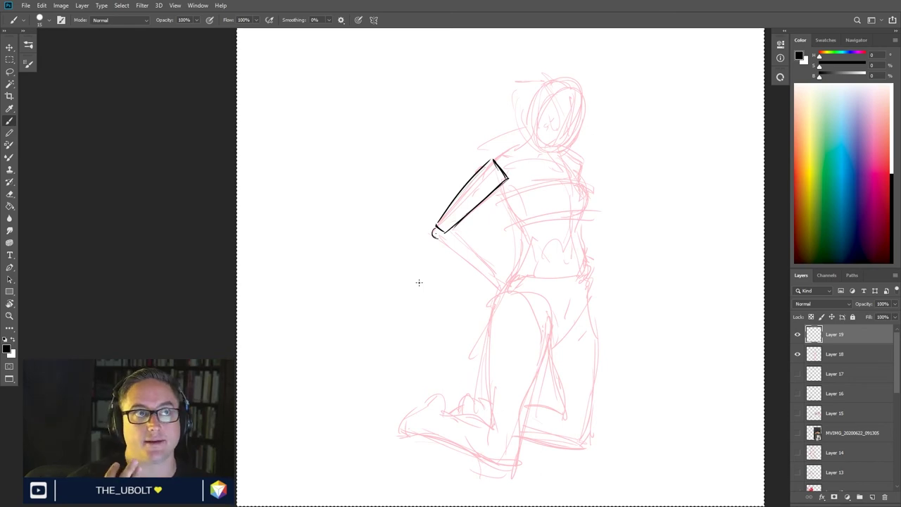
{"action": "left_click_drag", "start_coordinate": [445, 231], "coordinate": [439, 241]}
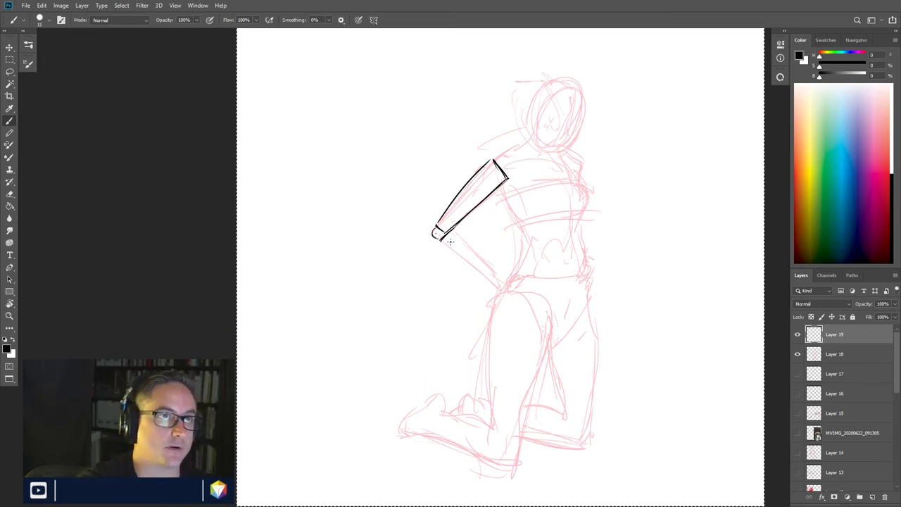
- Draw the near forearm as a tapered form running from the elbow to the hip, and block in the hand with faceted boxes
{"action": "mouse_move", "coordinate": [441, 245]}
{"action": "left_mouse_down"}
{"action": "mouse_move", "coordinate": [473, 271]}
{"action": "mouse_move", "coordinate": [479, 260]}
{"action": "mouse_move", "coordinate": [503, 284]}
{"action": "left_mouse_up"}
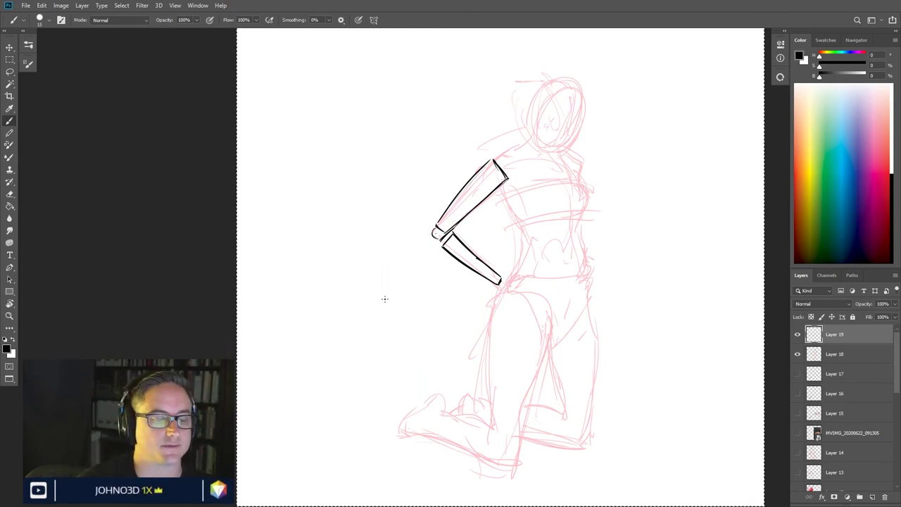
{"action": "mouse_move", "coordinate": [501, 279]}
{"action": "left_mouse_down"}
{"action": "mouse_move", "coordinate": [519, 268]}
{"action": "mouse_move", "coordinate": [519, 284]}
{"action": "mouse_move", "coordinate": [500, 287]}
{"action": "left_mouse_up"}
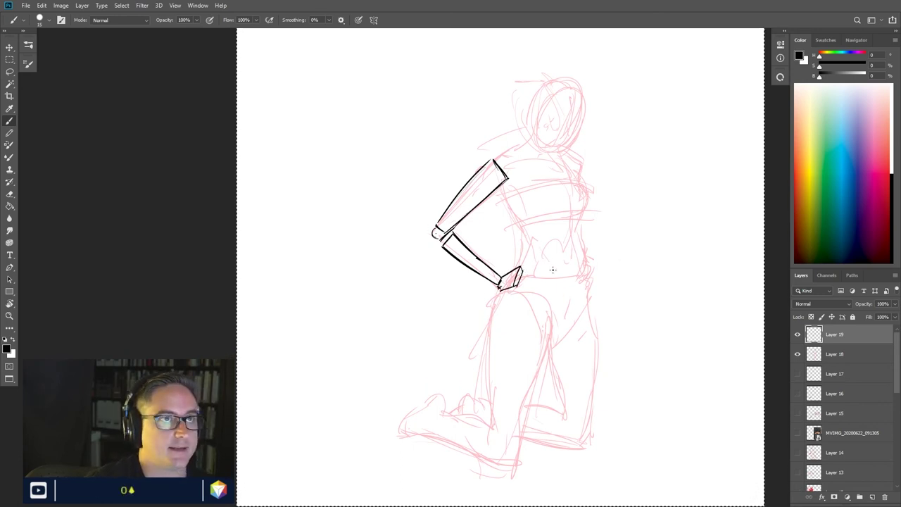
{"action": "mouse_move", "coordinate": [525, 286]}
{"action": "left_mouse_down"}
{"action": "mouse_move", "coordinate": [533, 267]}
{"action": "mouse_move", "coordinate": [522, 267]}
{"action": "mouse_move", "coordinate": [535, 271]}
{"action": "mouse_move", "coordinate": [523, 286]}
{"action": "left_mouse_up"}
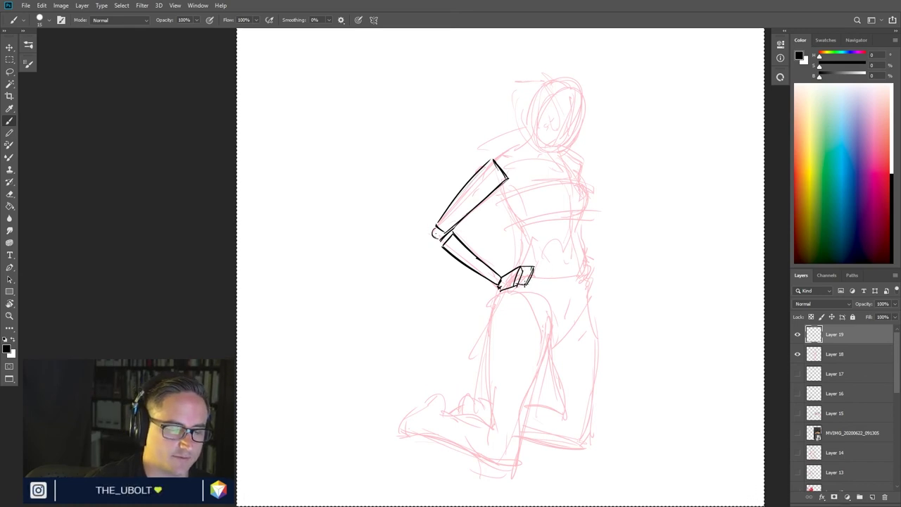
{"action": "mouse_move", "coordinate": [533, 266]}
{"action": "left_mouse_down"}
{"action": "mouse_move", "coordinate": [539, 285]}
{"action": "mouse_move", "coordinate": [527, 287]}
{"action": "left_mouse_up"}
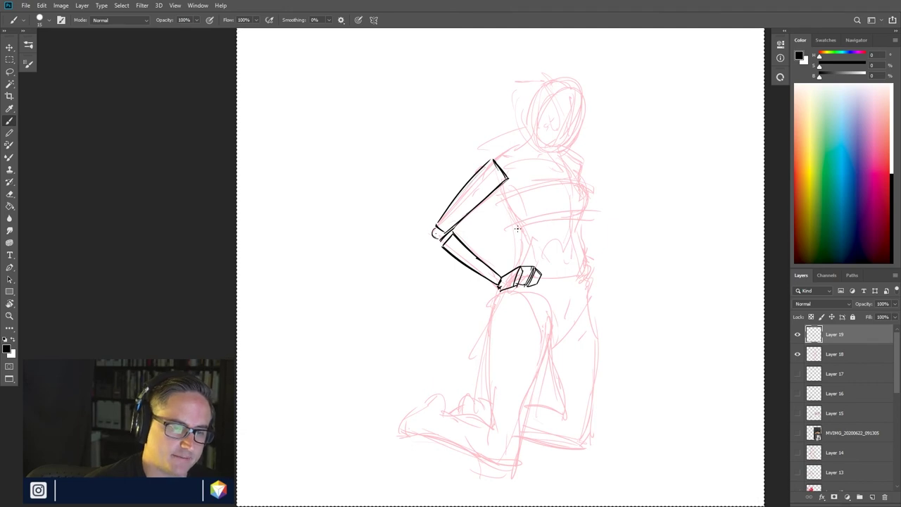
- Draw the rib cage as an egg-shaped form cut off by a flat ellipse at its base
{"action": "mouse_move", "coordinate": [513, 228]}
{"action": "left_mouse_down"}
{"action": "mouse_move", "coordinate": [580, 228]}
{"action": "mouse_move", "coordinate": [523, 232]}
{"action": "mouse_move", "coordinate": [554, 222]}
{"action": "mouse_move", "coordinate": [521, 226]}
{"action": "left_mouse_up"}
{"action": "left_click_drag", "start_coordinate": [504, 196], "coordinate": [508, 232]}
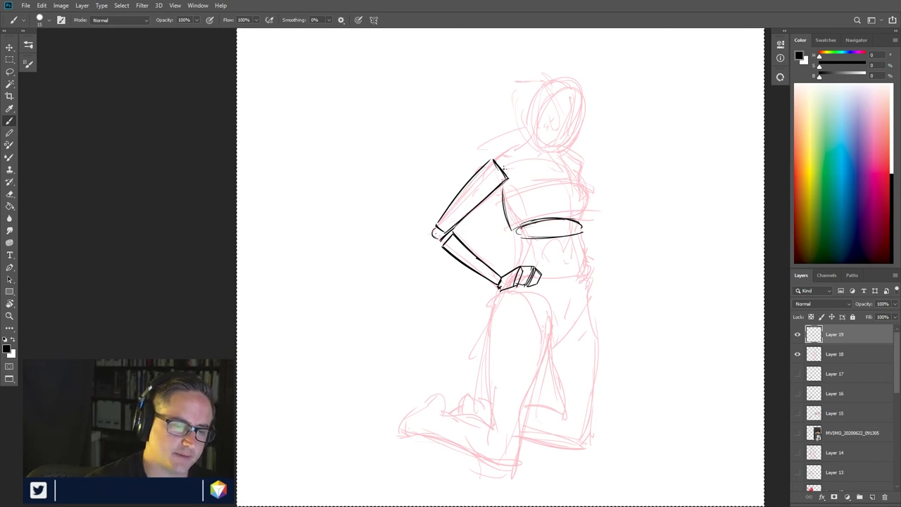
{"action": "mouse_move", "coordinate": [504, 173]}
{"action": "left_mouse_down"}
{"action": "mouse_move", "coordinate": [535, 145]}
{"action": "mouse_move", "coordinate": [580, 172]}
{"action": "mouse_move", "coordinate": [577, 194]}
{"action": "left_mouse_up"}
{"action": "mouse_move", "coordinate": [558, 157]}
{"action": "left_mouse_down"}
{"action": "mouse_move", "coordinate": [579, 192]}
{"action": "mouse_move", "coordinate": [583, 225]}
{"action": "mouse_move", "coordinate": [514, 236]}
{"action": "left_mouse_up"}
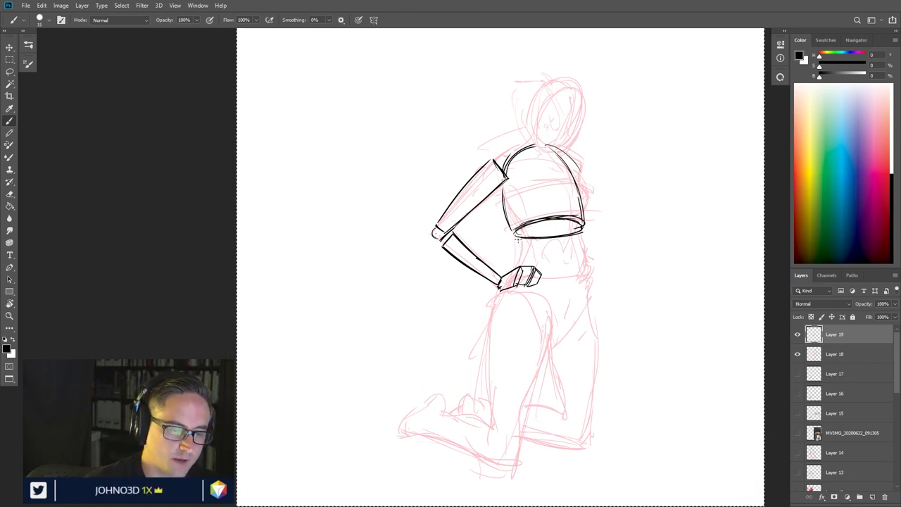
- Connect the rib cage to the hips with a short waist cylinder and block in the far hand at the hip
{"action": "mouse_move", "coordinate": [518, 240]}
{"action": "left_mouse_down"}
{"action": "mouse_move", "coordinate": [519, 266]}
{"action": "mouse_move", "coordinate": [570, 234]}
{"action": "left_mouse_up"}
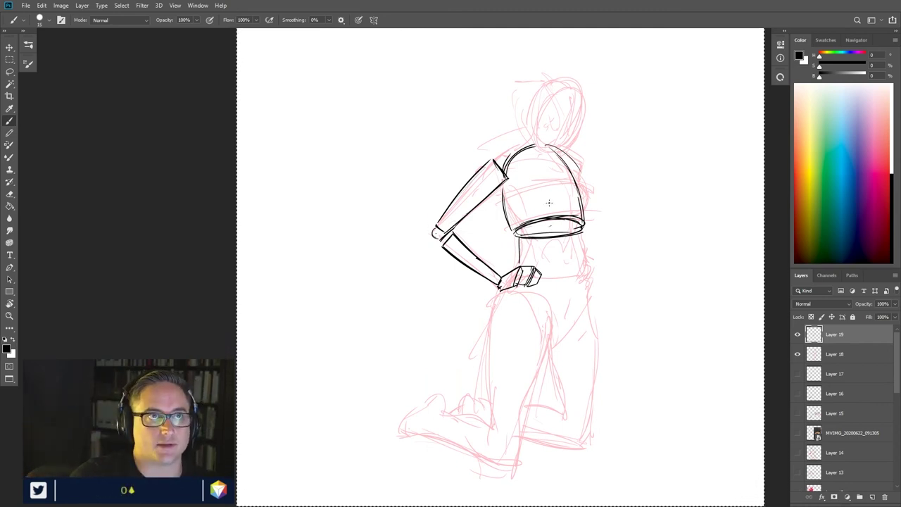
{"action": "mouse_move", "coordinate": [530, 235]}
{"action": "left_mouse_down"}
{"action": "mouse_move", "coordinate": [584, 230]}
{"action": "mouse_move", "coordinate": [574, 276]}
{"action": "mouse_move", "coordinate": [582, 271]}
{"action": "left_mouse_up"}
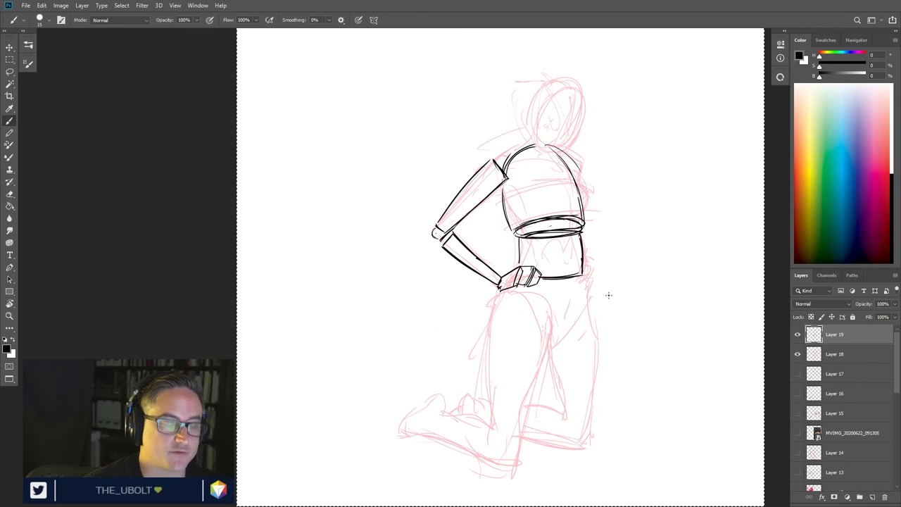
{"action": "left_click_drag", "start_coordinate": [584, 256], "coordinate": [587, 281]}
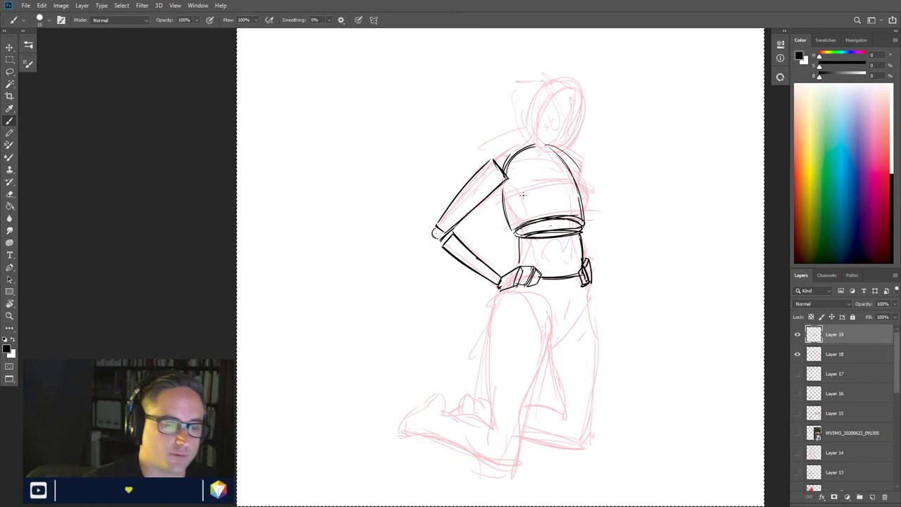
- Try to block in the chest with angular, boxy planes across the front of the rib cage
{"action": "mouse_move", "coordinate": [509, 179]}
{"action": "left_mouse_down"}
{"action": "mouse_move", "coordinate": [529, 199]}
{"action": "mouse_move", "coordinate": [559, 203]}
{"action": "mouse_move", "coordinate": [542, 159]}
{"action": "mouse_move", "coordinate": [557, 167]}
{"action": "mouse_move", "coordinate": [523, 163]}
{"action": "left_mouse_up"}
{"action": "left_click_drag", "start_coordinate": [514, 169], "coordinate": [506, 181]}
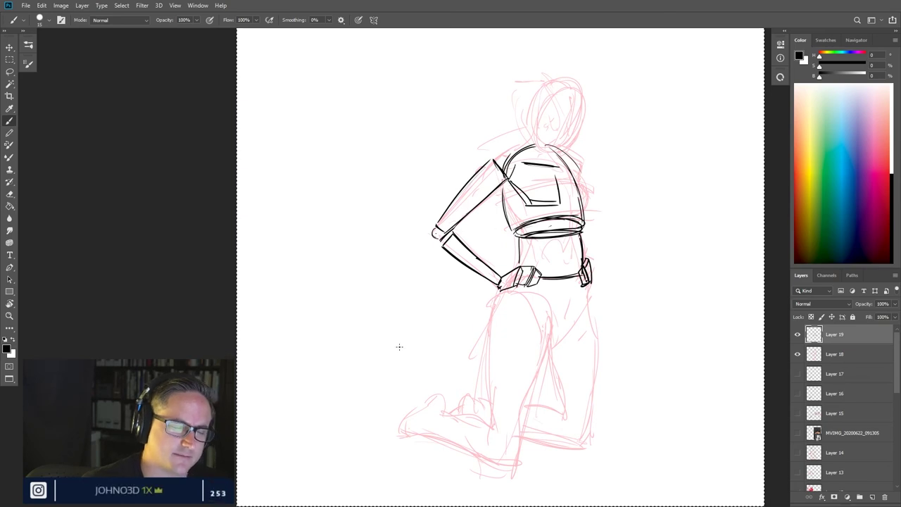
{"action": "left_click_drag", "start_coordinate": [563, 174], "coordinate": [564, 200]}
{"action": "left_click_drag", "start_coordinate": [567, 205], "coordinate": [584, 202]}
{"action": "mouse_move", "coordinate": [564, 203]}
{"action": "left_mouse_down"}
{"action": "mouse_move", "coordinate": [589, 205]}
{"action": "mouse_move", "coordinate": [581, 171]}
{"action": "left_mouse_up"}
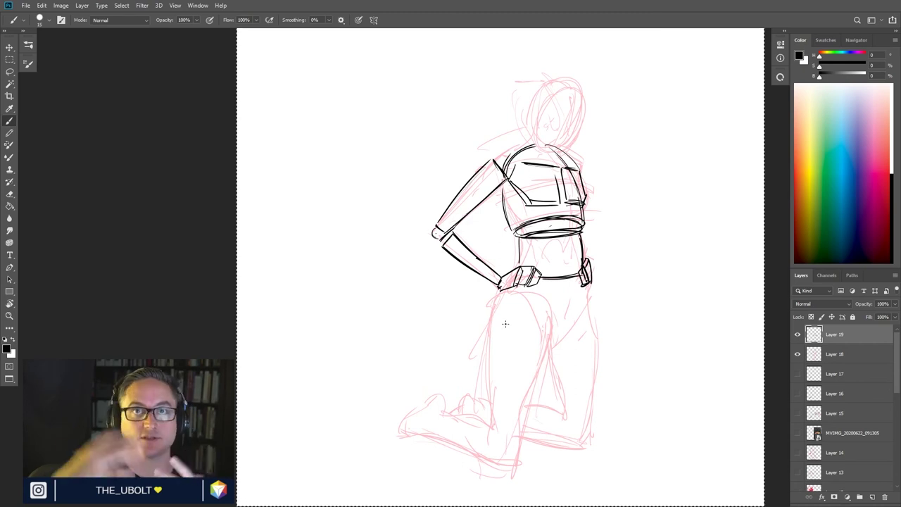
- Undo all the boxy chest plane strokes on the rib cage
{"action": "key", "text": "ctrl+z"}
{"action": "key", "text": "ctrl+z"}
{"action": "key", "text": "ctrl+z"}
{"action": "key", "text": "ctrl+z"}
{"action": "key", "text": "ctrl+z"}
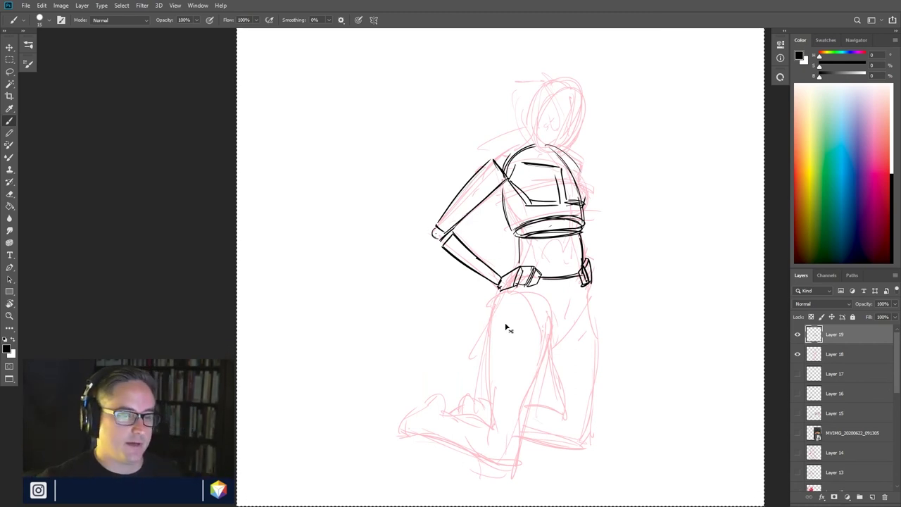
{"action": "key", "text": "ctrl+z"}
{"action": "key", "text": "ctrl+z"}
{"action": "key", "text": "ctrl+z"}
{"action": "key", "text": "ctrl+z"}
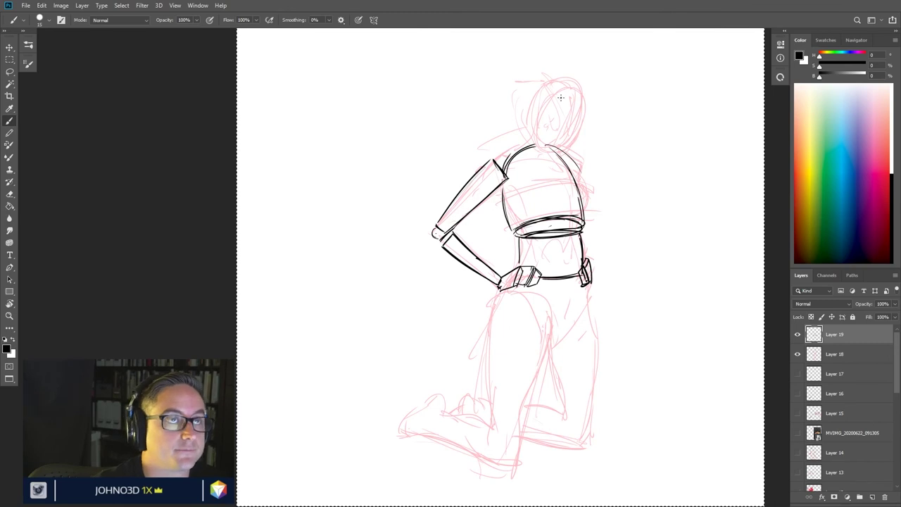
- Draw the neck as a short tilted cylinder and the head as an egg-shaped oval, checking the Virtual Pose reference photo
{"action": "mouse_move", "coordinate": [539, 127]}
{"action": "left_mouse_down"}
{"action": "mouse_move", "coordinate": [521, 149]}
{"action": "mouse_move", "coordinate": [553, 144]}
{"action": "mouse_move", "coordinate": [535, 133]}
{"action": "mouse_move", "coordinate": [553, 136]}
{"action": "mouse_move", "coordinate": [544, 153]}
{"action": "mouse_move", "coordinate": [555, 145]}
{"action": "left_mouse_up"}
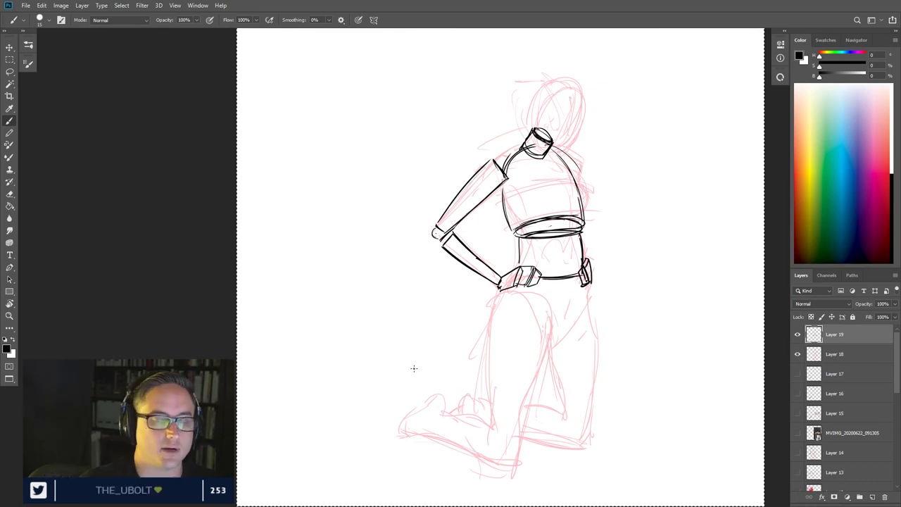
{"action": "key", "text": "alt+Tab"}
{"action": "left_click_drag", "start_coordinate": [534, 134], "coordinate": [532, 45]}
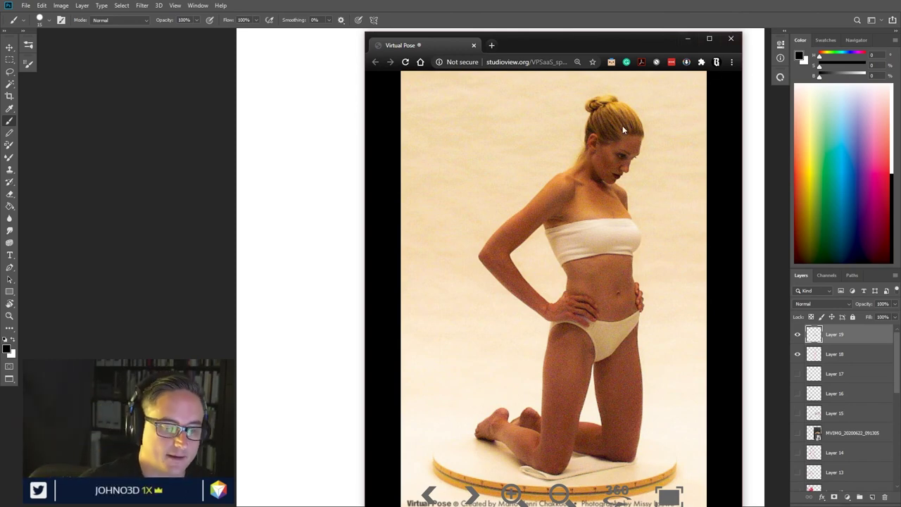
{"action": "left_click_drag", "start_coordinate": [573, 35], "coordinate": [598, 0]}
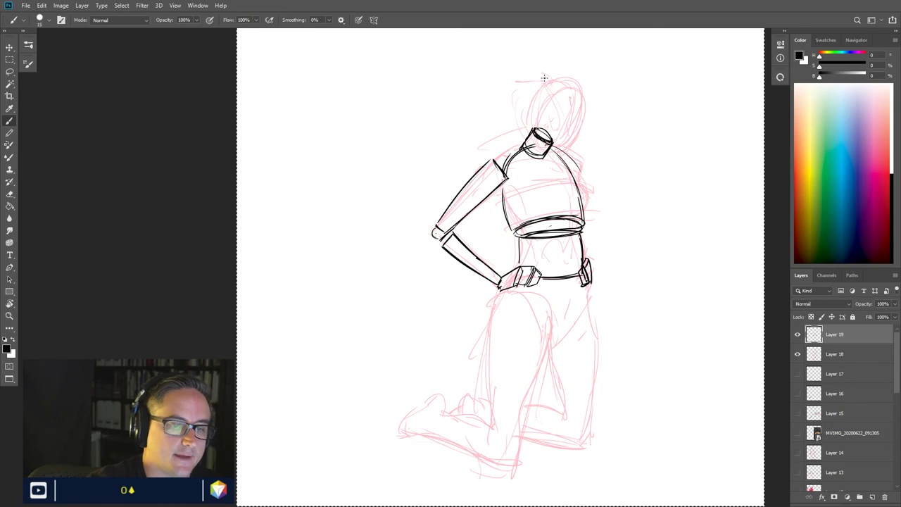
{"action": "mouse_move", "coordinate": [542, 82]}
{"action": "left_mouse_down"}
{"action": "mouse_move", "coordinate": [531, 107]}
{"action": "mouse_move", "coordinate": [541, 148]}
{"action": "left_mouse_up"}
{"action": "mouse_move", "coordinate": [532, 117]}
{"action": "left_mouse_down"}
{"action": "mouse_move", "coordinate": [542, 151]}
{"action": "mouse_move", "coordinate": [570, 159]}
{"action": "mouse_move", "coordinate": [553, 160]}
{"action": "left_mouse_up"}
{"action": "left_click_drag", "start_coordinate": [586, 118], "coordinate": [557, 158]}
{"action": "mouse_move", "coordinate": [535, 106]}
{"action": "left_mouse_down"}
{"action": "mouse_move", "coordinate": [571, 82]}
{"action": "mouse_move", "coordinate": [584, 122]}
{"action": "left_mouse_up"}
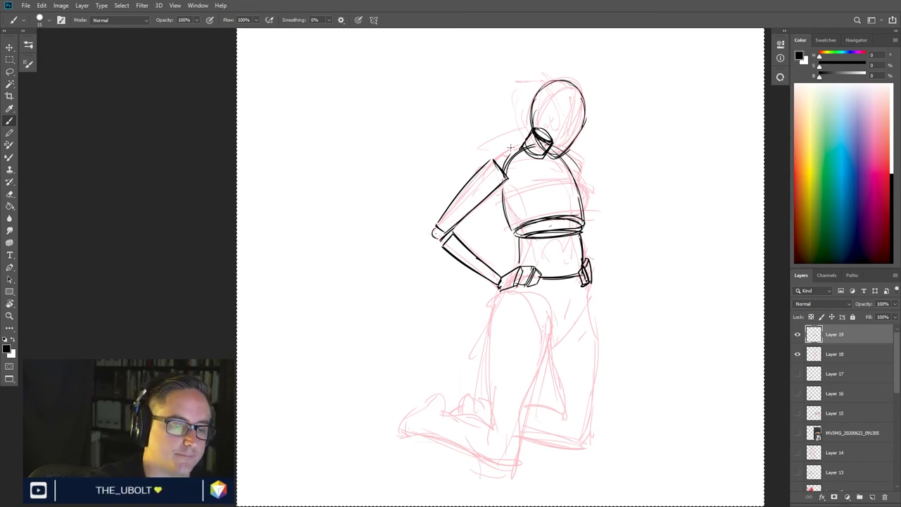
- Add ball joints at both shoulders and the visible sliver of the far upper arm beside the rib cage
{"action": "mouse_move", "coordinate": [507, 146]}
{"action": "left_mouse_down"}
{"action": "mouse_move", "coordinate": [491, 163]}
{"action": "mouse_move", "coordinate": [518, 148]}
{"action": "mouse_move", "coordinate": [514, 171]}
{"action": "mouse_move", "coordinate": [516, 150]}
{"action": "left_mouse_up"}
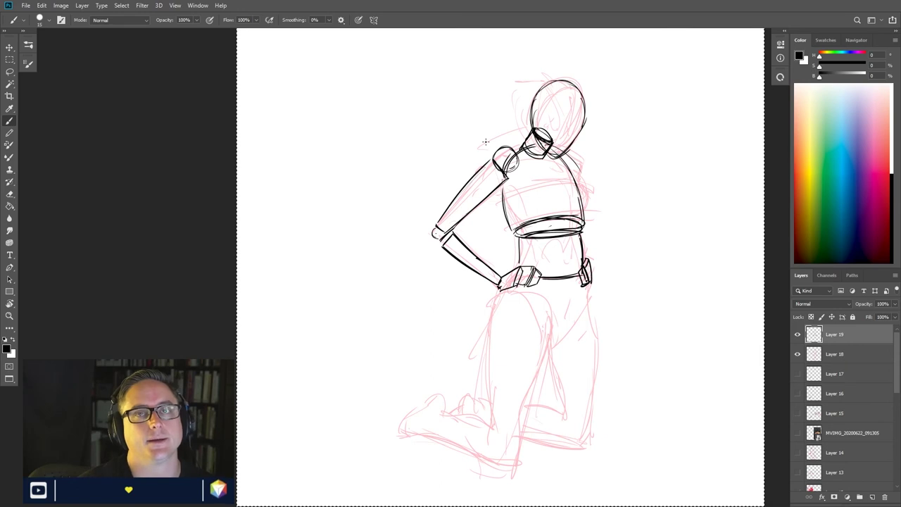
{"action": "mouse_move", "coordinate": [580, 156]}
{"action": "left_mouse_down"}
{"action": "mouse_move", "coordinate": [565, 155]}
{"action": "mouse_move", "coordinate": [577, 174]}
{"action": "left_mouse_up"}
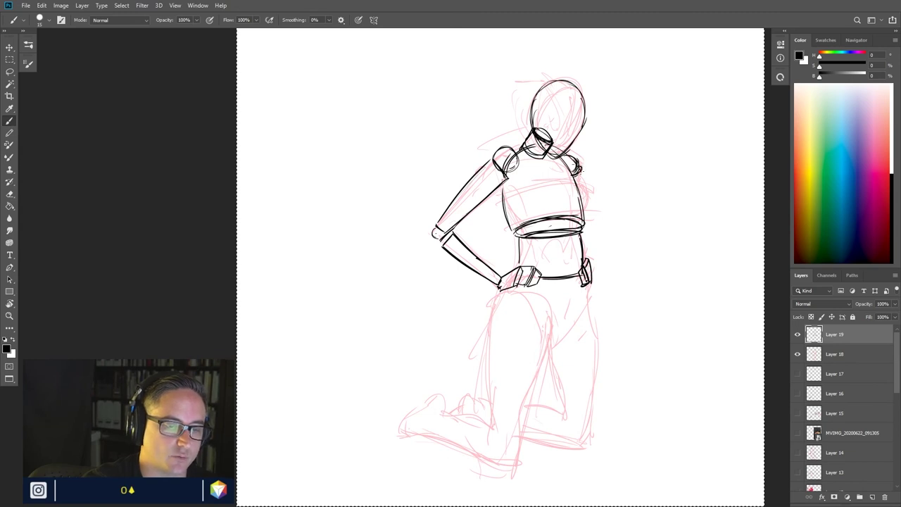
{"action": "left_click_drag", "start_coordinate": [578, 172], "coordinate": [584, 195]}
- Draw two example forms in the empty space beside the figure: a tapered cylinder and a hatched bowl with an elliptical rim
{"action": "mouse_move", "coordinate": [663, 146]}
{"action": "left_mouse_down"}
{"action": "mouse_move", "coordinate": [649, 194]}
{"action": "mouse_move", "coordinate": [654, 215]}
{"action": "mouse_move", "coordinate": [670, 206]}
{"action": "mouse_move", "coordinate": [669, 215]}
{"action": "mouse_move", "coordinate": [670, 203]}
{"action": "left_mouse_up"}
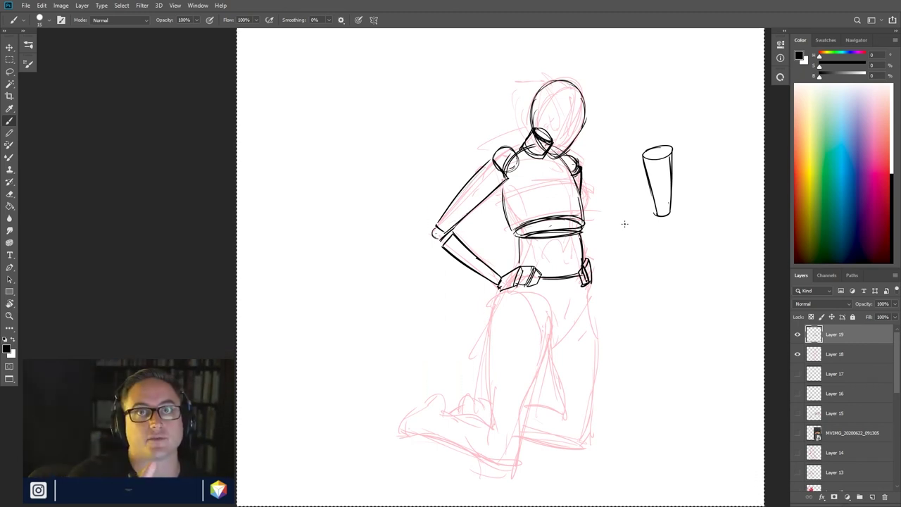
{"action": "left_click_drag", "start_coordinate": [589, 242], "coordinate": [593, 248]}
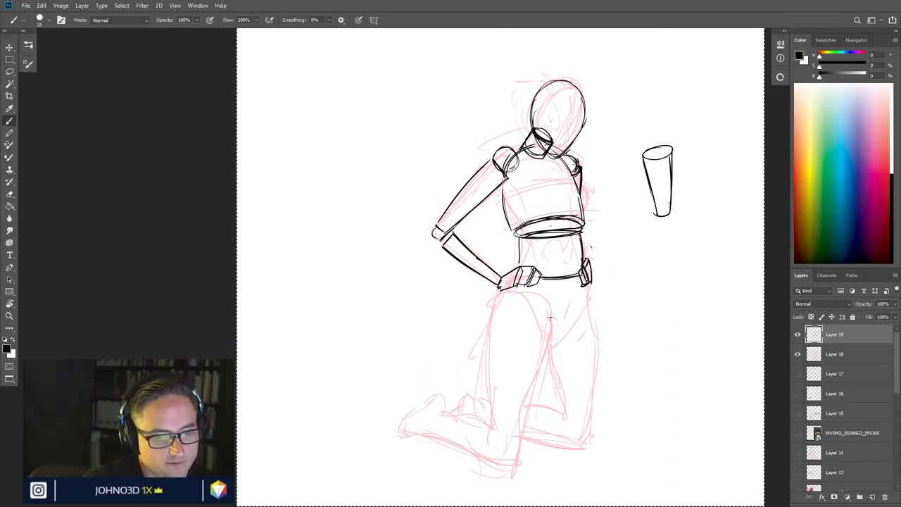
{"action": "mouse_move", "coordinate": [670, 269]}
{"action": "left_mouse_down"}
{"action": "mouse_move", "coordinate": [717, 275]}
{"action": "mouse_move", "coordinate": [656, 273]}
{"action": "mouse_move", "coordinate": [705, 269]}
{"action": "mouse_move", "coordinate": [648, 292]}
{"action": "mouse_move", "coordinate": [675, 305]}
{"action": "mouse_move", "coordinate": [705, 302]}
{"action": "mouse_move", "coordinate": [710, 290]}
{"action": "mouse_move", "coordinate": [687, 314]}
{"action": "left_mouse_up"}
{"action": "left_click_drag", "start_coordinate": [650, 292], "coordinate": [681, 315]}
{"action": "mouse_move", "coordinate": [662, 295]}
{"action": "left_mouse_down"}
{"action": "mouse_move", "coordinate": [686, 317]}
{"action": "mouse_move", "coordinate": [662, 301]}
{"action": "left_mouse_up"}
{"action": "left_click_drag", "start_coordinate": [654, 294], "coordinate": [674, 308]}
{"action": "left_click_drag", "start_coordinate": [661, 302], "coordinate": [679, 314]}
{"action": "mouse_move", "coordinate": [713, 282]}
{"action": "left_mouse_down"}
{"action": "mouse_move", "coordinate": [711, 302]}
{"action": "mouse_move", "coordinate": [695, 314]}
{"action": "left_mouse_up"}
{"action": "left_click_drag", "start_coordinate": [648, 277], "coordinate": [712, 276]}
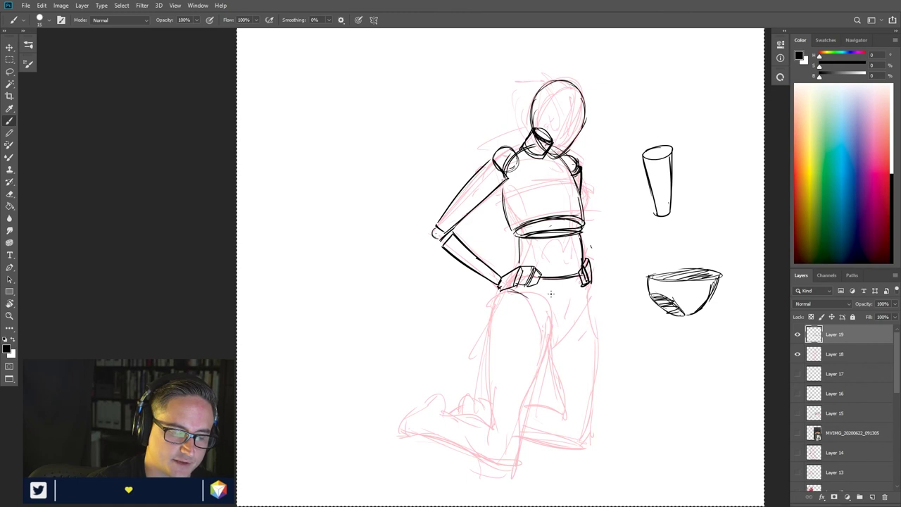
- Try to draw the pelvis as a rounded bowl hanging below the waistline
{"action": "left_click_drag", "start_coordinate": [532, 297], "coordinate": [570, 328]}
{"action": "mouse_move", "coordinate": [581, 280]}
{"action": "left_mouse_down"}
{"action": "mouse_move", "coordinate": [549, 325]}
{"action": "mouse_move", "coordinate": [567, 319]}
{"action": "left_mouse_up"}
{"action": "left_click_drag", "start_coordinate": [520, 289], "coordinate": [563, 322]}
{"action": "left_click_drag", "start_coordinate": [584, 280], "coordinate": [567, 317]}
{"action": "left_click_drag", "start_coordinate": [580, 294], "coordinate": [548, 325]}
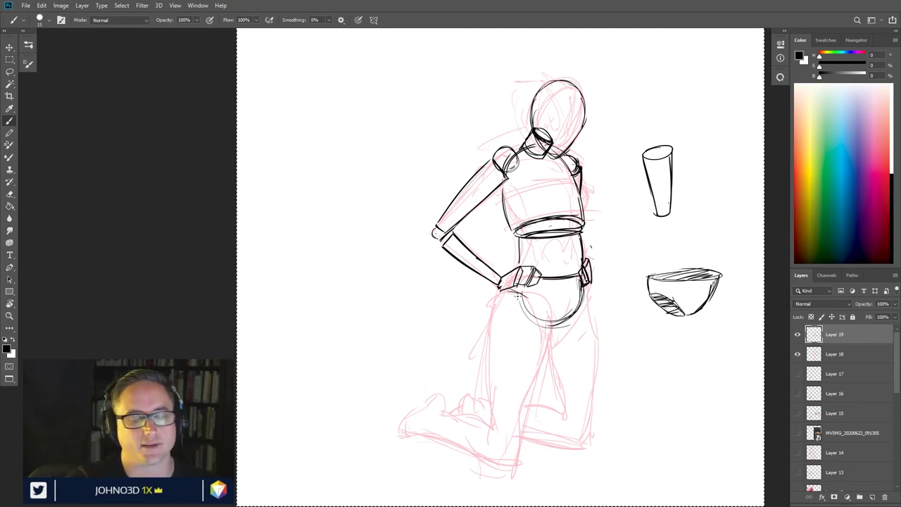
{"action": "left_click_drag", "start_coordinate": [581, 294], "coordinate": [567, 322]}
{"action": "mouse_move", "coordinate": [518, 289]}
{"action": "left_mouse_down"}
{"action": "mouse_move", "coordinate": [518, 309]}
{"action": "mouse_move", "coordinate": [566, 329]}
{"action": "left_mouse_up"}
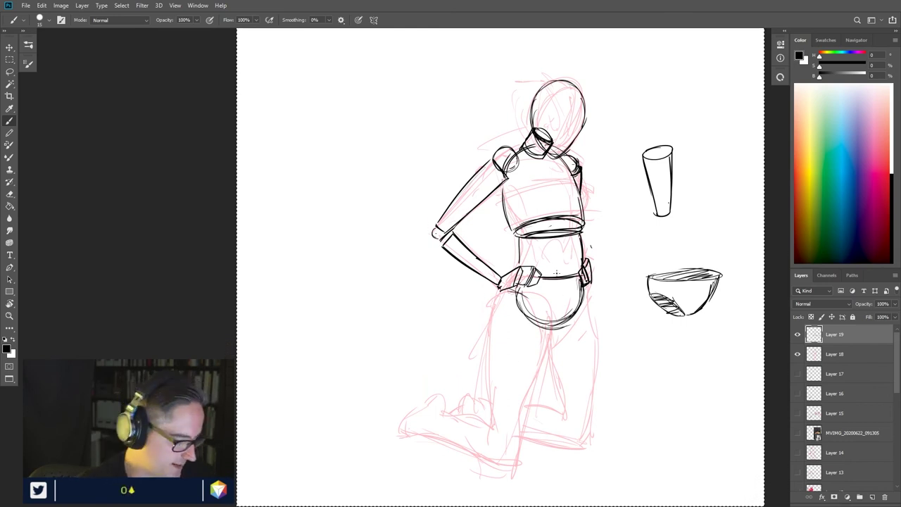
- Undo the rounded pelvis strokes and a trial curve along the outer near thigh
{"action": "key", "text": "ctrl+z"}
{"action": "key", "text": "ctrl+z"}
{"action": "key", "text": "ctrl+z"}
{"action": "key", "text": "ctrl+z"}
{"action": "key", "text": "ctrl+z"}
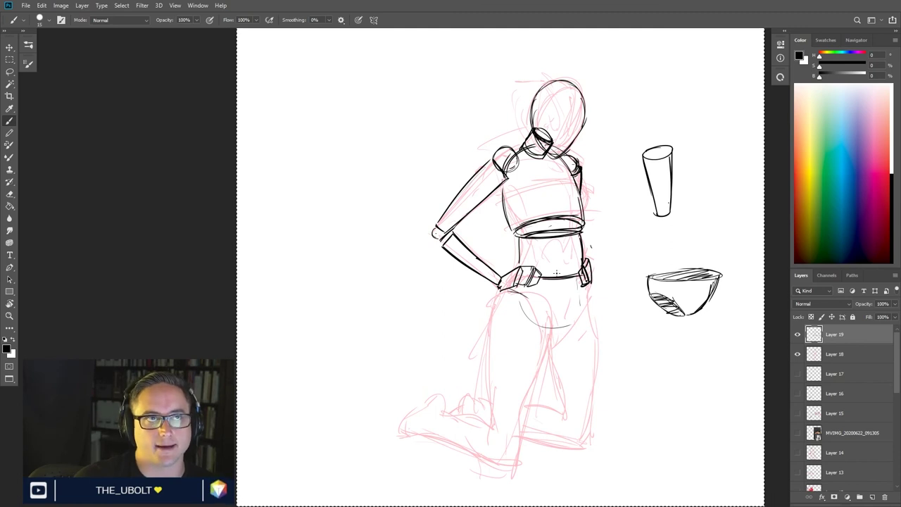
{"action": "left_click_drag", "start_coordinate": [501, 288], "coordinate": [488, 347]}
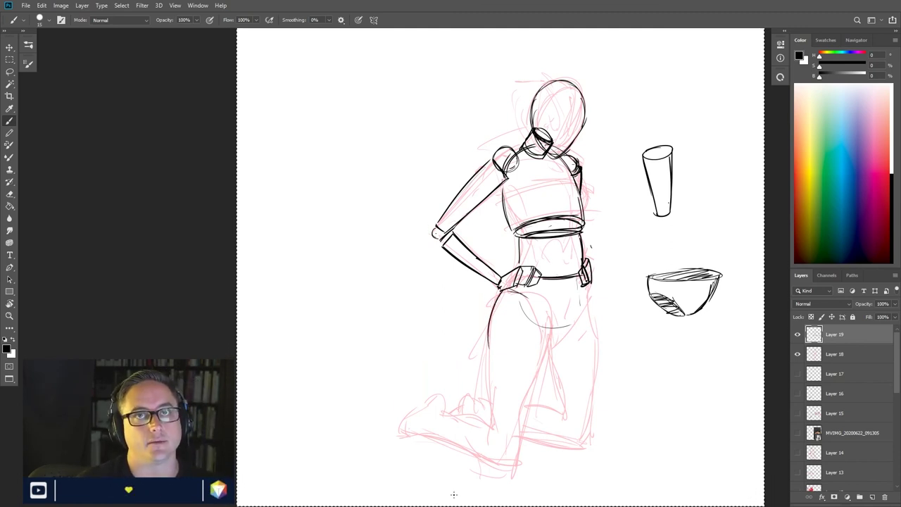
{"action": "key", "text": "ctrl+z"}
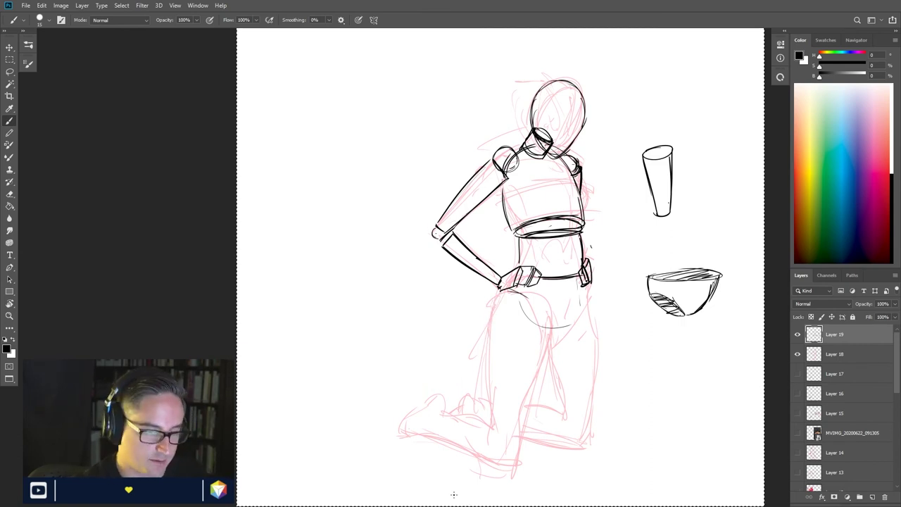
- Draw the pelvis as a tapering bowl below the waist, with a curved leg opening on the near side
{"action": "mouse_move", "coordinate": [512, 291]}
{"action": "left_mouse_down"}
{"action": "mouse_move", "coordinate": [551, 329]}
{"action": "mouse_move", "coordinate": [561, 325]}
{"action": "mouse_move", "coordinate": [546, 322]}
{"action": "mouse_move", "coordinate": [571, 319]}
{"action": "mouse_move", "coordinate": [586, 291]}
{"action": "mouse_move", "coordinate": [560, 323]}
{"action": "left_mouse_up"}
{"action": "mouse_move", "coordinate": [585, 282]}
{"action": "left_mouse_down"}
{"action": "mouse_move", "coordinate": [556, 326]}
{"action": "mouse_move", "coordinate": [522, 289]}
{"action": "mouse_move", "coordinate": [548, 325]}
{"action": "left_mouse_up"}
{"action": "left_click_drag", "start_coordinate": [506, 294], "coordinate": [547, 323]}
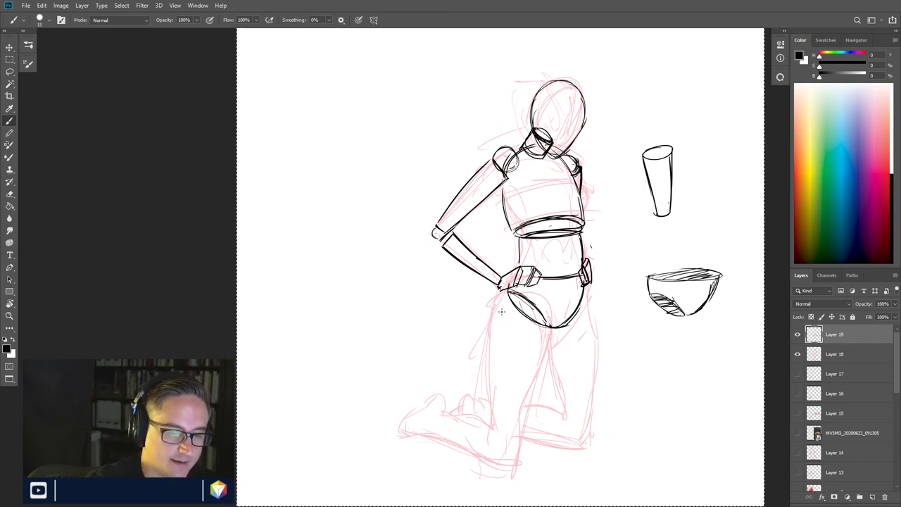
- Draw the near thigh as a tapered cylinder from a curved top at the leg opening down to the knee
{"action": "left_click_drag", "start_coordinate": [493, 310], "coordinate": [550, 324]}
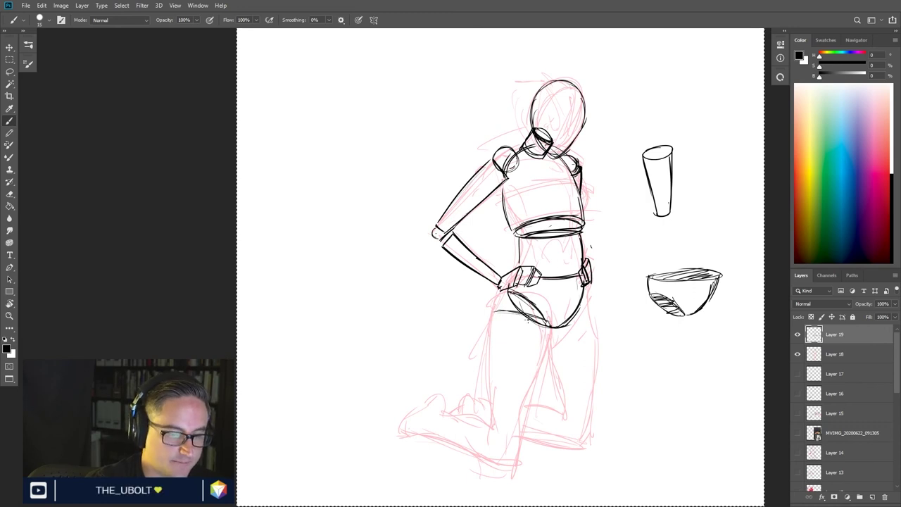
{"action": "left_click_drag", "start_coordinate": [497, 310], "coordinate": [549, 323]}
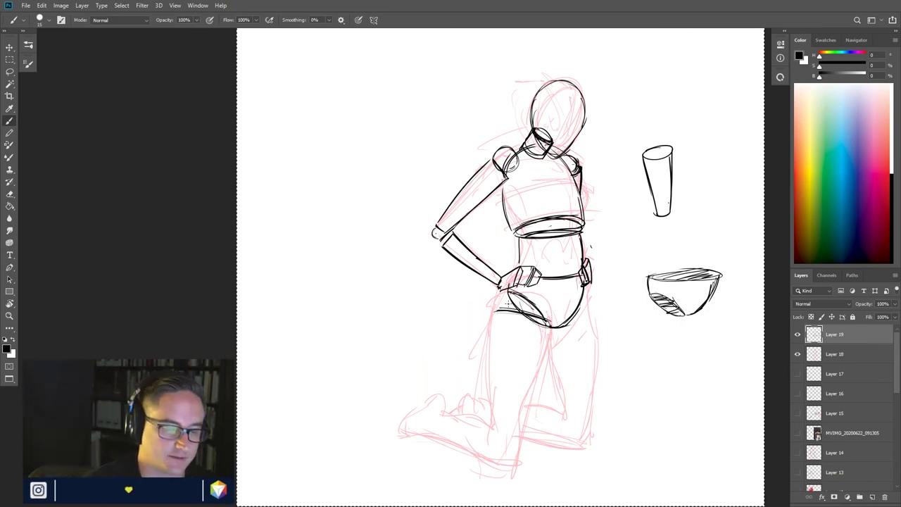
{"action": "mouse_move", "coordinate": [495, 310]}
{"action": "left_mouse_down"}
{"action": "mouse_move", "coordinate": [487, 443]}
{"action": "mouse_move", "coordinate": [522, 445]}
{"action": "left_mouse_up"}
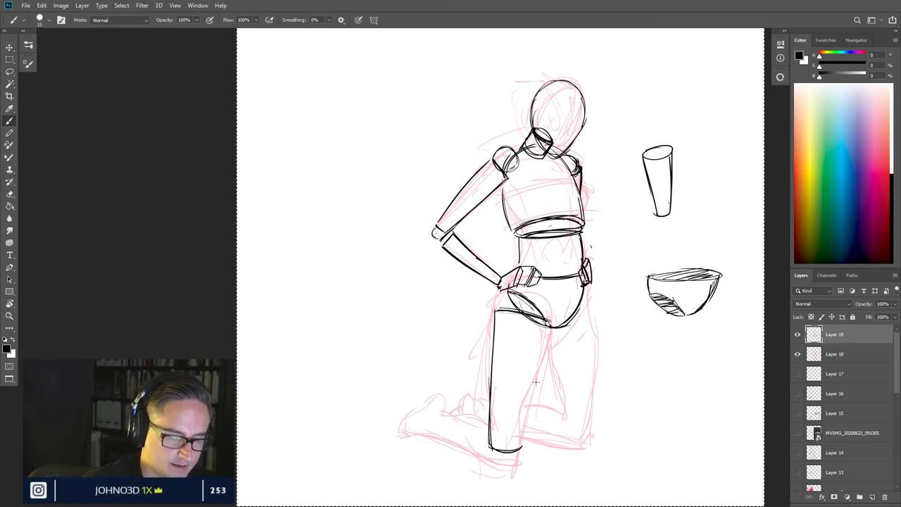
{"action": "left_click_drag", "start_coordinate": [546, 328], "coordinate": [522, 445]}
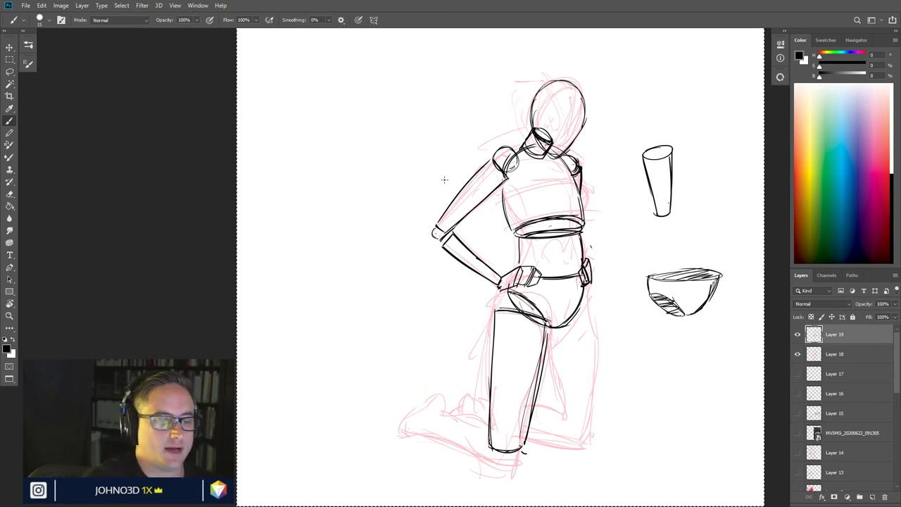
- Mark a broken horizontal eye-level line across the canvas on both sides of the figure at chest height
{"action": "left_click_drag", "start_coordinate": [440, 182], "coordinate": [442, 181]}
{"action": "left_click_drag", "start_coordinate": [622, 179], "coordinate": [603, 180]}
{"action": "left_click_drag", "start_coordinate": [709, 176], "coordinate": [737, 176]}
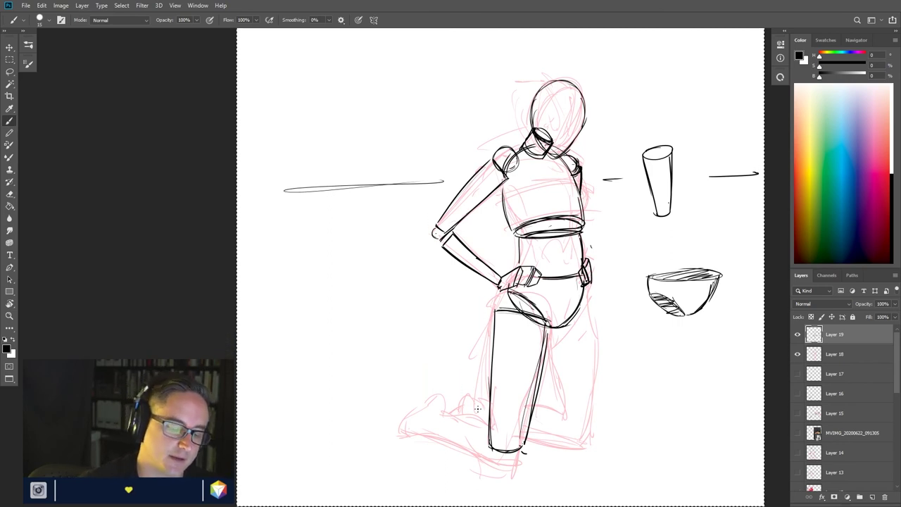
- Draw the near knee as a small ball below the thigh and the lower leg as a tapered cylinder extending back toward the foot
{"action": "mouse_move", "coordinate": [493, 454]}
{"action": "left_mouse_down"}
{"action": "mouse_move", "coordinate": [517, 461]}
{"action": "mouse_move", "coordinate": [520, 452]}
{"action": "left_mouse_up"}
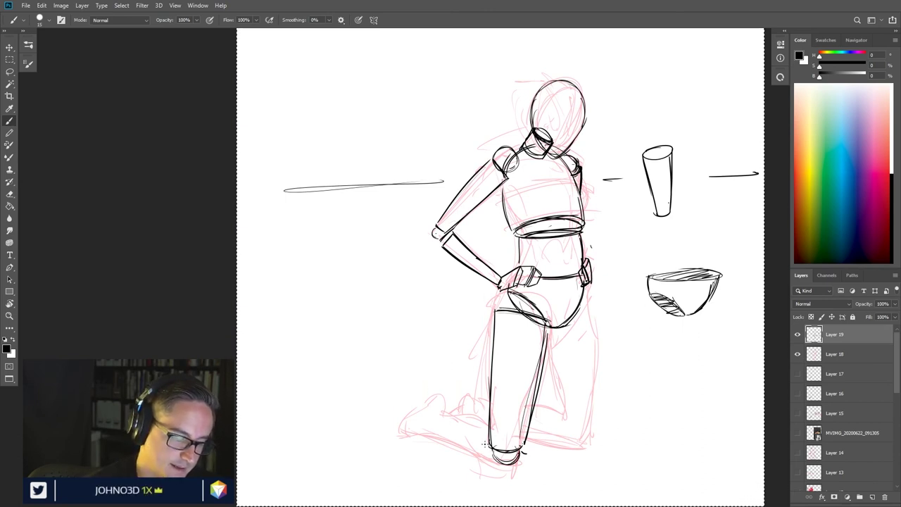
{"action": "mouse_move", "coordinate": [494, 428]}
{"action": "left_mouse_down"}
{"action": "mouse_move", "coordinate": [484, 457]}
{"action": "mouse_move", "coordinate": [497, 458]}
{"action": "left_mouse_up"}
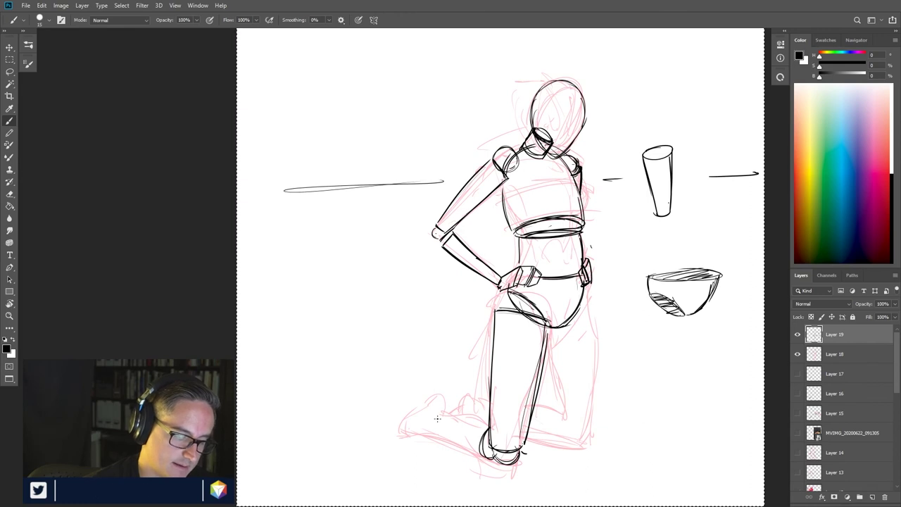
{"action": "mouse_move", "coordinate": [441, 413]}
{"action": "left_mouse_down"}
{"action": "mouse_move", "coordinate": [433, 436]}
{"action": "mouse_move", "coordinate": [489, 421]}
{"action": "left_mouse_up"}
{"action": "left_click_drag", "start_coordinate": [431, 431], "coordinate": [485, 458]}
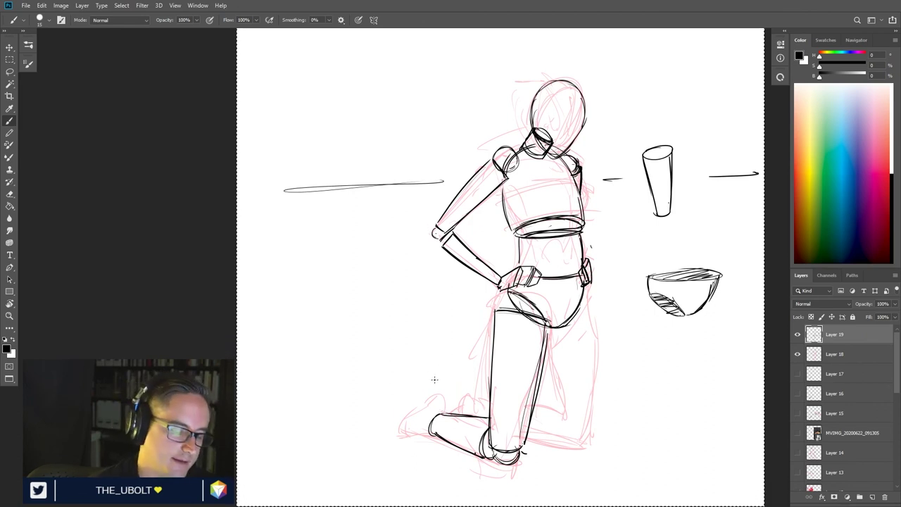
- Draw the near foot as a wedge behind the lower leg, with a small separate wedge example in the empty space beside the figure
{"action": "mouse_move", "coordinate": [440, 392]}
{"action": "left_mouse_down"}
{"action": "mouse_move", "coordinate": [417, 400]}
{"action": "mouse_move", "coordinate": [435, 394]}
{"action": "mouse_move", "coordinate": [403, 430]}
{"action": "mouse_move", "coordinate": [422, 395]}
{"action": "left_mouse_up"}
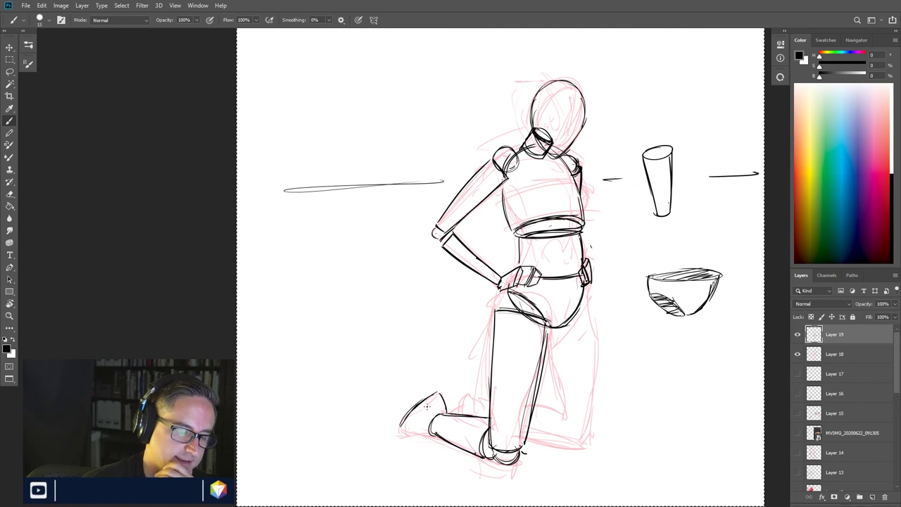
{"action": "left_click_drag", "start_coordinate": [397, 425], "coordinate": [428, 428]}
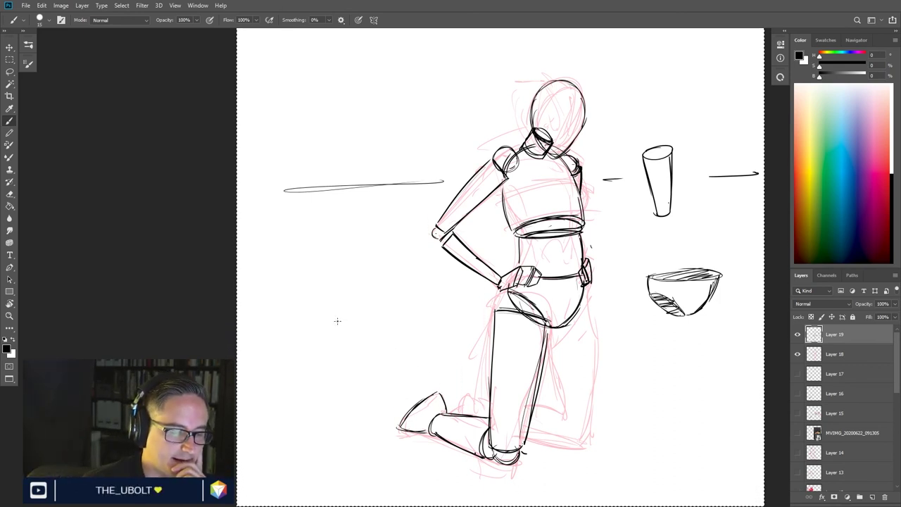
{"action": "mouse_move", "coordinate": [327, 309]}
{"action": "left_mouse_down"}
{"action": "mouse_move", "coordinate": [340, 334]}
{"action": "mouse_move", "coordinate": [329, 334]}
{"action": "mouse_move", "coordinate": [343, 338]}
{"action": "mouse_move", "coordinate": [371, 322]}
{"action": "mouse_move", "coordinate": [345, 336]}
{"action": "mouse_move", "coordinate": [371, 324]}
{"action": "left_mouse_up"}
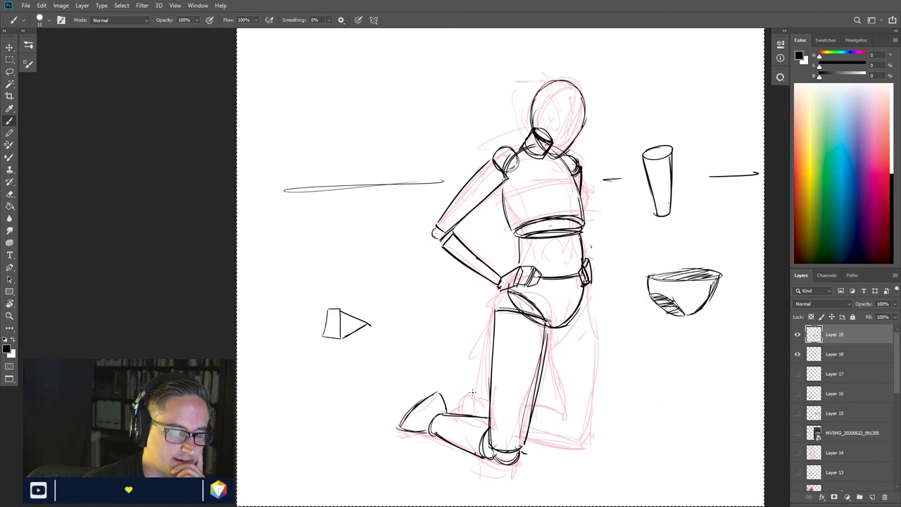
{"action": "mouse_move", "coordinate": [437, 391]}
{"action": "left_mouse_down"}
{"action": "mouse_move", "coordinate": [417, 412]}
{"action": "mouse_move", "coordinate": [417, 395]}
{"action": "mouse_move", "coordinate": [429, 411]}
{"action": "mouse_move", "coordinate": [398, 428]}
{"action": "left_mouse_up"}
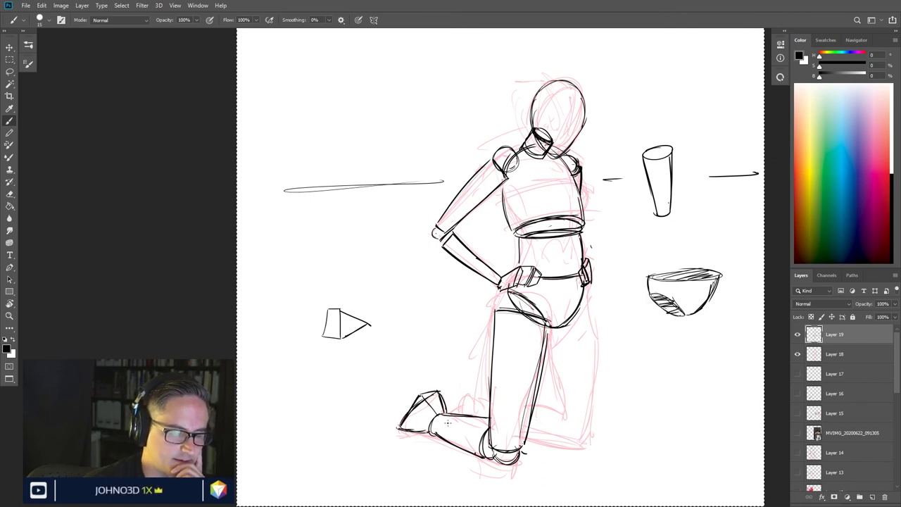
- Draw the far foot and lower leg as simple forms behind the near leg, and wrap curved cross-contours around both lower legs
{"action": "left_click_drag", "start_coordinate": [452, 412], "coordinate": [467, 390]}
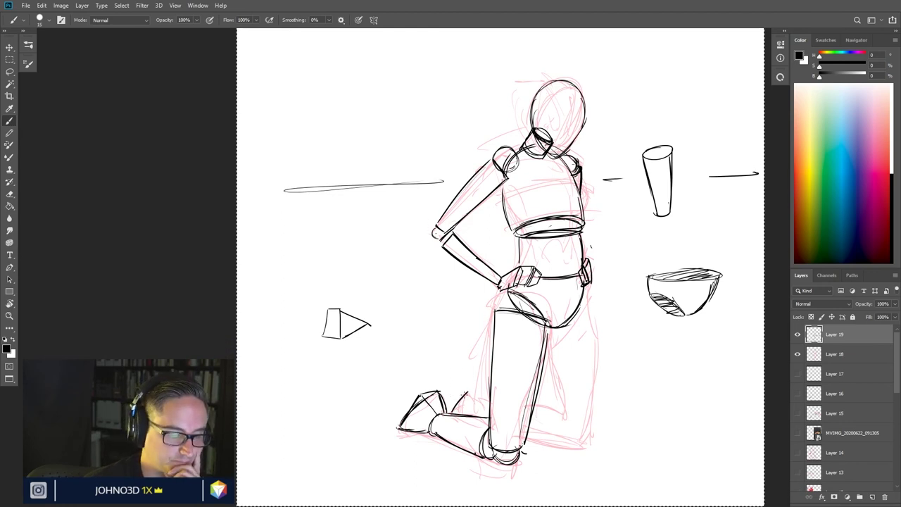
{"action": "mouse_move", "coordinate": [462, 404]}
{"action": "left_mouse_down"}
{"action": "mouse_move", "coordinate": [475, 399]}
{"action": "mouse_move", "coordinate": [477, 413]}
{"action": "mouse_move", "coordinate": [485, 400]}
{"action": "mouse_move", "coordinate": [560, 405]}
{"action": "left_mouse_up"}
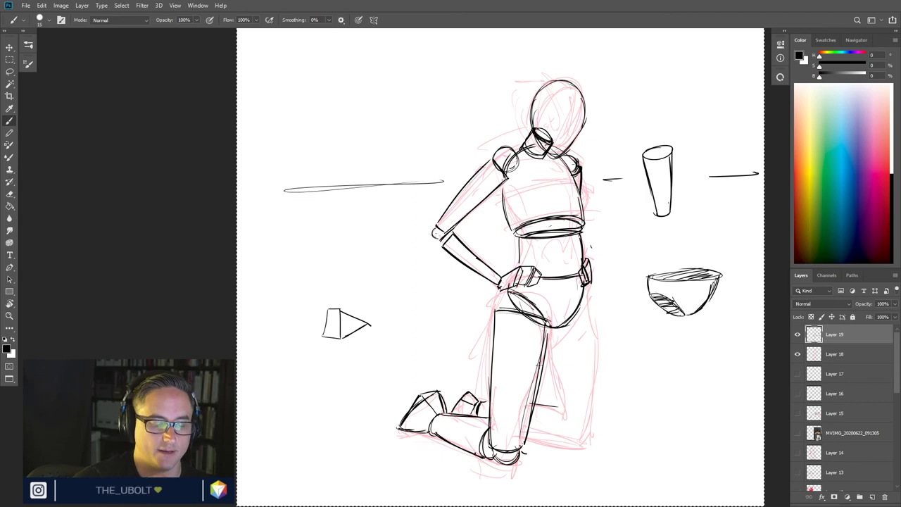
{"action": "mouse_move", "coordinate": [468, 421]}
{"action": "left_mouse_down"}
{"action": "mouse_move", "coordinate": [465, 446]}
{"action": "mouse_move", "coordinate": [456, 445]}
{"action": "left_mouse_up"}
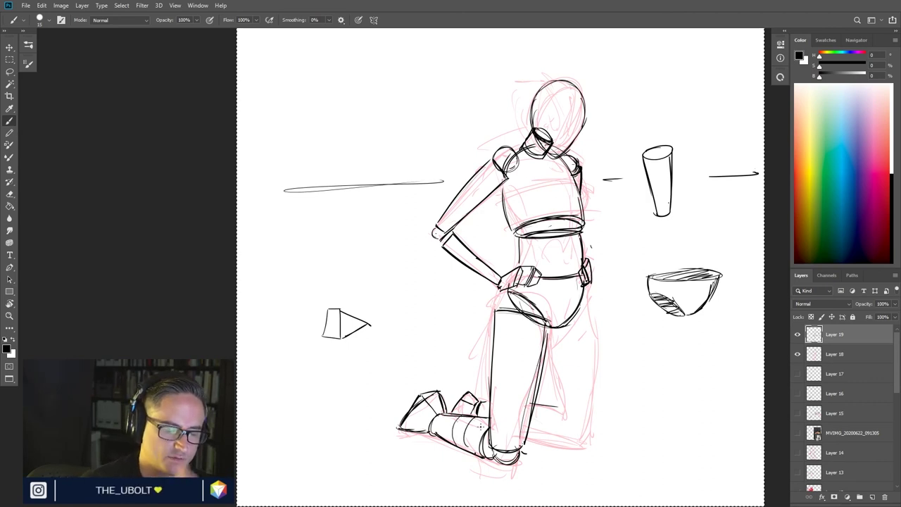
{"action": "mouse_move", "coordinate": [531, 406]}
{"action": "left_mouse_down"}
{"action": "mouse_move", "coordinate": [560, 421]}
{"action": "mouse_move", "coordinate": [560, 438]}
{"action": "mouse_move", "coordinate": [520, 437]}
{"action": "left_mouse_up"}
{"action": "left_click_drag", "start_coordinate": [549, 406], "coordinate": [539, 435]}
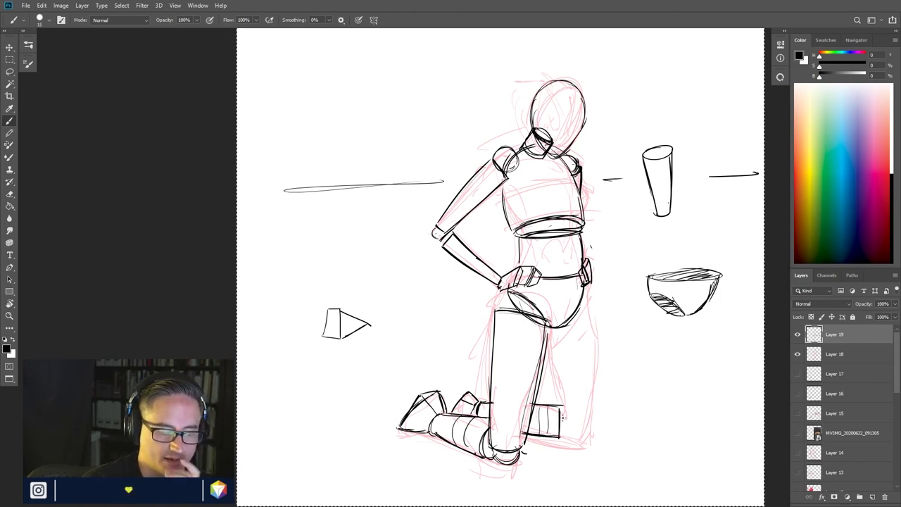
- Draw the far thigh as a tapered cylinder from the pelvis down to a ball-shaped knee
{"action": "left_click_drag", "start_coordinate": [561, 413], "coordinate": [591, 414]}
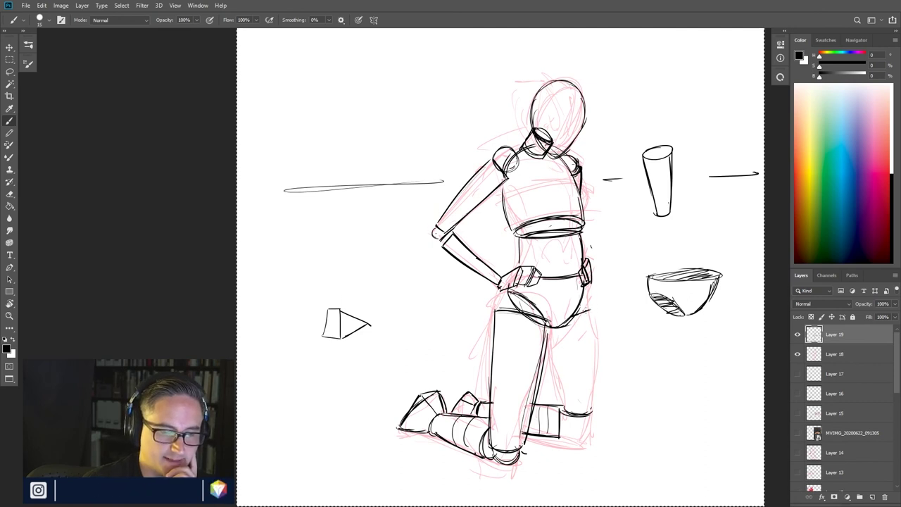
{"action": "left_click_drag", "start_coordinate": [592, 305], "coordinate": [591, 408]}
{"action": "left_click_drag", "start_coordinate": [563, 328], "coordinate": [547, 409]}
{"action": "mouse_move", "coordinate": [549, 347]}
{"action": "left_mouse_down"}
{"action": "mouse_move", "coordinate": [562, 413]}
{"action": "mouse_move", "coordinate": [589, 419]}
{"action": "mouse_move", "coordinate": [563, 418]}
{"action": "left_mouse_up"}
{"action": "mouse_move", "coordinate": [565, 420]}
{"action": "left_mouse_down"}
{"action": "mouse_move", "coordinate": [590, 415]}
{"action": "mouse_move", "coordinate": [584, 421]}
{"action": "left_mouse_up"}
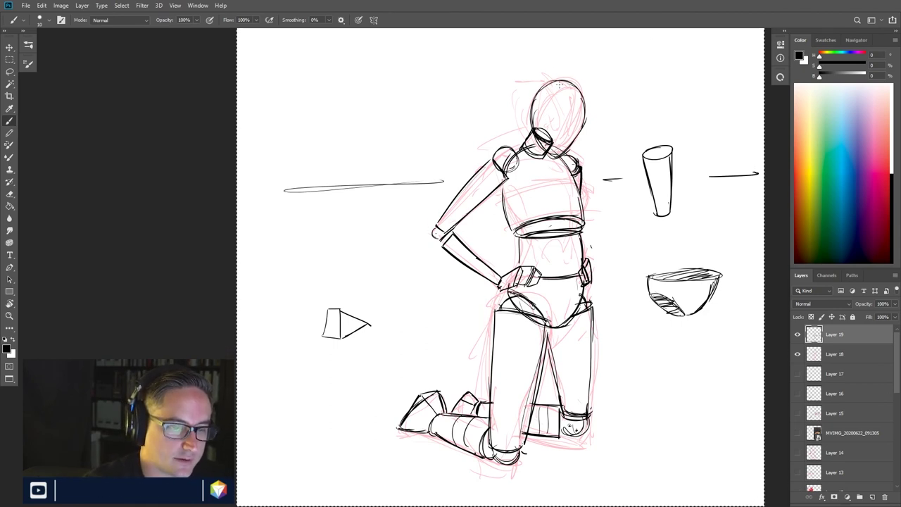
- Add thin lengthwise contour lines down the middle of the head, chest, waist and pelvis and along both thighs
{"action": "mouse_move", "coordinate": [555, 86]}
{"action": "left_mouse_down"}
{"action": "mouse_move", "coordinate": [582, 99]}
{"action": "mouse_move", "coordinate": [583, 89]}
{"action": "left_mouse_up"}
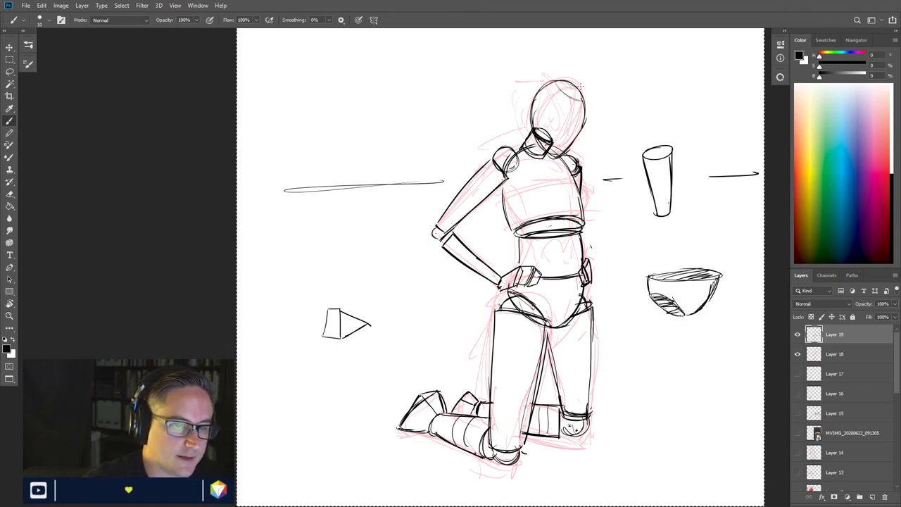
{"action": "mouse_move", "coordinate": [540, 114]}
{"action": "left_mouse_down"}
{"action": "mouse_move", "coordinate": [561, 88]}
{"action": "mouse_move", "coordinate": [574, 90]}
{"action": "mouse_move", "coordinate": [577, 117]}
{"action": "mouse_move", "coordinate": [550, 165]}
{"action": "mouse_move", "coordinate": [563, 217]}
{"action": "left_mouse_up"}
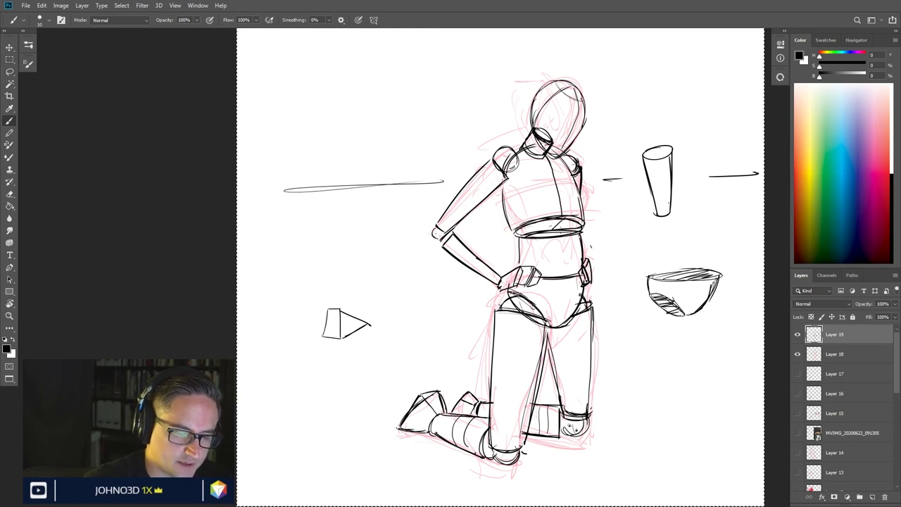
{"action": "left_click_drag", "start_coordinate": [562, 237], "coordinate": [562, 323]}
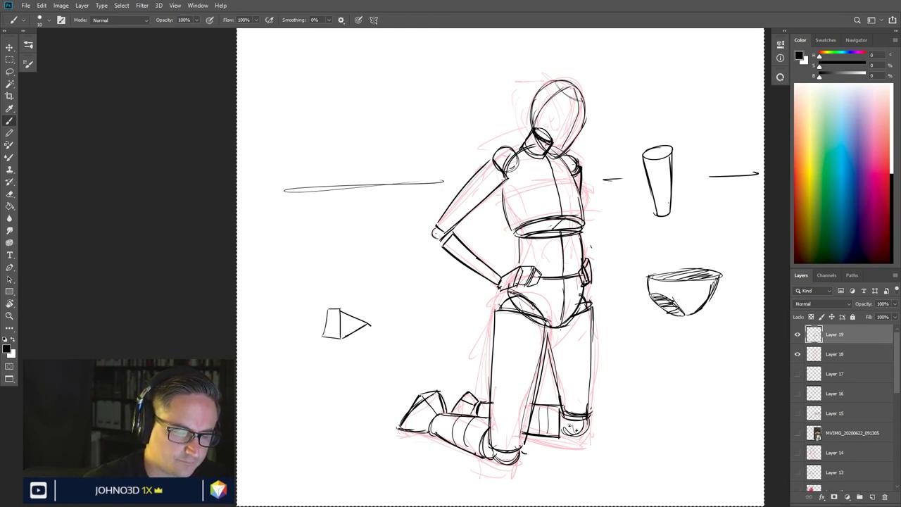
{"action": "left_click_drag", "start_coordinate": [534, 318], "coordinate": [518, 454]}
{"action": "left_click_drag", "start_coordinate": [578, 310], "coordinate": [584, 398]}
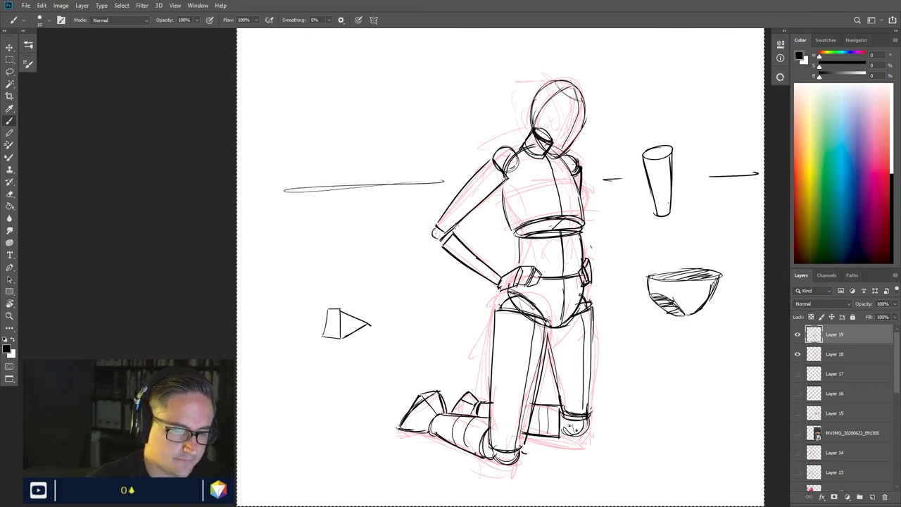
- Add lengthwise contour lines along the arm, the outer near thigh, the side of the torso and the inner far leg
{"action": "left_click_drag", "start_coordinate": [457, 243], "coordinate": [500, 282]}
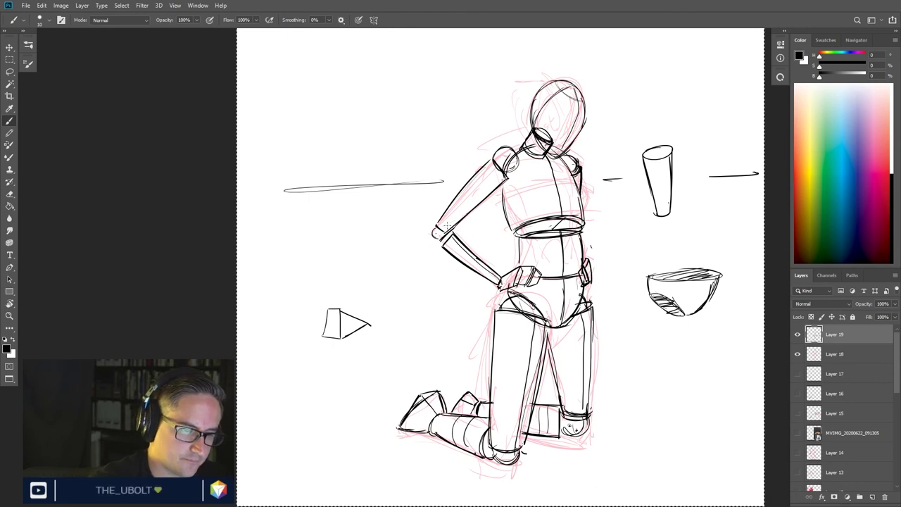
{"action": "left_click_drag", "start_coordinate": [498, 174], "coordinate": [445, 222]}
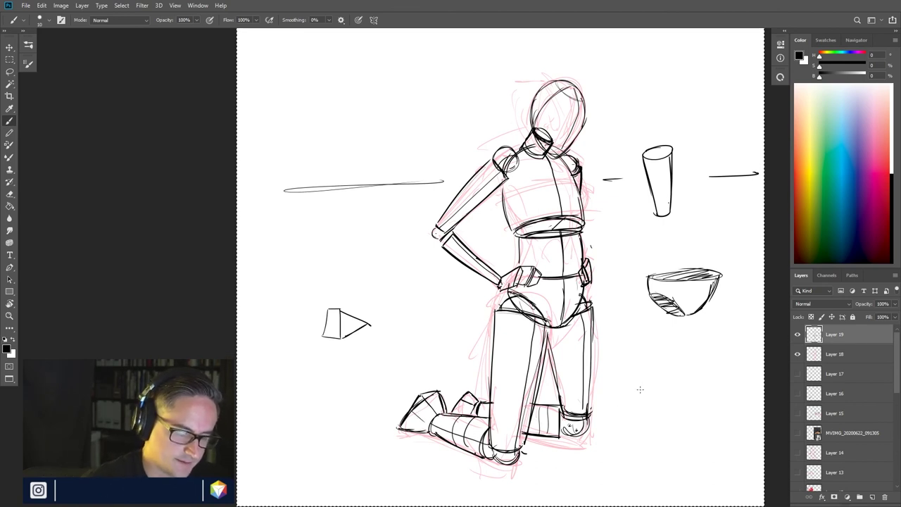
{"action": "left_click_drag", "start_coordinate": [499, 316], "coordinate": [494, 434]}
{"action": "left_click_drag", "start_coordinate": [511, 314], "coordinate": [521, 294]}
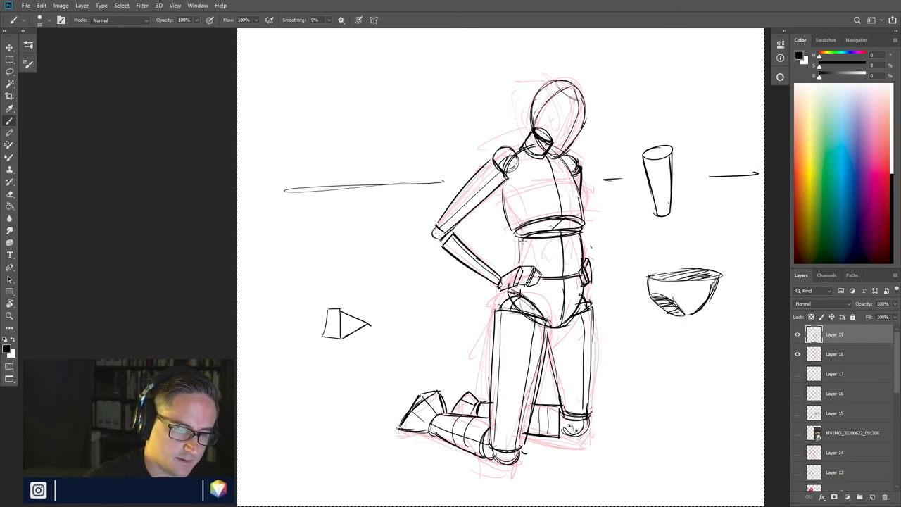
{"action": "left_click_drag", "start_coordinate": [524, 238], "coordinate": [525, 270]}
{"action": "left_click_drag", "start_coordinate": [505, 174], "coordinate": [518, 227]}
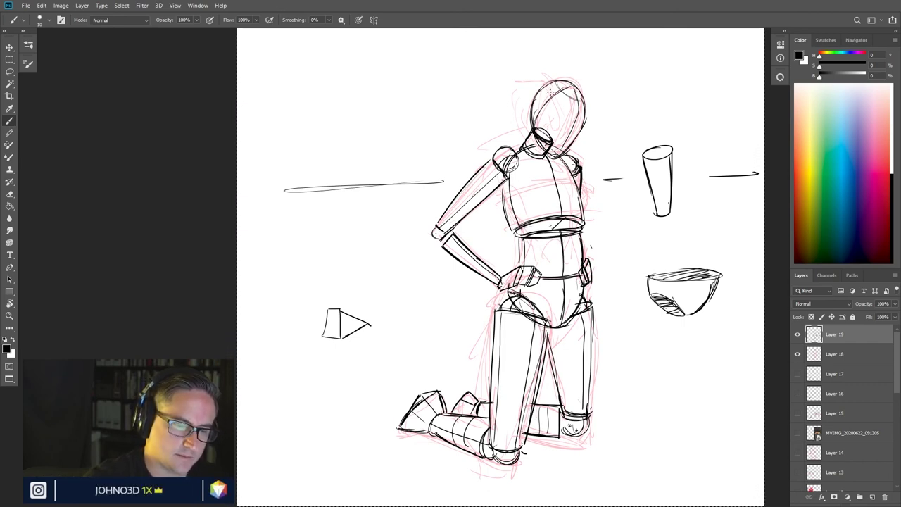
{"action": "left_click_drag", "start_coordinate": [548, 327], "coordinate": [568, 409]}
{"action": "left_click_drag", "start_coordinate": [524, 439], "coordinate": [549, 433]}
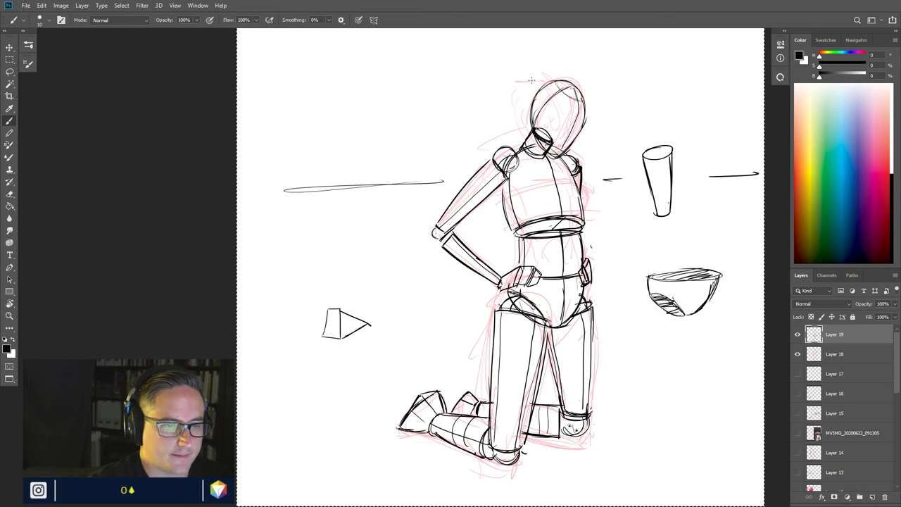
- Wrap curved cross-contours around the head, upper arm and forearm
{"action": "left_click_drag", "start_coordinate": [546, 94], "coordinate": [582, 116]}
{"action": "mouse_move", "coordinate": [532, 100]}
{"action": "left_mouse_down"}
{"action": "mouse_move", "coordinate": [543, 121]}
{"action": "mouse_move", "coordinate": [577, 134]}
{"action": "mouse_move", "coordinate": [554, 140]}
{"action": "mouse_move", "coordinate": [570, 146]}
{"action": "left_mouse_up"}
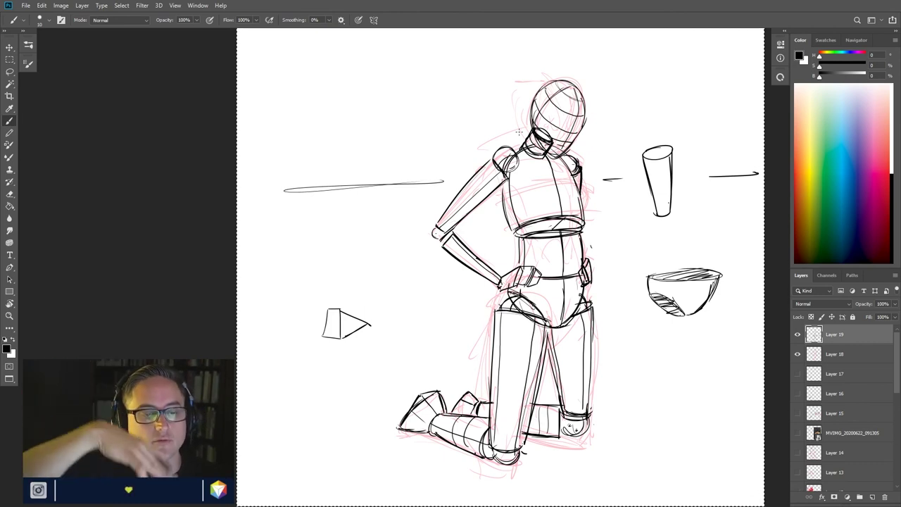
{"action": "mouse_move", "coordinate": [497, 166]}
{"action": "left_mouse_down"}
{"action": "mouse_move", "coordinate": [475, 179]}
{"action": "mouse_move", "coordinate": [466, 189]}
{"action": "mouse_move", "coordinate": [473, 201]}
{"action": "mouse_move", "coordinate": [442, 194]}
{"action": "mouse_move", "coordinate": [471, 220]}
{"action": "mouse_move", "coordinate": [464, 231]}
{"action": "mouse_move", "coordinate": [478, 248]}
{"action": "mouse_move", "coordinate": [460, 260]}
{"action": "left_mouse_up"}
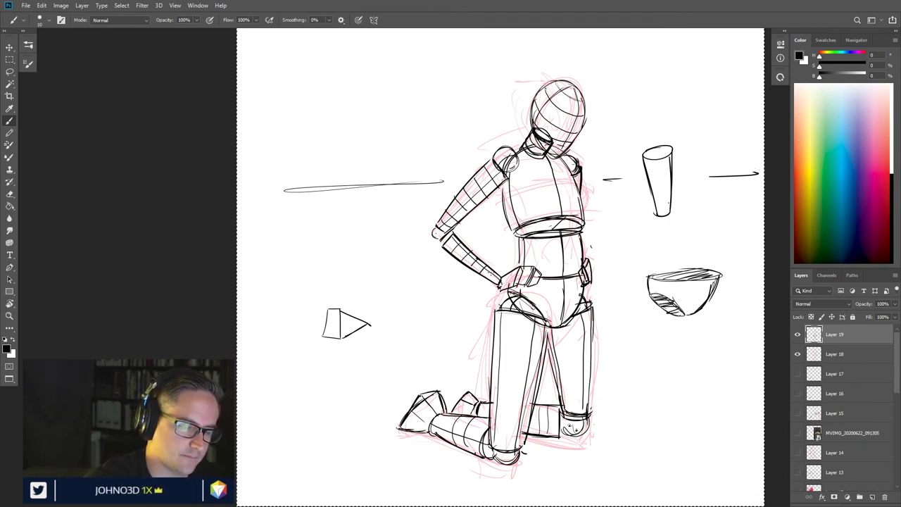
- Wrap evenly spaced curved cross-contours around the chest, waist and pelvis
{"action": "left_click_drag", "start_coordinate": [513, 213], "coordinate": [577, 209]}
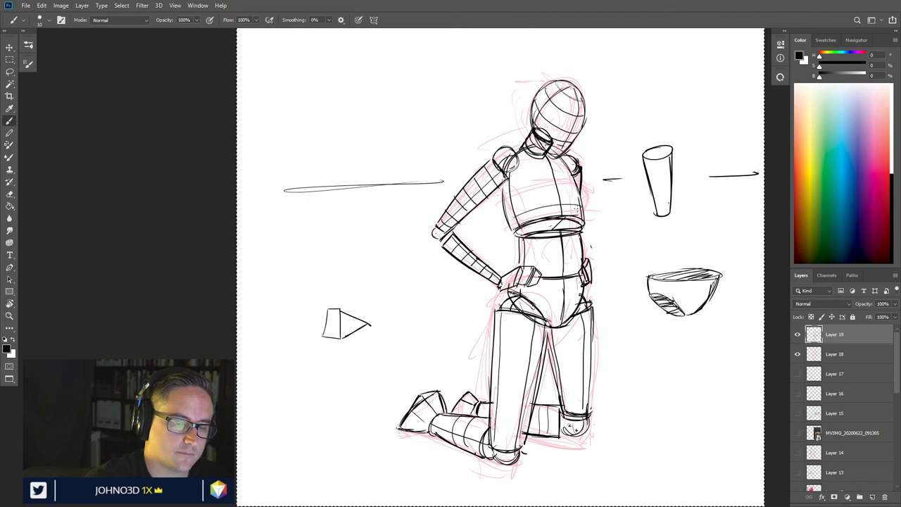
{"action": "left_click_drag", "start_coordinate": [512, 204], "coordinate": [578, 195]}
{"action": "mouse_move", "coordinate": [506, 195]}
{"action": "left_mouse_down"}
{"action": "mouse_move", "coordinate": [578, 180]}
{"action": "mouse_move", "coordinate": [573, 169]}
{"action": "left_mouse_up"}
{"action": "left_click_drag", "start_coordinate": [511, 176], "coordinate": [574, 161]}
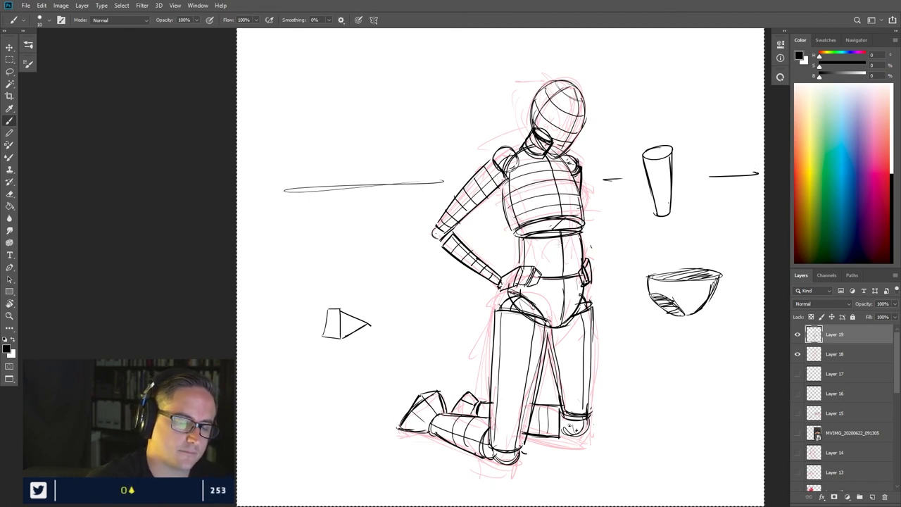
{"action": "mouse_move", "coordinate": [524, 240]}
{"action": "left_mouse_down"}
{"action": "mouse_move", "coordinate": [584, 238]}
{"action": "mouse_move", "coordinate": [581, 246]}
{"action": "left_mouse_up"}
{"action": "mouse_move", "coordinate": [531, 259]}
{"action": "left_mouse_down"}
{"action": "mouse_move", "coordinate": [583, 246]}
{"action": "mouse_move", "coordinate": [591, 257]}
{"action": "mouse_move", "coordinate": [585, 246]}
{"action": "mouse_move", "coordinate": [582, 280]}
{"action": "left_mouse_up"}
{"action": "left_click_drag", "start_coordinate": [520, 291], "coordinate": [582, 294]}
{"action": "left_click_drag", "start_coordinate": [536, 311], "coordinate": [576, 305]}
{"action": "left_click_drag", "start_coordinate": [547, 318], "coordinate": [567, 315]}
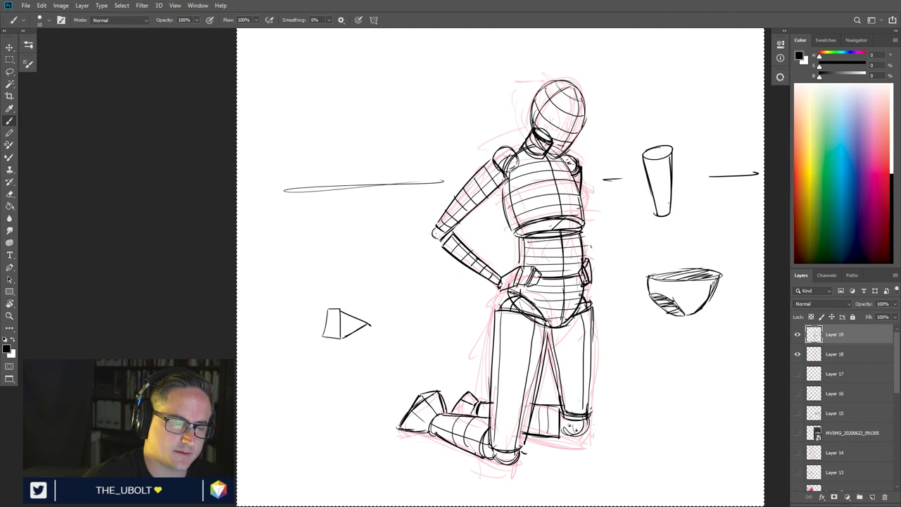
- Wrap curved cross-contours down both thighs and across the near foot
{"action": "mouse_move", "coordinate": [501, 316]}
{"action": "left_mouse_down"}
{"action": "mouse_move", "coordinate": [546, 322]}
{"action": "mouse_move", "coordinate": [537, 327]}
{"action": "mouse_move", "coordinate": [551, 332]}
{"action": "left_mouse_up"}
{"action": "mouse_move", "coordinate": [495, 336]}
{"action": "left_mouse_down"}
{"action": "mouse_move", "coordinate": [545, 341]}
{"action": "mouse_move", "coordinate": [551, 352]}
{"action": "left_mouse_up"}
{"action": "mouse_move", "coordinate": [493, 356]}
{"action": "left_mouse_down"}
{"action": "mouse_move", "coordinate": [543, 361]}
{"action": "mouse_move", "coordinate": [544, 383]}
{"action": "left_mouse_up"}
{"action": "mouse_move", "coordinate": [491, 392]}
{"action": "left_mouse_down"}
{"action": "mouse_move", "coordinate": [536, 401]}
{"action": "mouse_move", "coordinate": [540, 424]}
{"action": "mouse_move", "coordinate": [524, 446]}
{"action": "left_mouse_up"}
{"action": "left_click_drag", "start_coordinate": [561, 398], "coordinate": [594, 397]}
{"action": "left_click_drag", "start_coordinate": [556, 377], "coordinate": [596, 382]}
{"action": "mouse_move", "coordinate": [553, 361]}
{"action": "left_mouse_down"}
{"action": "mouse_move", "coordinate": [587, 366]}
{"action": "mouse_move", "coordinate": [590, 331]}
{"action": "left_mouse_up"}
{"action": "left_click_drag", "start_coordinate": [577, 310], "coordinate": [590, 318]}
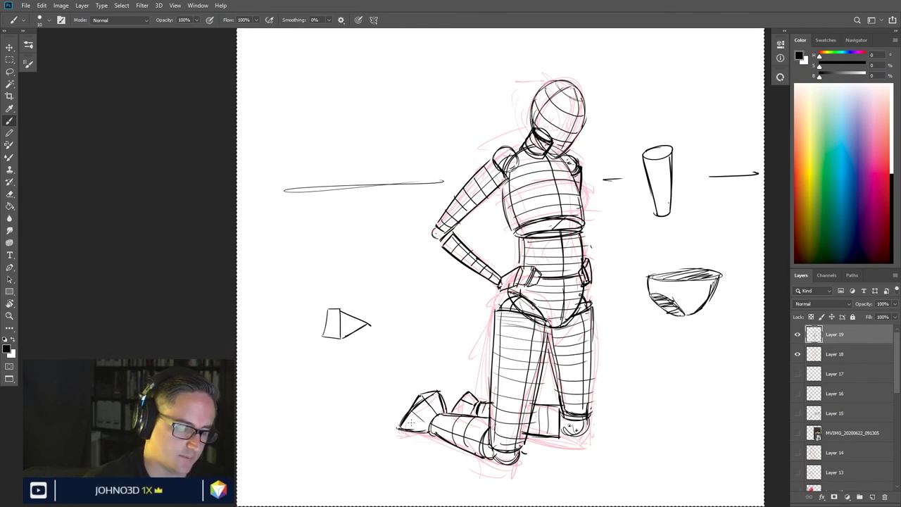
{"action": "mouse_move", "coordinate": [403, 427]}
{"action": "left_mouse_down"}
{"action": "mouse_move", "coordinate": [424, 406]}
{"action": "mouse_move", "coordinate": [444, 404]}
{"action": "mouse_move", "coordinate": [428, 418]}
{"action": "left_mouse_up"}
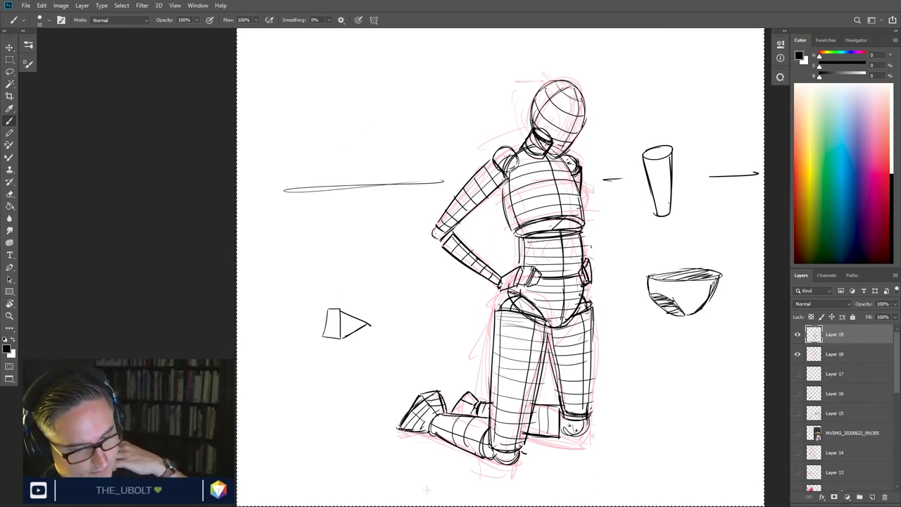
- Hide the pink sketch on Layer 18 and compare the finished form drawing with the kneeling pose reference photo in the browser
{"action": "left_click", "coordinate": [797, 354]}
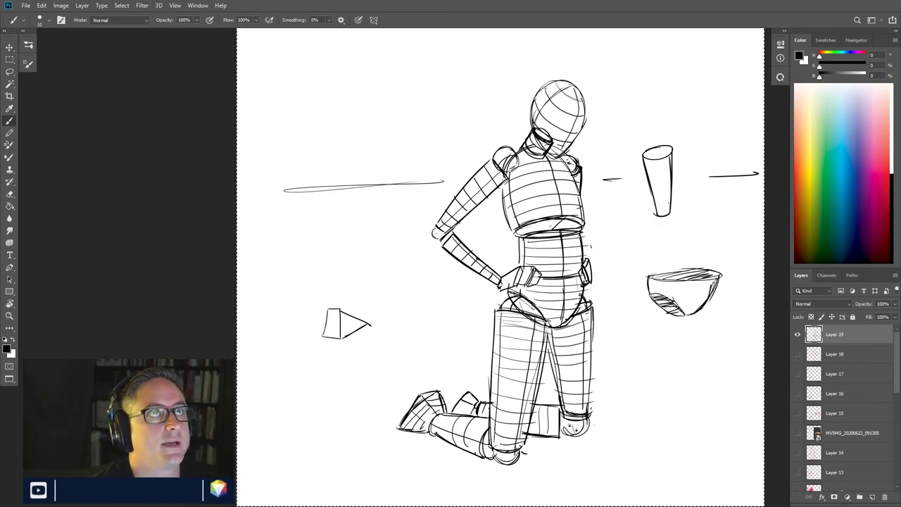
{"action": "key", "text": "alt+Tab"}
{"action": "mouse_move", "coordinate": [495, 8]}
{"action": "left_mouse_down"}
{"action": "mouse_move", "coordinate": [195, 9]}
{"action": "mouse_move", "coordinate": [211, 9]}
{"action": "left_mouse_up"}
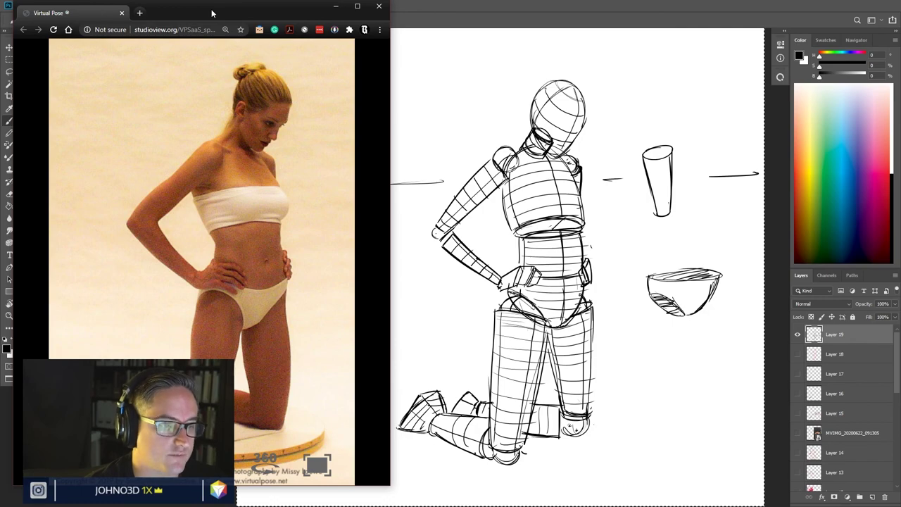
{"action": "left_click_drag", "start_coordinate": [211, 9], "coordinate": [599, 0]}
{"action": "key", "text": "alt+Tab"}
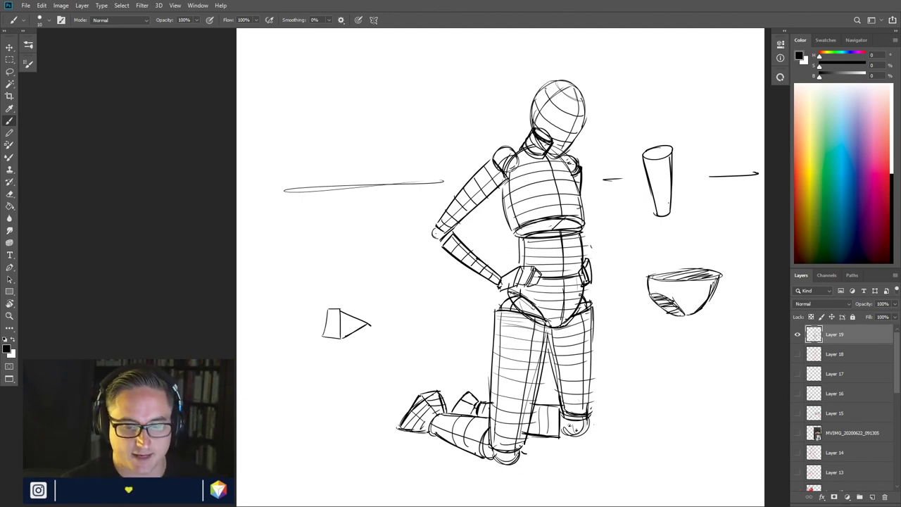
- Fade the form drawing on Layer 19 to 22% opacity and add a new empty layer above it
{"action": "key", "text": "ctrl+a"}
{"action": "left_click", "coordinate": [894, 303]}
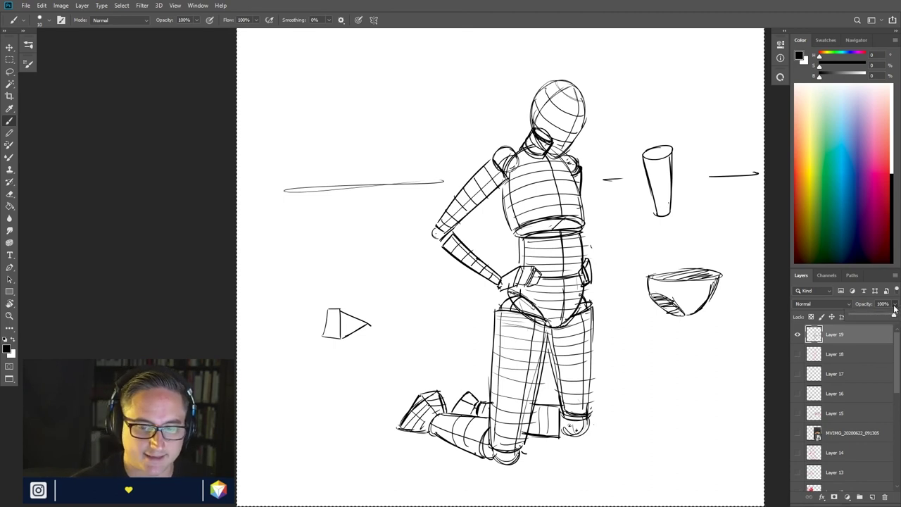
{"action": "left_click_drag", "start_coordinate": [892, 315], "coordinate": [860, 317]}
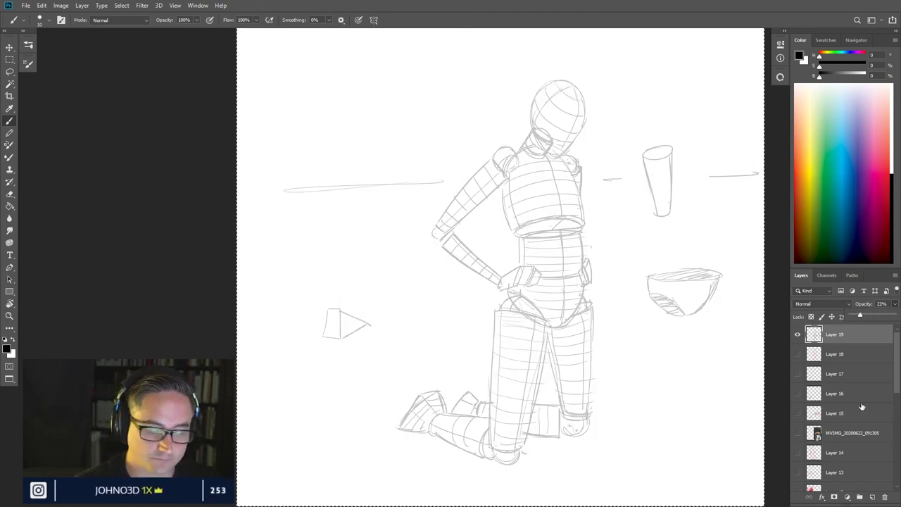
{"action": "left_click", "coordinate": [872, 496]}
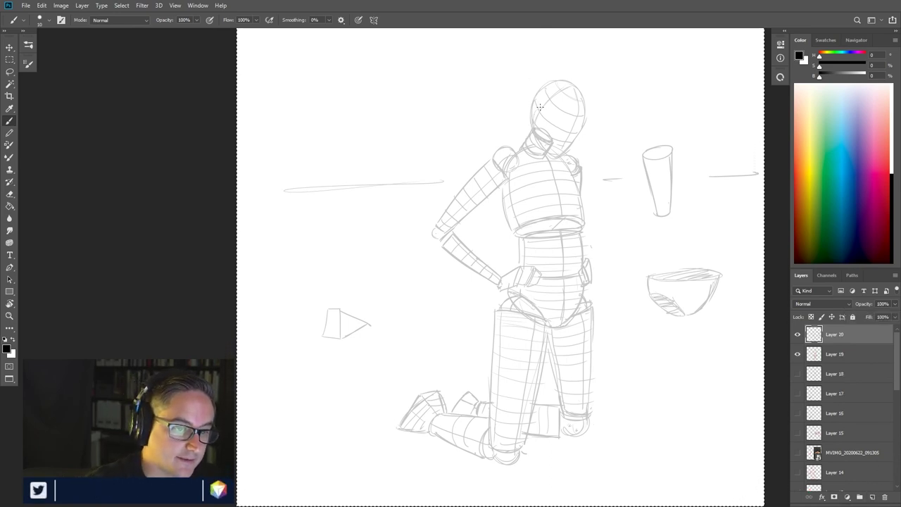
- Outline the ear, jaw, neck, shoulders and both sides of the torso in black on Layer 20 over the faded forms
{"action": "left_click_drag", "start_coordinate": [538, 111], "coordinate": [533, 120]}
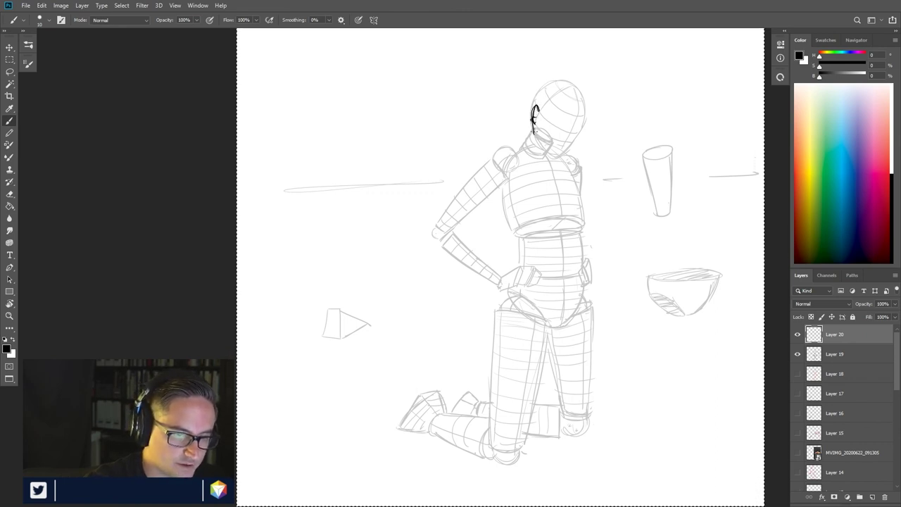
{"action": "mouse_move", "coordinate": [535, 133]}
{"action": "left_mouse_down"}
{"action": "mouse_move", "coordinate": [550, 158]}
{"action": "mouse_move", "coordinate": [561, 140]}
{"action": "mouse_move", "coordinate": [561, 157]}
{"action": "mouse_move", "coordinate": [578, 131]}
{"action": "mouse_move", "coordinate": [531, 125]}
{"action": "mouse_move", "coordinate": [523, 144]}
{"action": "mouse_move", "coordinate": [476, 182]}
{"action": "left_mouse_up"}
{"action": "left_click_drag", "start_coordinate": [497, 153], "coordinate": [478, 180]}
{"action": "mouse_move", "coordinate": [459, 221]}
{"action": "left_mouse_down"}
{"action": "mouse_move", "coordinate": [522, 176]}
{"action": "mouse_move", "coordinate": [499, 190]}
{"action": "mouse_move", "coordinate": [516, 271]}
{"action": "left_mouse_up"}
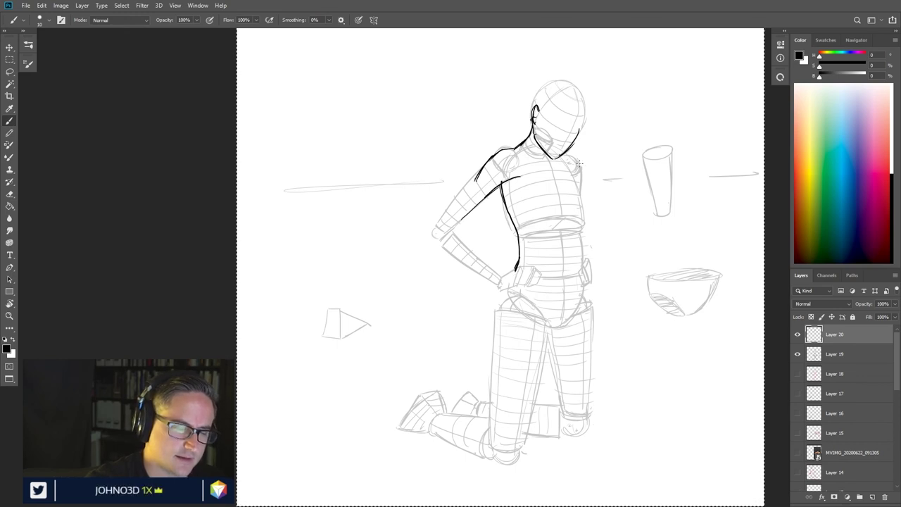
{"action": "mouse_move", "coordinate": [581, 260]}
{"action": "left_mouse_down"}
{"action": "mouse_move", "coordinate": [586, 197]}
{"action": "mouse_move", "coordinate": [581, 191]}
{"action": "mouse_move", "coordinate": [580, 204]}
{"action": "mouse_move", "coordinate": [572, 172]}
{"action": "mouse_move", "coordinate": [581, 209]}
{"action": "left_mouse_up"}
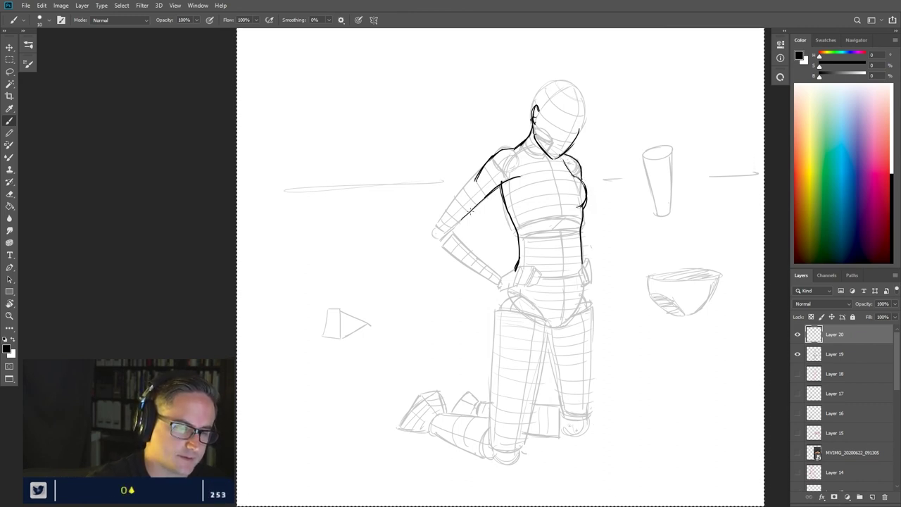
- Outline the near bent arm from the shoulder around the elbow and along the forearm to the hand on the hip
{"action": "left_click_drag", "start_coordinate": [483, 165], "coordinate": [432, 232]}
{"action": "mouse_move", "coordinate": [464, 186]}
{"action": "left_mouse_down"}
{"action": "mouse_move", "coordinate": [437, 226]}
{"action": "mouse_move", "coordinate": [476, 271]}
{"action": "left_mouse_up"}
{"action": "left_click_drag", "start_coordinate": [438, 239], "coordinate": [490, 280]}
{"action": "mouse_move", "coordinate": [454, 232]}
{"action": "left_mouse_down"}
{"action": "mouse_move", "coordinate": [497, 276]}
{"action": "mouse_move", "coordinate": [473, 256]}
{"action": "left_mouse_up"}
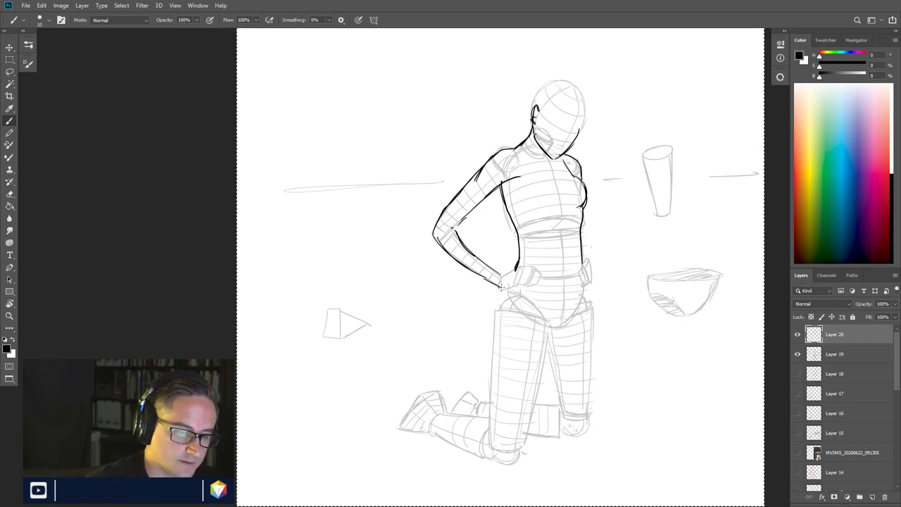
{"action": "left_click_drag", "start_coordinate": [501, 274], "coordinate": [519, 264]}
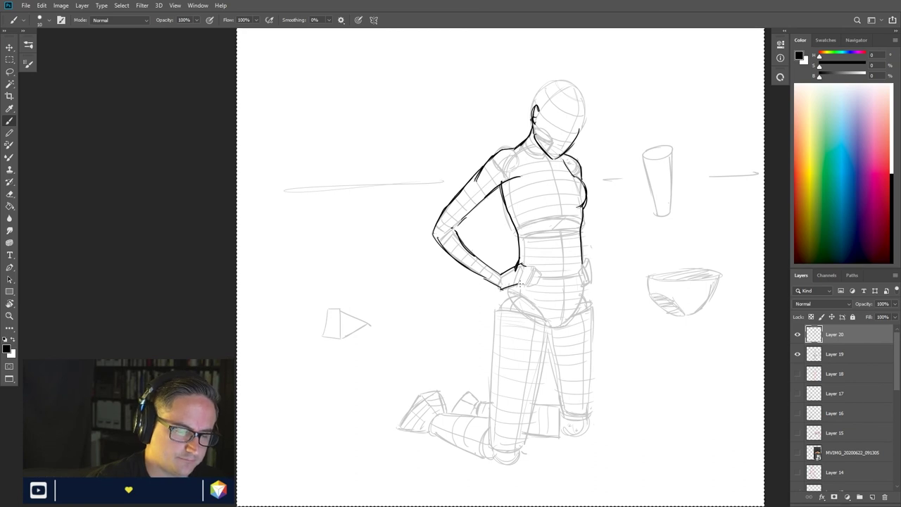
- Outline the near hand's fingers, the near hip and thigh down to the knee, and the upper edge of the near calf
{"action": "mouse_move", "coordinate": [534, 266]}
{"action": "left_mouse_down"}
{"action": "mouse_move", "coordinate": [501, 303]}
{"action": "mouse_move", "coordinate": [502, 288]}
{"action": "mouse_move", "coordinate": [491, 406]}
{"action": "left_mouse_up"}
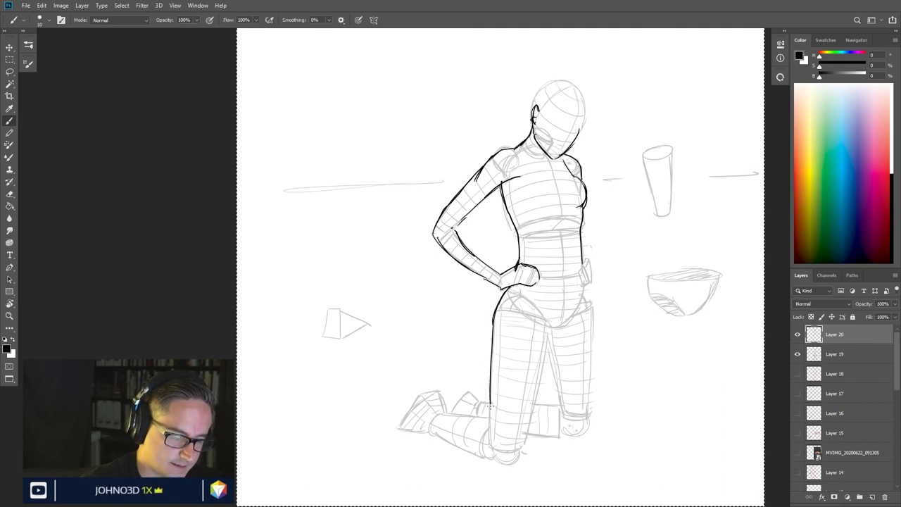
{"action": "left_click_drag", "start_coordinate": [493, 418], "coordinate": [444, 413]}
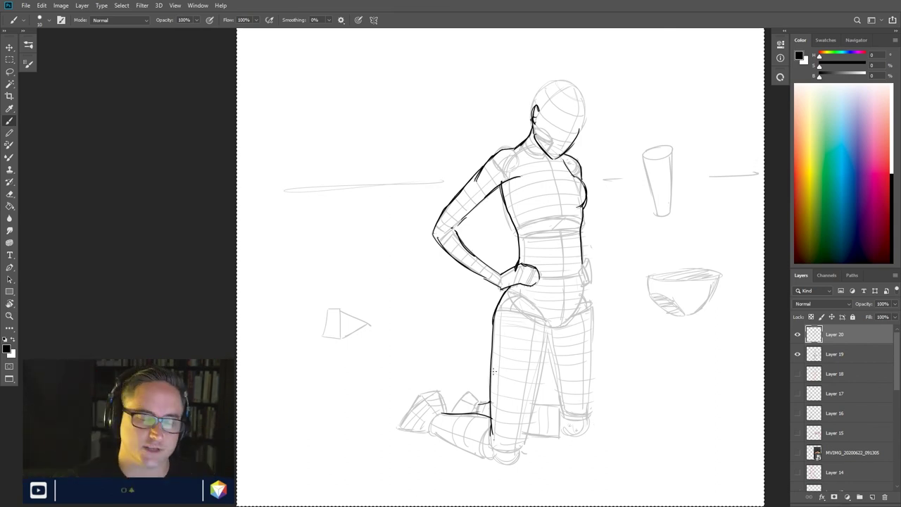
{"action": "left_click_drag", "start_coordinate": [551, 342], "coordinate": [551, 323]}
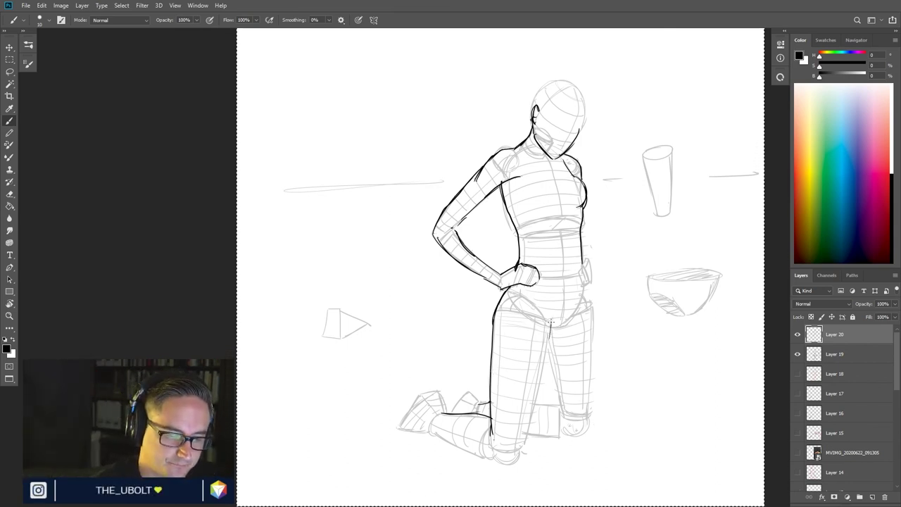
{"action": "left_click_drag", "start_coordinate": [546, 361], "coordinate": [517, 459]}
- Outline the far thigh and lower leg, both feet, and the underside of the near shin up to the knee
{"action": "left_click_drag", "start_coordinate": [548, 346], "coordinate": [563, 410]}
{"action": "left_click_drag", "start_coordinate": [583, 282], "coordinate": [590, 345]}
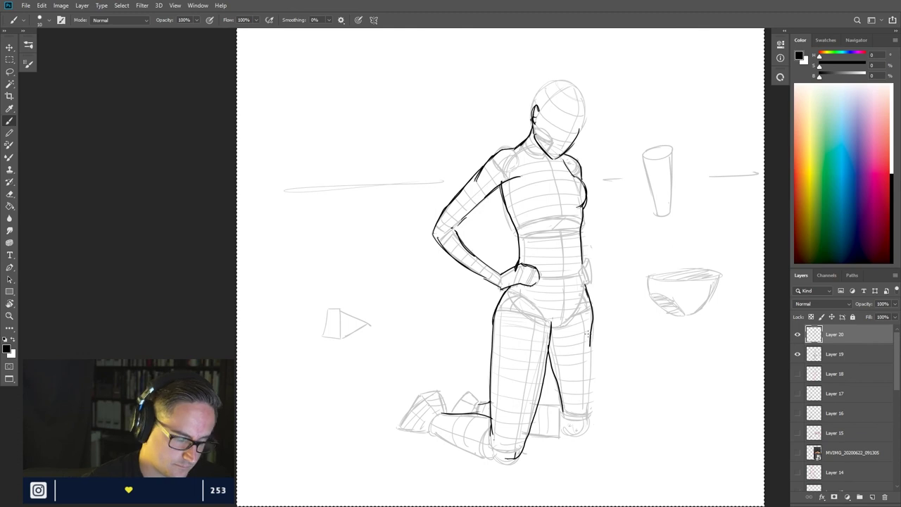
{"action": "key", "text": "ctrl+z"}
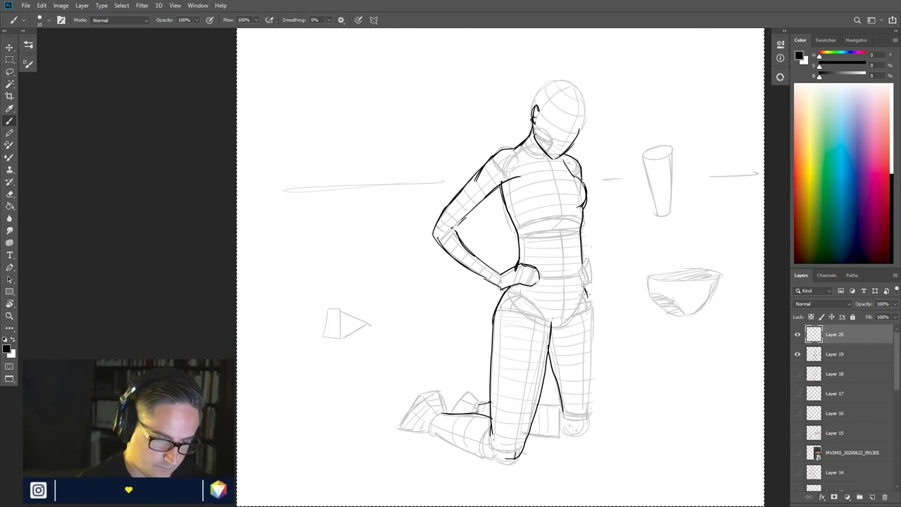
{"action": "mouse_move", "coordinate": [591, 304]}
{"action": "left_mouse_down"}
{"action": "mouse_move", "coordinate": [588, 407]}
{"action": "mouse_move", "coordinate": [573, 431]}
{"action": "left_mouse_up"}
{"action": "left_click_drag", "start_coordinate": [533, 402], "coordinate": [560, 404]}
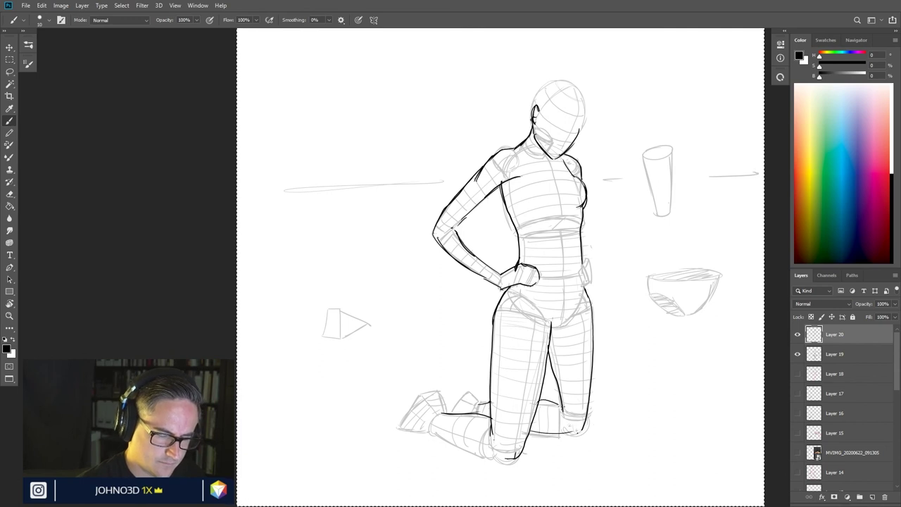
{"action": "mouse_move", "coordinate": [487, 403]}
{"action": "left_mouse_down"}
{"action": "mouse_move", "coordinate": [467, 394]}
{"action": "mouse_move", "coordinate": [455, 406]}
{"action": "mouse_move", "coordinate": [427, 389]}
{"action": "mouse_move", "coordinate": [400, 421]}
{"action": "left_mouse_up"}
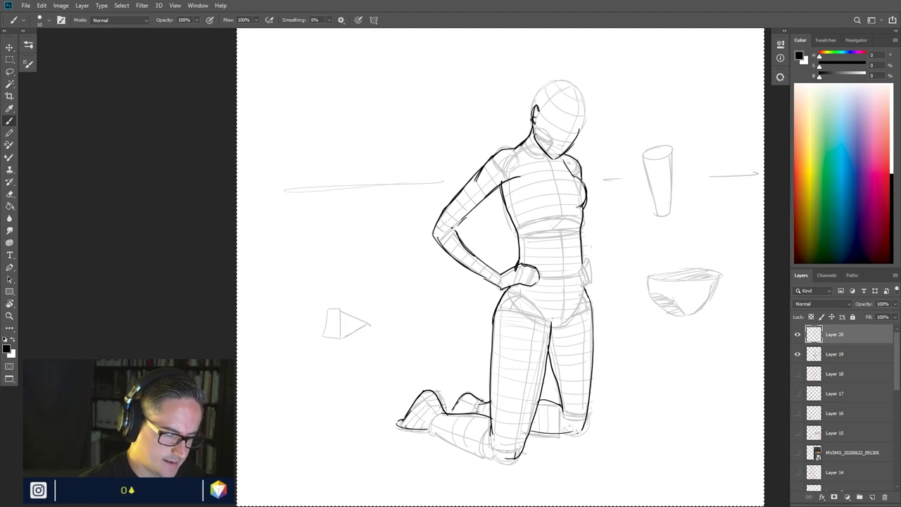
{"action": "mouse_move", "coordinate": [432, 426]}
{"action": "left_mouse_down"}
{"action": "mouse_move", "coordinate": [497, 459]}
{"action": "mouse_move", "coordinate": [517, 459]}
{"action": "left_mouse_up"}
- Outline the far hand on the hip, the top and back of the head, and the collarbone line
{"action": "mouse_move", "coordinate": [587, 260]}
{"action": "left_mouse_down"}
{"action": "mouse_move", "coordinate": [580, 273]}
{"action": "mouse_move", "coordinate": [590, 289]}
{"action": "left_mouse_up"}
{"action": "mouse_move", "coordinate": [536, 112]}
{"action": "left_mouse_down"}
{"action": "mouse_move", "coordinate": [546, 85]}
{"action": "mouse_move", "coordinate": [561, 80]}
{"action": "mouse_move", "coordinate": [584, 121]}
{"action": "mouse_move", "coordinate": [579, 135]}
{"action": "left_mouse_up"}
{"action": "left_click_drag", "start_coordinate": [519, 153], "coordinate": [553, 164]}
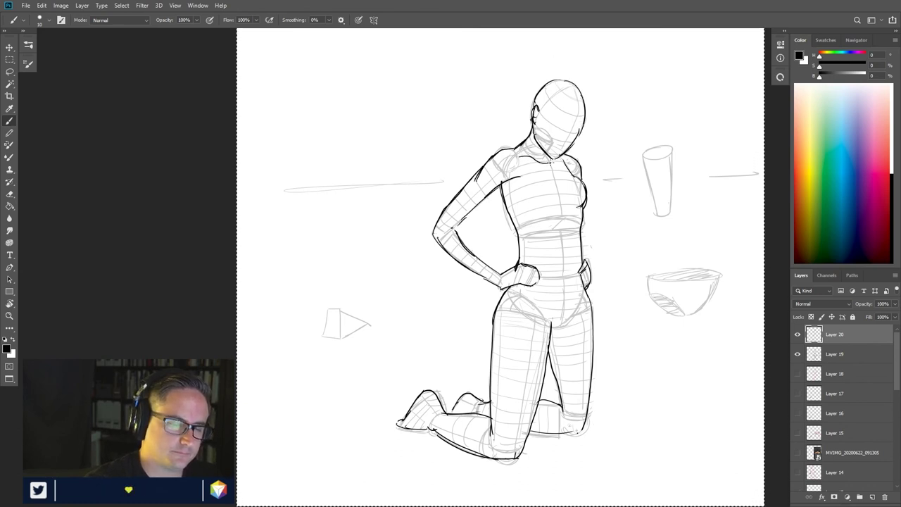
- Draw the curved edges of the strapless top with the underbust fold, plus the waistband and leg openings of the briefs
{"action": "left_click_drag", "start_coordinate": [524, 202], "coordinate": [551, 209]}
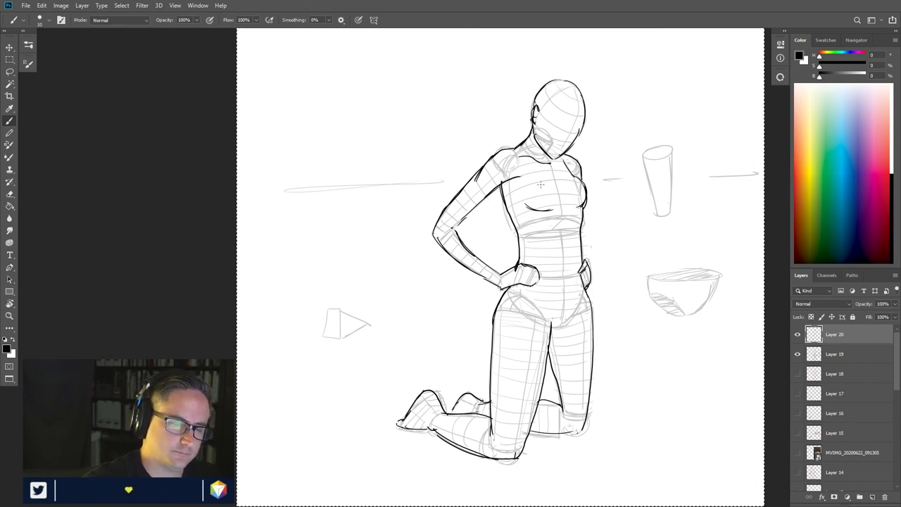
{"action": "mouse_move", "coordinate": [507, 182]}
{"action": "left_mouse_down"}
{"action": "mouse_move", "coordinate": [527, 202]}
{"action": "mouse_move", "coordinate": [584, 175]}
{"action": "left_mouse_up"}
{"action": "left_click_drag", "start_coordinate": [513, 224], "coordinate": [580, 214]}
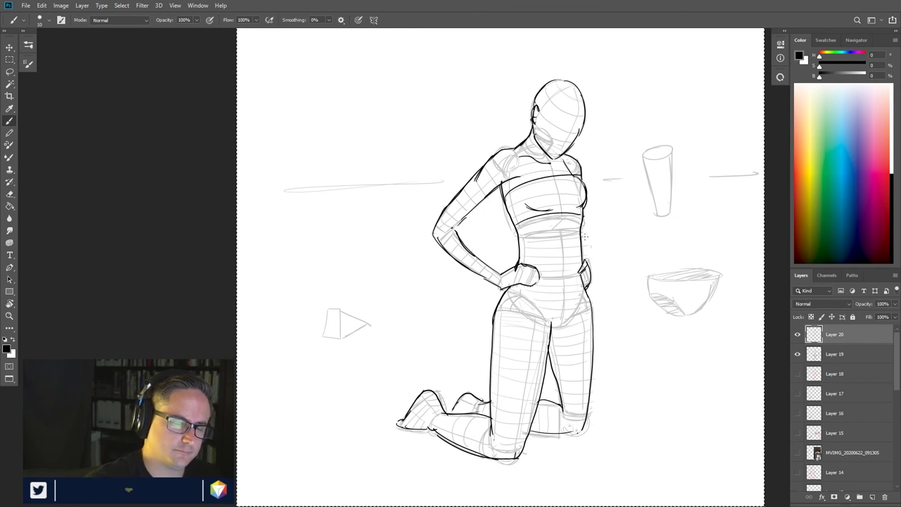
{"action": "left_click_drag", "start_coordinate": [536, 275], "coordinate": [584, 274]}
{"action": "mouse_move", "coordinate": [508, 293]}
{"action": "left_mouse_down"}
{"action": "mouse_move", "coordinate": [552, 326]}
{"action": "mouse_move", "coordinate": [584, 290]}
{"action": "mouse_move", "coordinate": [578, 304]}
{"action": "left_mouse_up"}
{"action": "left_click_drag", "start_coordinate": [578, 306], "coordinate": [549, 339]}
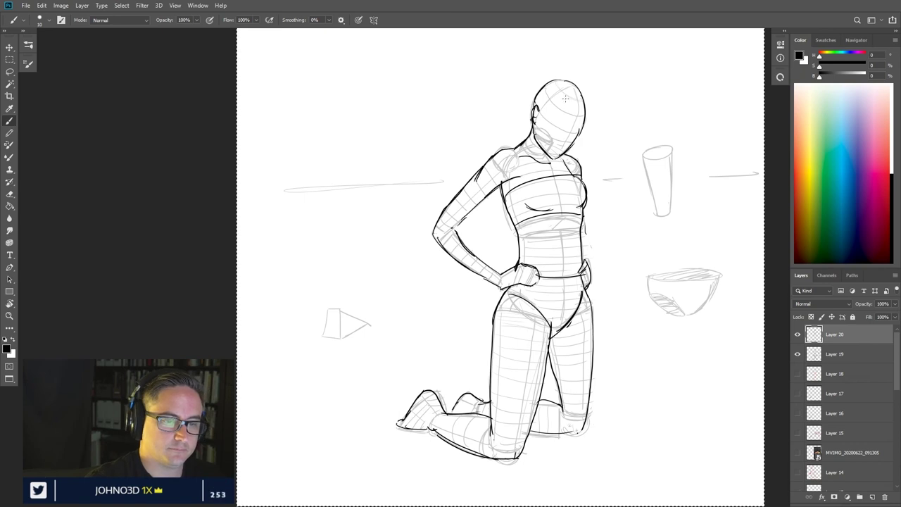
- Draw the downcast facial features, the hairline across the forehead, and a small hair bun on top of the head
{"action": "mouse_move", "coordinate": [577, 106]}
{"action": "left_mouse_down"}
{"action": "mouse_move", "coordinate": [560, 151]}
{"action": "mouse_move", "coordinate": [558, 128]}
{"action": "mouse_move", "coordinate": [567, 133]}
{"action": "left_mouse_up"}
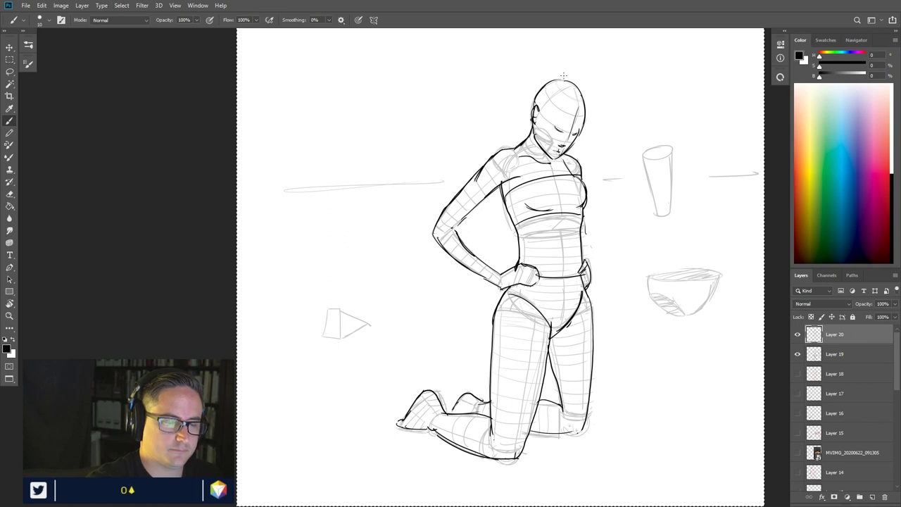
{"action": "left_click_drag", "start_coordinate": [566, 103], "coordinate": [581, 106]}
{"action": "left_click_drag", "start_coordinate": [540, 85], "coordinate": [563, 79]}
{"action": "left_click_drag", "start_coordinate": [543, 83], "coordinate": [564, 76]}
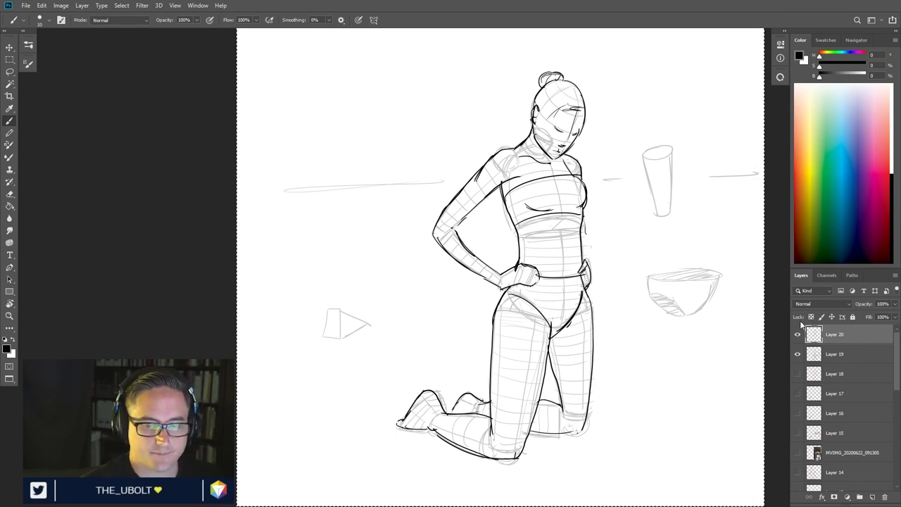
- Compare the outline on Layer 20 with and without the form drawing on Layer 19 by toggling their visibility
{"action": "left_click", "coordinate": [797, 354]}
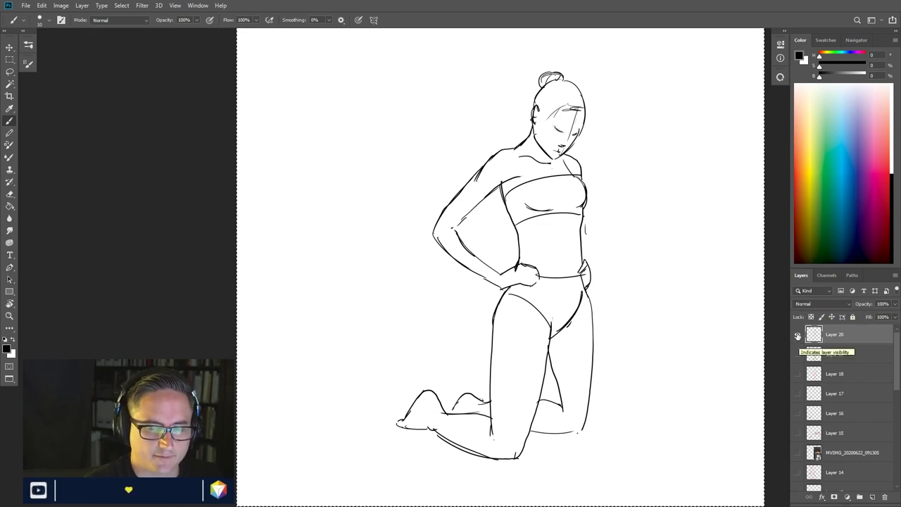
{"action": "left_click", "coordinate": [798, 335]}
{"action": "left_click", "coordinate": [798, 335]}
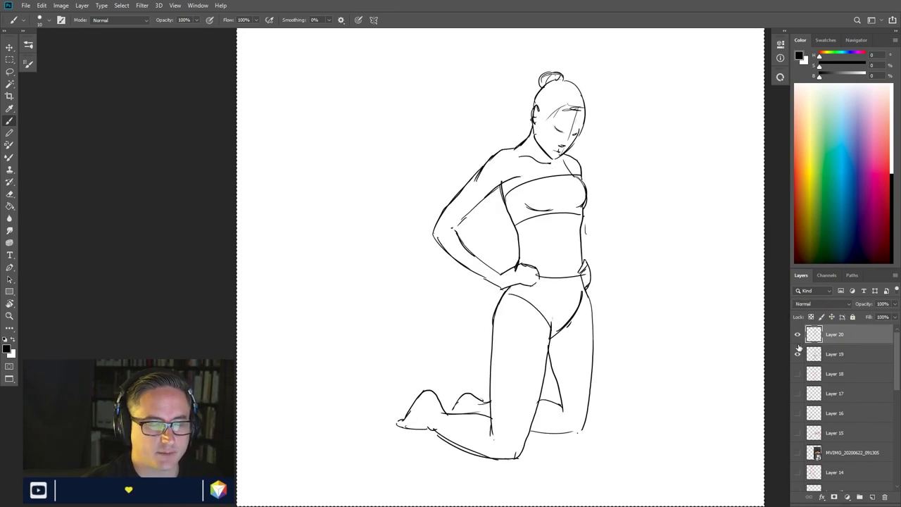
{"action": "left_click", "coordinate": [797, 354]}
{"action": "left_click", "coordinate": [798, 335]}
{"action": "left_click", "coordinate": [798, 336]}
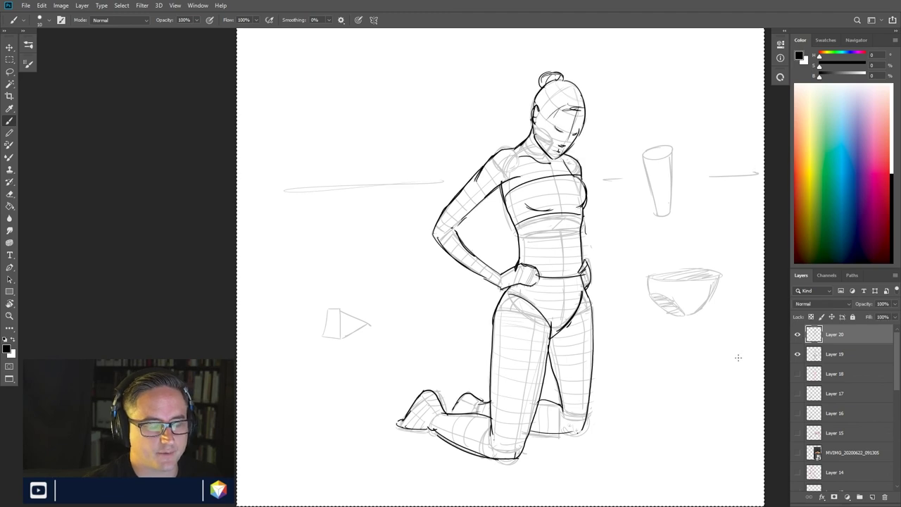
- Review the pink sketch on Layer 18, the form drawing on Layer 19 and the outline on Layer 20 in sequence, ending with Layers 19 and 20 shown
{"action": "left_click", "coordinate": [798, 334]}
{"action": "left_click", "coordinate": [797, 354]}
{"action": "left_click", "coordinate": [797, 374]}
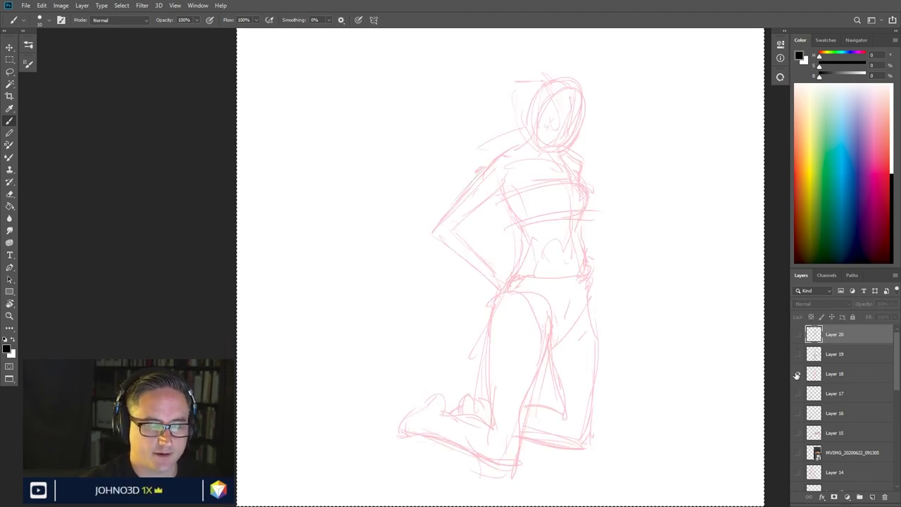
{"action": "left_click", "coordinate": [797, 373]}
{"action": "left_click", "coordinate": [797, 354]}
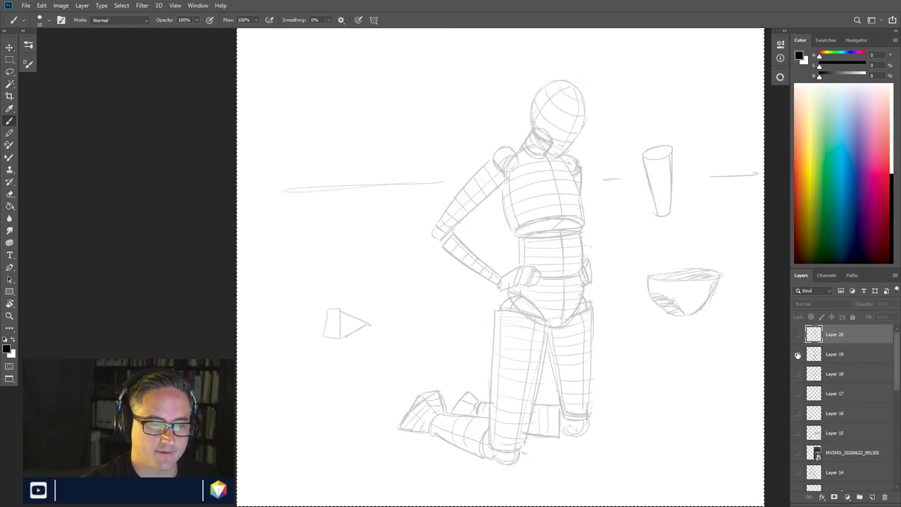
{"action": "left_click", "coordinate": [798, 352]}
{"action": "left_click", "coordinate": [797, 334]}
{"action": "left_click", "coordinate": [797, 354]}
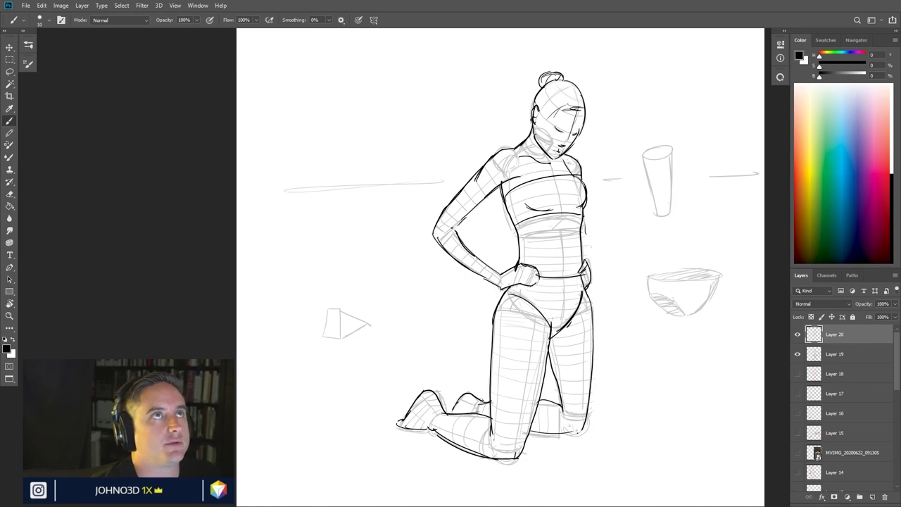
- Switch to the browser and move the kneeling pose reference photo's window over the canvas
{"action": "key", "text": "alt+Tab"}
{"action": "left_click_drag", "start_coordinate": [461, 66], "coordinate": [474, 33]}
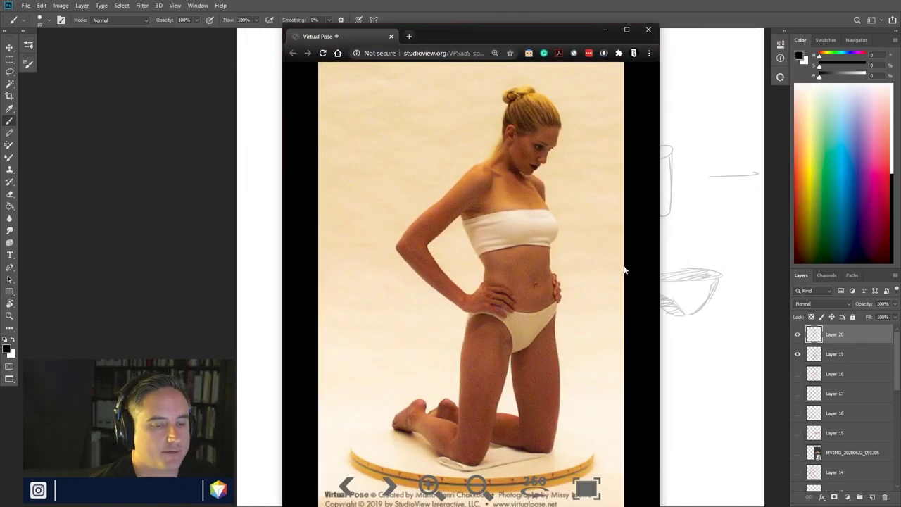